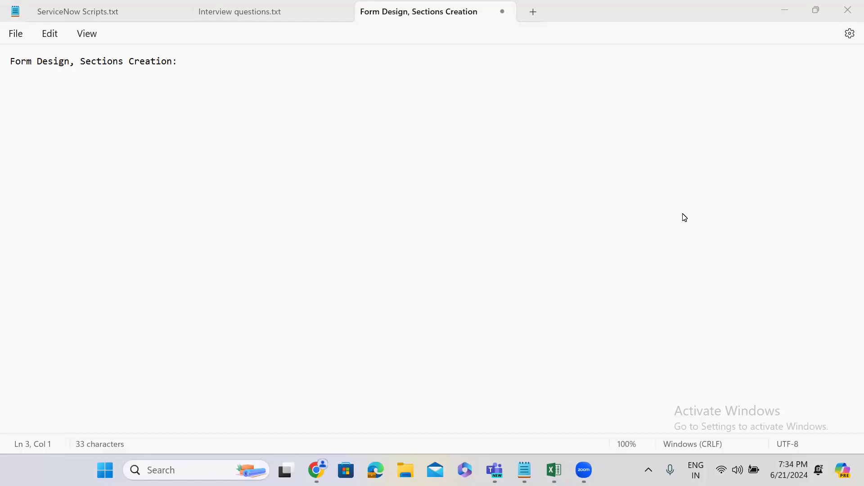
Switch from Notepad to the ServiceNow instance in Chrome and open the System Definition Tables list in a new browser tab.
{"action": "left_click", "coordinate": [786, 14]}
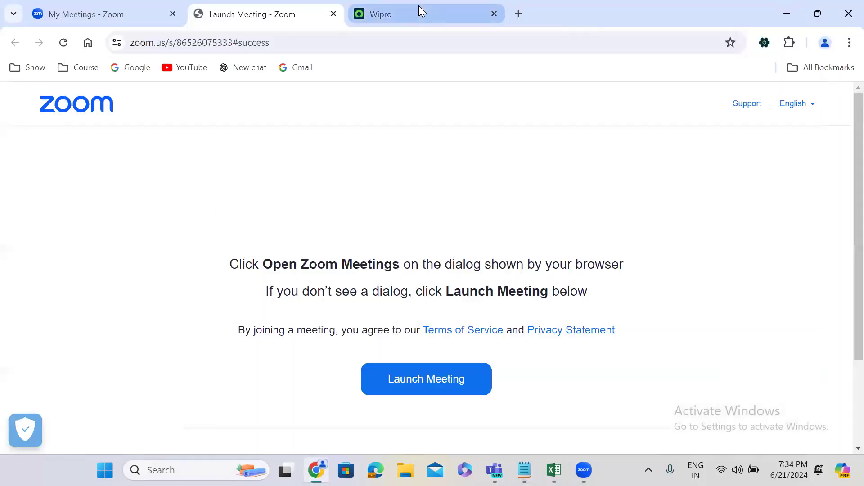
{"action": "left_click", "coordinate": [419, 11]}
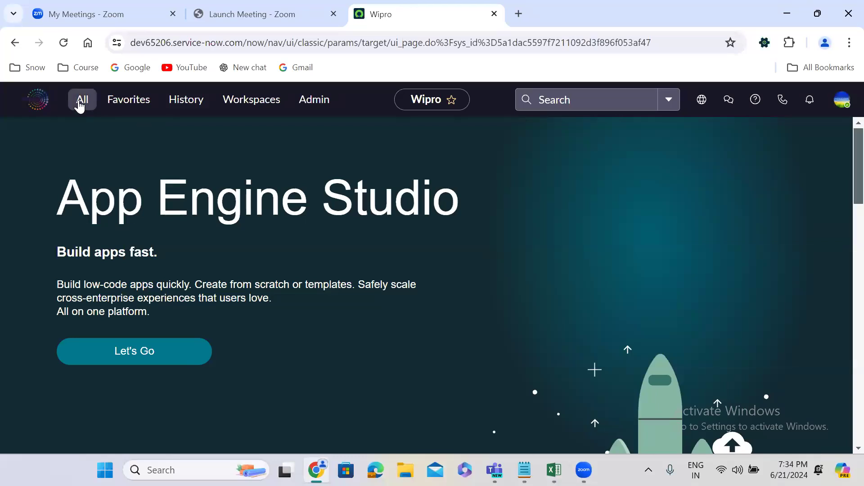
{"action": "left_click", "coordinate": [80, 105]}
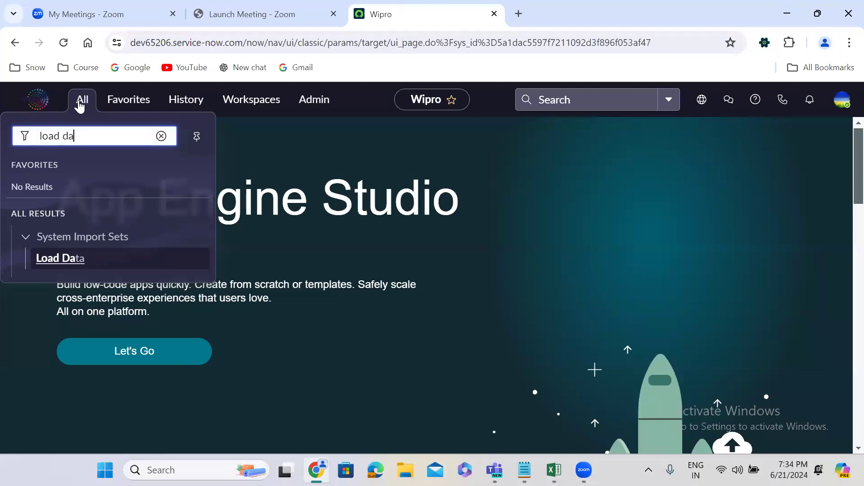
{"action": "triple_click", "coordinate": [80, 135]}
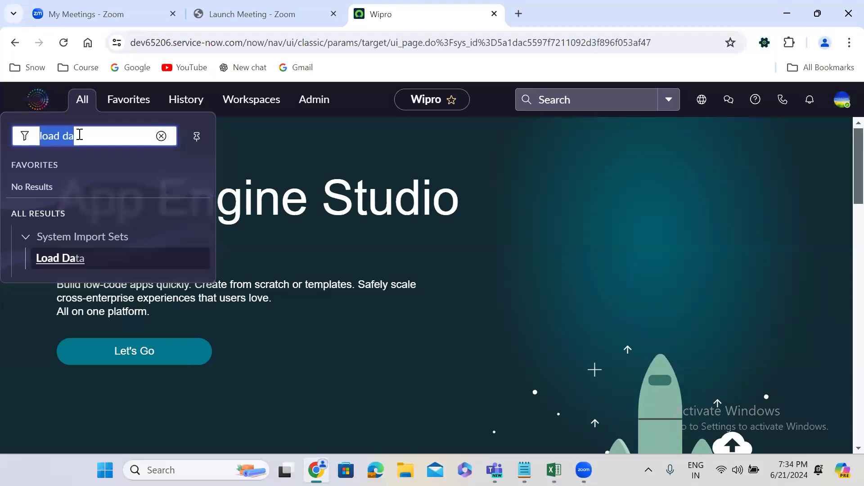
{"action": "type", "text": "tables"}
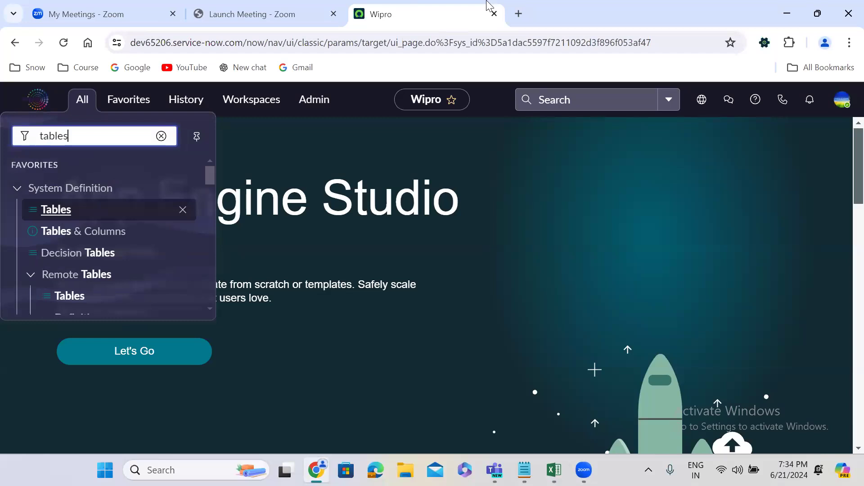
{"action": "left_click", "coordinate": [56, 210], "text": "ctrl"}
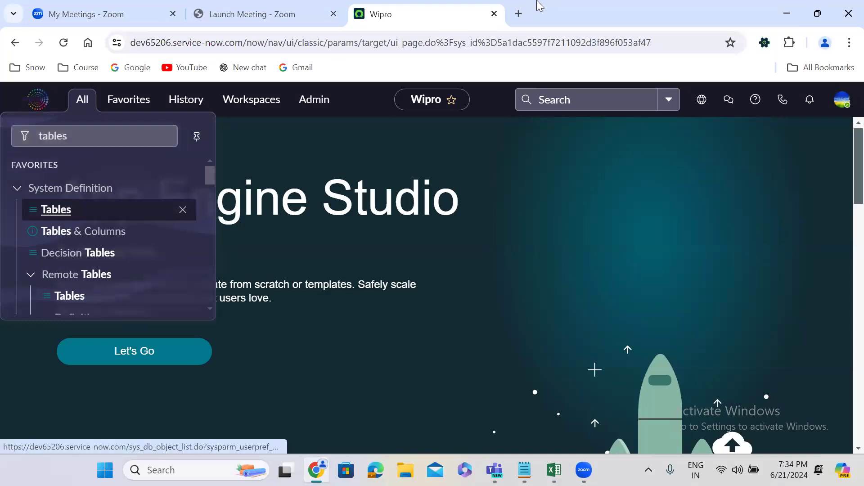
{"action": "left_click", "coordinate": [537, 2]}
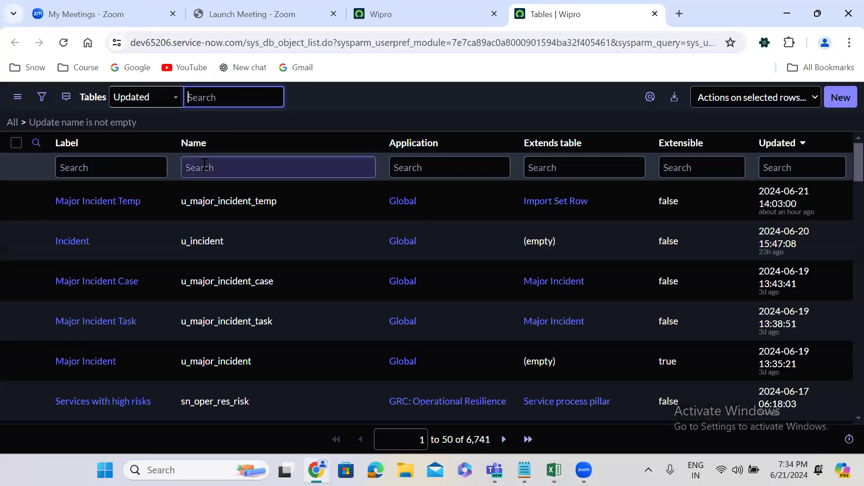
Filter the tables list by the exact name u_incident.
{"action": "left_click", "coordinate": [205, 164]}
{"action": "type", "text": "=incident"}
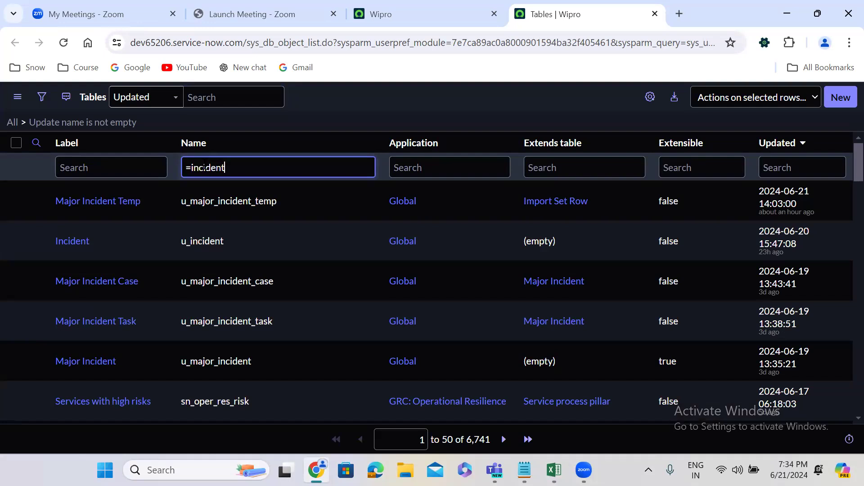
{"action": "key", "text": "Return"}
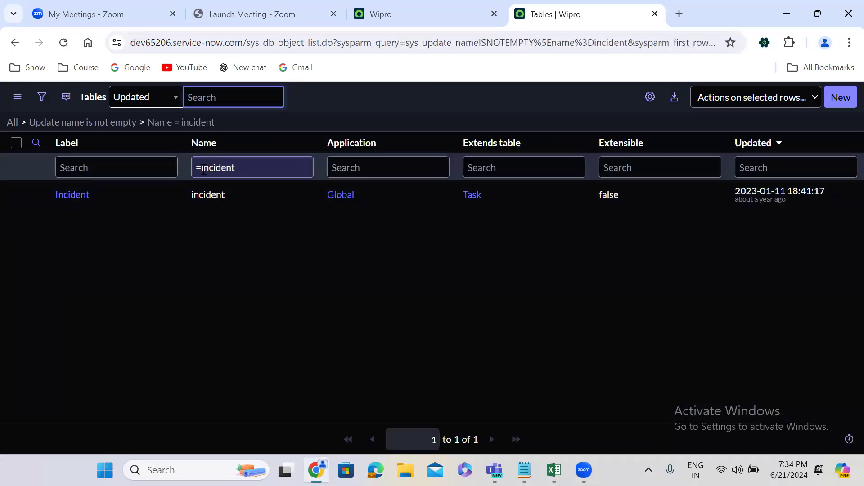
{"action": "type", "text": "u_"}
{"action": "key", "text": "Return"}
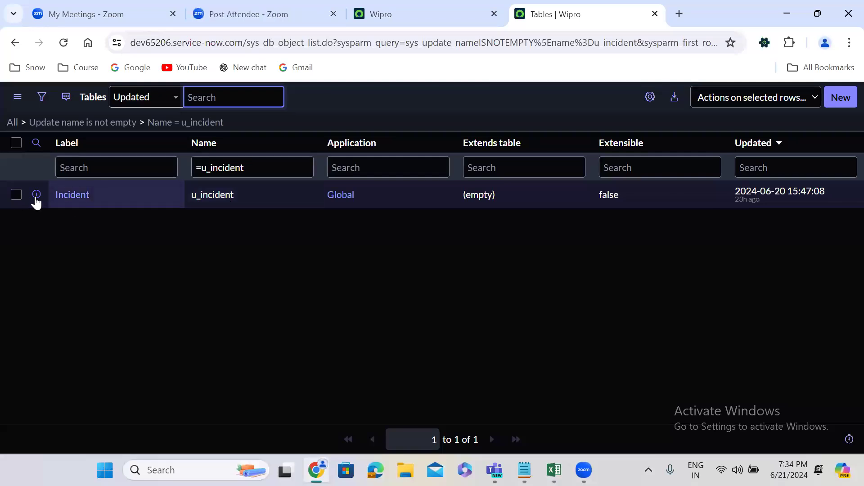
Open the u_incident table record in a new browser tab and switch to it.
{"action": "left_click", "coordinate": [36, 196]}
{"action": "right_click", "coordinate": [77, 217]}
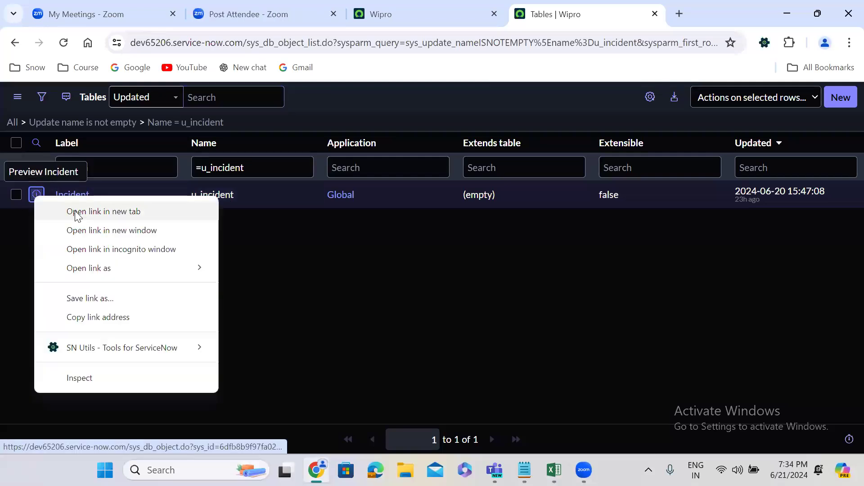
{"action": "left_click", "coordinate": [76, 212]}
{"action": "left_click", "coordinate": [615, 12]}
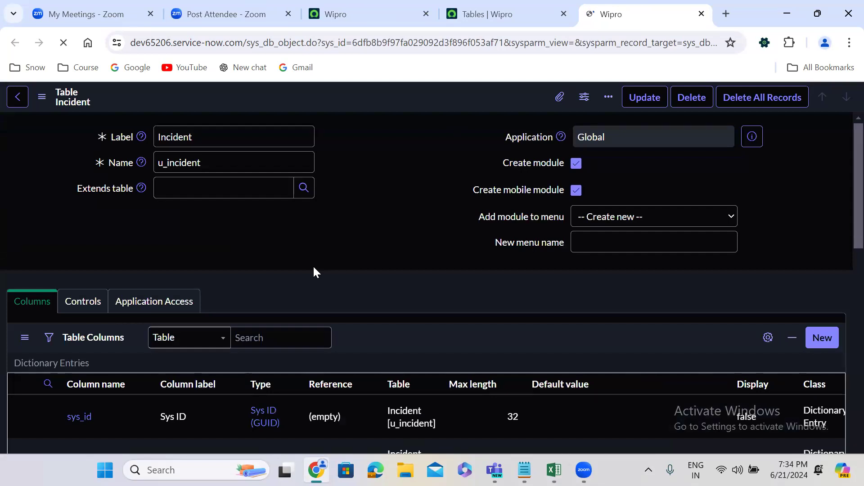
Examine the Incident table's columns, its auto-numbering controls and the related links and access controls below.
{"action": "scroll", "coordinate": [314, 272], "scroll_direction": "down", "scroll_amount": 4}
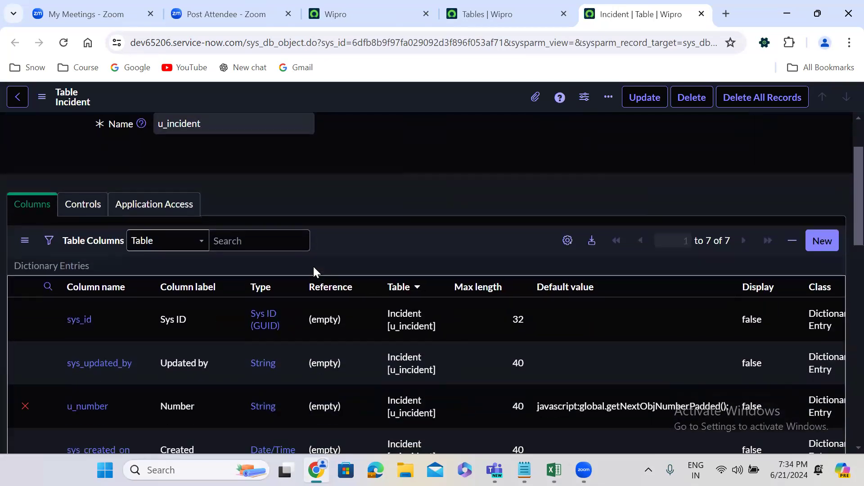
{"action": "scroll", "coordinate": [313, 270], "scroll_direction": "down", "scroll_amount": 3}
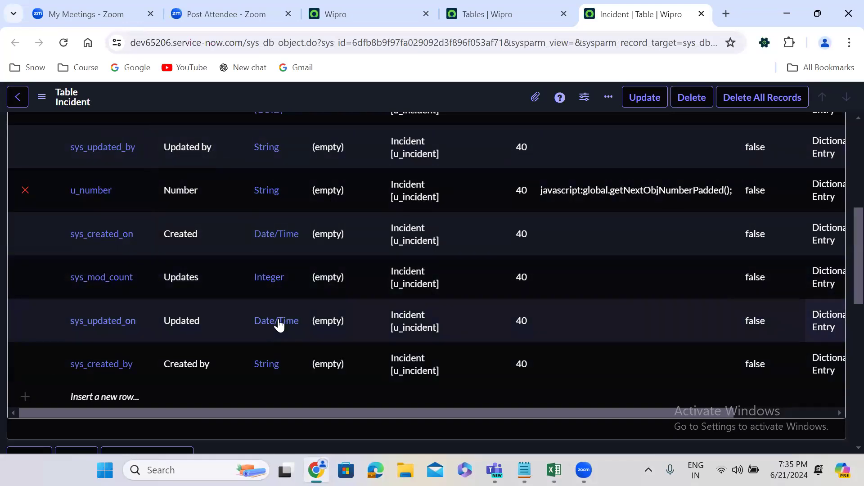
{"action": "scroll", "coordinate": [235, 226], "scroll_direction": "up", "scroll_amount": 1}
{"action": "scroll", "coordinate": [215, 204], "scroll_direction": "up", "scroll_amount": 2}
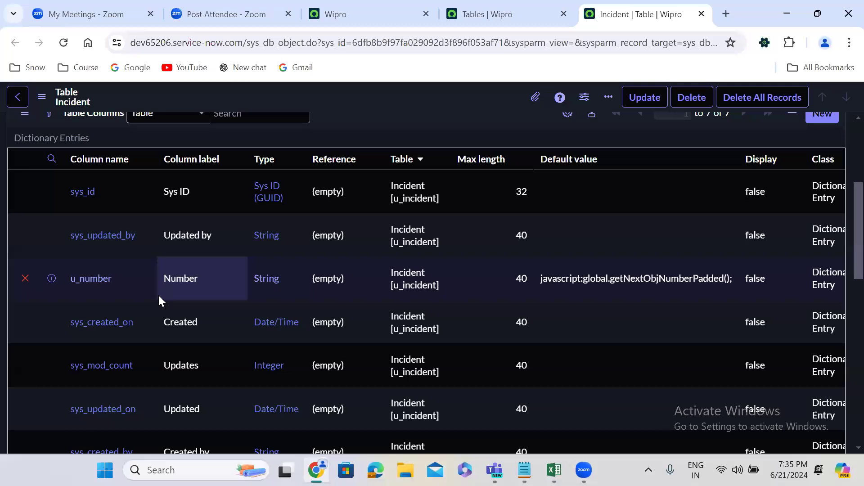
{"action": "scroll", "coordinate": [158, 294], "scroll_direction": "up", "scroll_amount": 2}
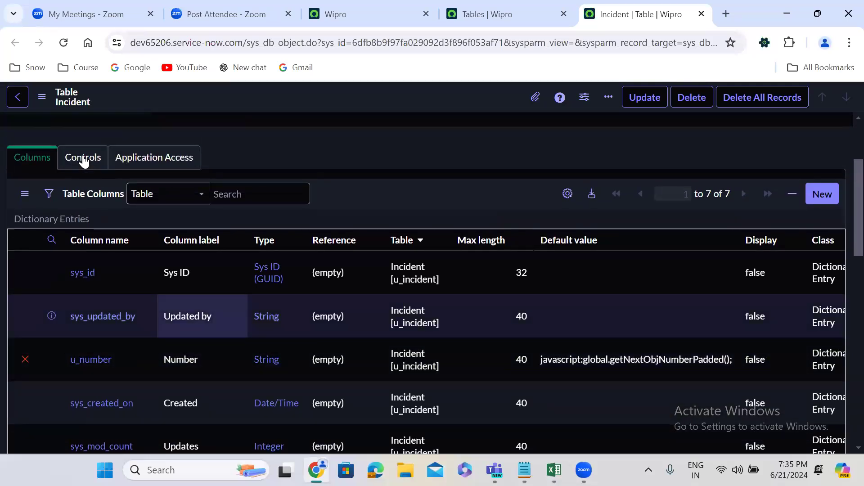
{"action": "left_click", "coordinate": [83, 160]}
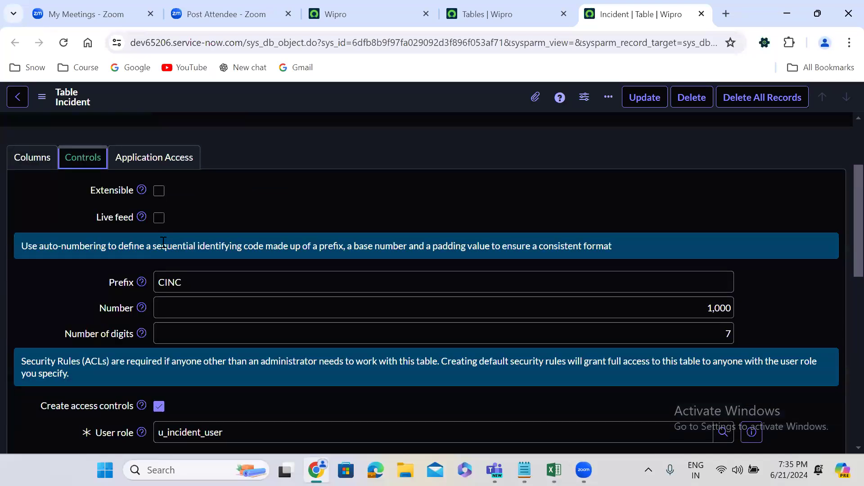
{"action": "left_click", "coordinate": [49, 162]}
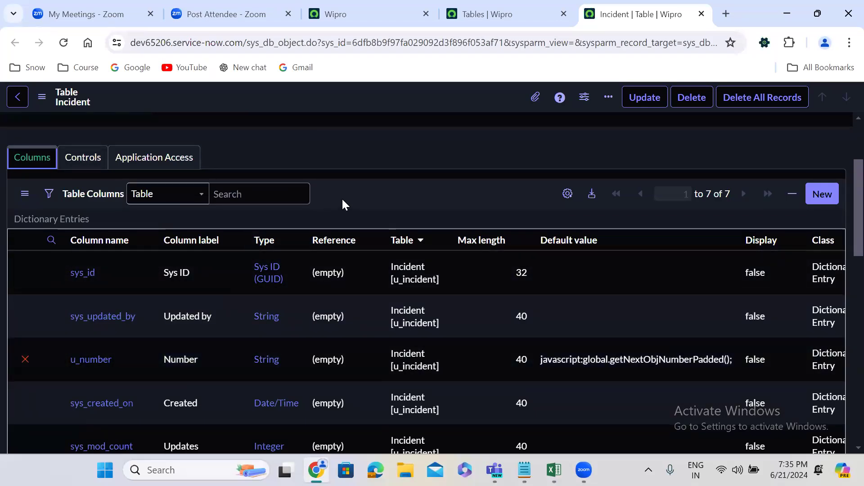
{"action": "scroll", "coordinate": [342, 201], "scroll_direction": "down", "scroll_amount": 2}
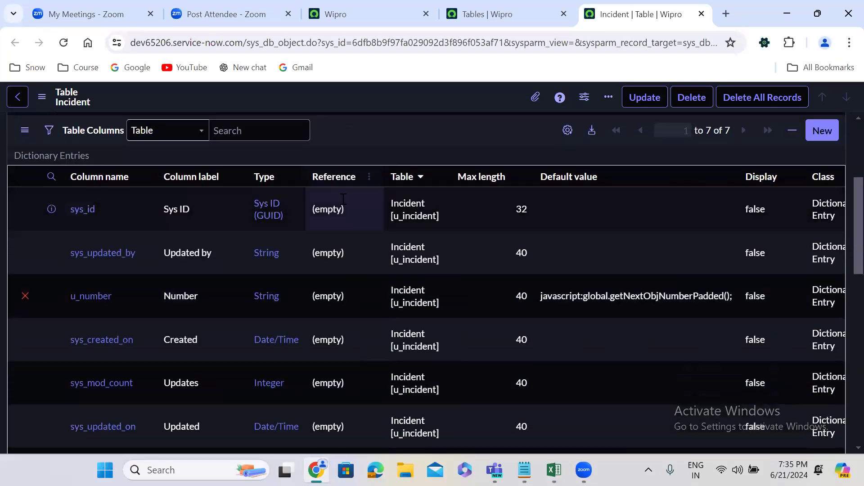
{"action": "scroll", "coordinate": [343, 198], "scroll_direction": "down", "scroll_amount": 3}
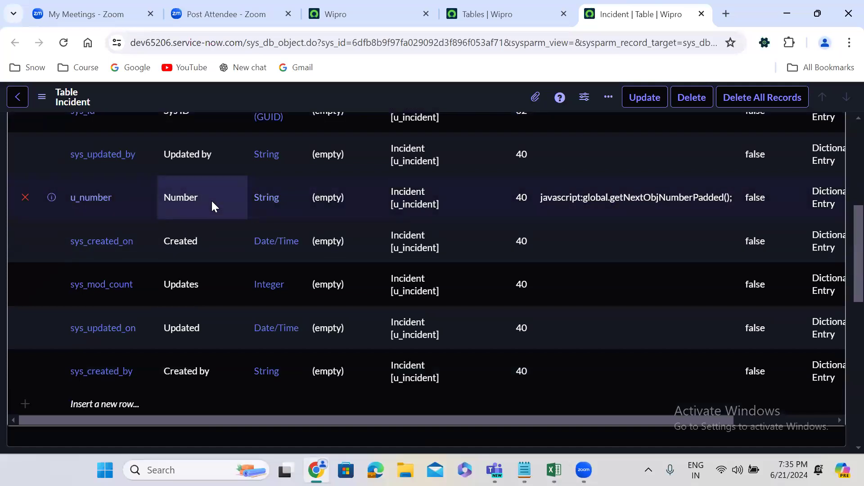
{"action": "scroll", "coordinate": [212, 199], "scroll_direction": "down", "scroll_amount": 12}
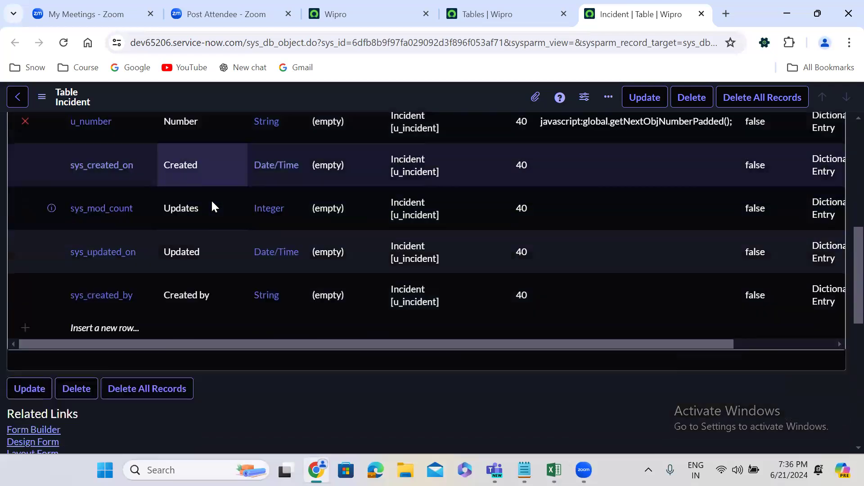
Duplicate the browser tab of the u_incident table record and show the table's form from the related links in the copy.
{"action": "right_click", "coordinate": [615, 10]}
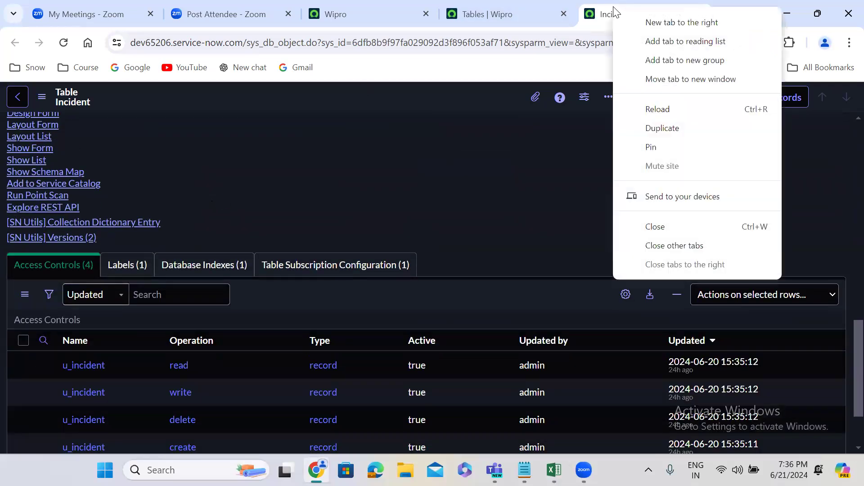
{"action": "left_click", "coordinate": [659, 130]}
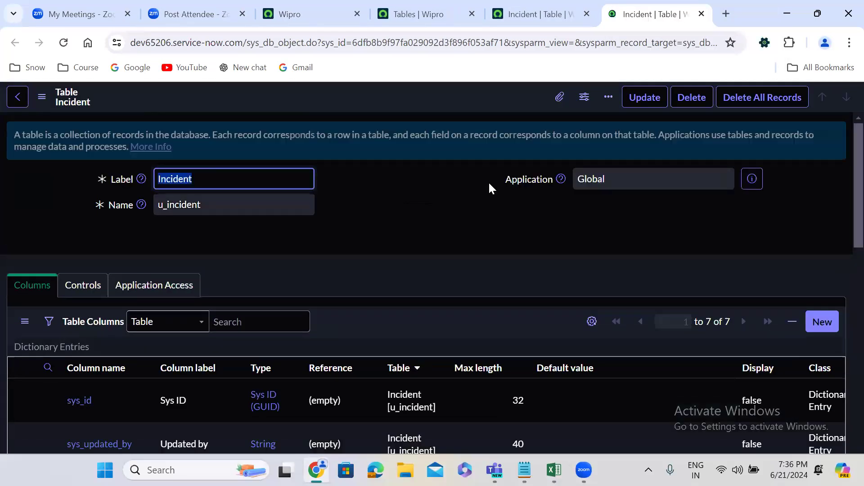
{"action": "left_click", "coordinate": [382, 242]}
{"action": "scroll", "coordinate": [383, 242], "scroll_direction": "down", "scroll_amount": 2}
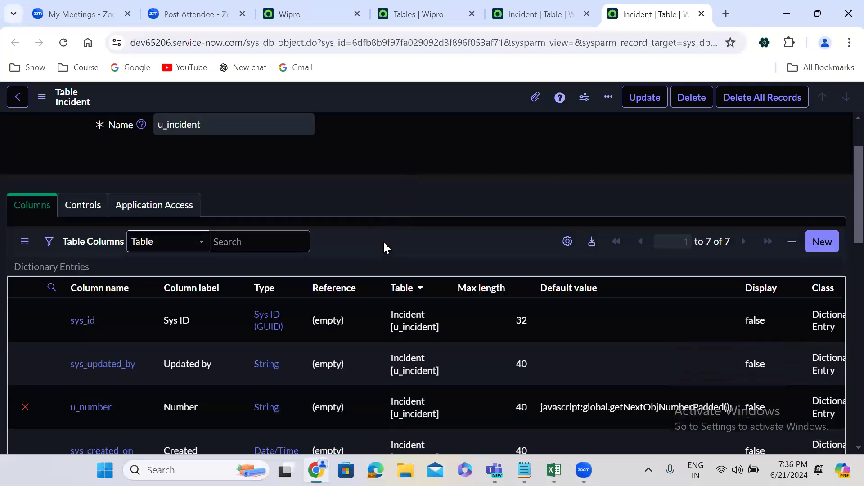
{"action": "scroll", "coordinate": [384, 244], "scroll_direction": "down", "scroll_amount": 15}
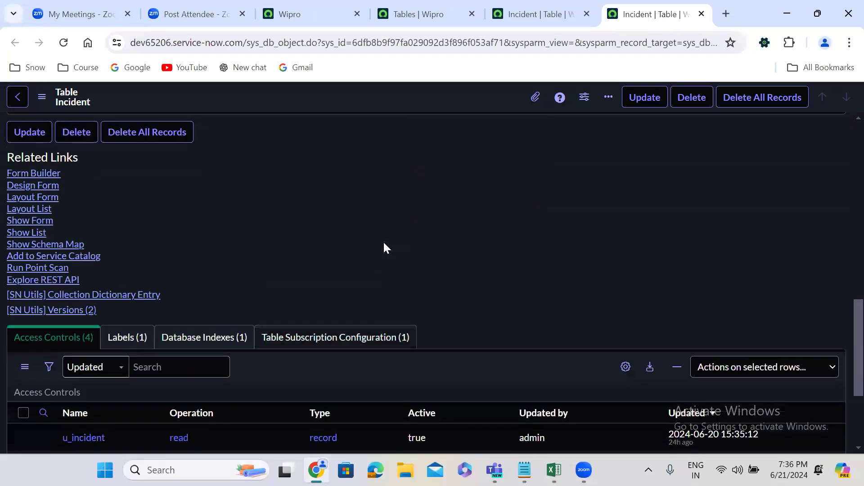
{"action": "left_click", "coordinate": [29, 222]}
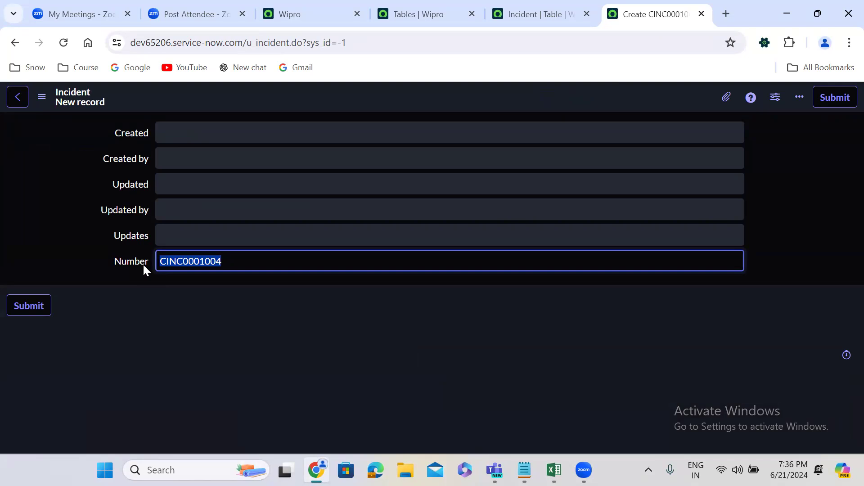
Check the field type and field name of Number on the new Incident record, and dismiss the details.
{"action": "left_click", "coordinate": [188, 265]}
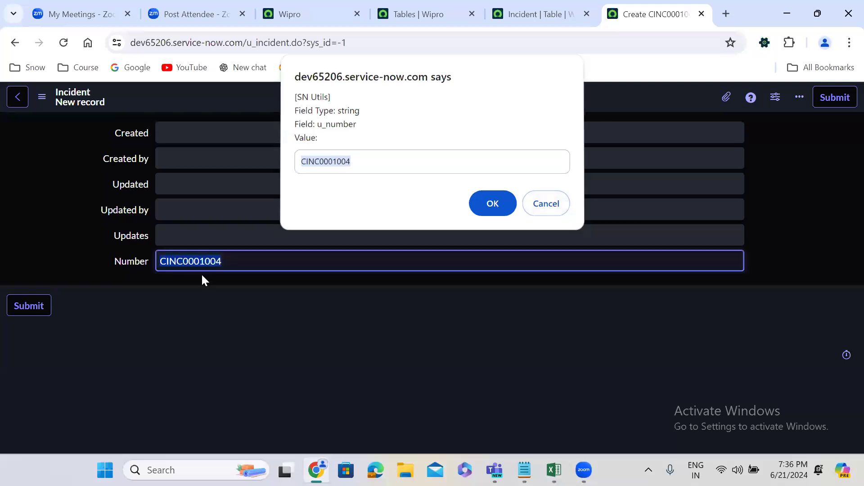
{"action": "key", "text": "Return"}
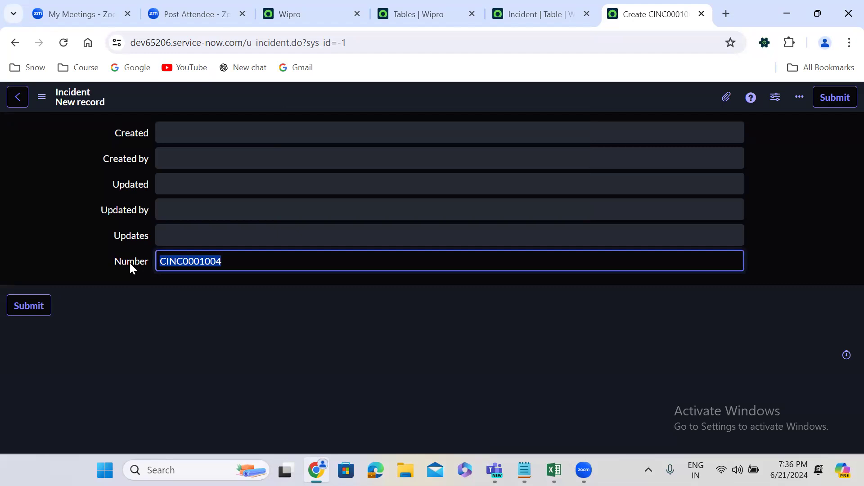
{"action": "left_click", "coordinate": [168, 299]}
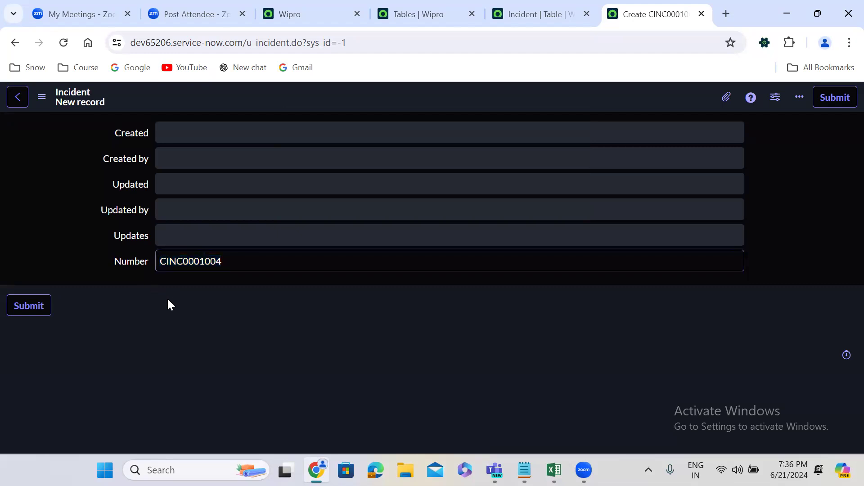
Reload the new Incident record form repeatedly to examine how the Number field is auto-numbered.
{"action": "left_click", "coordinate": [64, 42]}
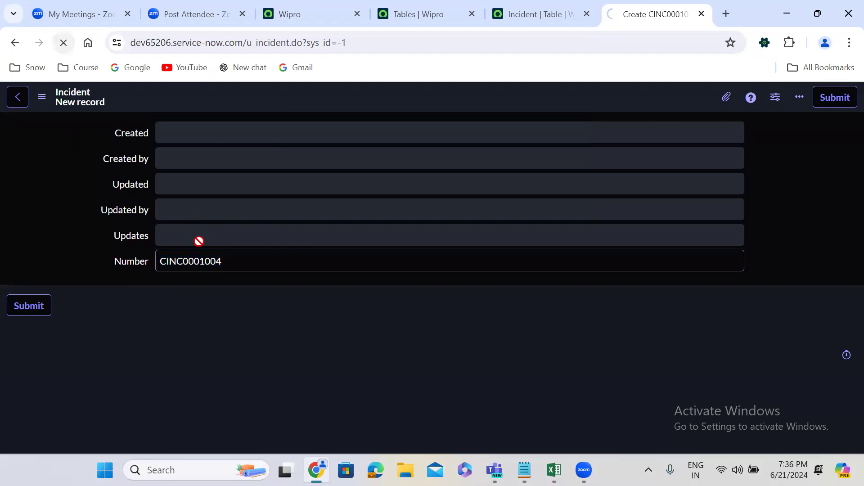
{"action": "left_click", "coordinate": [217, 274]}
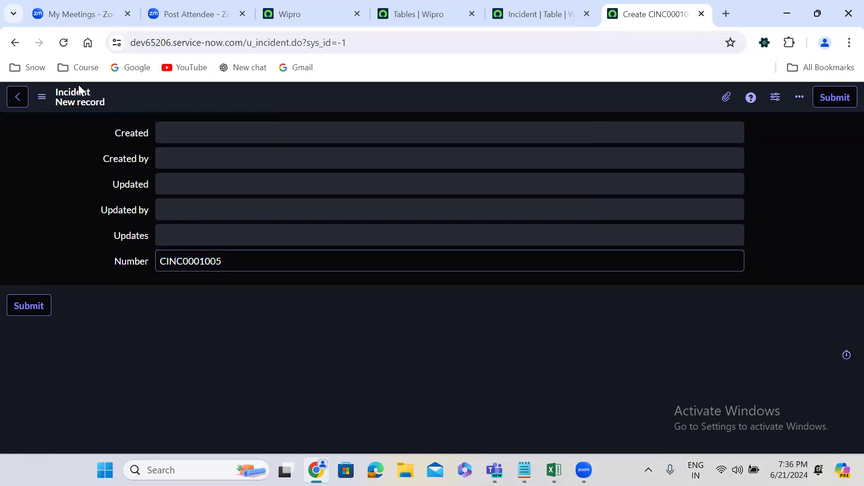
{"action": "left_click", "coordinate": [64, 43]}
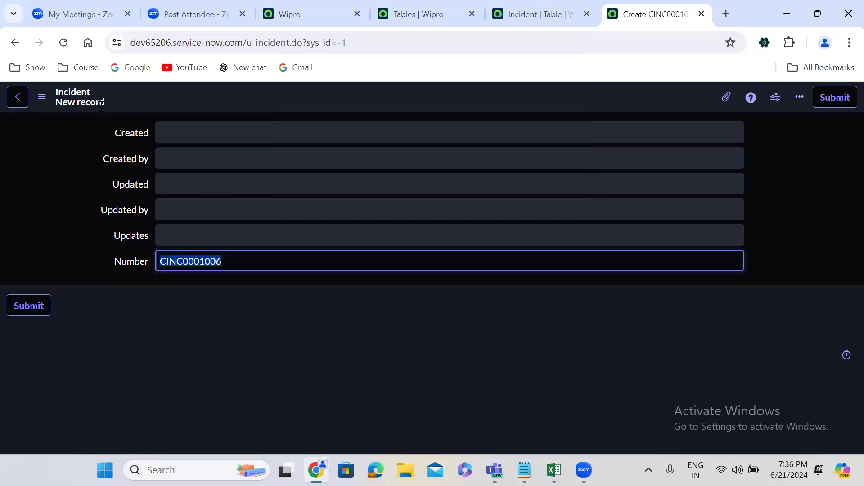
{"action": "left_click", "coordinate": [59, 44]}
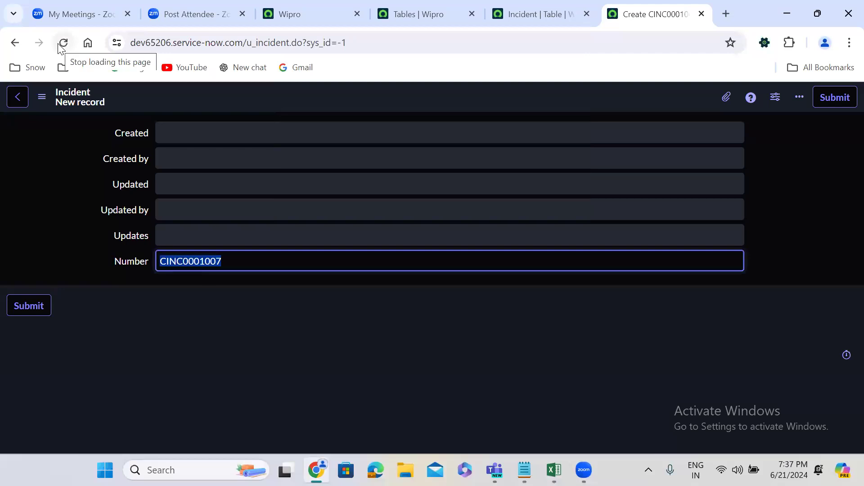
{"action": "left_click", "coordinate": [59, 45]}
{"action": "left_click", "coordinate": [64, 44]}
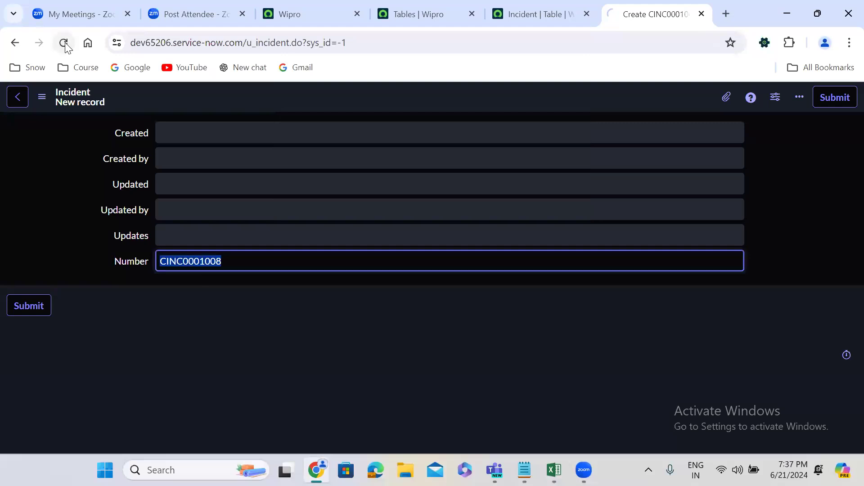
{"action": "left_click", "coordinate": [65, 44]}
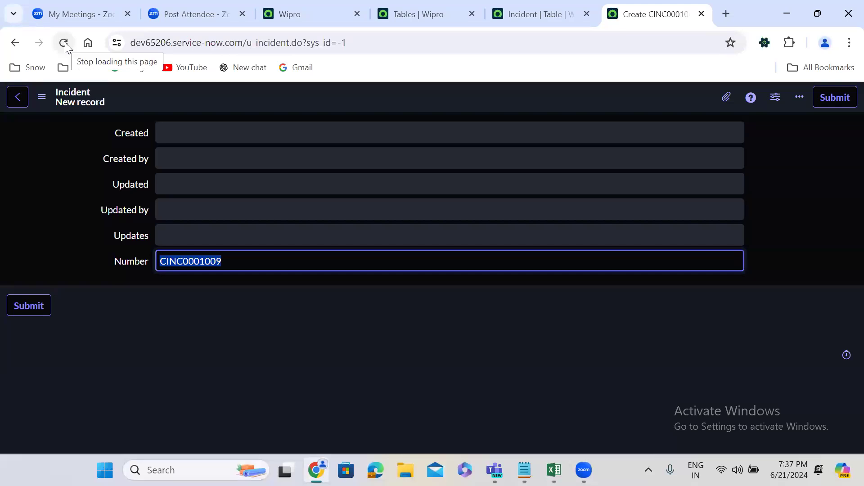
Save the new Incident record, highlight the sys_id in its URL and reload it to check the Number field.
{"action": "right_click", "coordinate": [306, 93]}
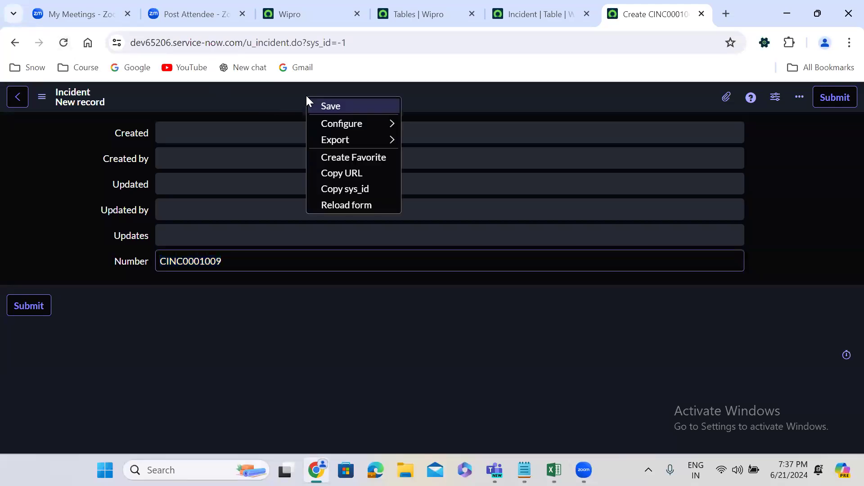
{"action": "left_click", "coordinate": [334, 111]}
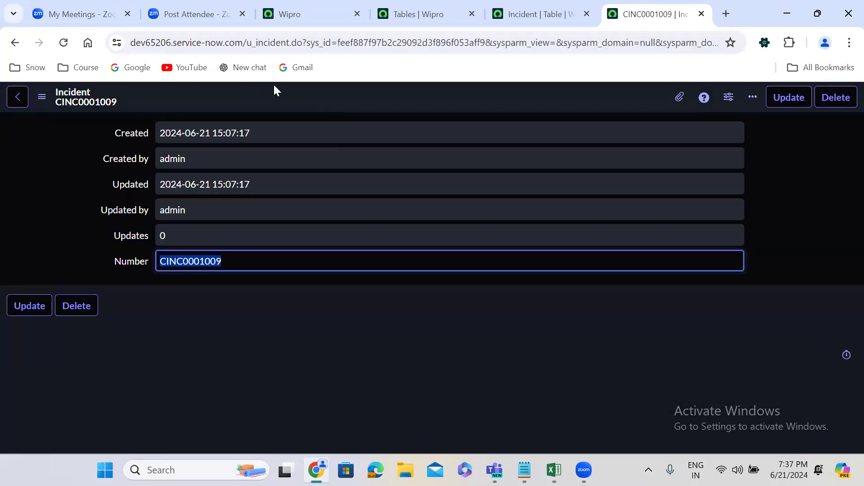
{"action": "double_click", "coordinate": [403, 44]}
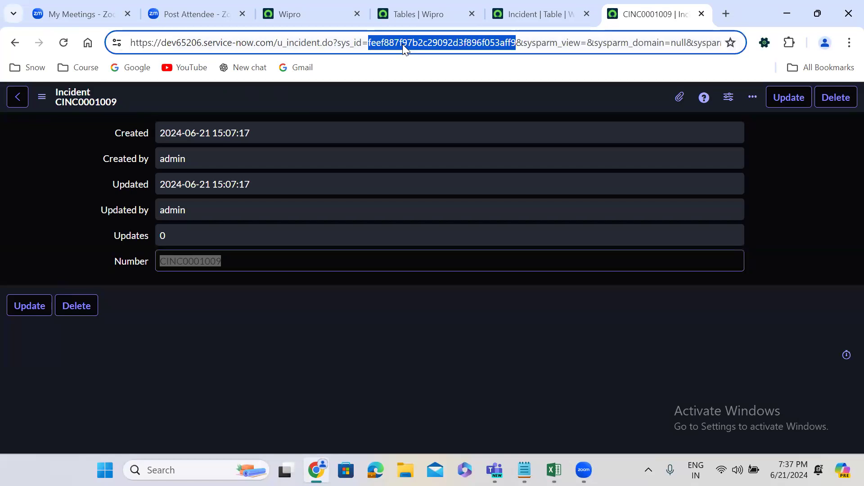
{"action": "left_click", "coordinate": [64, 43]}
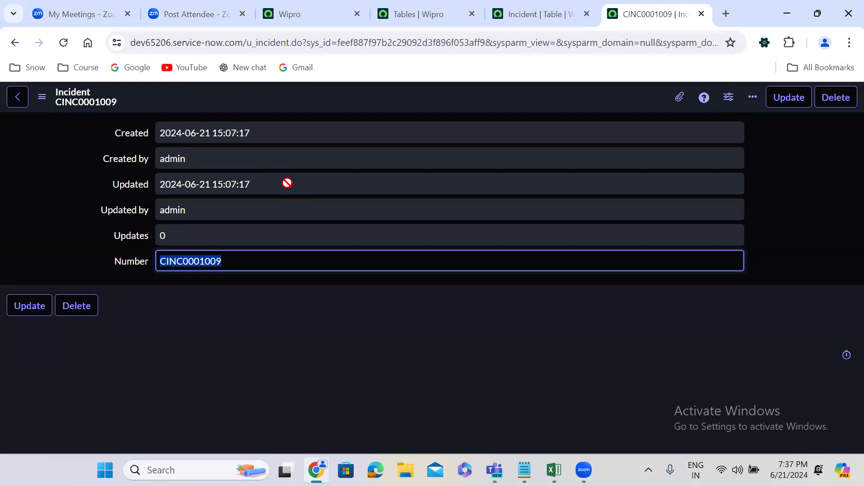
Open a blank Incident form by replacing the sys_id in the record's URL with -1.
{"action": "double_click", "coordinate": [364, 43]}
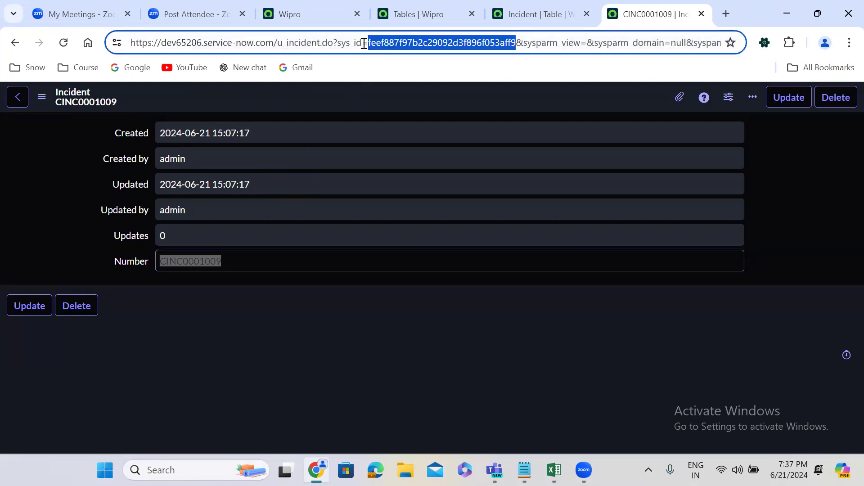
{"action": "type", "text": "-1"}
{"action": "key", "text": "Return"}
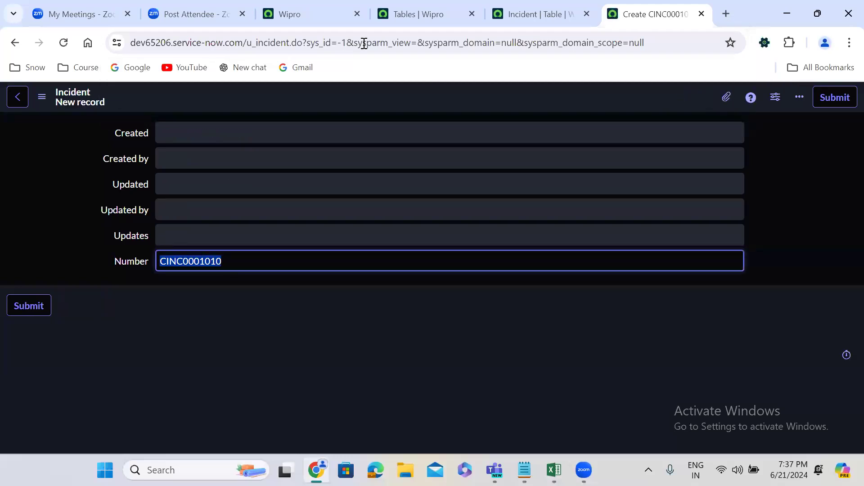
{"action": "left_click", "coordinate": [232, 282]}
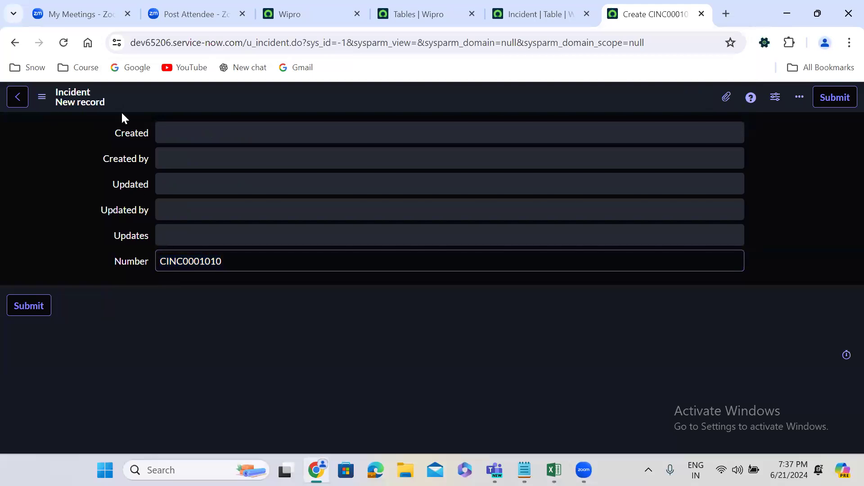
Reload the blank Incident form several times to check how its number is incremented.
{"action": "left_click", "coordinate": [63, 43]}
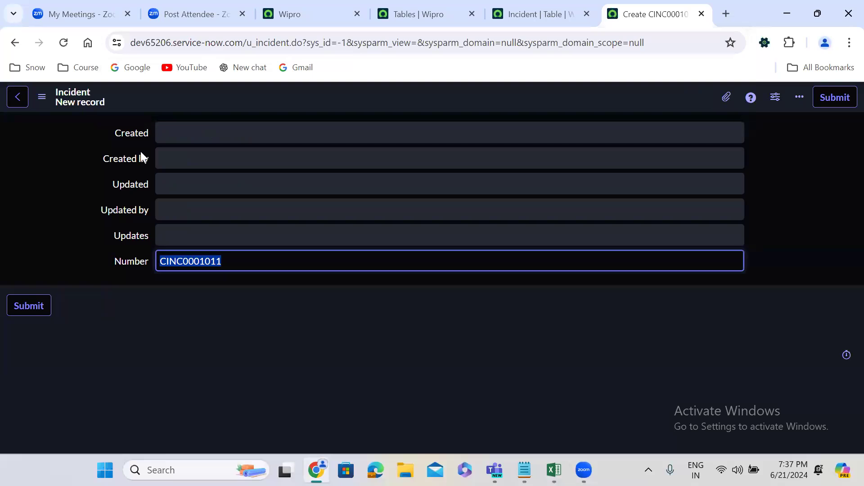
{"action": "left_click", "coordinate": [64, 42]}
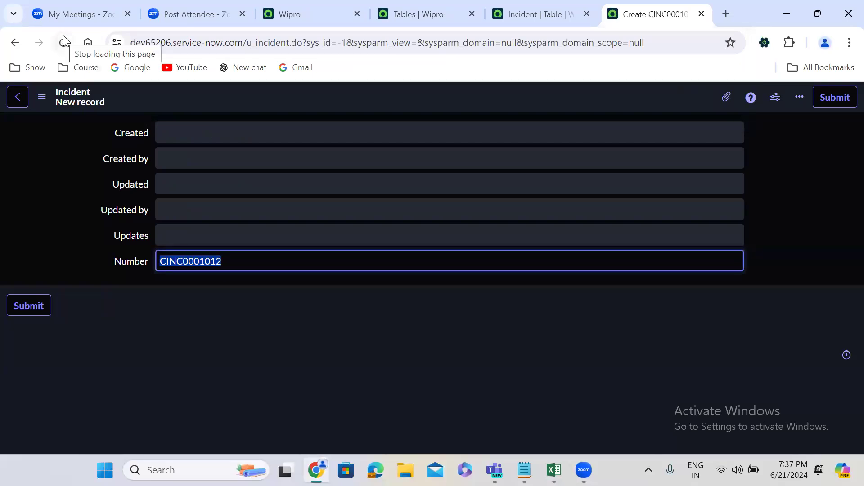
{"action": "left_click", "coordinate": [64, 39]}
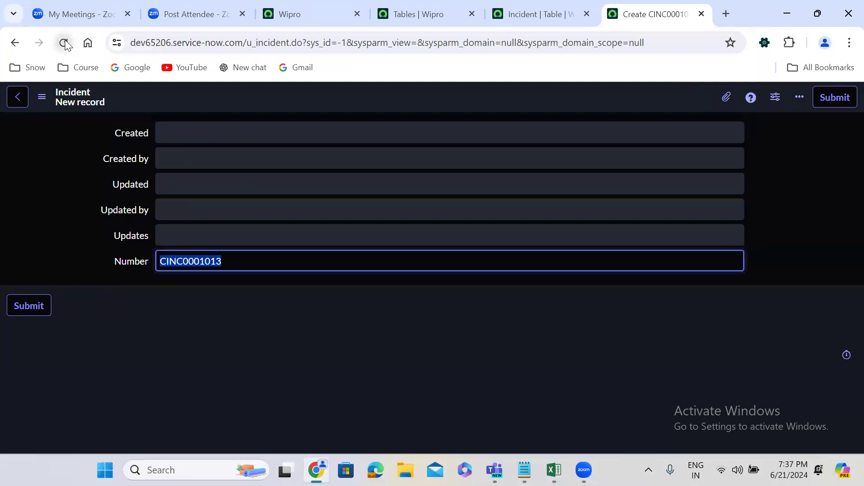
{"action": "left_click", "coordinate": [65, 39]}
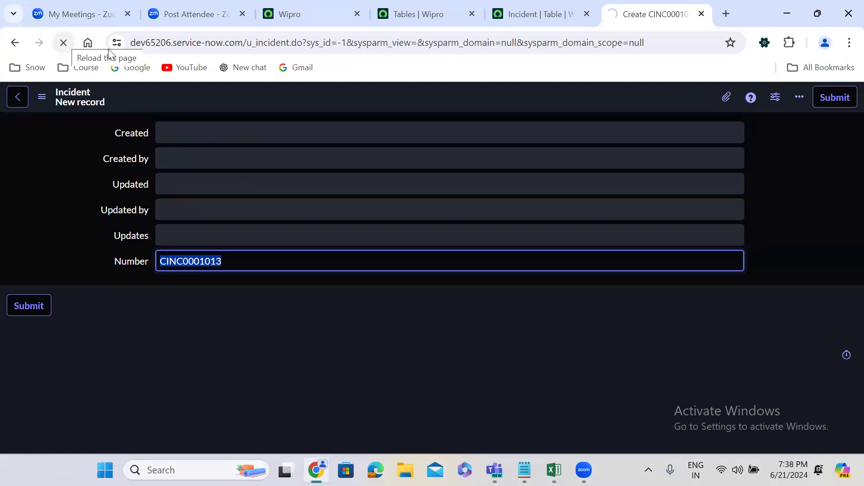
Save the blank form as an Incident record and reload it to check the behaviour of its number.
{"action": "right_click", "coordinate": [351, 103]}
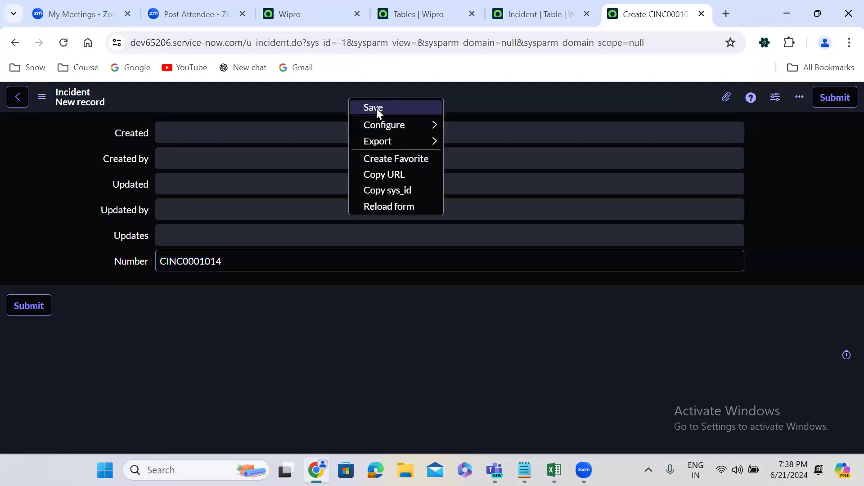
{"action": "left_click", "coordinate": [377, 110]}
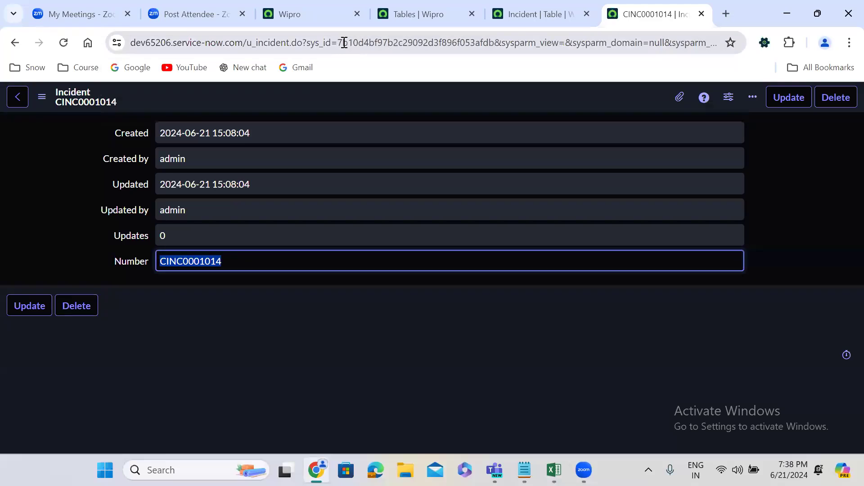
{"action": "left_click", "coordinate": [106, 117]}
{"action": "left_click", "coordinate": [63, 42]}
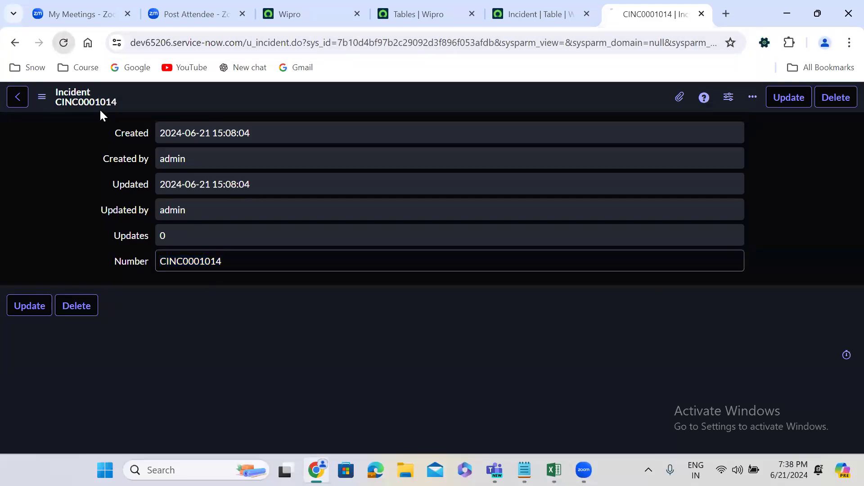
{"action": "left_click", "coordinate": [64, 42]}
Return to the u_incident table record and show the table's form from its related links.
{"action": "left_click", "coordinate": [511, 9]}
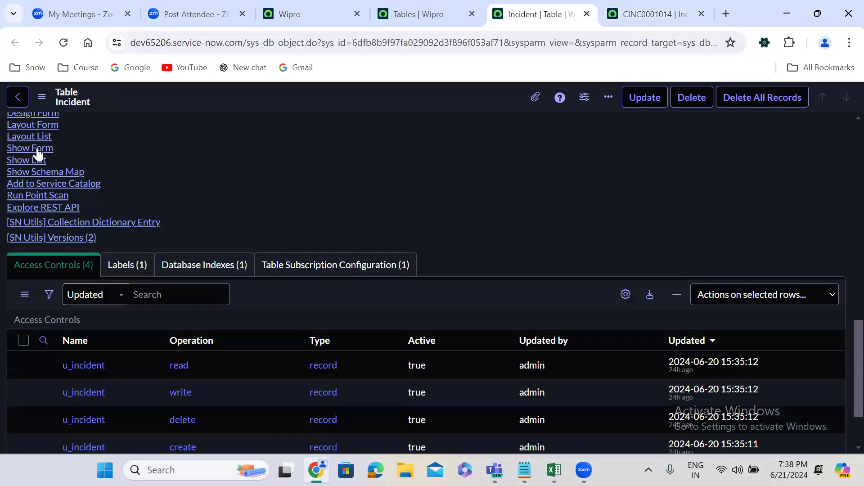
{"action": "left_click", "coordinate": [34, 147]}
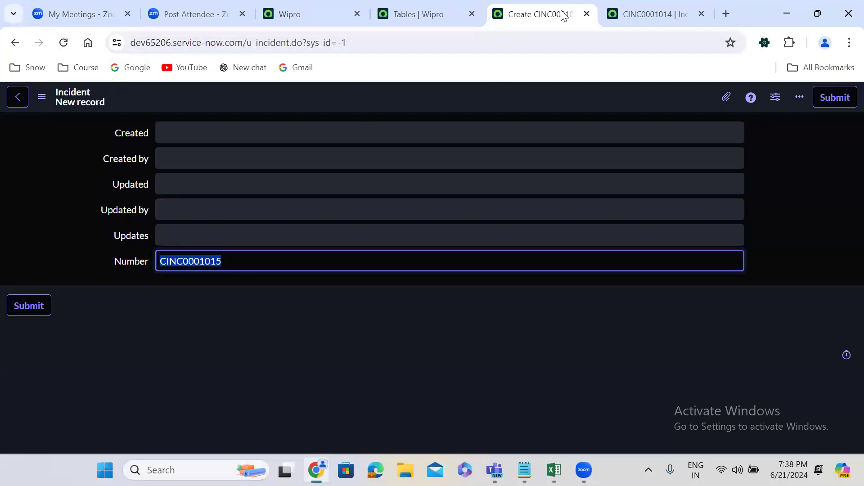
Filter the Tables list by the name =incident and open the out-of-the-box Incident table record in a new browser tab.
{"action": "left_click", "coordinate": [420, 8]}
{"action": "left_click", "coordinate": [211, 168]}
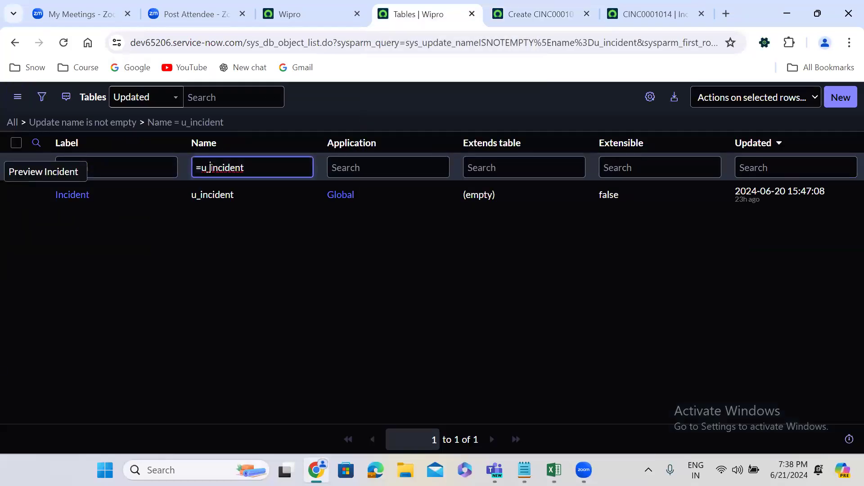
{"action": "key", "text": "BackSpace"}
{"action": "key", "text": "BackSpace"}
{"action": "key", "text": "Return"}
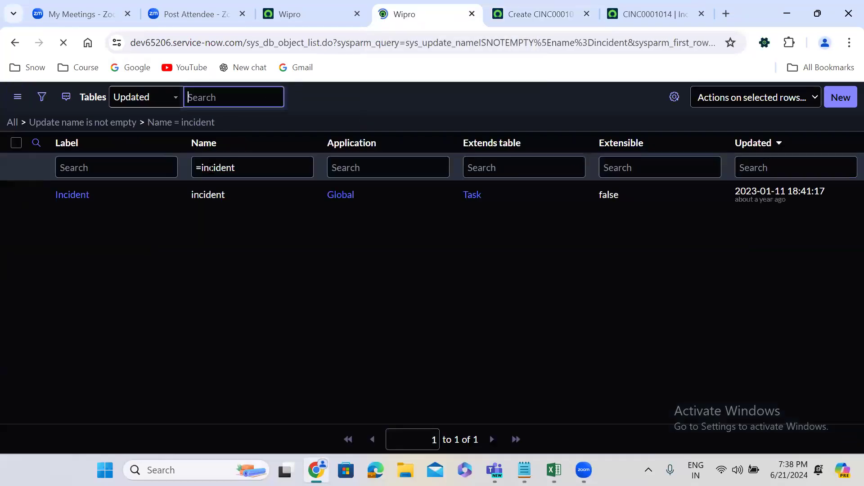
{"action": "right_click", "coordinate": [36, 196]}
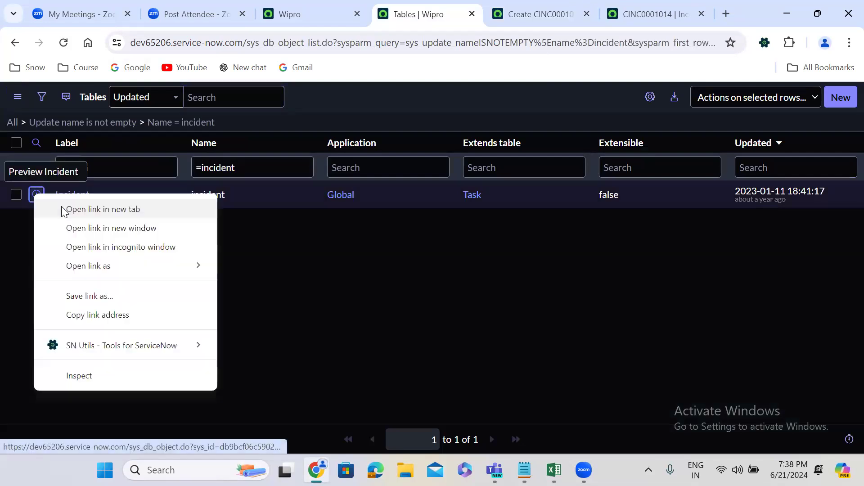
{"action": "left_click", "coordinate": [65, 210]}
{"action": "left_click", "coordinate": [471, 5]}
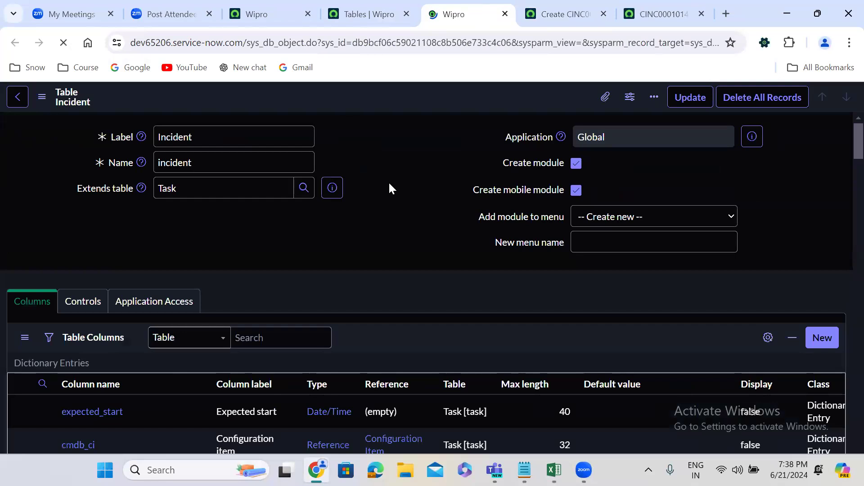
Look through the incident table's columns and show the table's form from the related links.
{"action": "scroll", "coordinate": [390, 189], "scroll_direction": "down", "scroll_amount": 5}
{"action": "scroll", "coordinate": [389, 183], "scroll_direction": "down", "scroll_amount": 20}
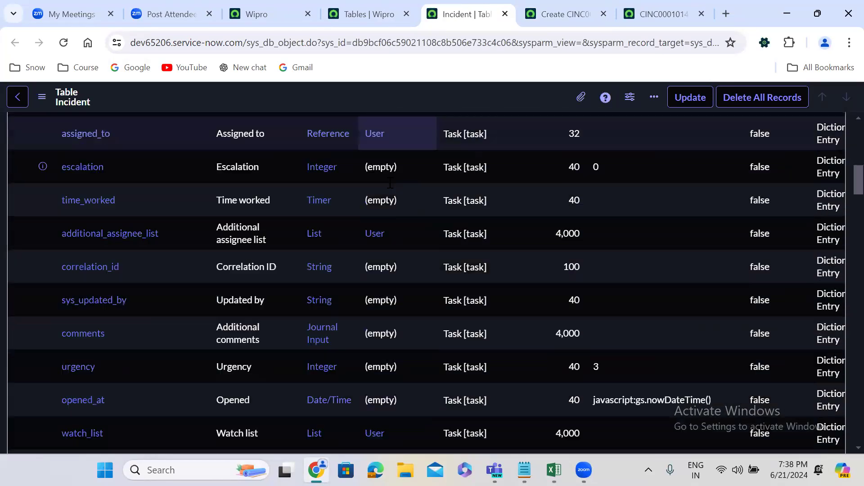
{"action": "scroll", "coordinate": [388, 182], "scroll_direction": "down", "scroll_amount": 15}
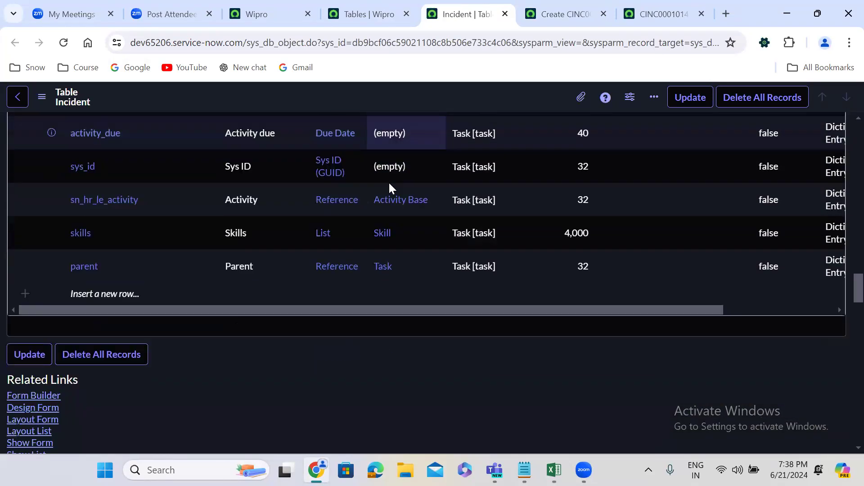
{"action": "left_click", "coordinate": [25, 275]}
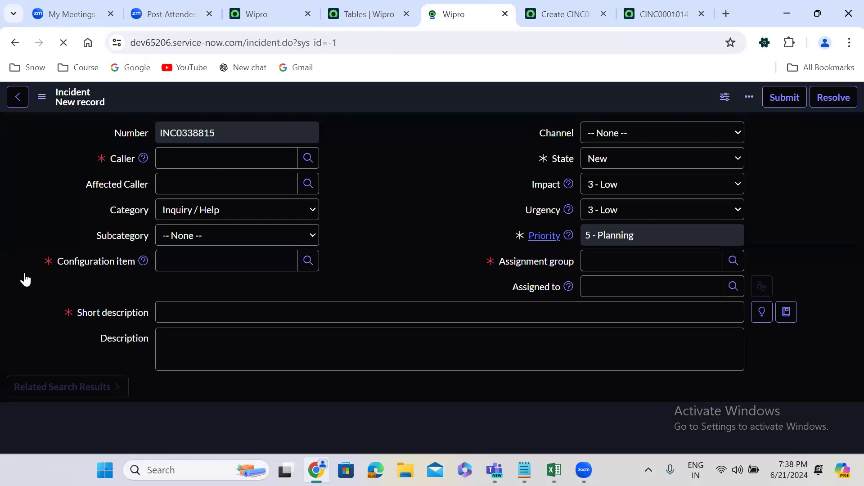
View the Caller field's suggestions and reload the new Incident form twice to check how its number is incremented.
{"action": "left_click", "coordinate": [198, 152]}
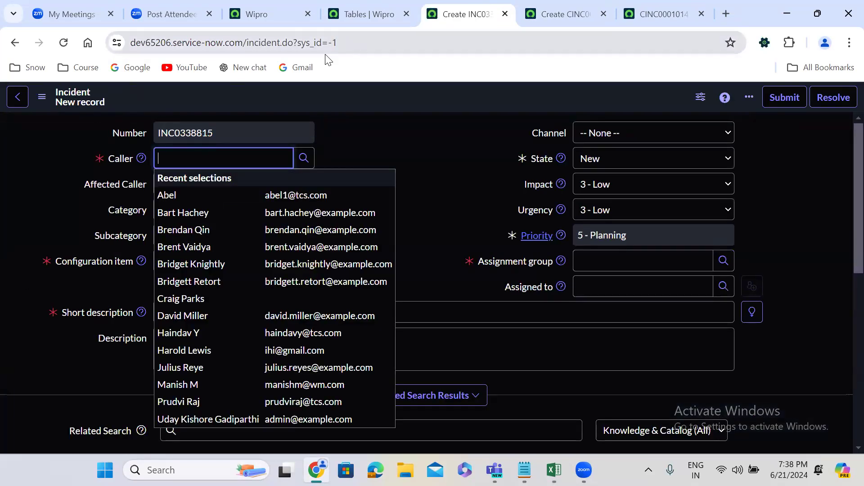
{"action": "left_click", "coordinate": [63, 42]}
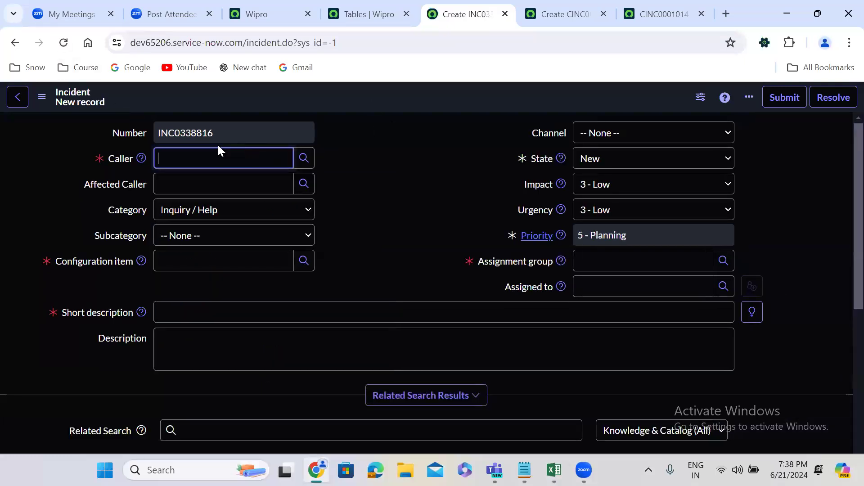
{"action": "left_click", "coordinate": [57, 43]}
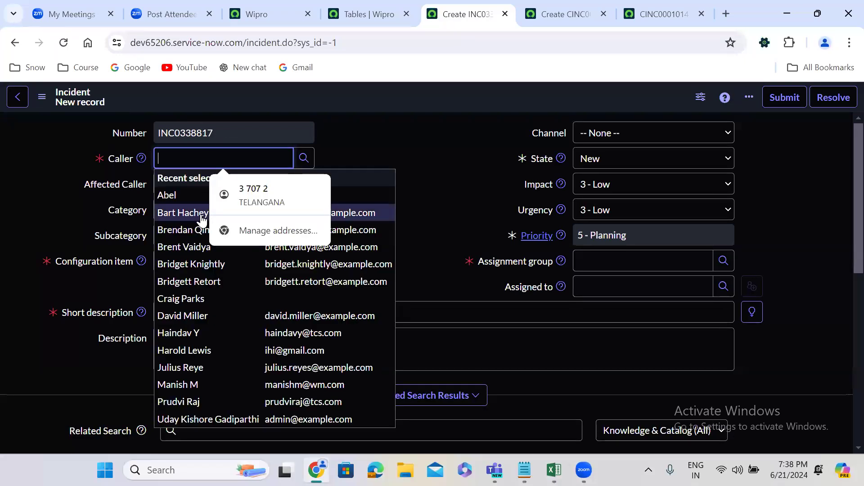
Fill in the caller from the recent selections, set Subcategory to Antivirus and Configuration item to *ASSET-IBM.
{"action": "left_click", "coordinate": [202, 217]}
{"action": "left_click", "coordinate": [165, 240]}
{"action": "left_click", "coordinate": [183, 266]}
{"action": "left_click", "coordinate": [184, 269]}
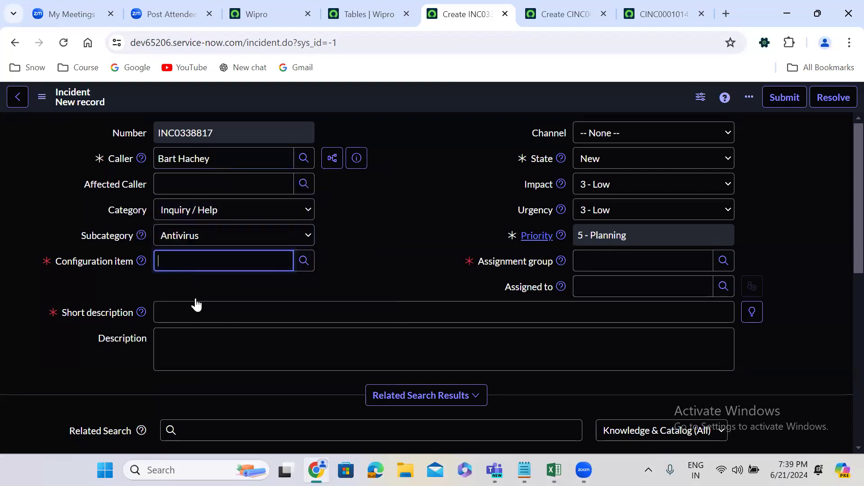
{"action": "left_click", "coordinate": [190, 315]}
Enter test as the short description and assign the Incident to the Change Management group.
{"action": "left_click", "coordinate": [190, 316]}
{"action": "type", "text": "test"}
{"action": "left_click", "coordinate": [590, 260]}
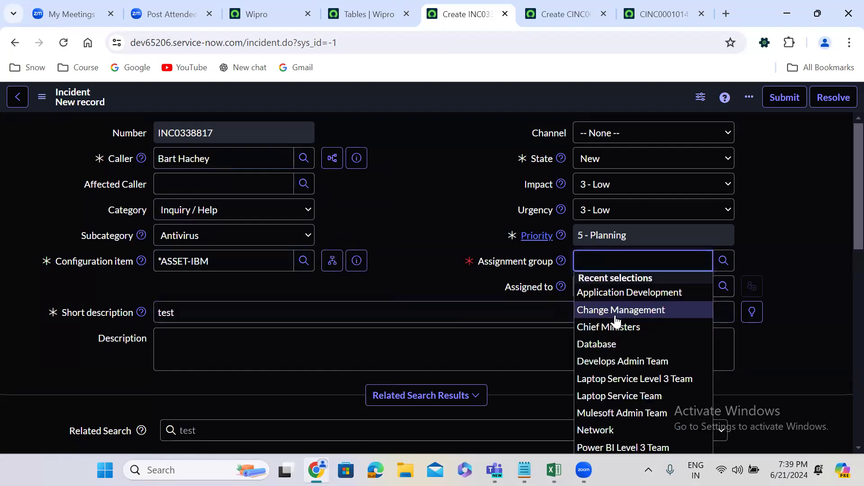
{"action": "left_click", "coordinate": [613, 310]}
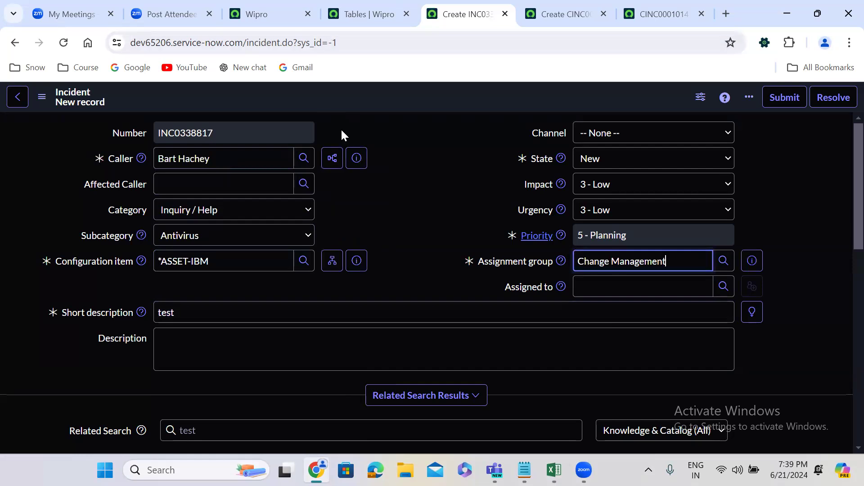
Save the filled-in Incident record and reload it twice to check the behaviour of its number.
{"action": "right_click", "coordinate": [341, 98]}
{"action": "left_click", "coordinate": [361, 108]}
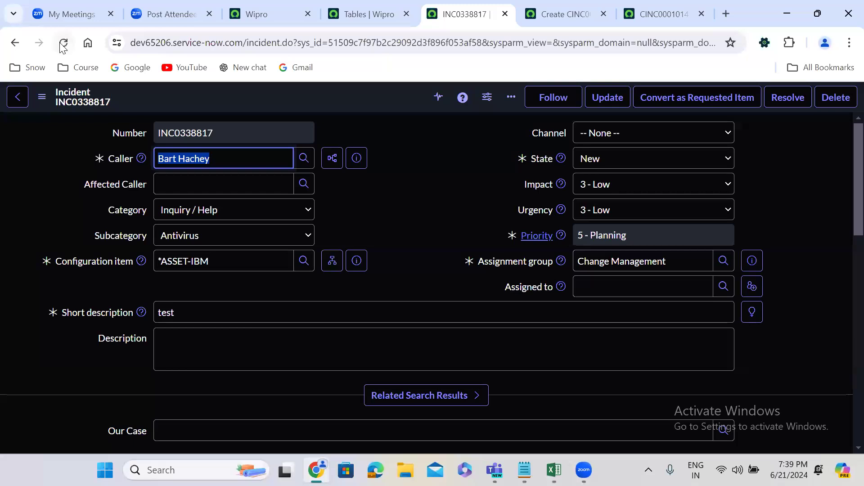
{"action": "left_click", "coordinate": [63, 43]}
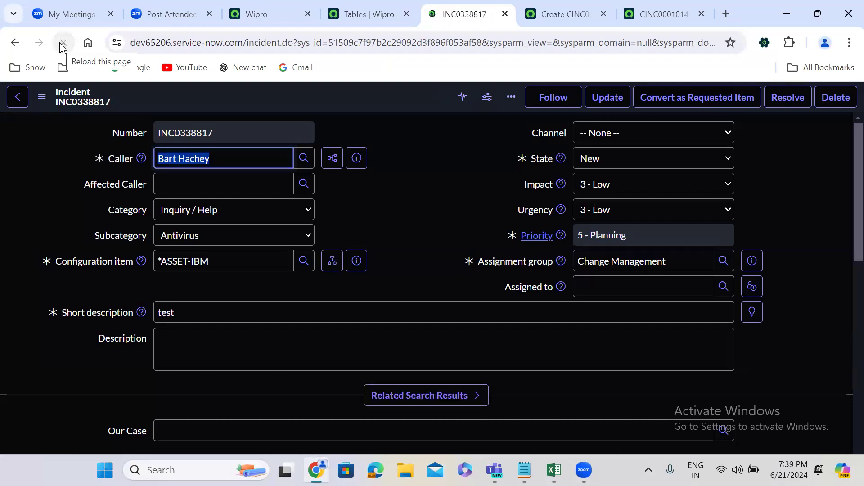
{"action": "left_click", "coordinate": [63, 45]}
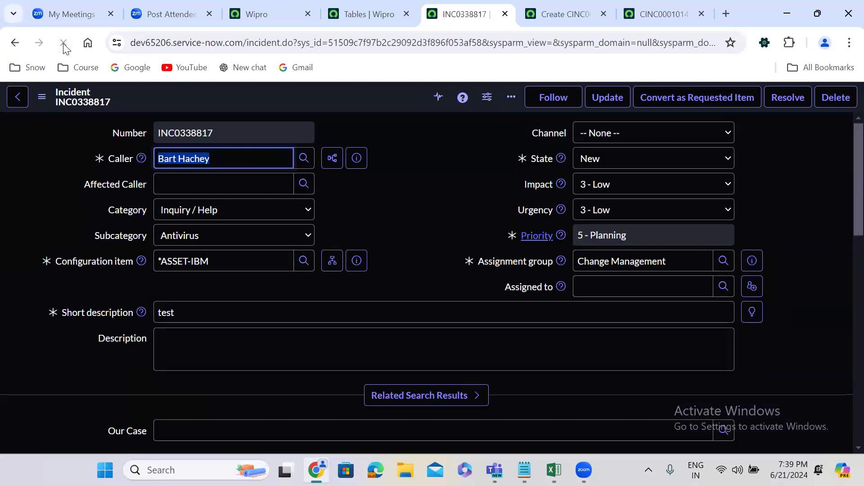
Switch to the saved u_incident record and examine the sys_id in its URL.
{"action": "left_click", "coordinate": [630, 6]}
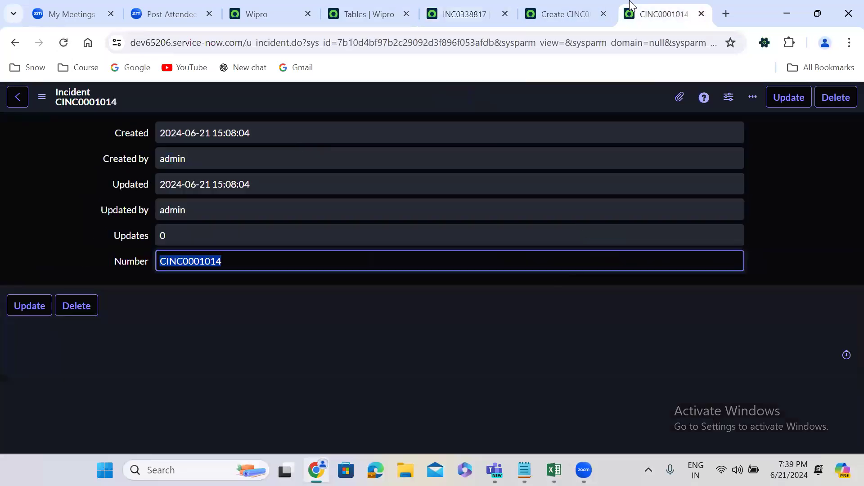
{"action": "double_click", "coordinate": [392, 43]}
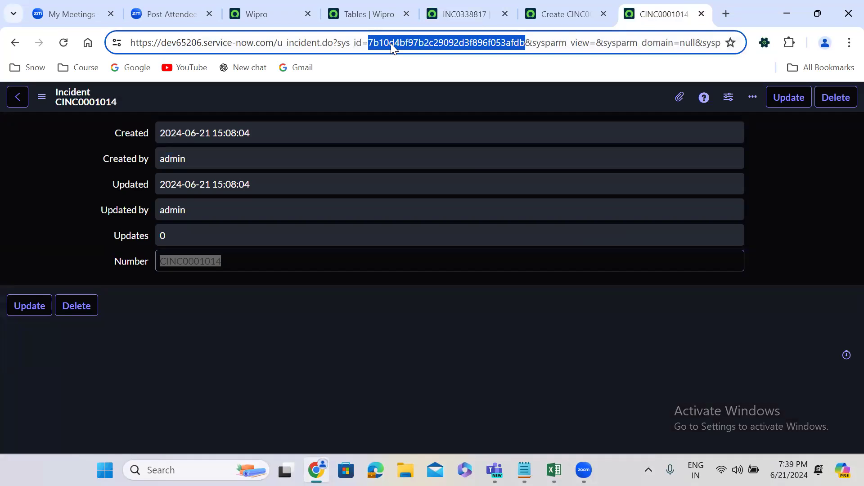
{"action": "left_click_drag", "start_coordinate": [391, 43], "coordinate": [269, 186]}
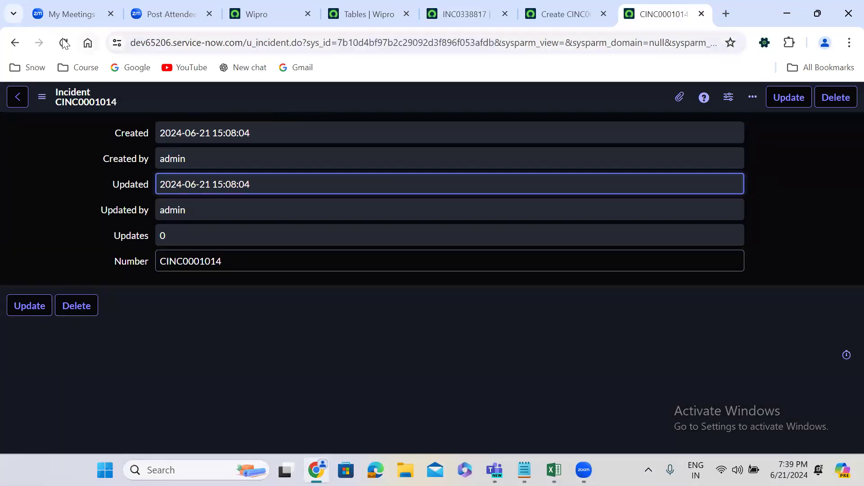
Reload the saved u_incident record and open a blank record by changing the sys_id in its URL to -1.
{"action": "left_click", "coordinate": [64, 43]}
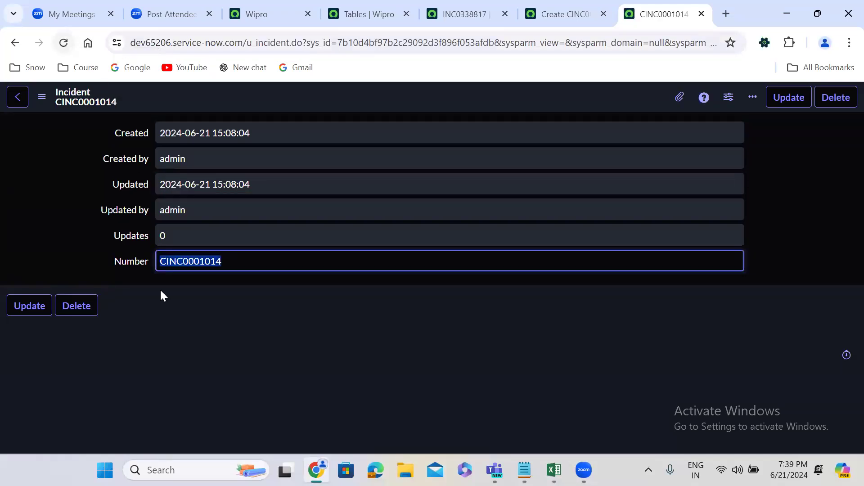
{"action": "double_click", "coordinate": [387, 41]}
{"action": "type", "text": "-1"}
{"action": "key", "text": "Return"}
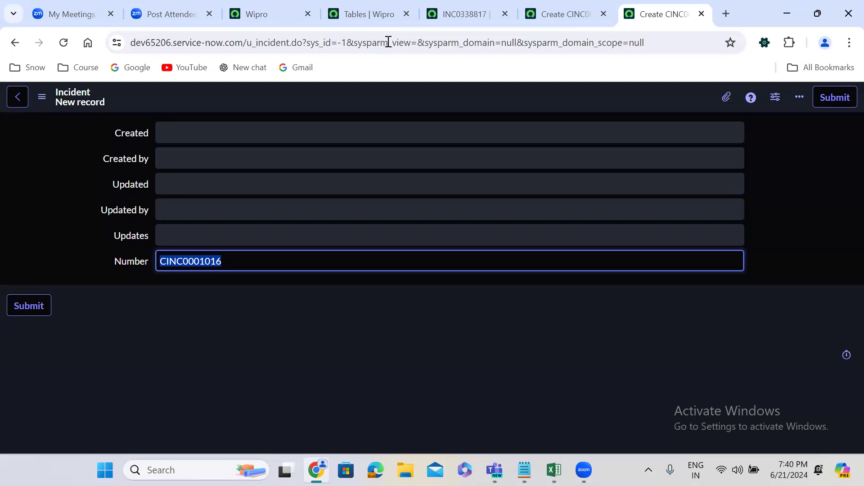
Filter the Tables list by the name =problem and open the Problem table record in a new tab.
{"action": "left_click", "coordinate": [369, 13]}
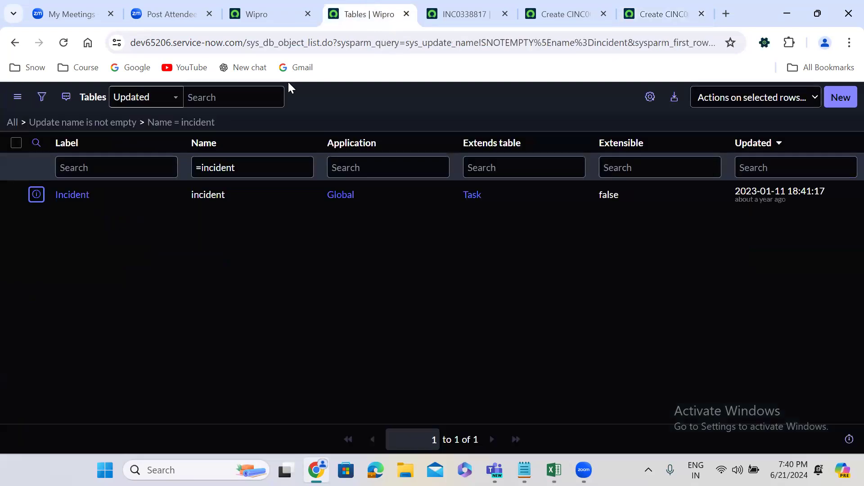
{"action": "double_click", "coordinate": [222, 167]}
{"action": "type", "text": "pr"}
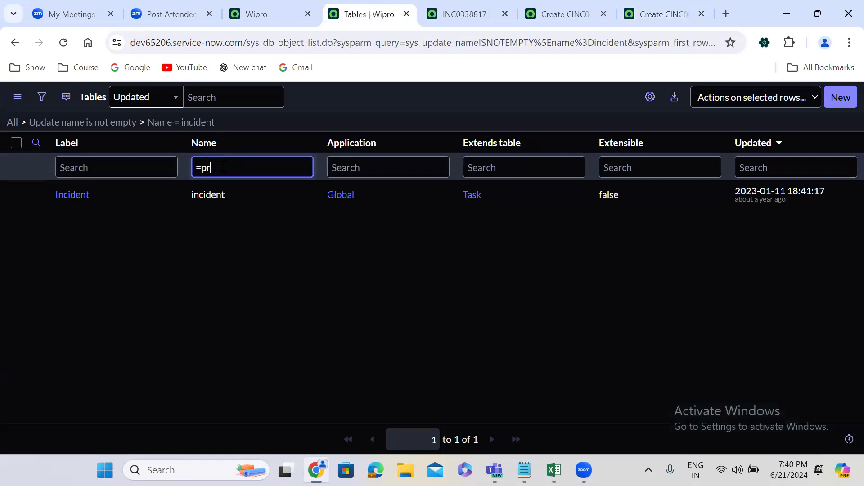
{"action": "type", "text": "oblem"}
{"action": "key", "text": "Return"}
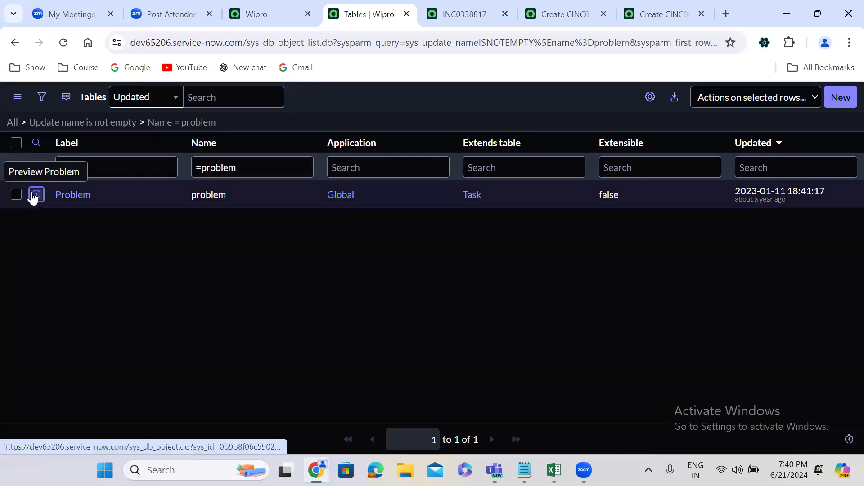
{"action": "right_click", "coordinate": [34, 194]}
{"action": "left_click", "coordinate": [59, 207]}
{"action": "left_click", "coordinate": [403, 20]}
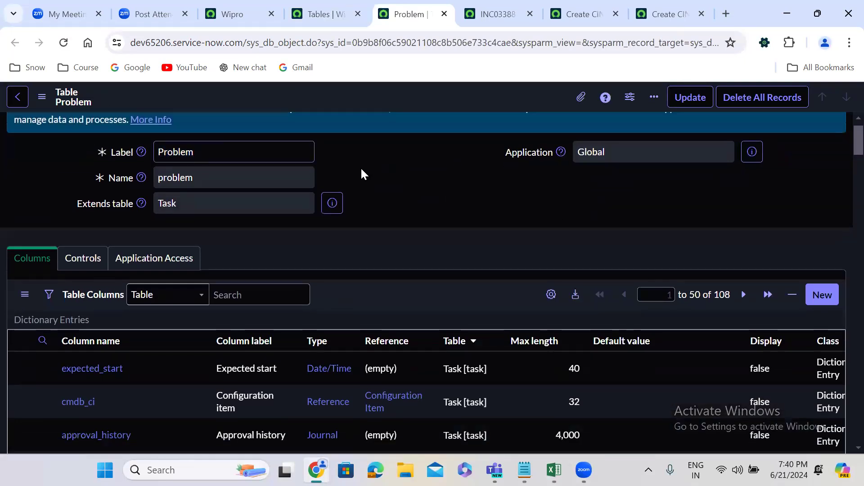
Show the Problem table's new-record form and reload it to check how its number behaves.
{"action": "scroll", "coordinate": [362, 170], "scroll_direction": "down", "scroll_amount": 20}
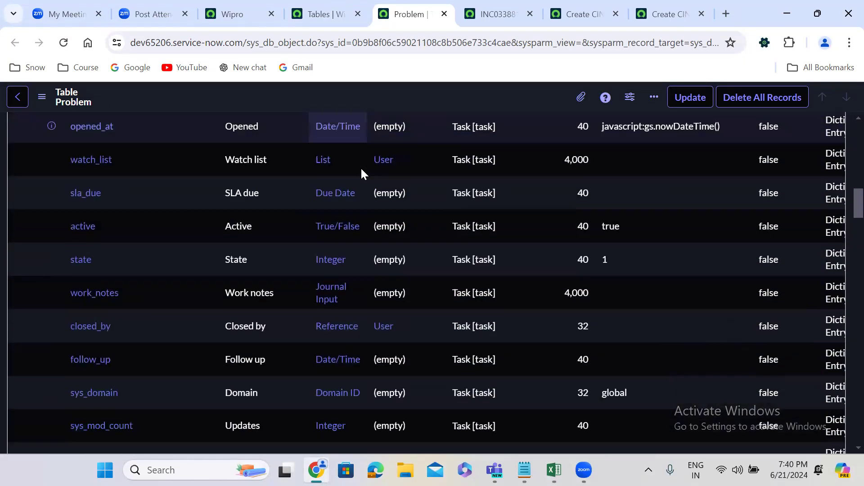
{"action": "scroll", "coordinate": [362, 170], "scroll_direction": "down", "scroll_amount": 2}
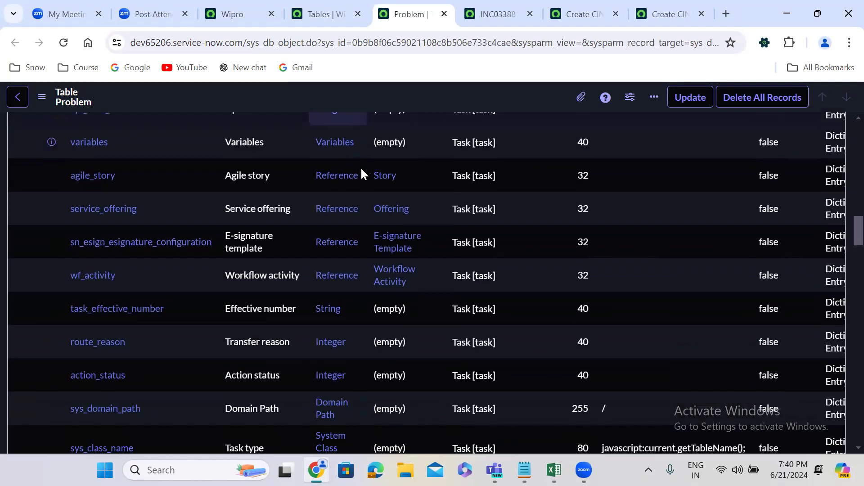
{"action": "scroll", "coordinate": [363, 172], "scroll_direction": "down", "scroll_amount": 1}
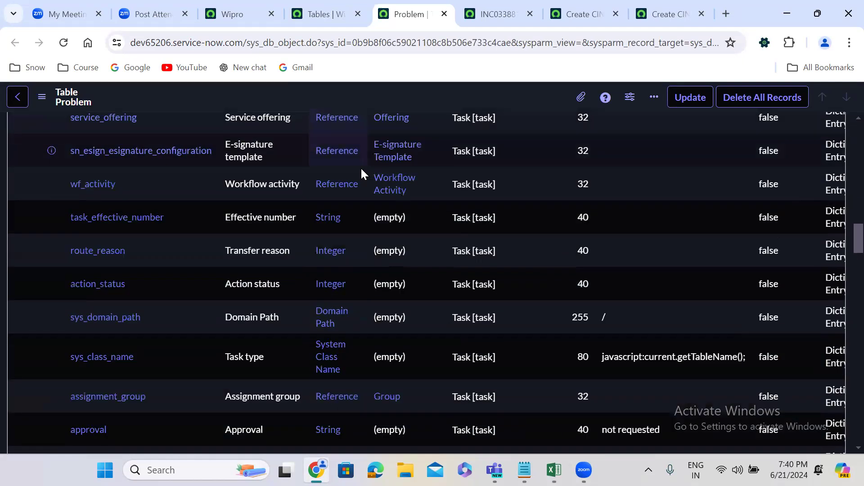
{"action": "scroll", "coordinate": [361, 166], "scroll_direction": "down", "scroll_amount": 15}
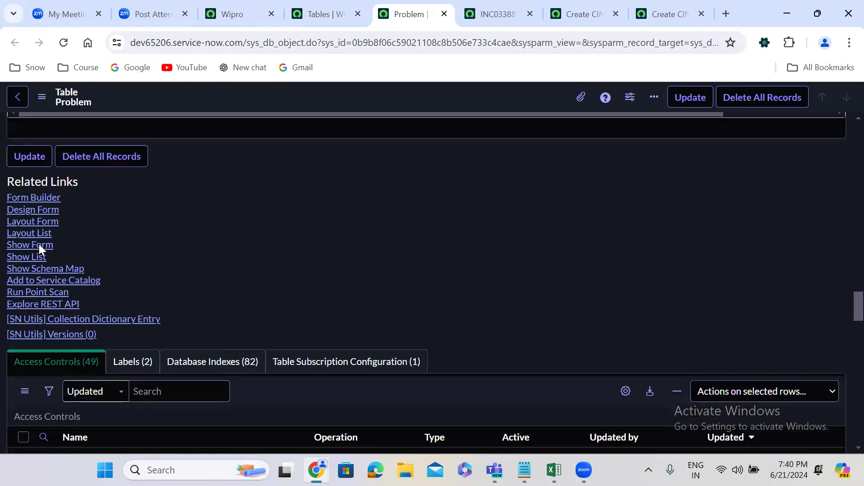
{"action": "left_click", "coordinate": [38, 244]}
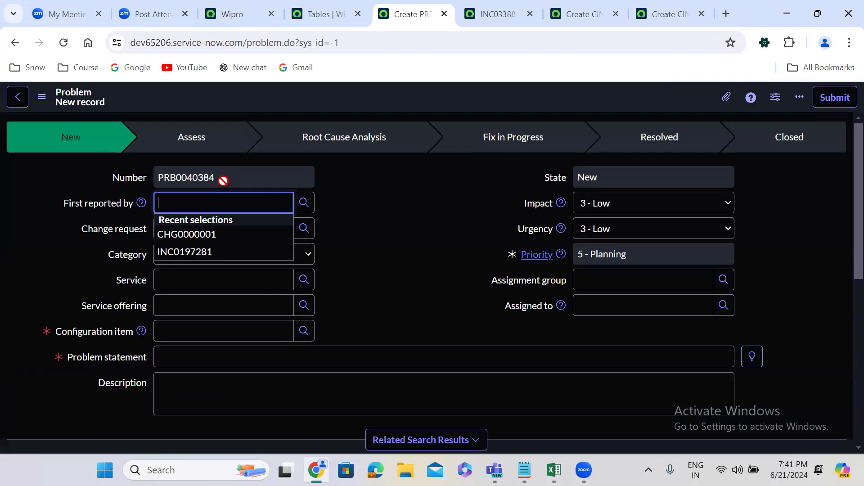
{"action": "left_click", "coordinate": [63, 43]}
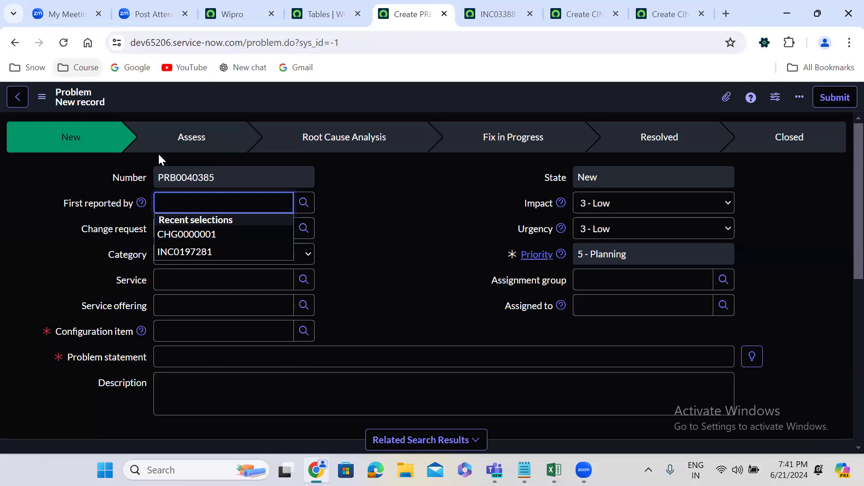
{"action": "left_click", "coordinate": [190, 173]}
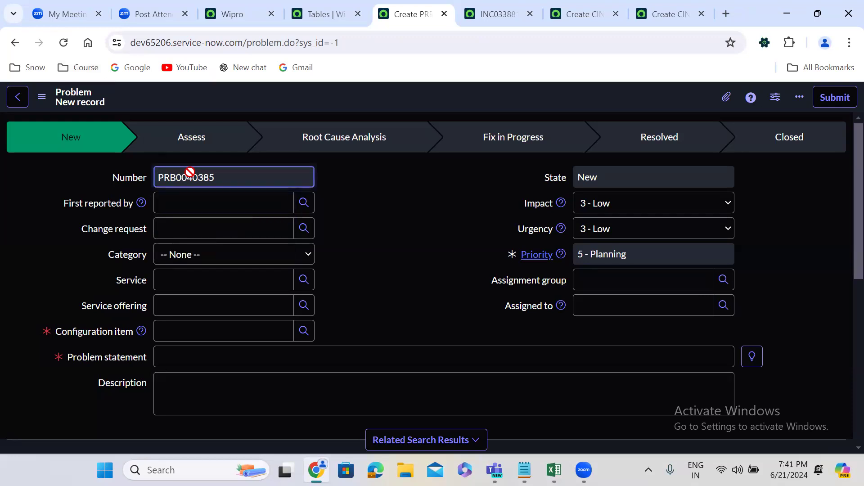
Set the Configuration item to SAP AppSRV02 and the Problem statement to test, save the Problem record and check its number.
{"action": "left_click", "coordinate": [192, 322]}
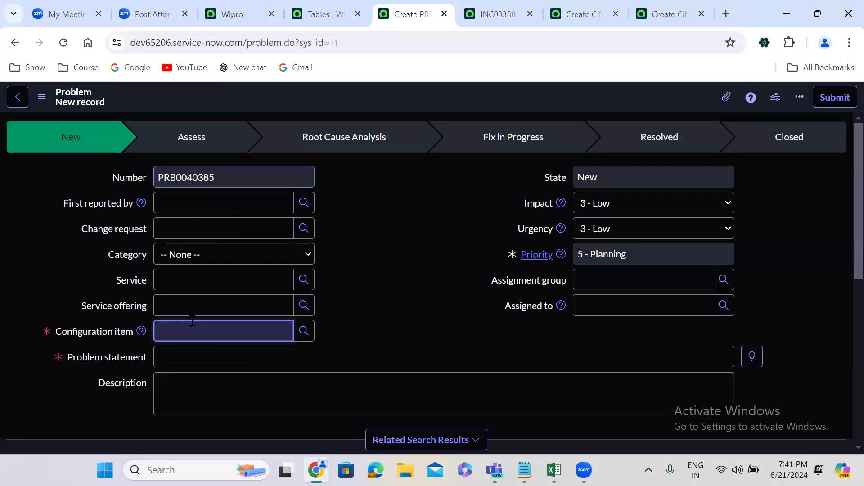
{"action": "left_click", "coordinate": [198, 385]}
{"action": "left_click", "coordinate": [194, 361]}
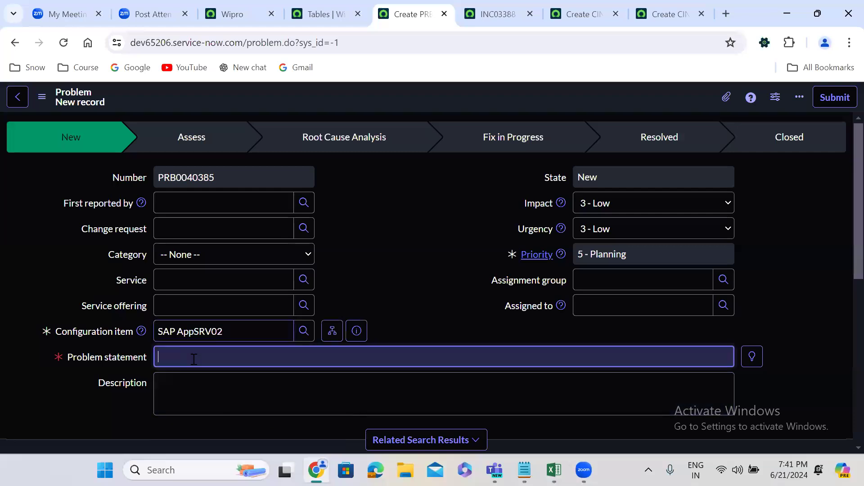
{"action": "type", "text": "test"}
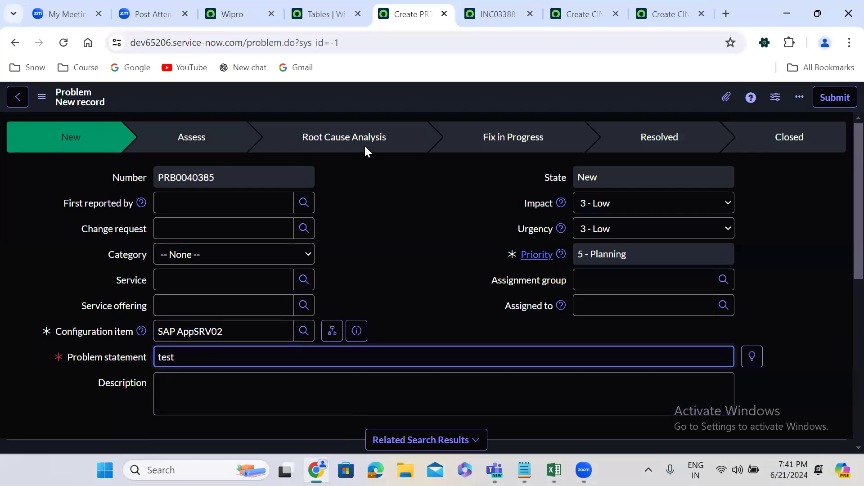
{"action": "right_click", "coordinate": [370, 88]}
{"action": "left_click", "coordinate": [391, 95]}
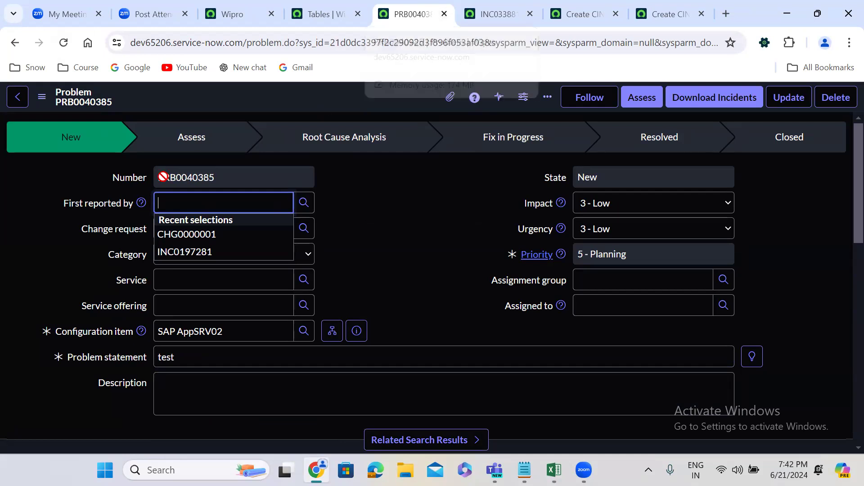
{"action": "double_click", "coordinate": [192, 176]}
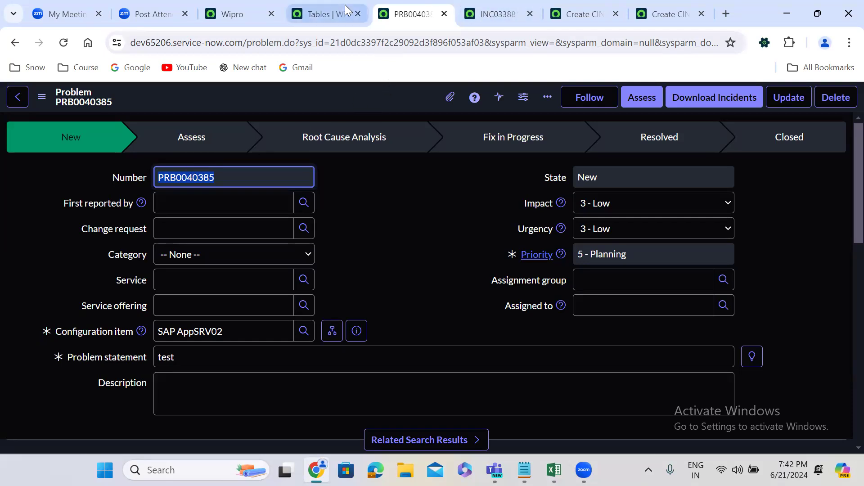
Close the Problem and standard Incident records and go back from the blank u_incident form to its table definition.
{"action": "left_click", "coordinate": [444, 14]}
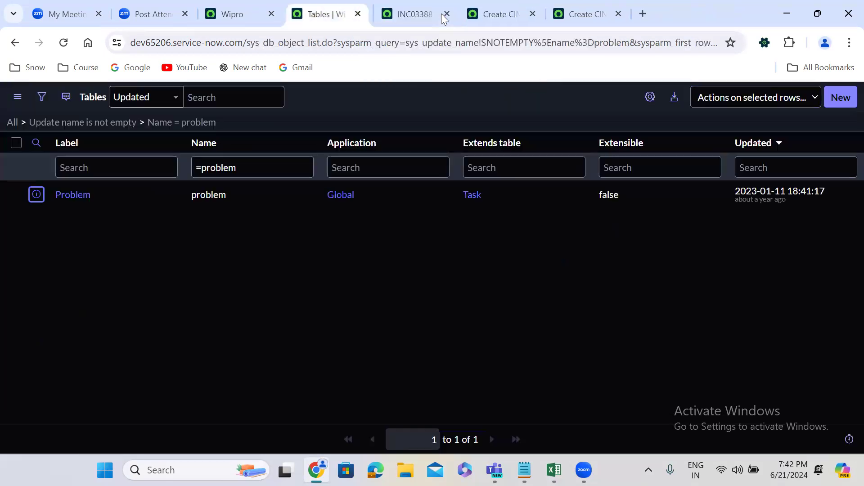
{"action": "left_click", "coordinate": [446, 14]}
{"action": "left_click", "coordinate": [399, 9]}
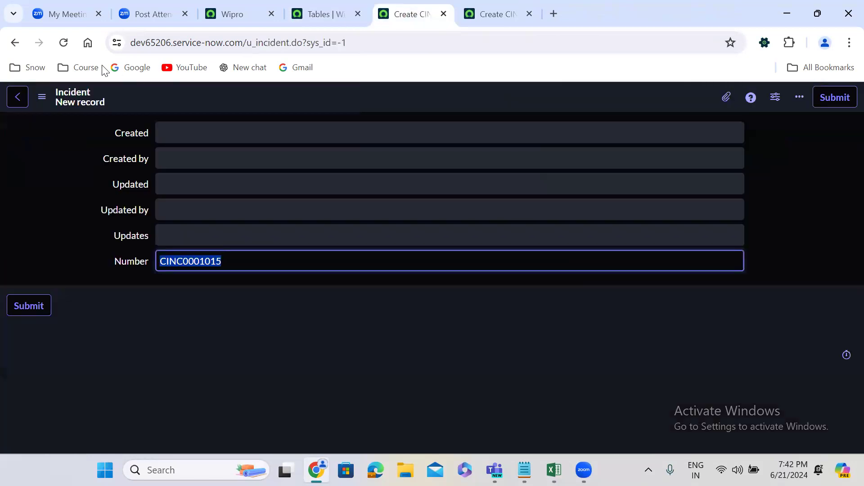
{"action": "left_click", "coordinate": [16, 39]}
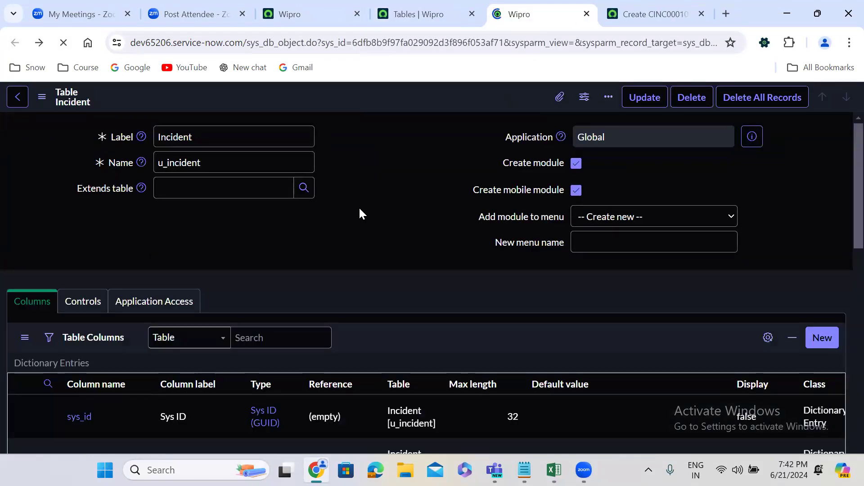
{"action": "scroll", "coordinate": [363, 214], "scroll_direction": "down", "scroll_amount": 8}
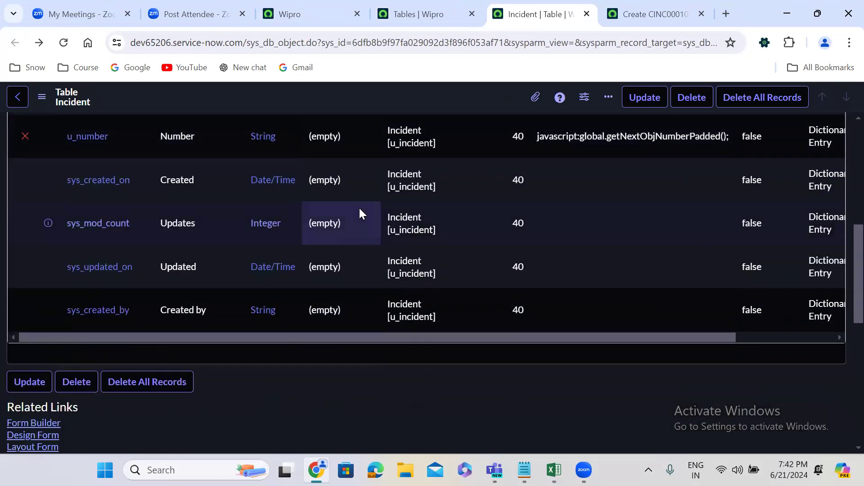
Copy the default value of the u_number column, clear it and save the u_incident table.
{"action": "left_click_drag", "start_coordinate": [539, 138], "coordinate": [732, 141]}
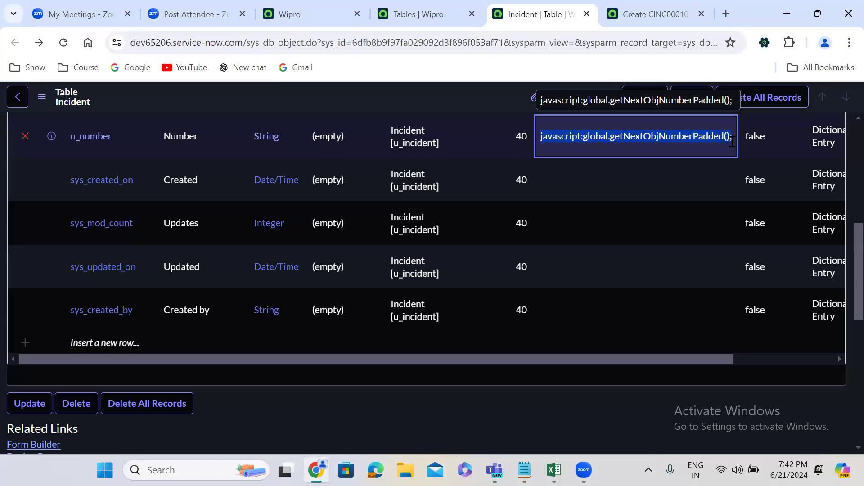
{"action": "scroll", "coordinate": [843, 255], "scroll_direction": "up", "scroll_amount": 3}
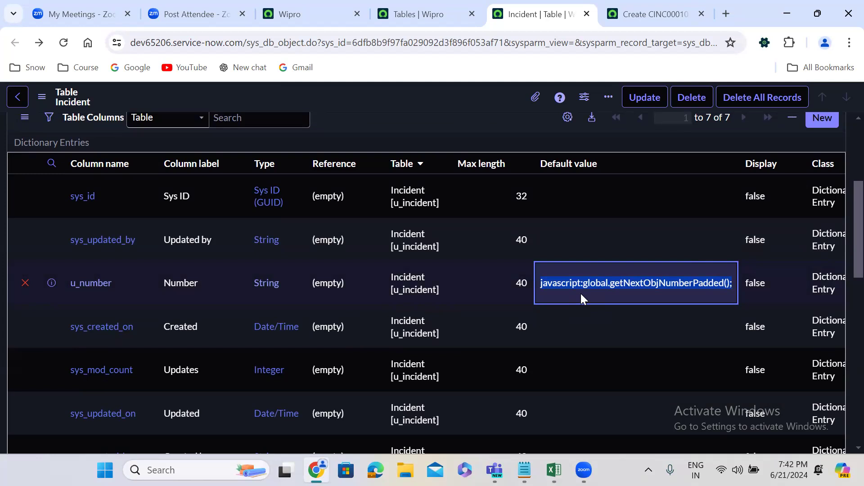
{"action": "double_click", "coordinate": [608, 297]}
{"action": "key", "text": "ctrl+c"}
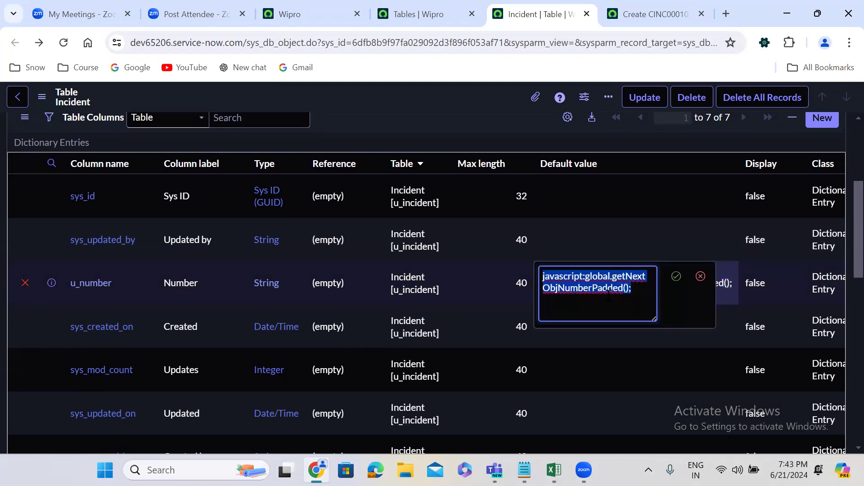
{"action": "key", "text": "BackSpace"}
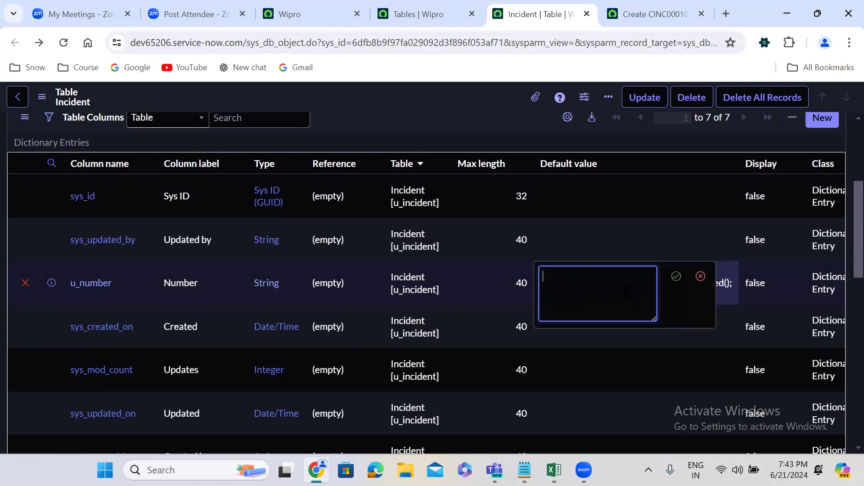
{"action": "left_click", "coordinate": [676, 277]}
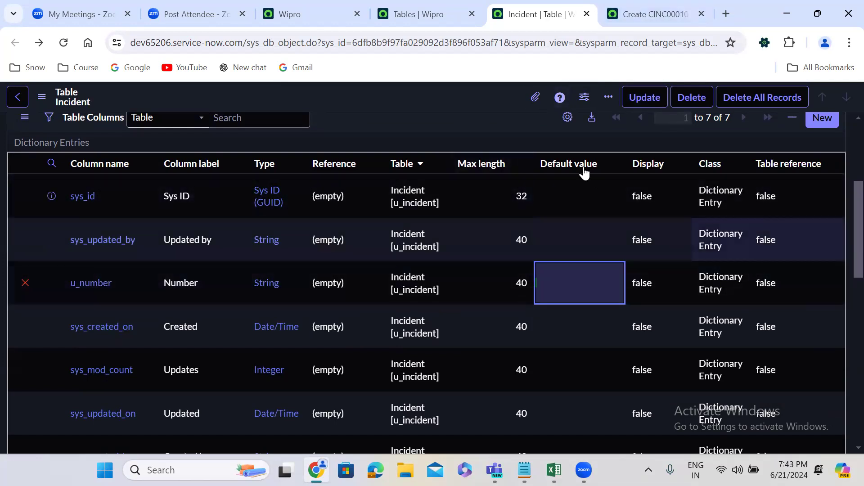
{"action": "right_click", "coordinate": [404, 96]}
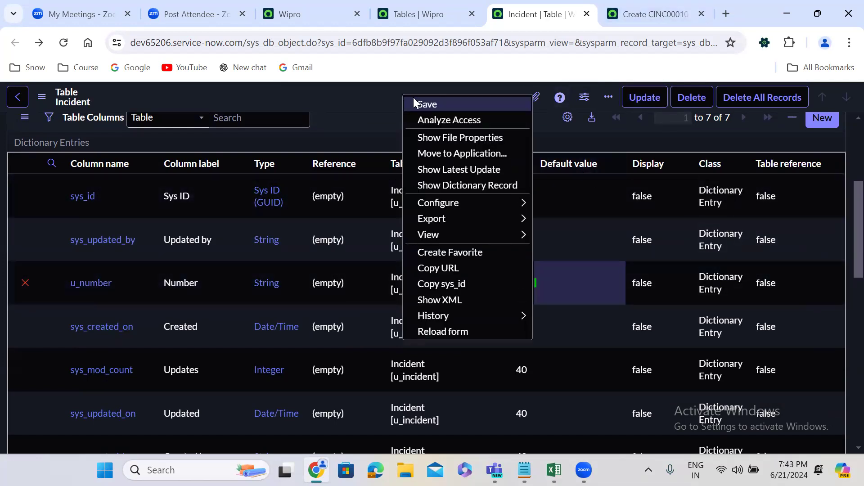
{"action": "left_click", "coordinate": [414, 99]}
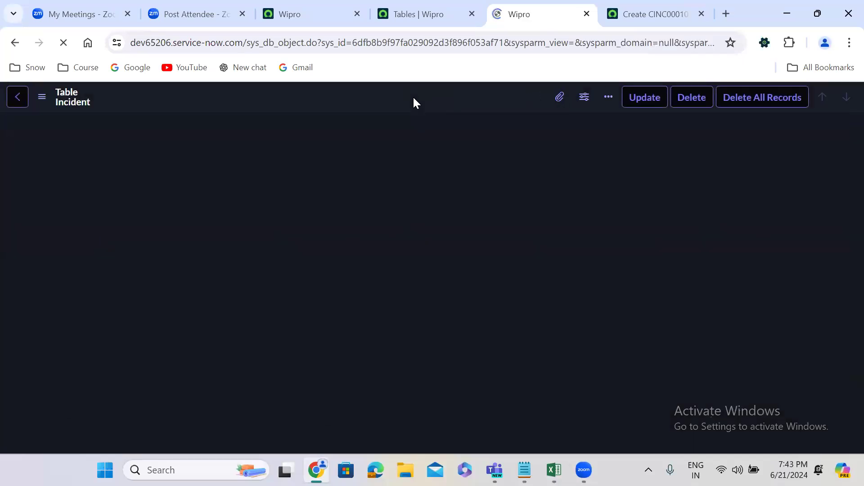
Check the u_number default value in the saved table, and reload the blank u_incident record to examine its Number field.
{"action": "scroll", "coordinate": [842, 209], "scroll_direction": "down", "scroll_amount": 4}
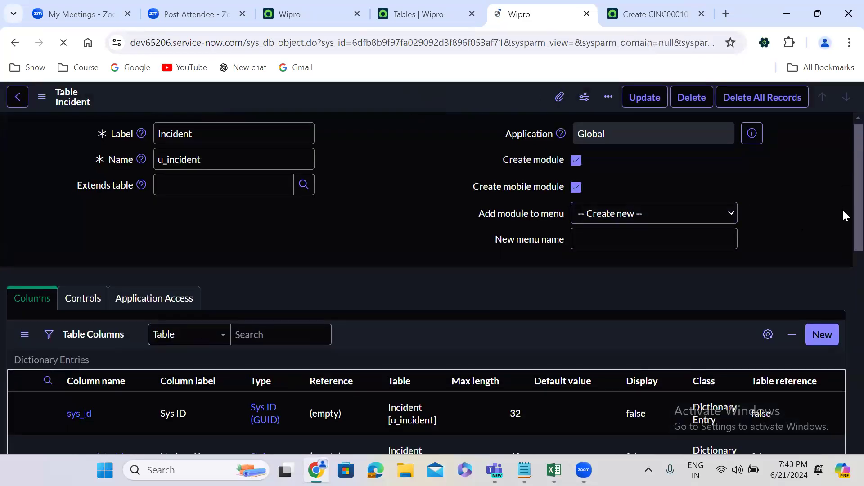
{"action": "scroll", "coordinate": [843, 247], "scroll_direction": "down", "scroll_amount": 3}
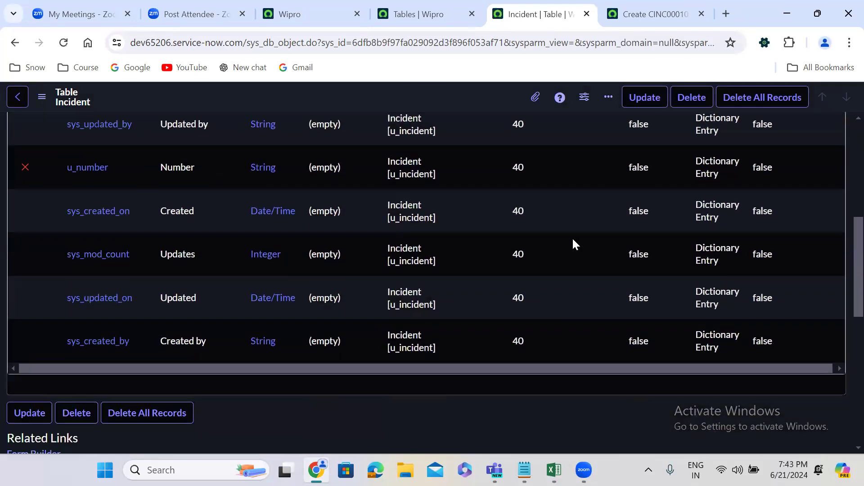
{"action": "scroll", "coordinate": [566, 250], "scroll_direction": "up", "scroll_amount": 2}
{"action": "left_click", "coordinate": [652, 5]}
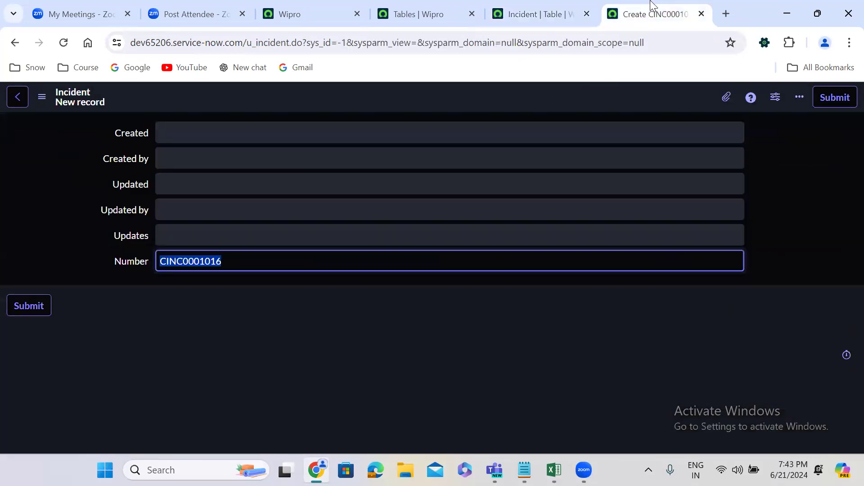
{"action": "left_click", "coordinate": [63, 43]}
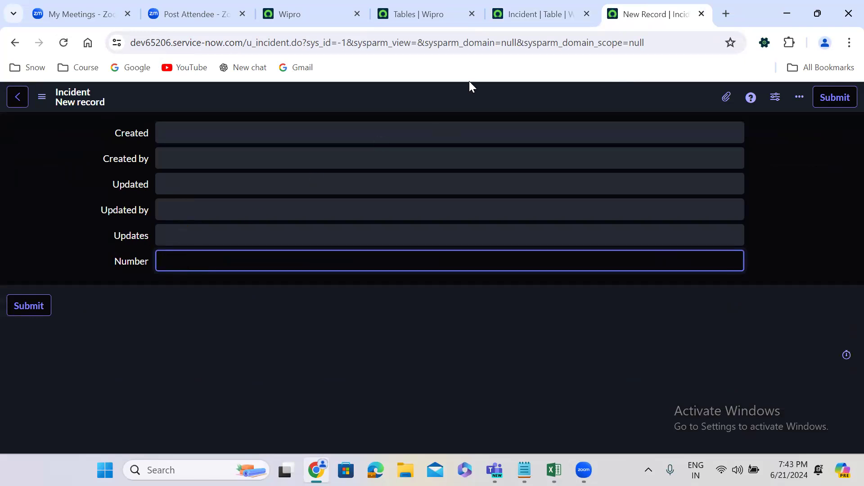
Restore the default value of the u_number column to javascript:global.getNextObjNumberPadded(); in the u_incident table.
{"action": "left_click", "coordinate": [497, 1]}
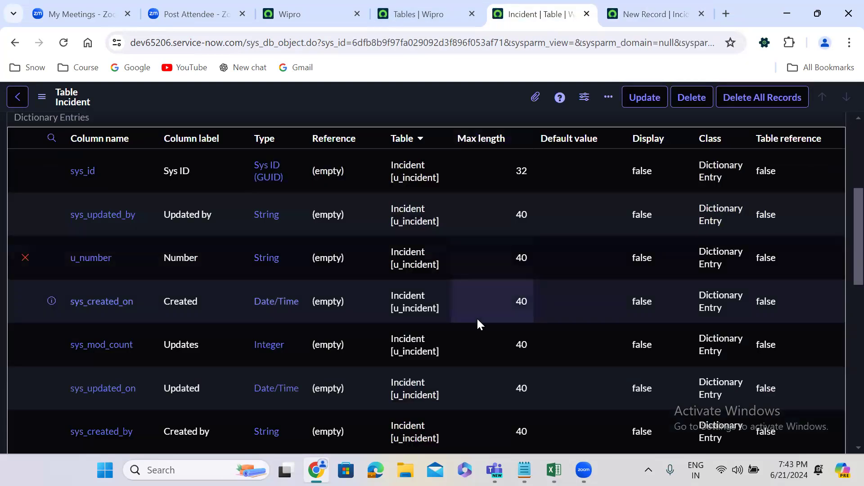
{"action": "left_click", "coordinate": [571, 257]}
{"action": "double_click", "coordinate": [572, 256]}
{"action": "key", "text": "ctrl+v"}
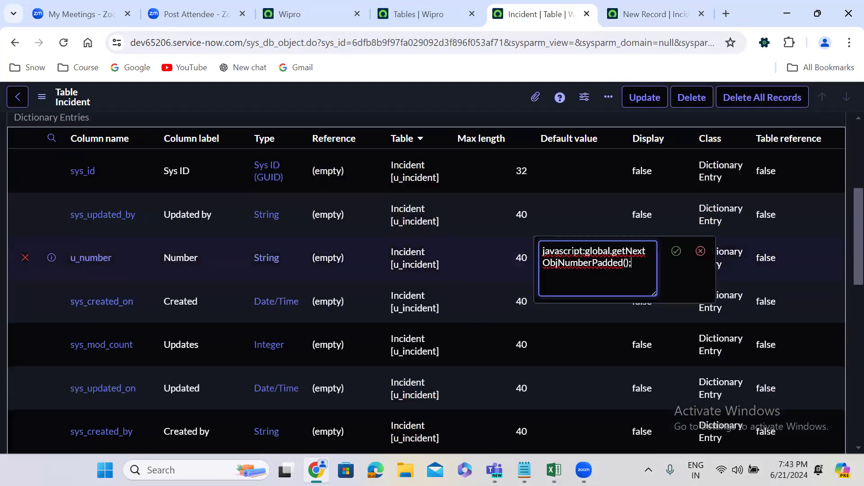
{"action": "left_click", "coordinate": [676, 250]}
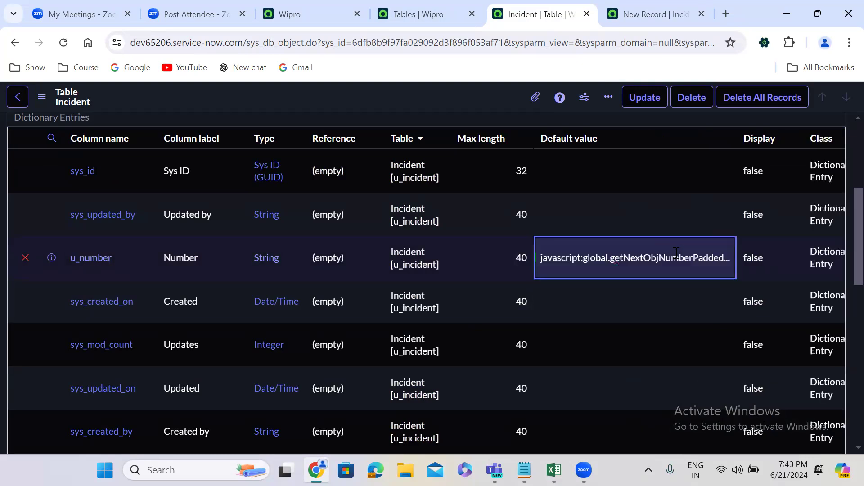
Save the u_incident table and check the default value of its u_number column.
{"action": "right_click", "coordinate": [382, 93]}
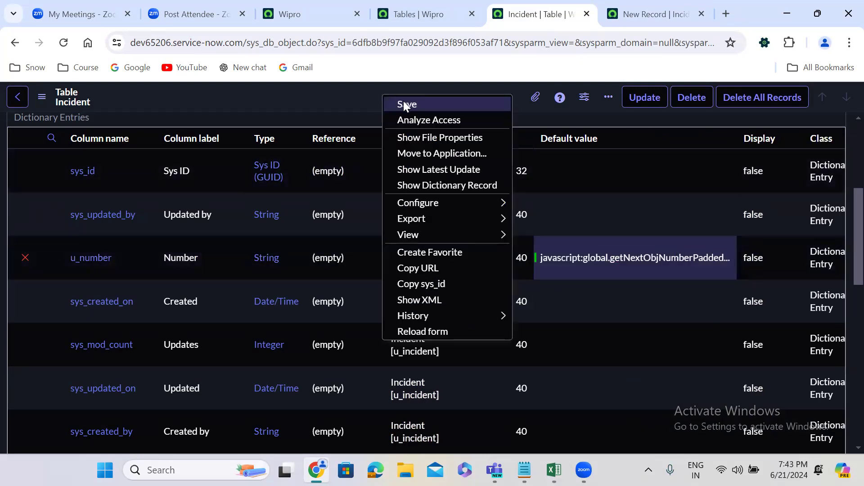
{"action": "left_click", "coordinate": [404, 102]}
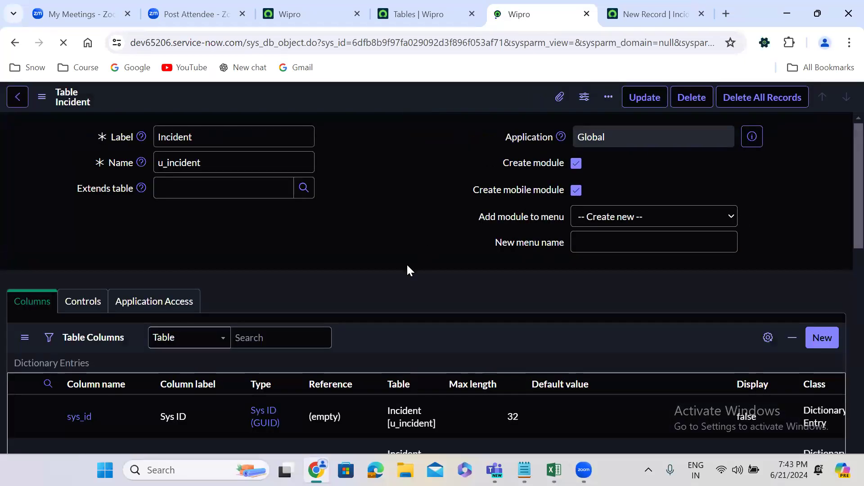
{"action": "scroll", "coordinate": [407, 265], "scroll_direction": "down", "scroll_amount": 6}
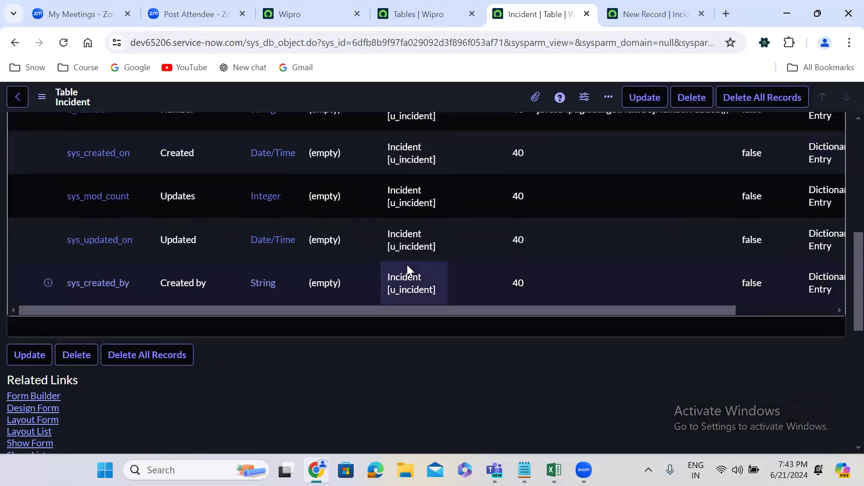
{"action": "scroll", "coordinate": [407, 265], "scroll_direction": "up", "scroll_amount": 3}
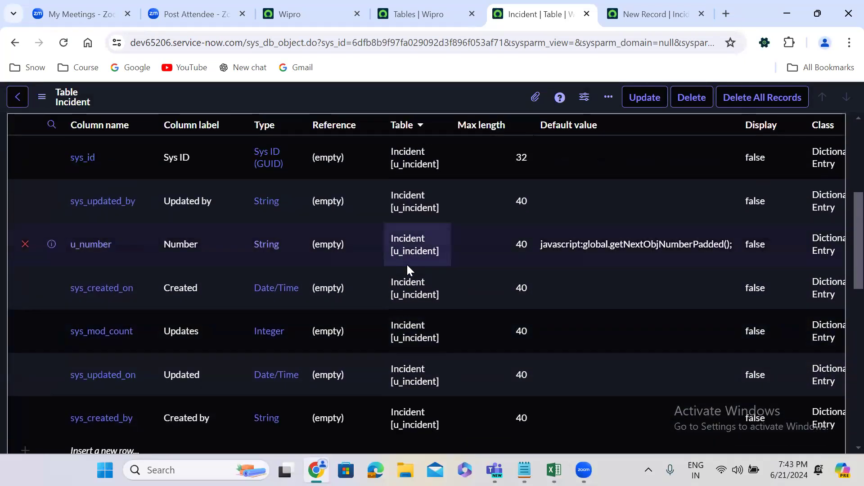
{"action": "scroll", "coordinate": [407, 264], "scroll_direction": "up", "scroll_amount": 4}
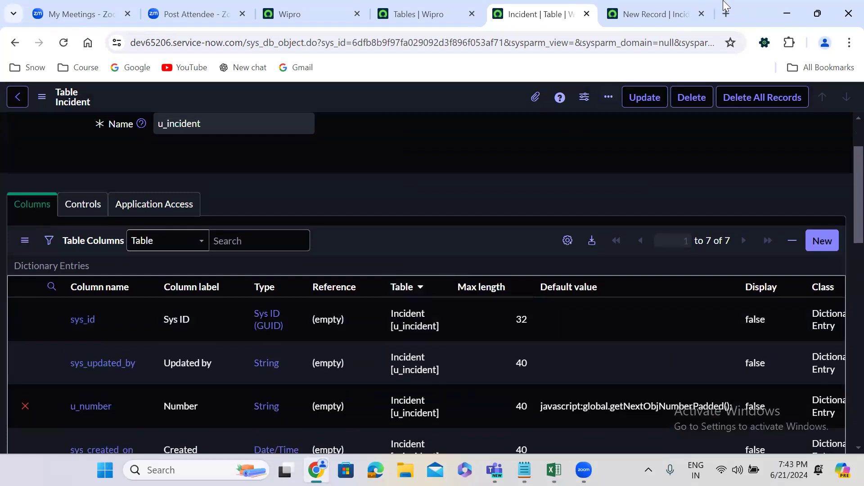
Compare the Number field of the blank u_incident record with the u_number default value in the table definition.
{"action": "left_click", "coordinate": [660, 13]}
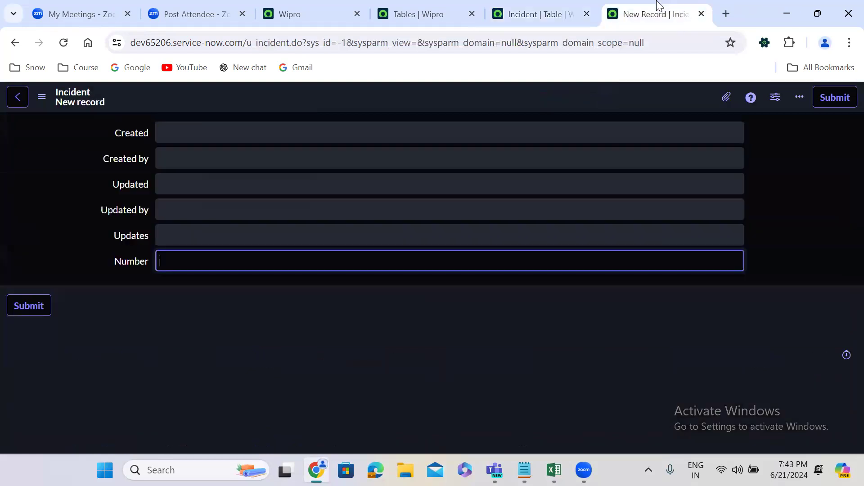
{"action": "left_click", "coordinate": [542, 6]}
{"action": "scroll", "coordinate": [434, 158], "scroll_direction": "down", "scroll_amount": 5}
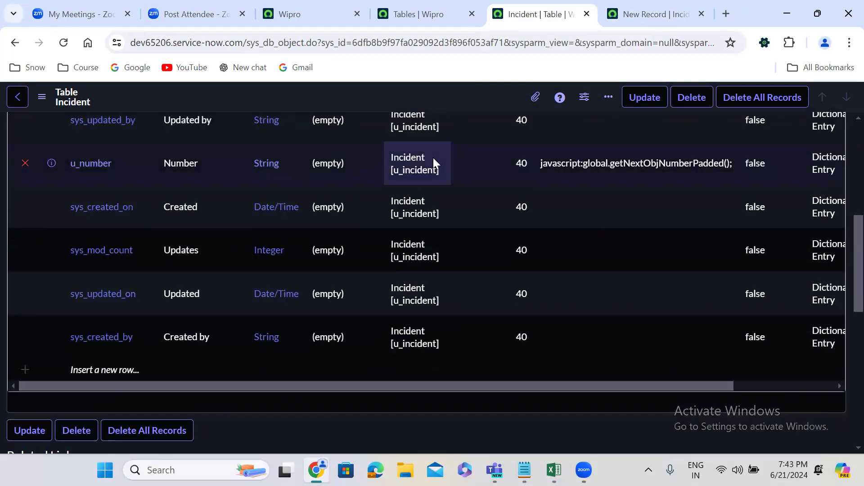
{"action": "scroll", "coordinate": [433, 158], "scroll_direction": "up", "scroll_amount": 6}
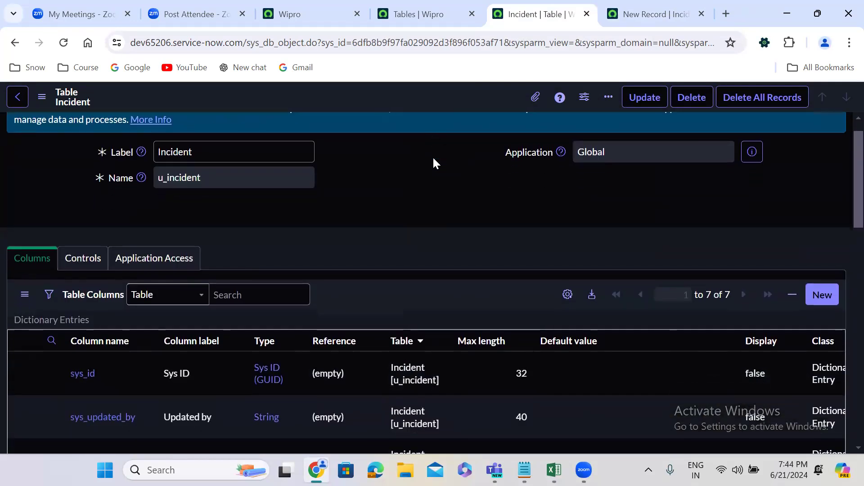
{"action": "scroll", "coordinate": [433, 156], "scroll_direction": "down", "scroll_amount": 6}
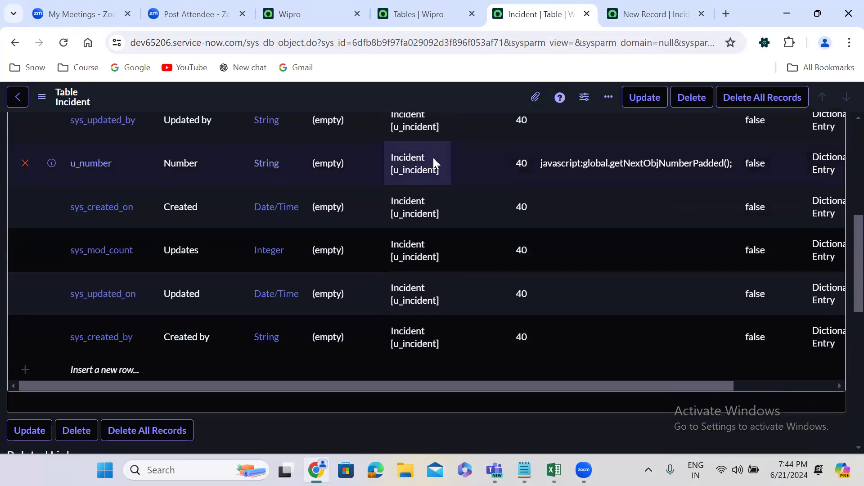
{"action": "scroll", "coordinate": [433, 158], "scroll_direction": "up", "scroll_amount": 1}
{"action": "scroll", "coordinate": [433, 155], "scroll_direction": "up", "scroll_amount": 2}
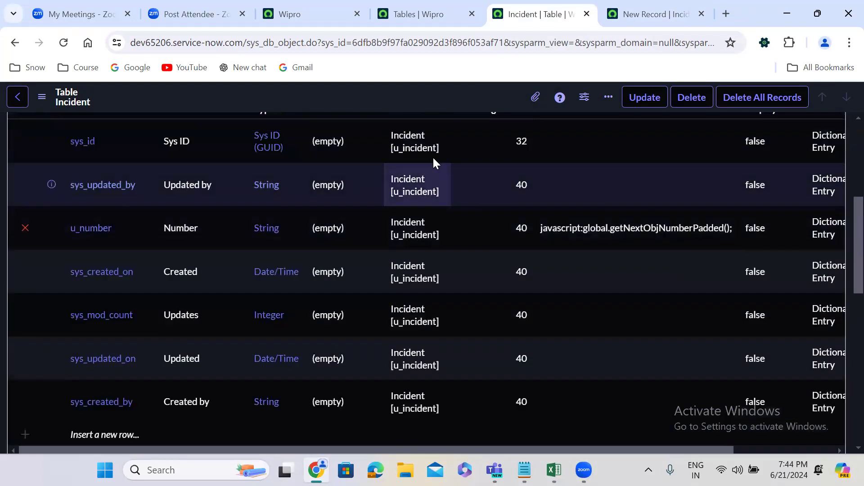
{"action": "scroll", "coordinate": [433, 163], "scroll_direction": "up", "scroll_amount": 3}
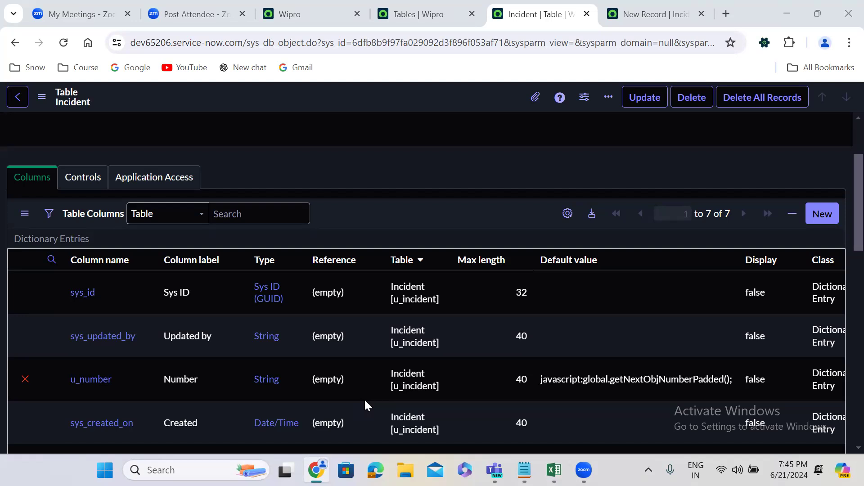
Reload the blank u_incident record repeatedly to examine how its Number field is filled, and compare it with the table definition.
{"action": "left_click", "coordinate": [619, 11]}
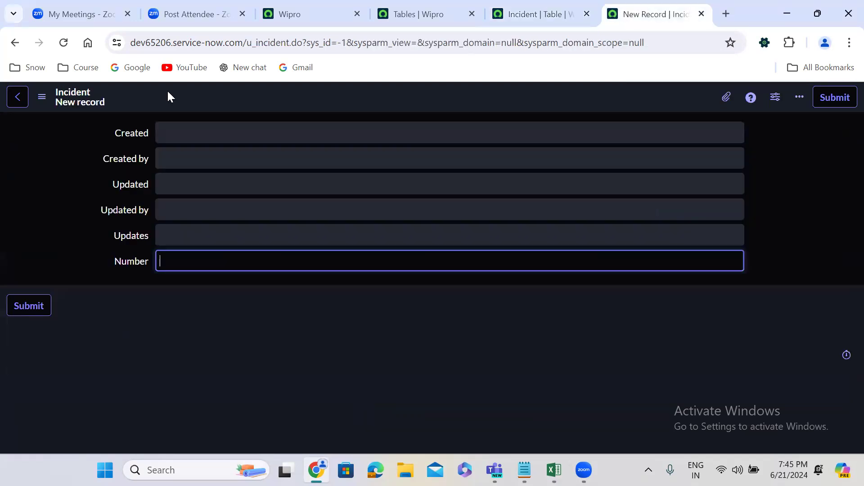
{"action": "left_click", "coordinate": [64, 42]}
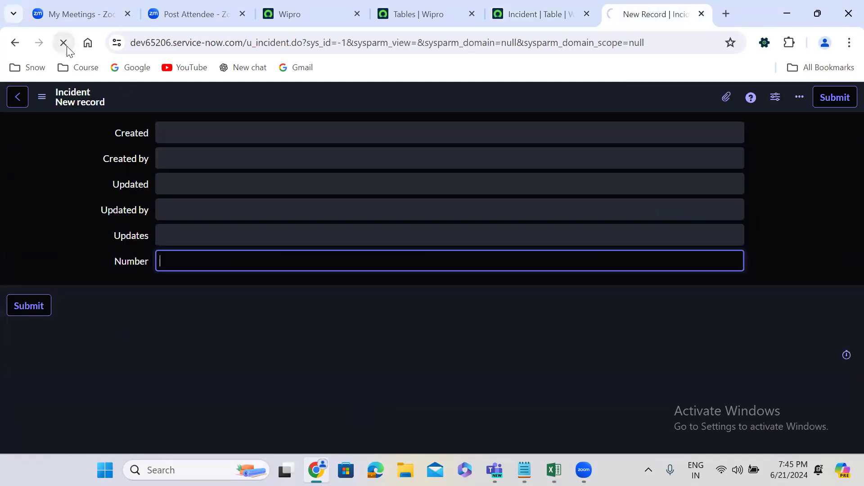
{"action": "left_click", "coordinate": [223, 294]}
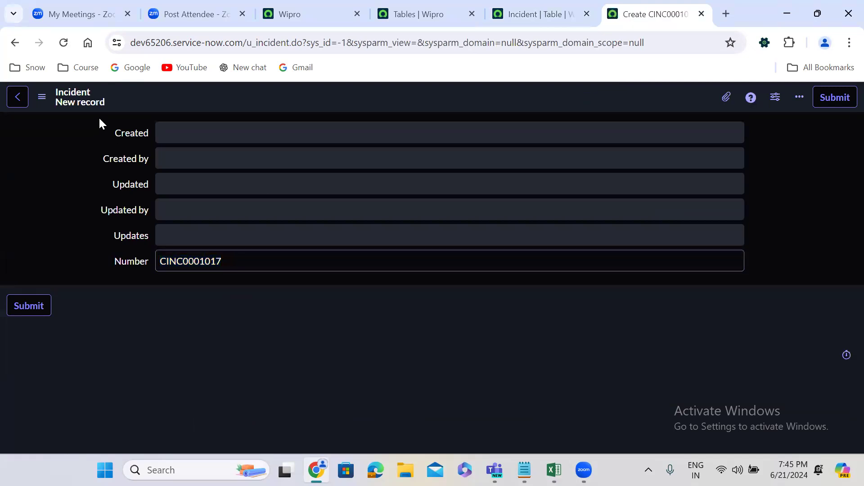
{"action": "left_click", "coordinate": [63, 43]}
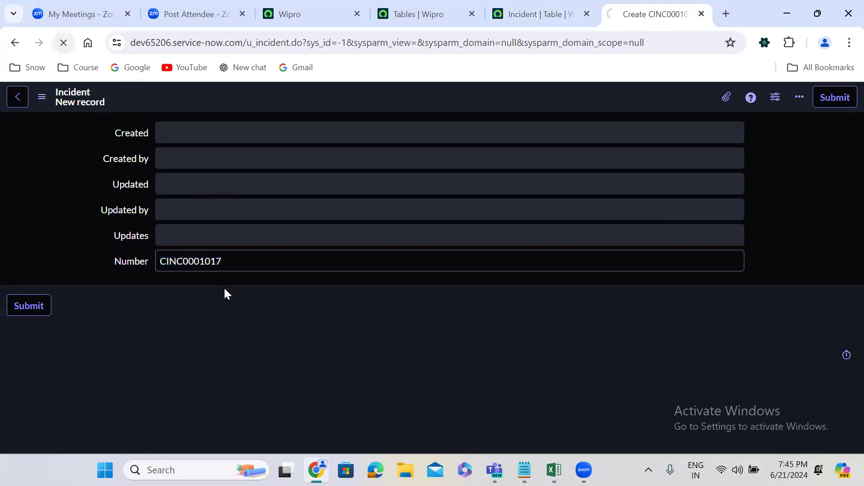
{"action": "left_click", "coordinate": [64, 43]}
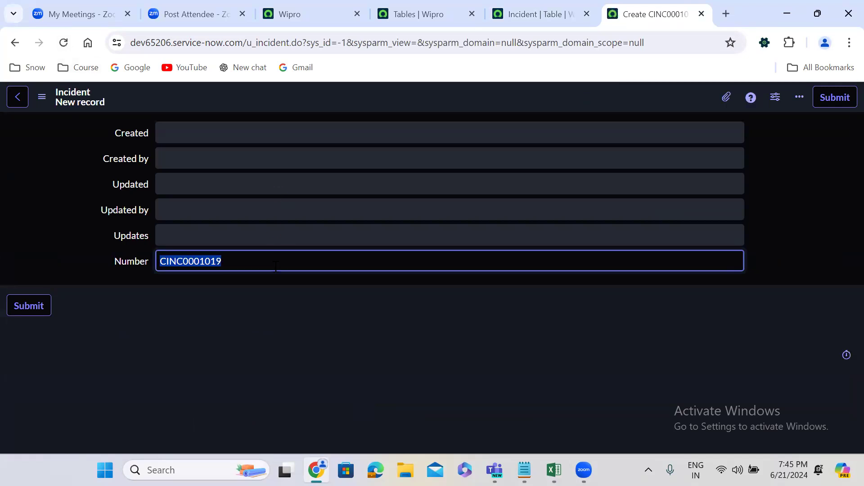
{"action": "left_click", "coordinate": [283, 291]}
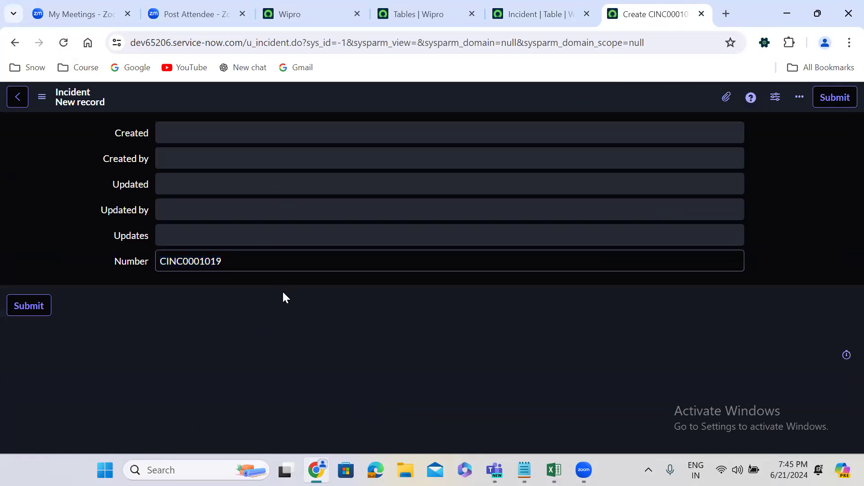
{"action": "left_click", "coordinate": [538, 14]}
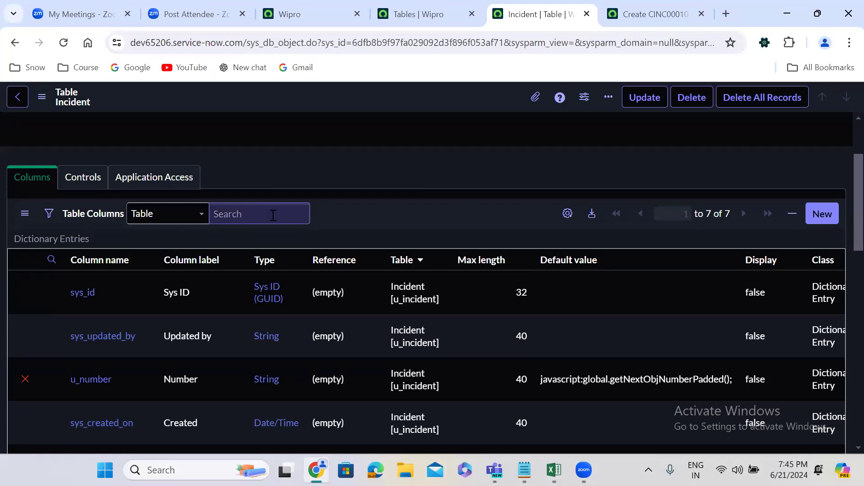
{"action": "left_click", "coordinate": [653, 13]}
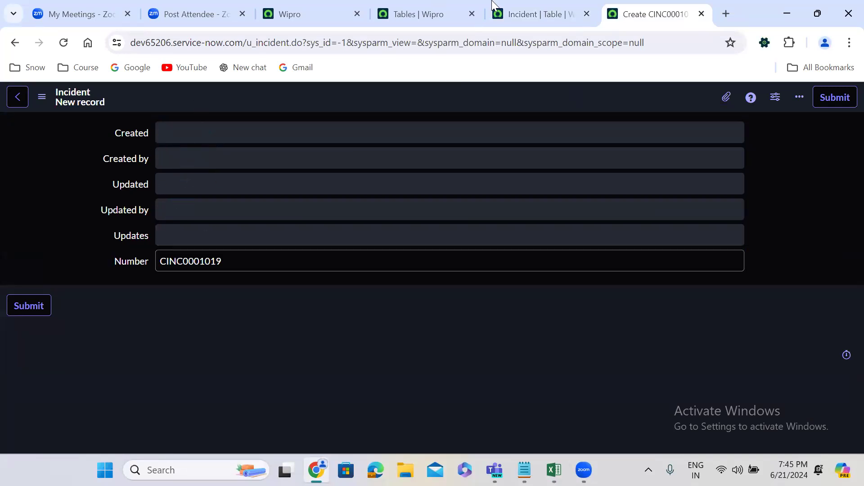
Open the form design of the u_incident table from its table definition.
{"action": "left_click", "coordinate": [535, 12]}
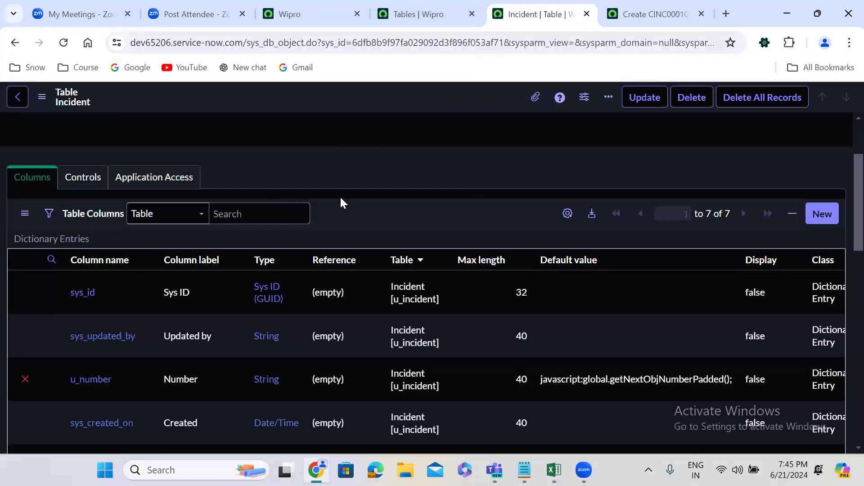
{"action": "scroll", "coordinate": [341, 203], "scroll_direction": "down", "scroll_amount": 10}
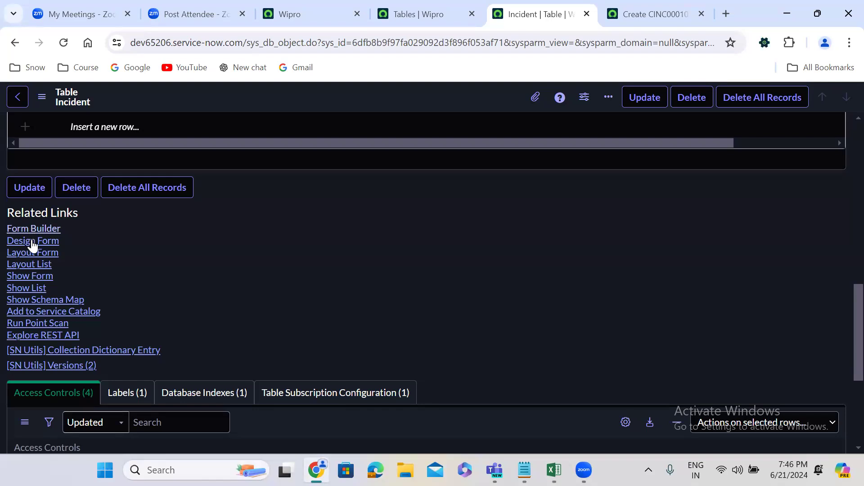
{"action": "left_click", "coordinate": [31, 242]}
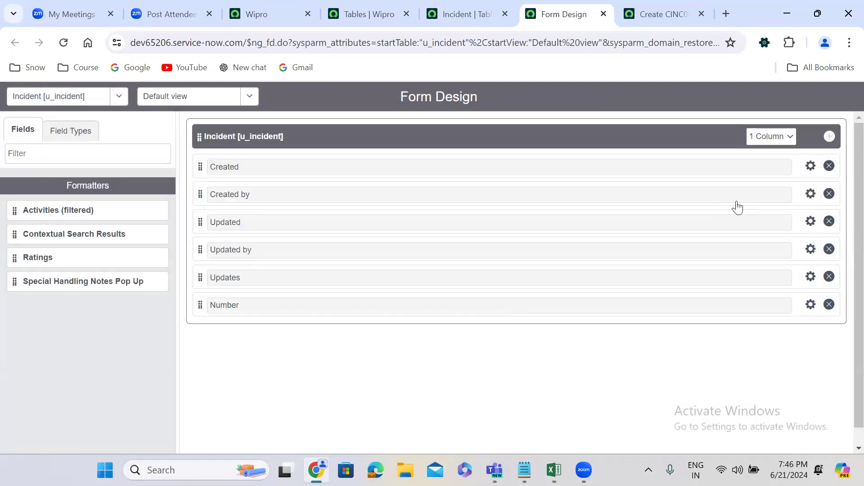
Remove the Created, Created by, Updated, Updated by and Updates fields from the u_incident default view and save the form design.
{"action": "left_click", "coordinate": [829, 166]}
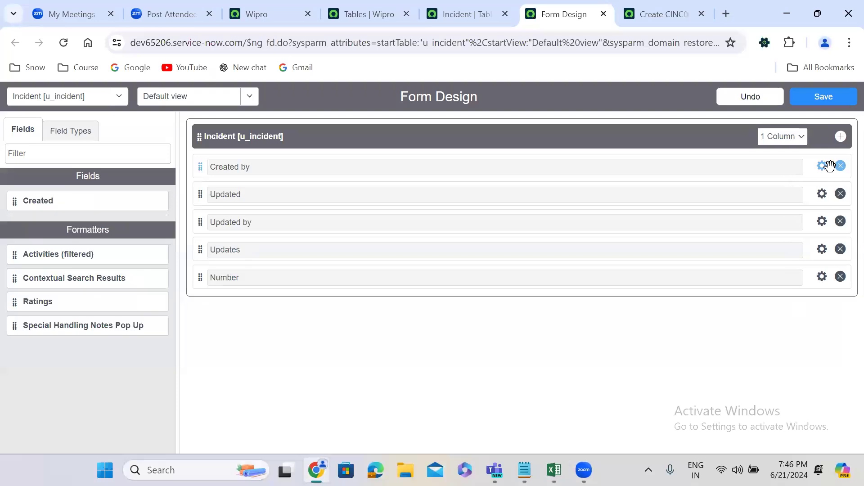
{"action": "left_click", "coordinate": [840, 166]}
{"action": "left_click", "coordinate": [840, 167]}
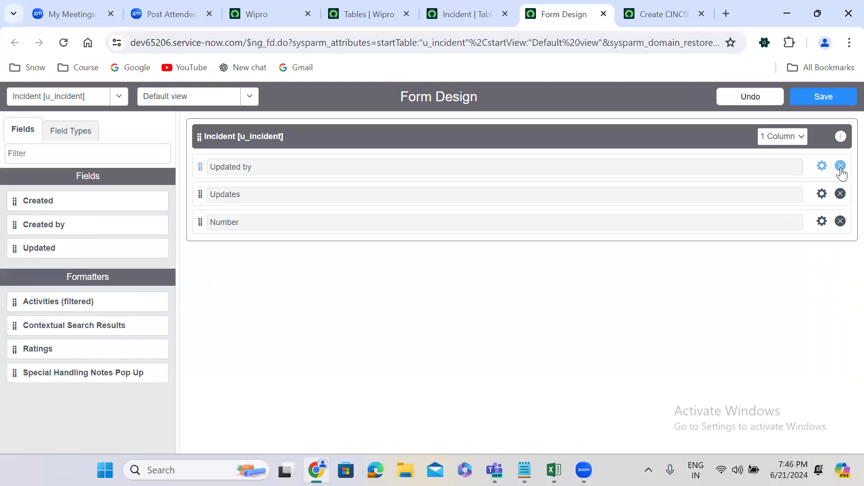
{"action": "left_click", "coordinate": [840, 166]}
{"action": "left_click", "coordinate": [841, 166]}
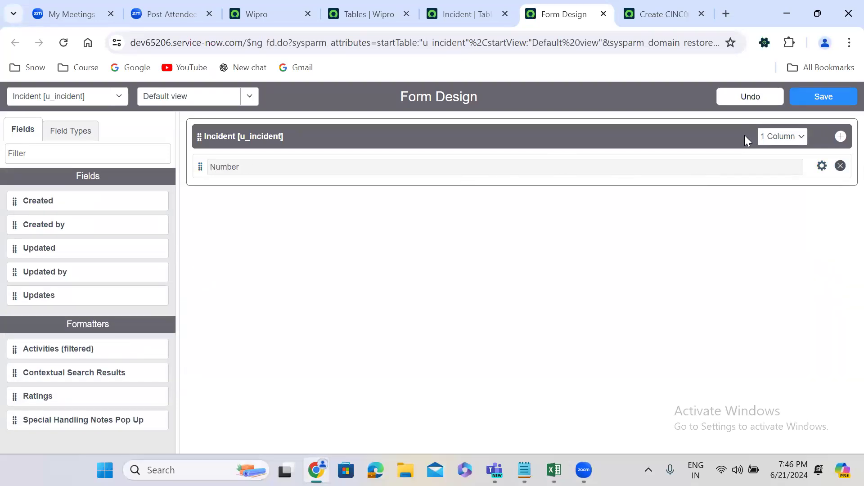
{"action": "left_click", "coordinate": [815, 102]}
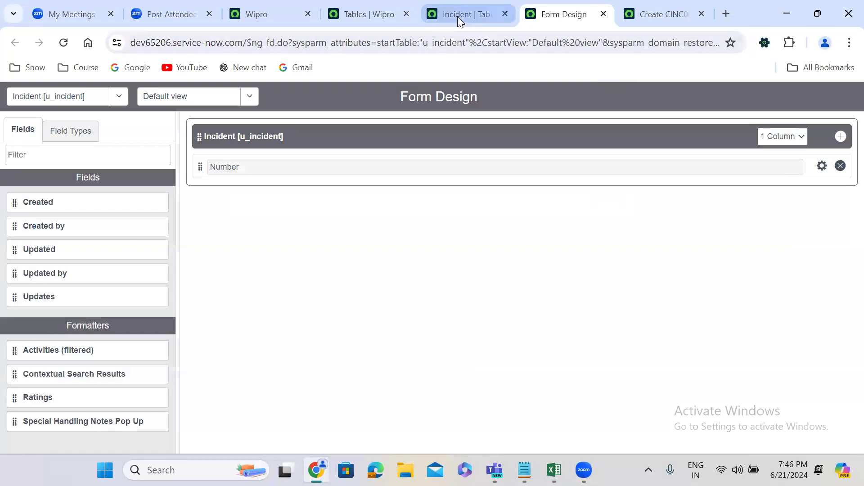
Reload the blank u_incident record to examine its redesigned form layout.
{"action": "left_click", "coordinate": [457, 17]}
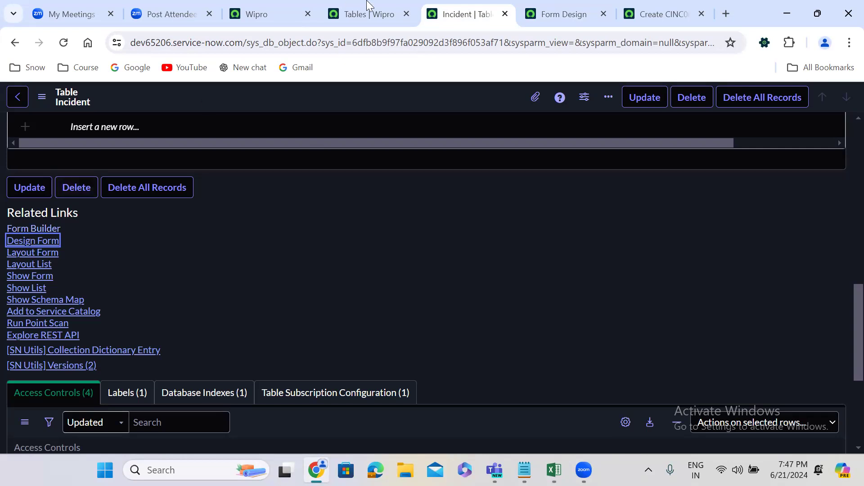
{"action": "left_click", "coordinate": [631, 2]}
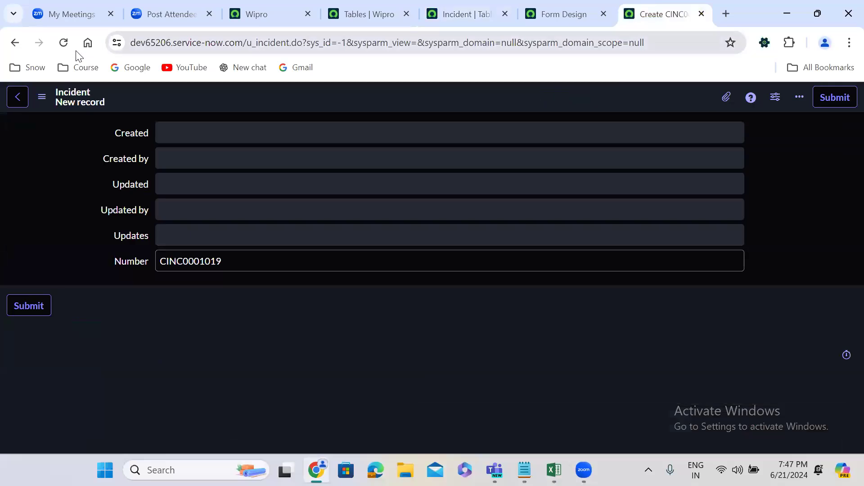
{"action": "left_click", "coordinate": [63, 43]}
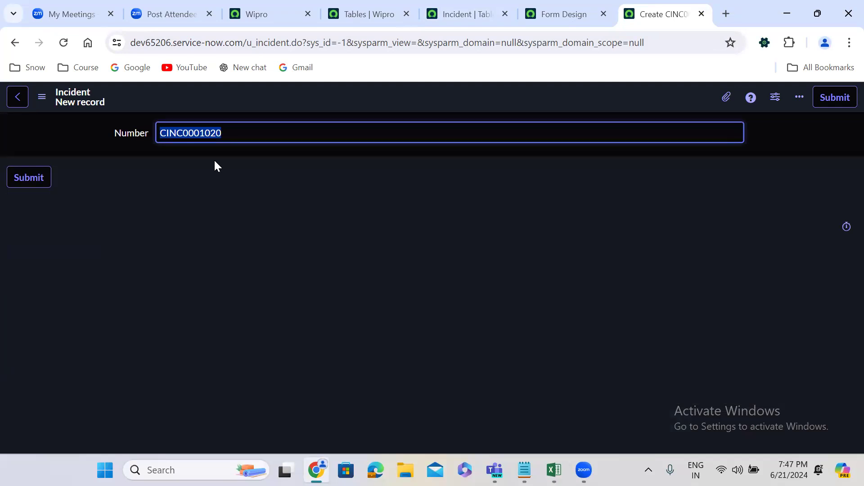
Examine the field types offered for new fields in the u_incident form design.
{"action": "left_click", "coordinate": [564, 13]}
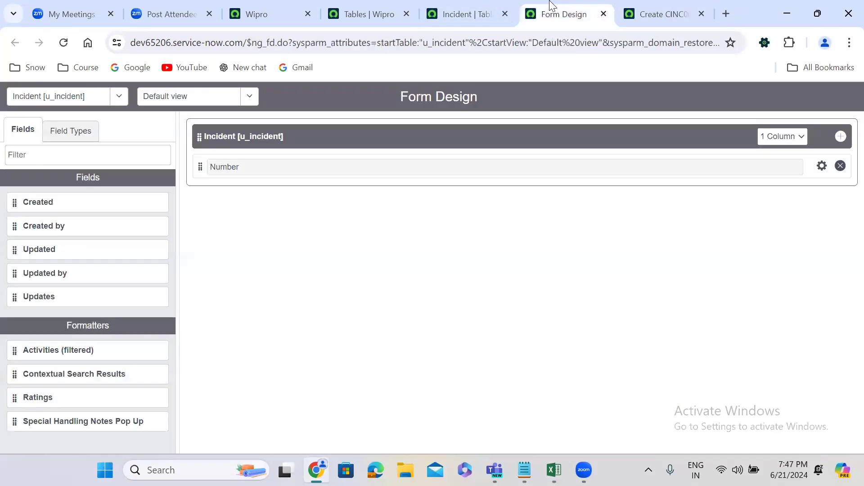
{"action": "left_click", "coordinate": [78, 136]}
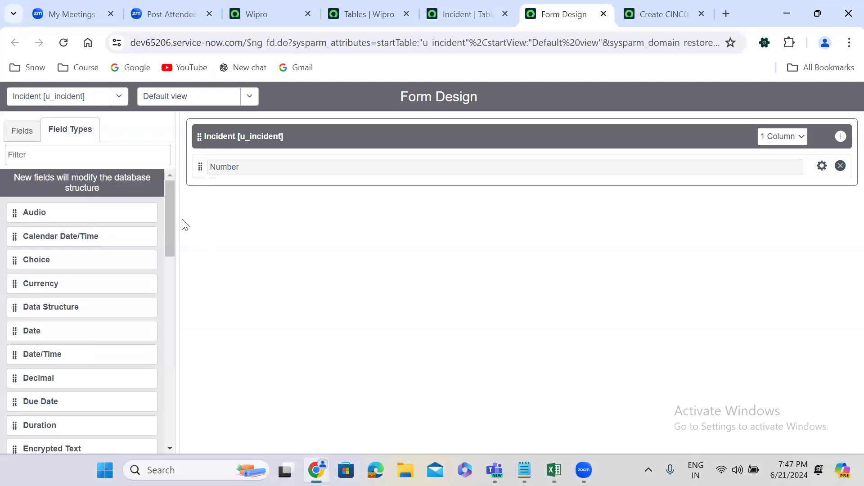
{"action": "left_click_drag", "start_coordinate": [172, 199], "coordinate": [158, 168]}
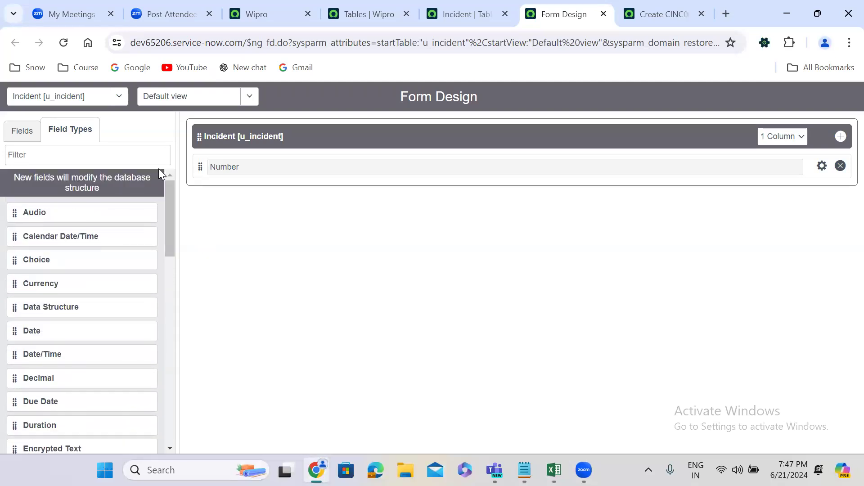
Review the existing columns listed in the u_incident table definition.
{"action": "left_click", "coordinate": [460, 14]}
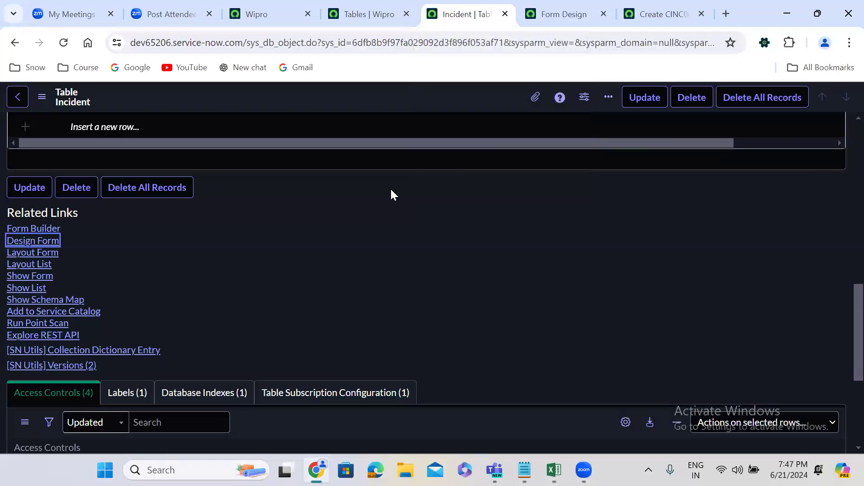
{"action": "scroll", "coordinate": [384, 215], "scroll_direction": "up", "scroll_amount": 15}
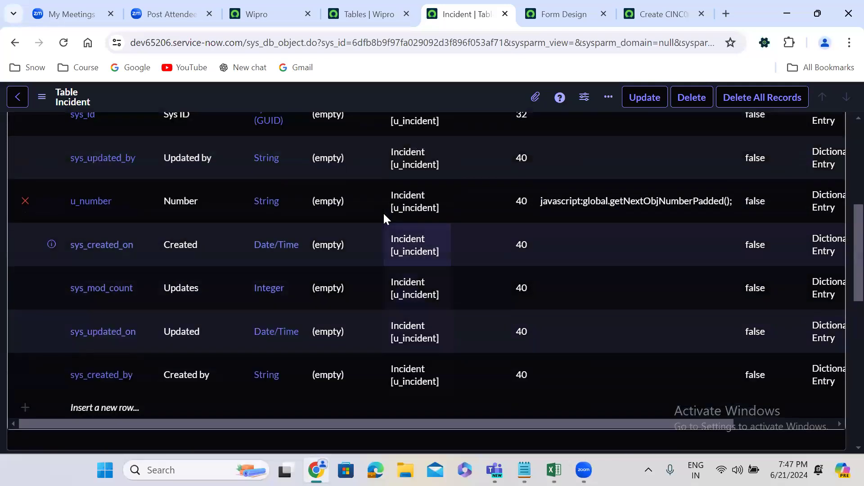
{"action": "scroll", "coordinate": [384, 215], "scroll_direction": "down", "scroll_amount": 3}
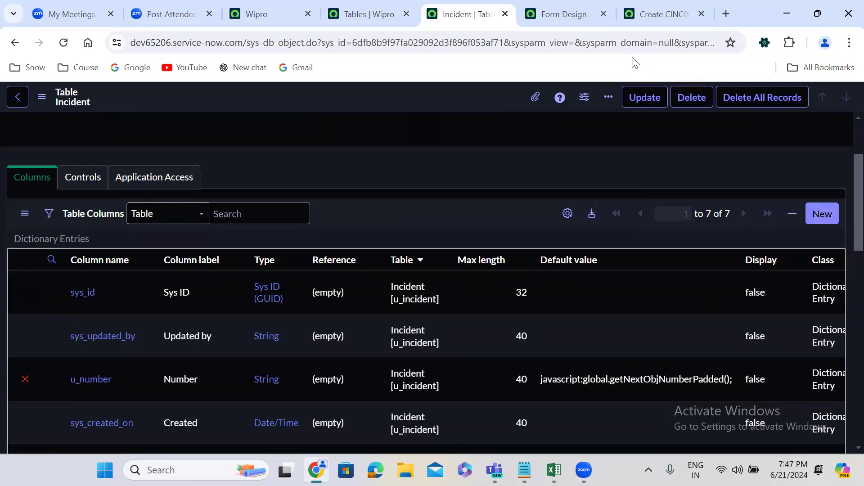
Start a new dictionary entry for a column on the u_incident table.
{"action": "left_click", "coordinate": [558, 11]}
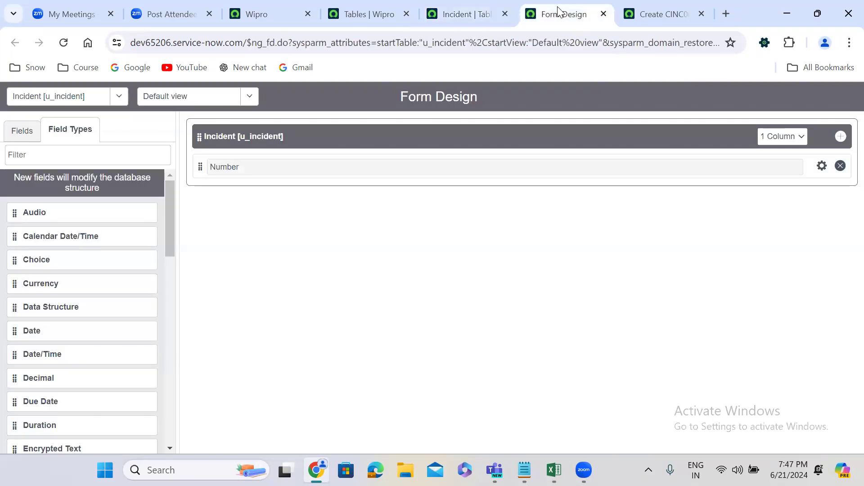
{"action": "left_click", "coordinate": [466, 11]}
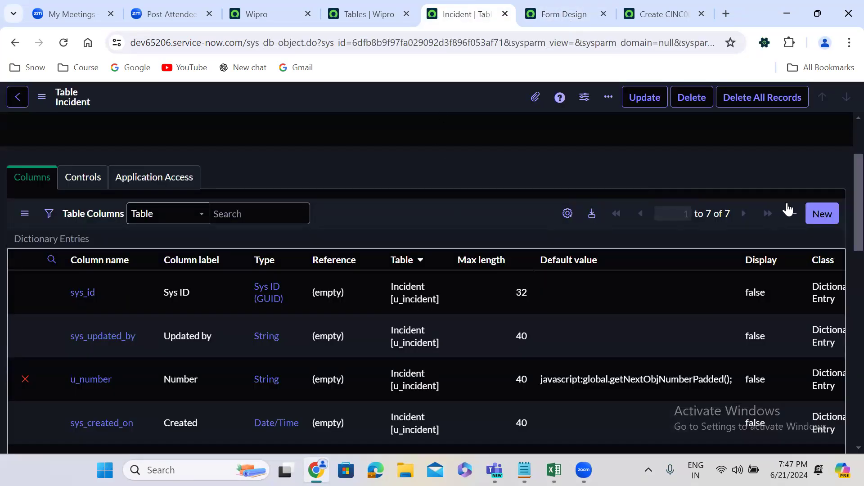
{"action": "left_click", "coordinate": [824, 210]}
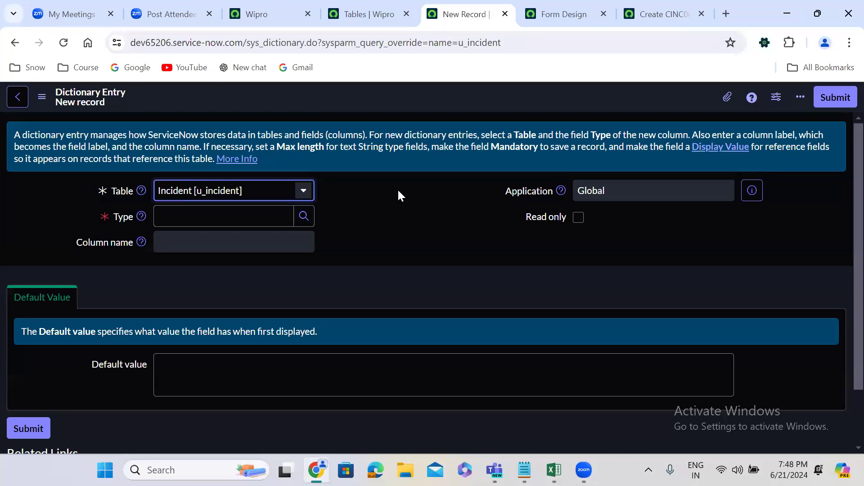
Browse the field classes available as the type of the new u_incident column.
{"action": "left_click", "coordinate": [304, 219]}
{"action": "left_click", "coordinate": [304, 219]}
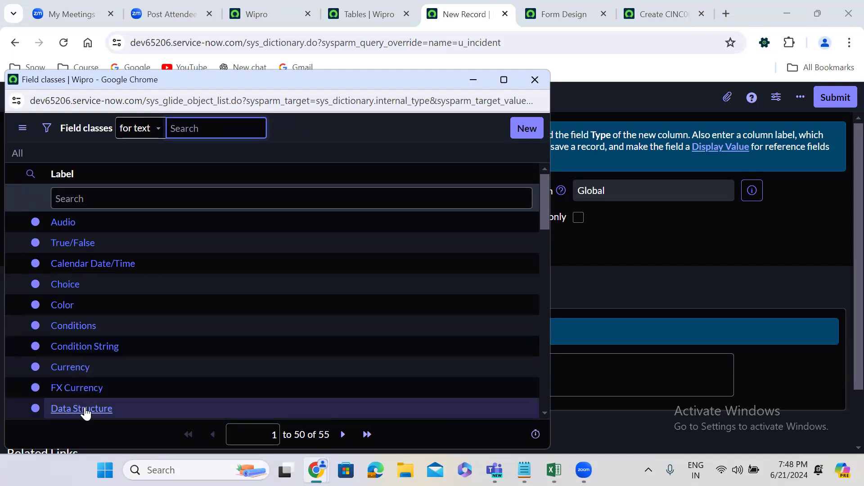
{"action": "scroll", "coordinate": [545, 412], "scroll_direction": "down", "scroll_amount": 4}
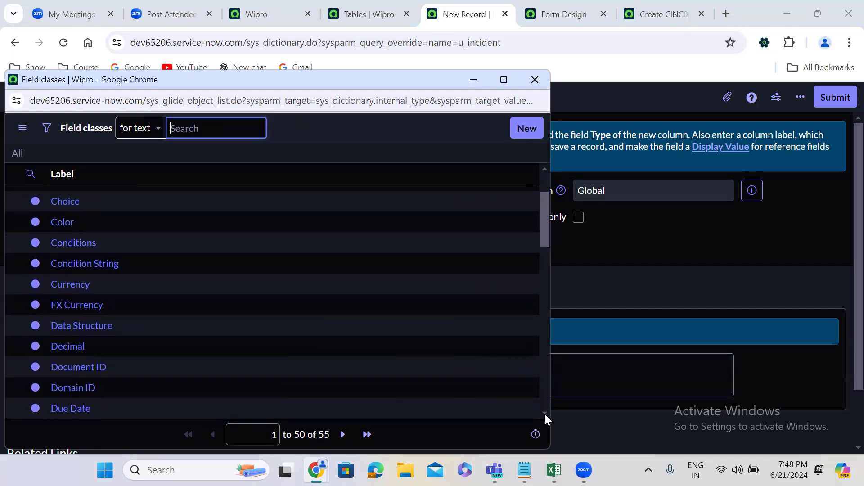
{"action": "scroll", "coordinate": [545, 414], "scroll_direction": "down", "scroll_amount": 3}
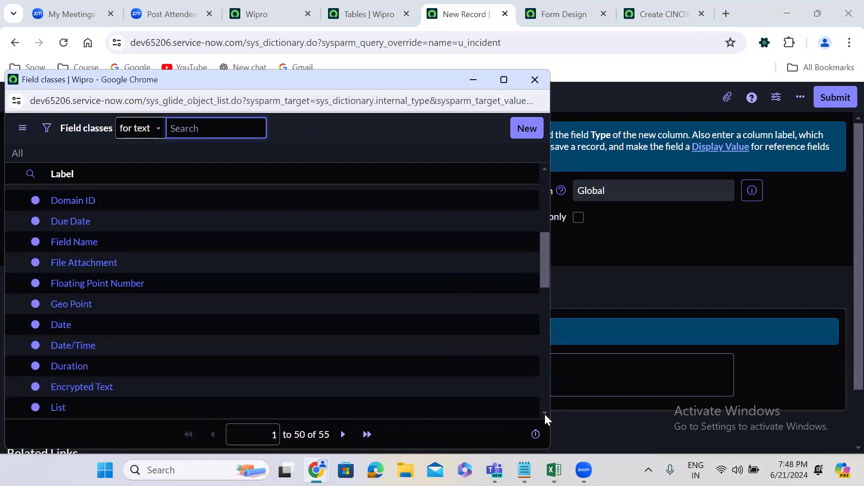
{"action": "scroll", "coordinate": [545, 412], "scroll_direction": "down", "scroll_amount": 2}
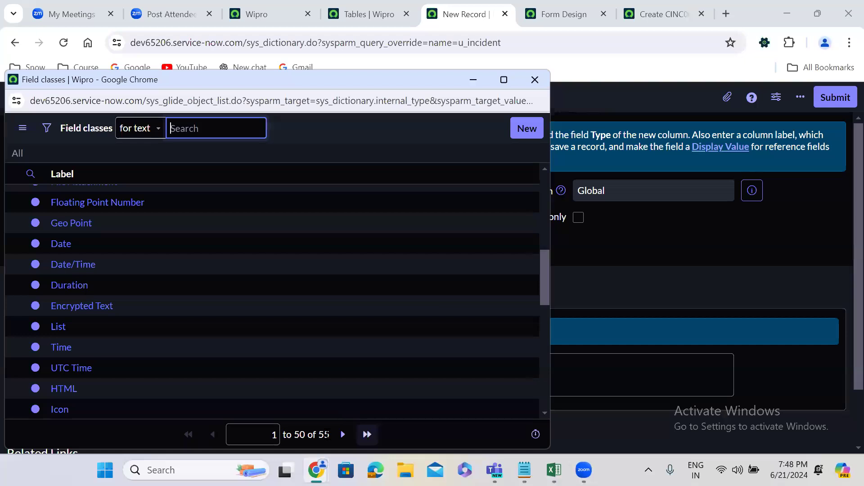
{"action": "left_click", "coordinate": [367, 434]}
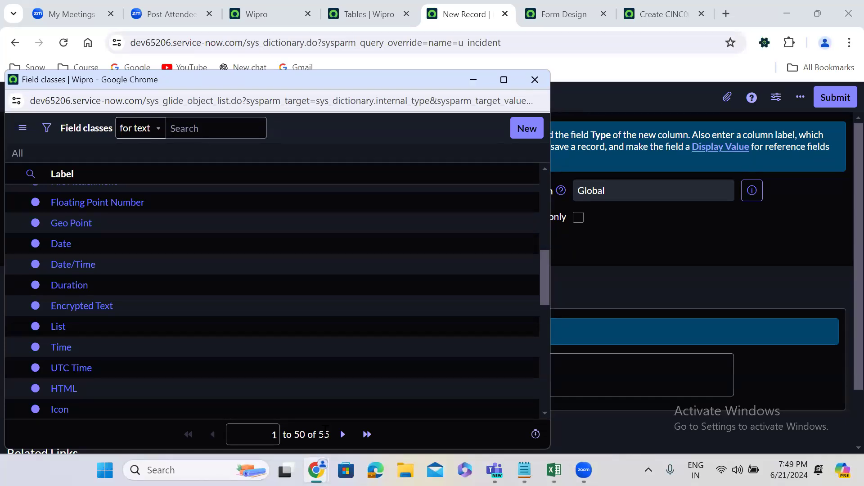
{"action": "scroll", "coordinate": [544, 171], "scroll_direction": "up", "scroll_amount": 6}
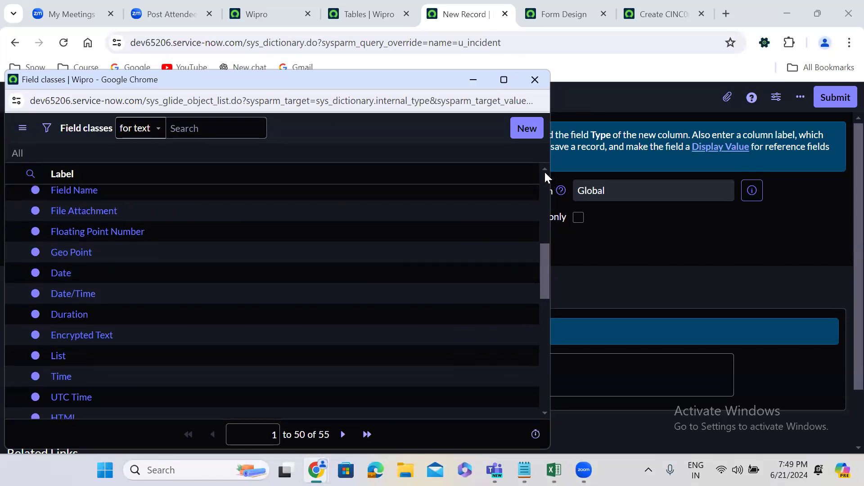
{"action": "scroll", "coordinate": [545, 171], "scroll_direction": "up", "scroll_amount": 2}
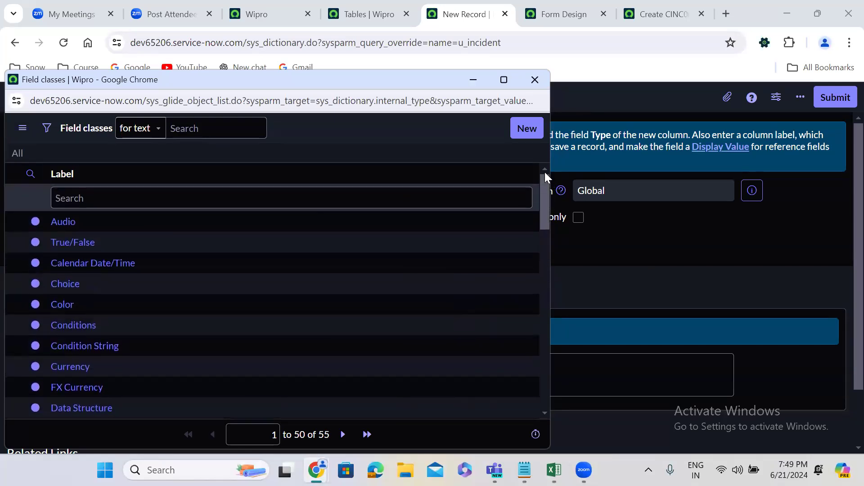
Filter the field classes by the label Reference and set the new column's type to Reference.
{"action": "left_click", "coordinate": [207, 189]}
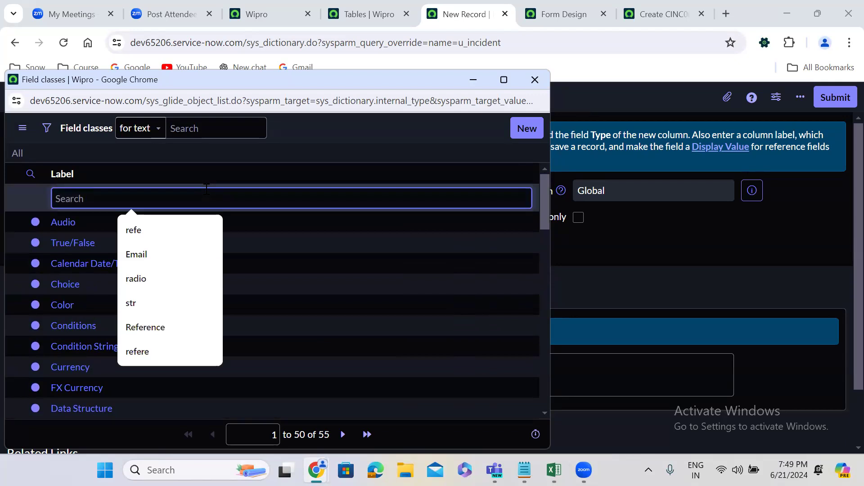
{"action": "type", "text": "refer"}
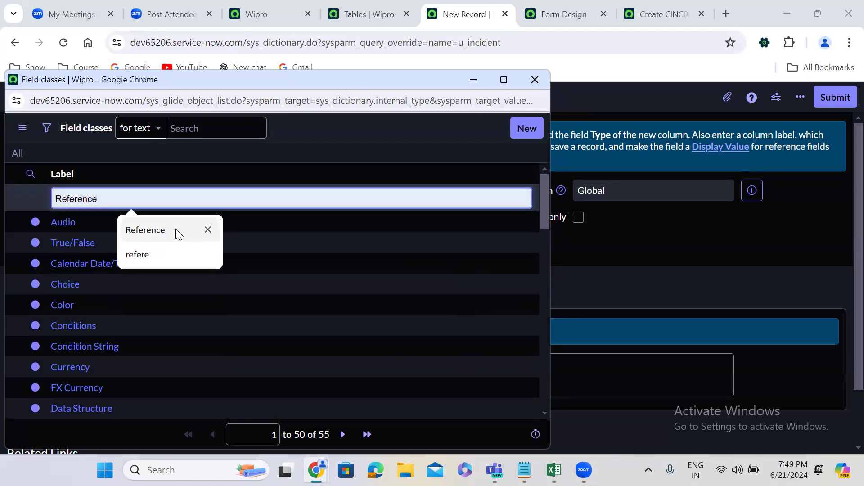
{"action": "left_click", "coordinate": [175, 229]}
{"action": "key", "text": "Return"}
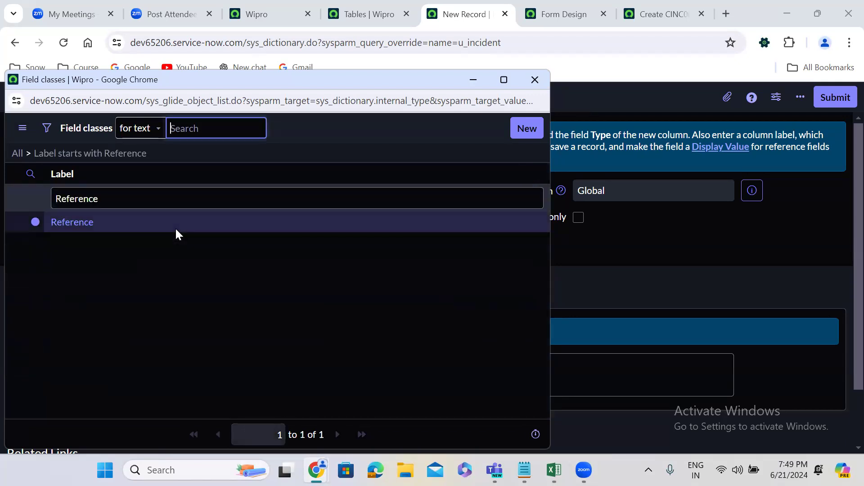
{"action": "left_click", "coordinate": [70, 222]}
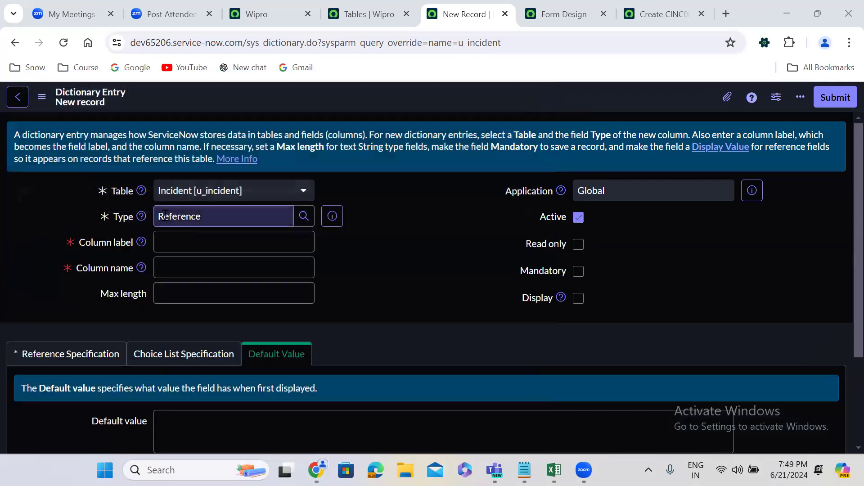
Set the new Reference column's label to Caller.
{"action": "left_click", "coordinate": [101, 243]}
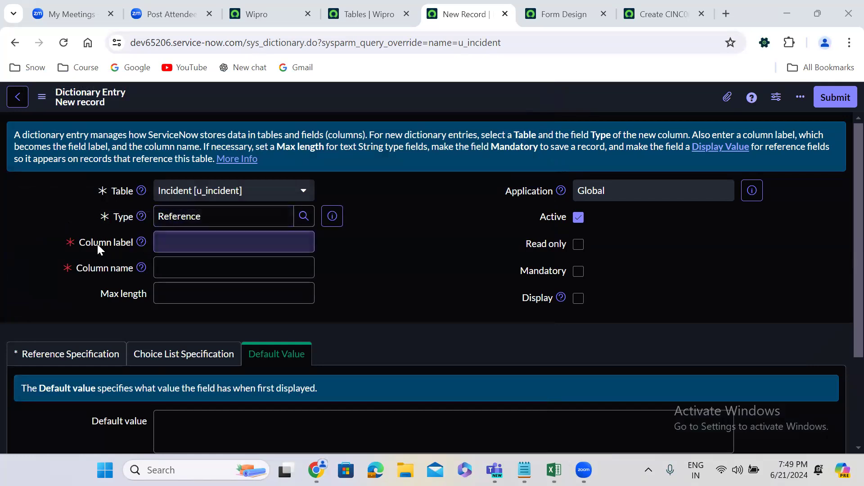
{"action": "left_click", "coordinate": [183, 245]}
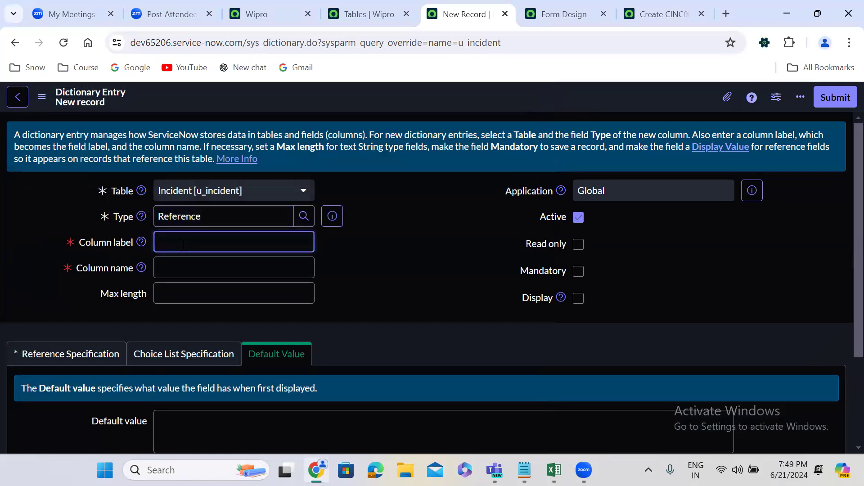
{"action": "type", "text": "Caller"}
{"action": "left_click", "coordinate": [393, 261]}
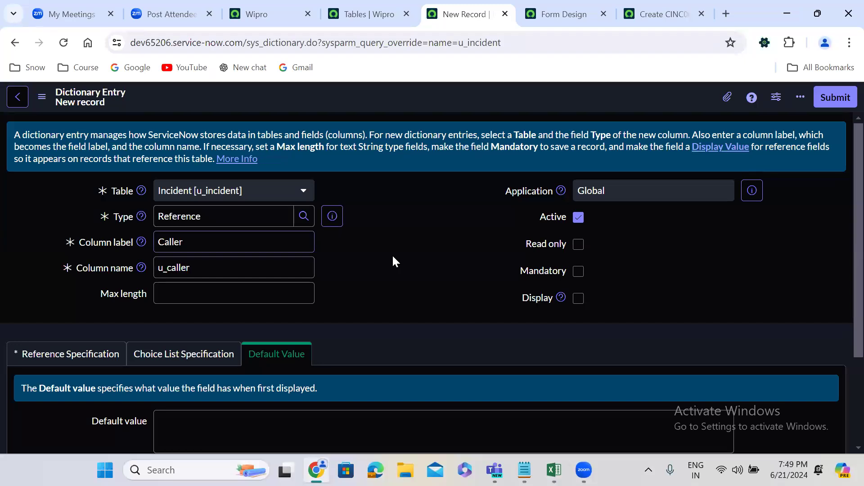
{"action": "left_click", "coordinate": [159, 267]}
{"action": "left_click", "coordinate": [357, 277]}
{"action": "left_click", "coordinate": [216, 241]}
{"action": "left_click", "coordinate": [158, 270]}
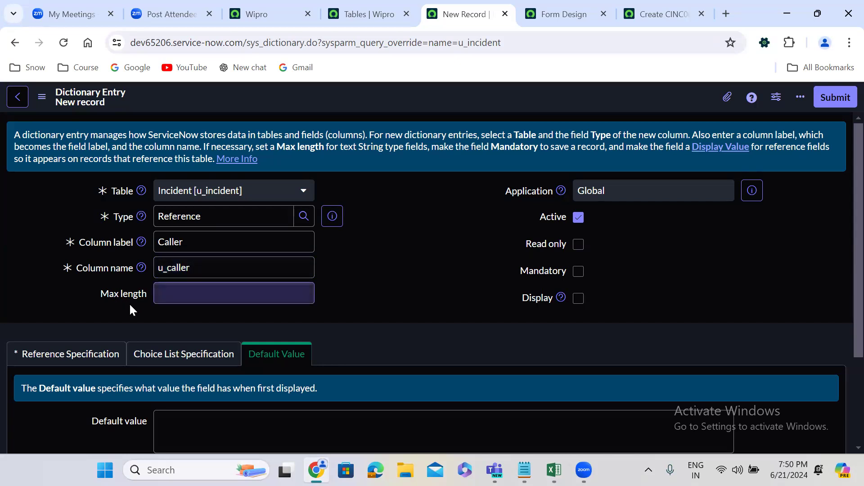
Make the Caller column reference the User (sys_user) table and submit the dictionary entry.
{"action": "scroll", "coordinate": [138, 304], "scroll_direction": "down", "scroll_amount": 3}
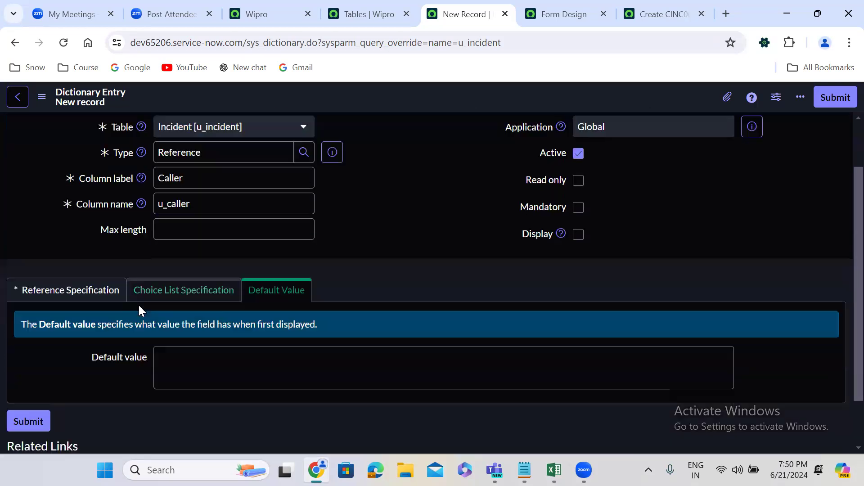
{"action": "left_click", "coordinate": [65, 236]}
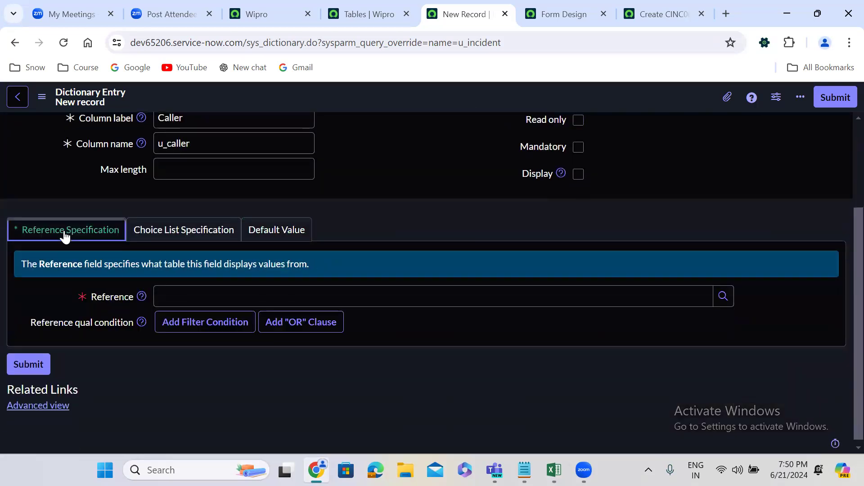
{"action": "left_click", "coordinate": [185, 296]}
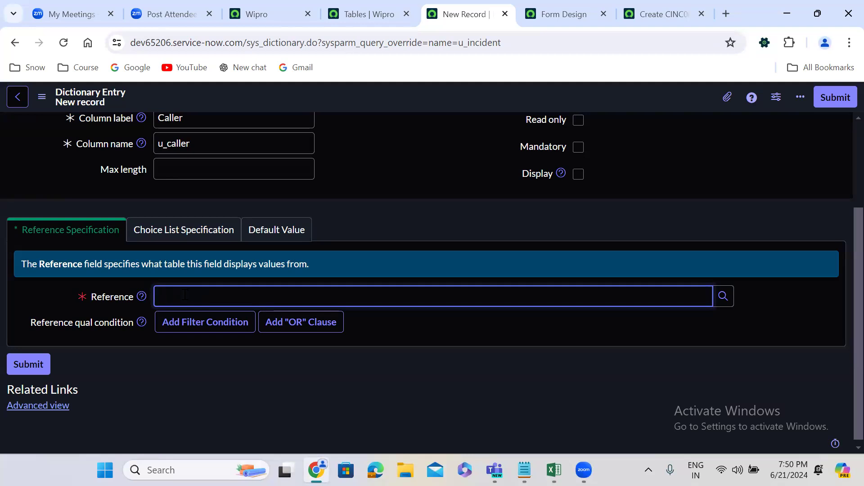
{"action": "type", "text": "user"}
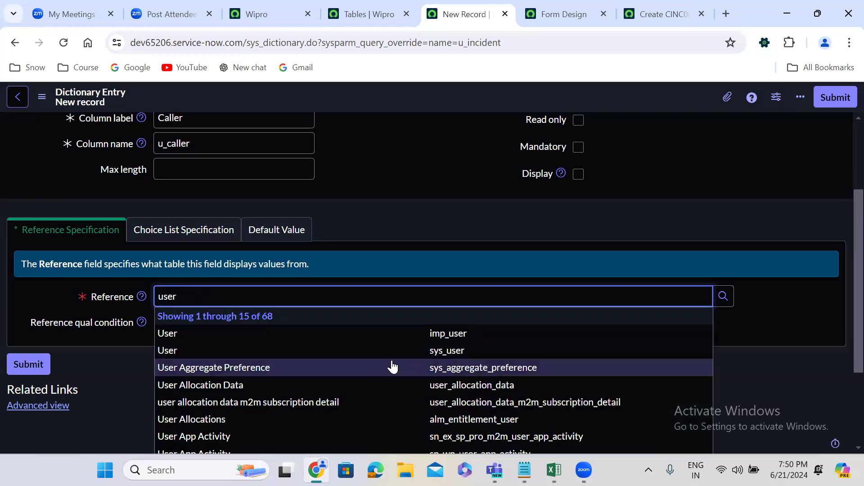
{"action": "left_click", "coordinate": [278, 350]}
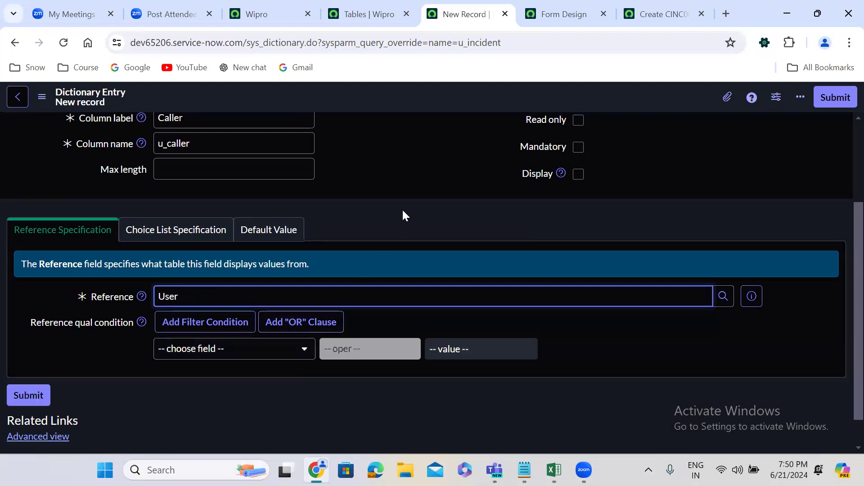
{"action": "left_click", "coordinate": [834, 98]}
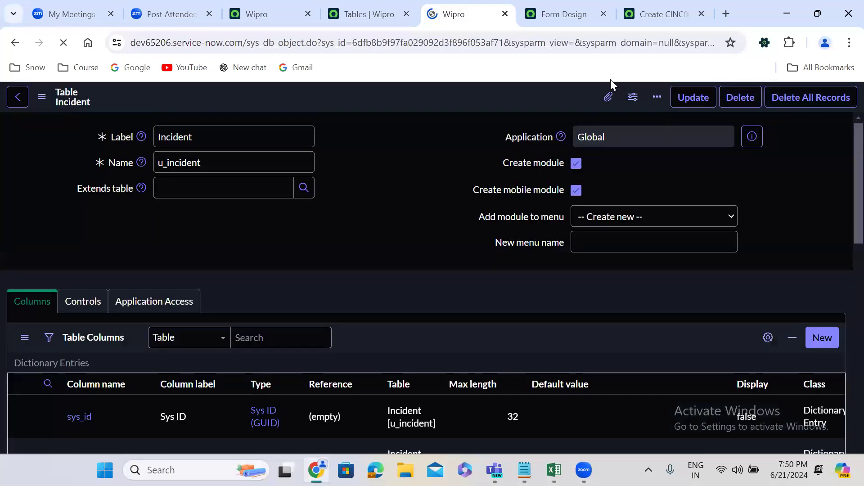
Reload the blank u_incident record and test the Caller field with the random text "jkwqjroiwqjorjwqojrowqjrq".
{"action": "left_click", "coordinate": [653, 22]}
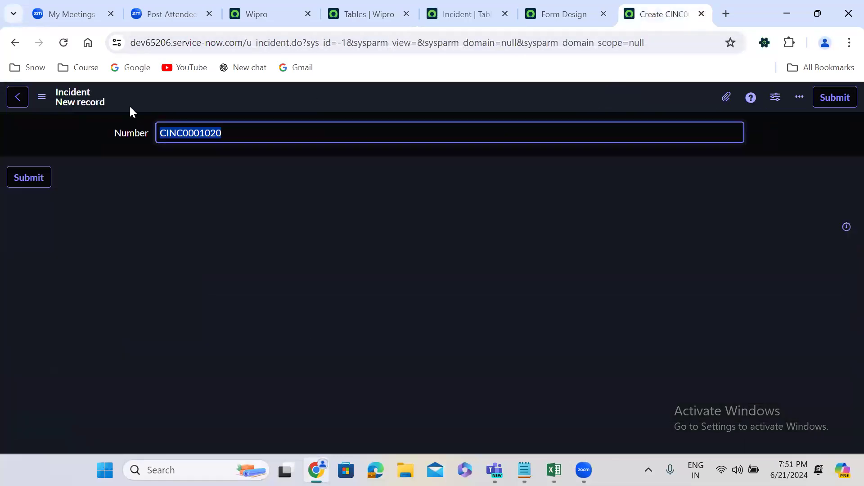
{"action": "left_click", "coordinate": [64, 42]}
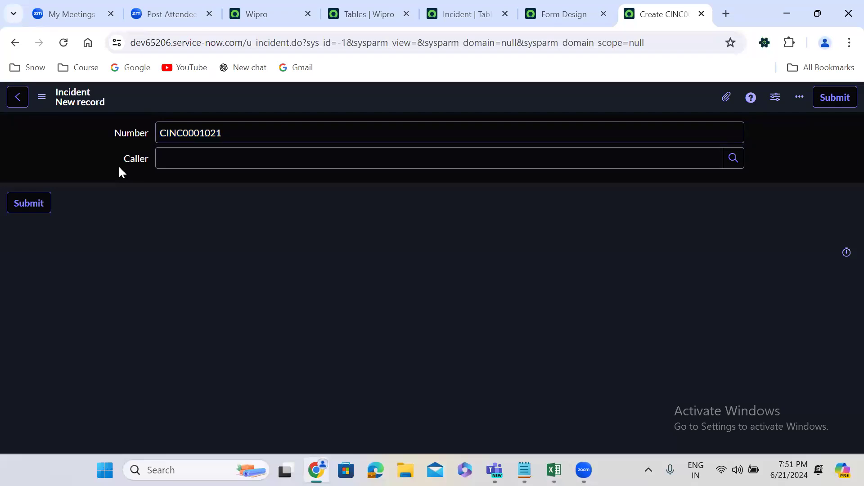
{"action": "left_click", "coordinate": [240, 156]}
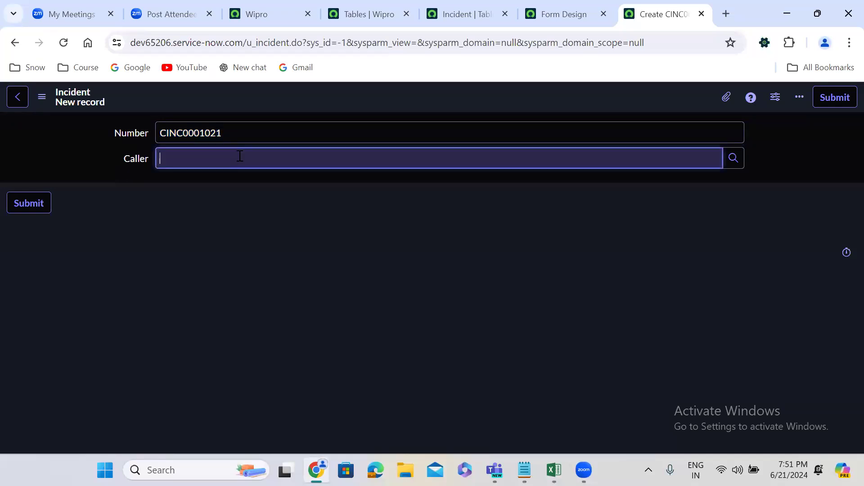
{"action": "type", "text": "jkwqjroiwqjor"}
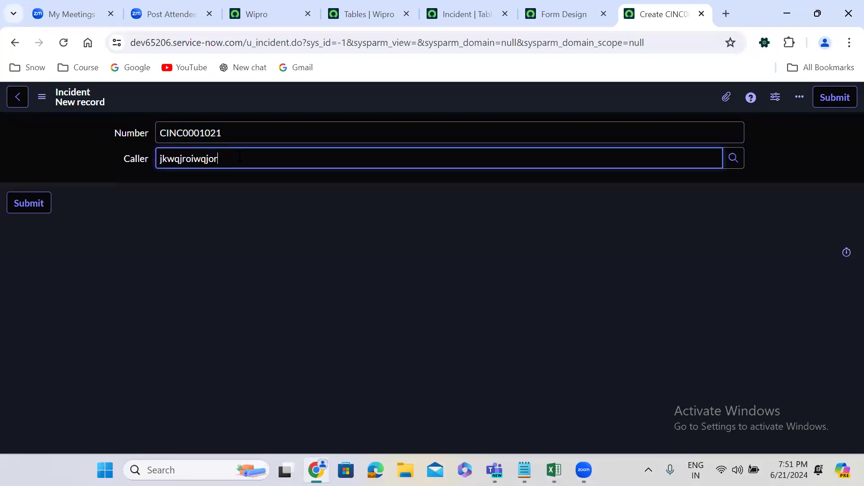
{"action": "type", "text": "jwqojrowqjrq"}
{"action": "left_click", "coordinate": [266, 202]}
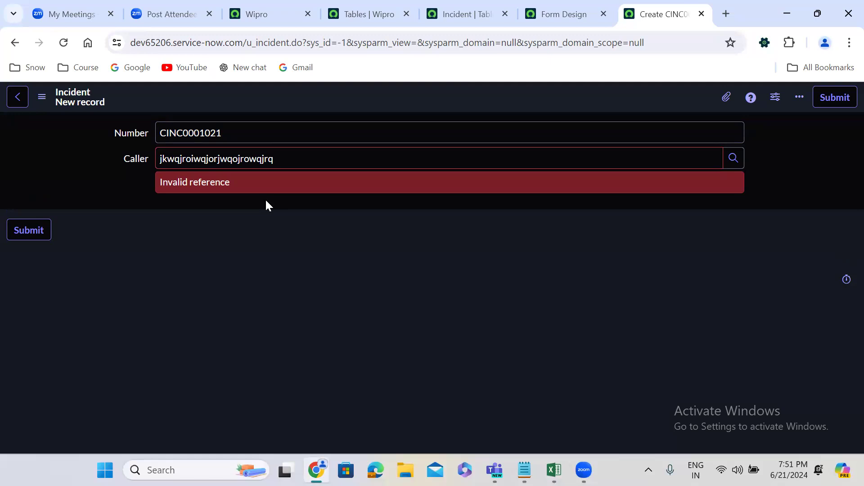
Replace the random Caller text with an existing user picked from the matching suggestions.
{"action": "double_click", "coordinate": [238, 153]}
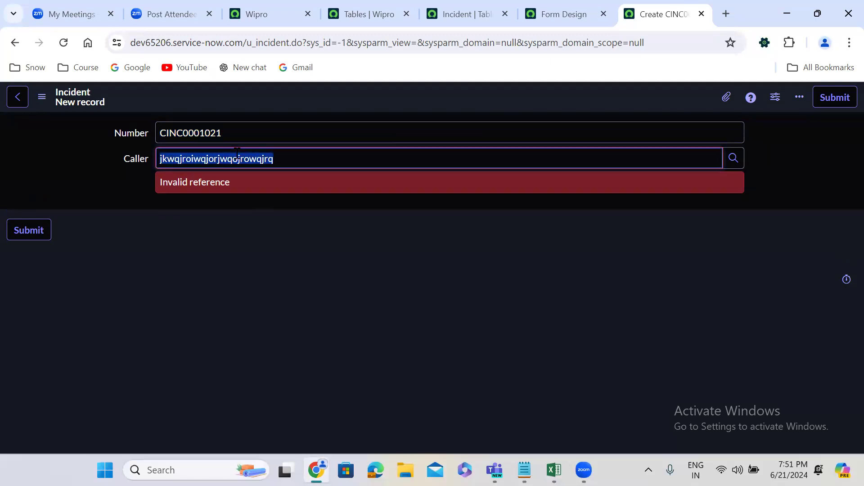
{"action": "key", "text": "BackSpace"}
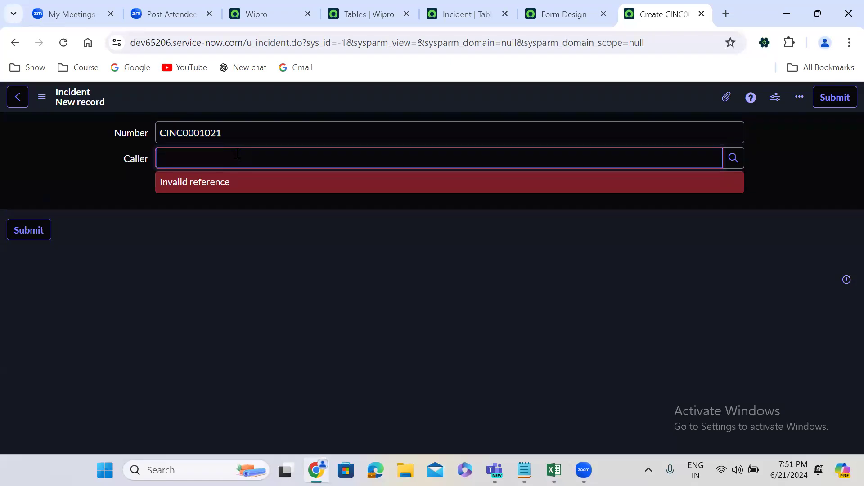
{"action": "type", "text": "pru"}
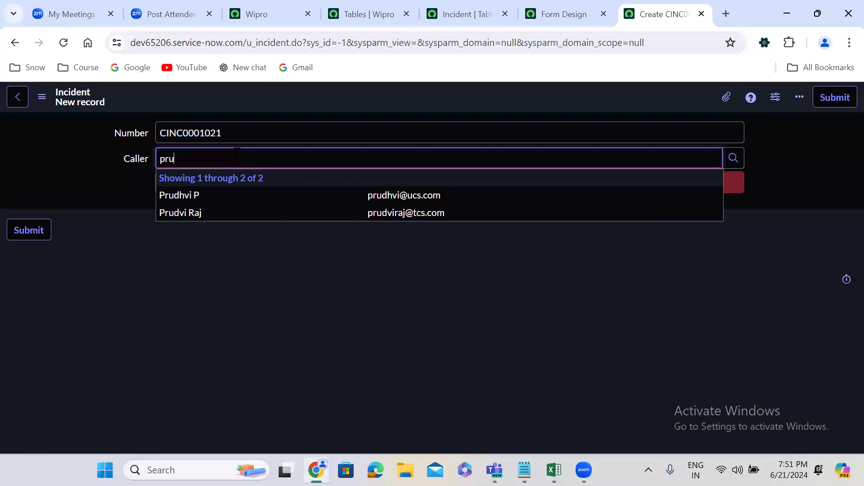
{"action": "left_click", "coordinate": [221, 215]}
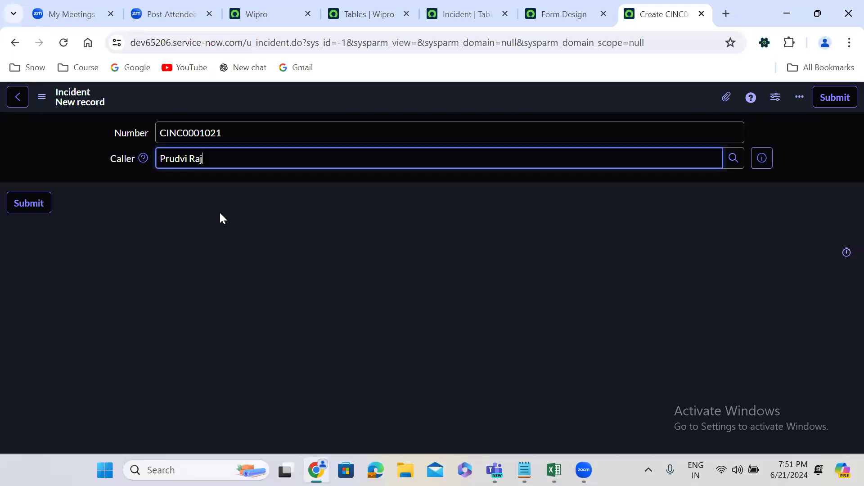
Test the Caller field by replacing its value with the unlisted name "Mahendra Singh Dhoni".
{"action": "triple_click", "coordinate": [225, 156]}
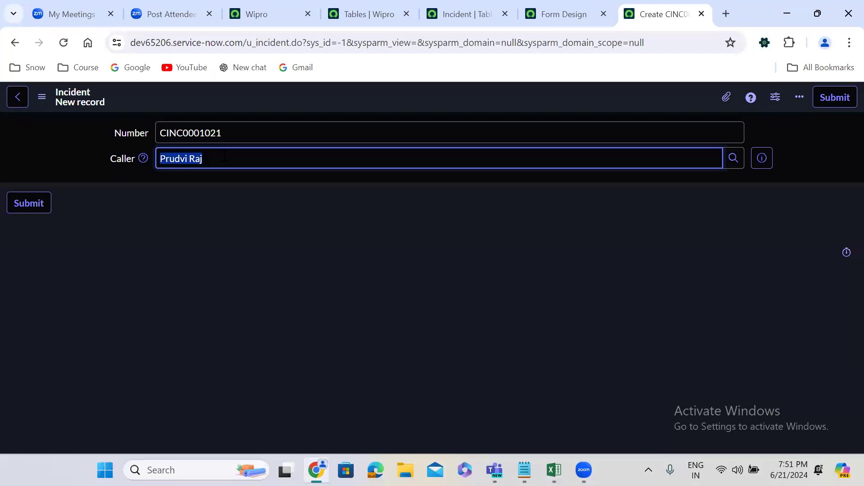
{"action": "key", "text": "BackSpace"}
{"action": "type", "text": "Mah"}
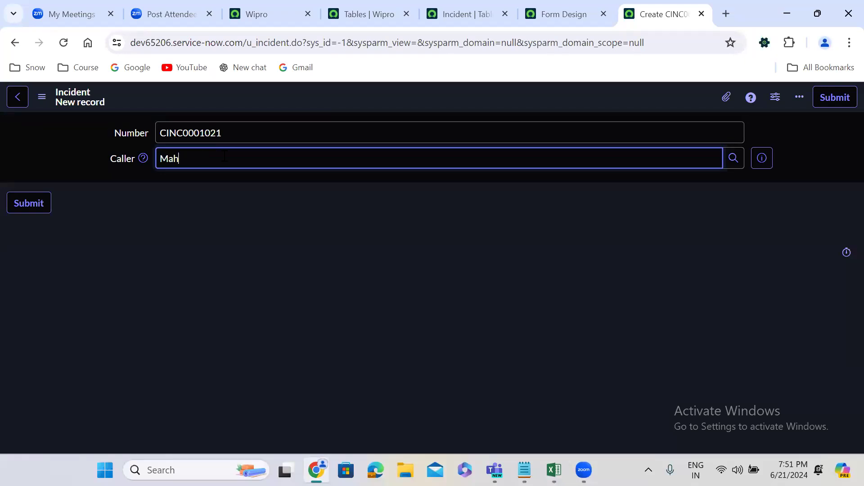
{"action": "type", "text": "endra Singh Dhoni"}
{"action": "left_click", "coordinate": [414, 245]}
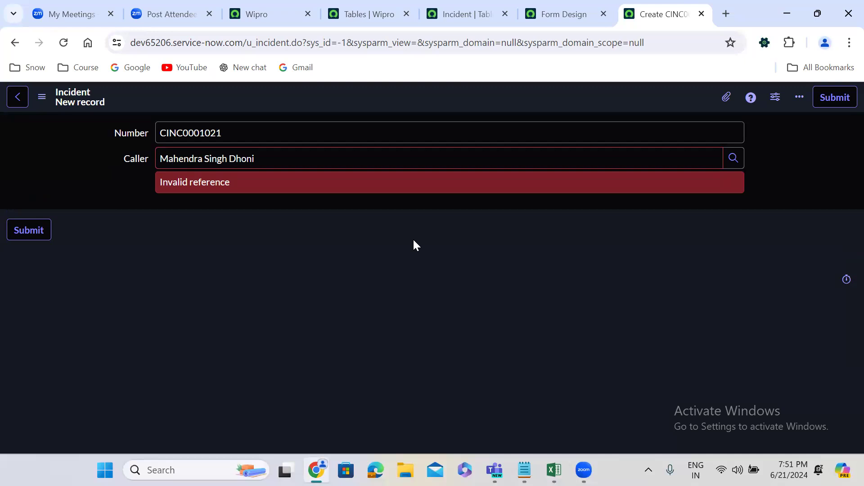
Replace the Caller value with the existing user Abdul Kalam from the suggestions matching "Ab".
{"action": "triple_click", "coordinate": [264, 158]}
{"action": "key", "text": "BackSpace"}
{"action": "type", "text": "Abu"}
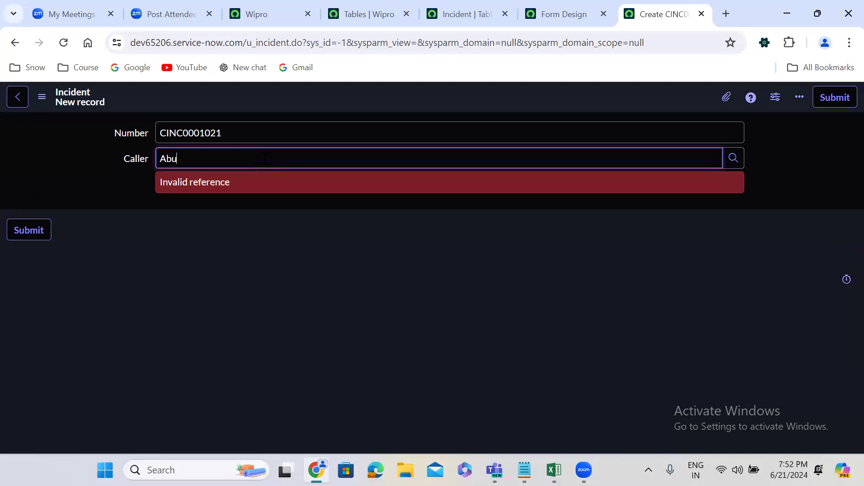
{"action": "key", "text": "BackSpace"}
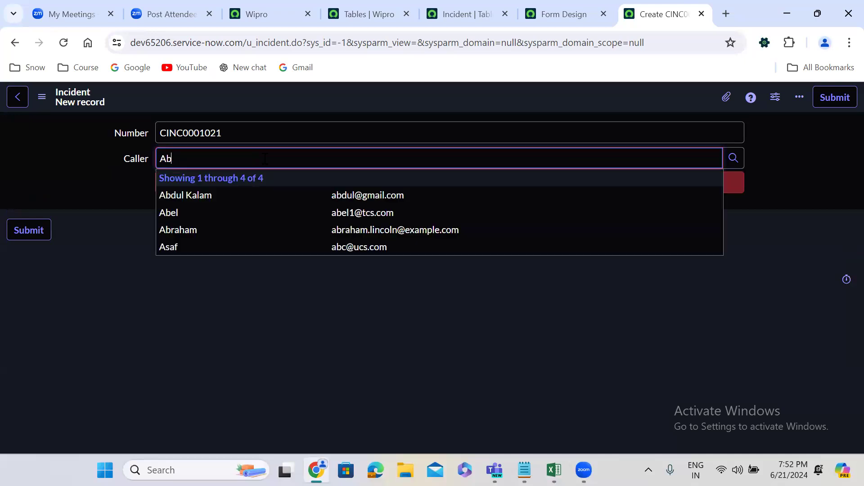
{"action": "left_click", "coordinate": [238, 196]}
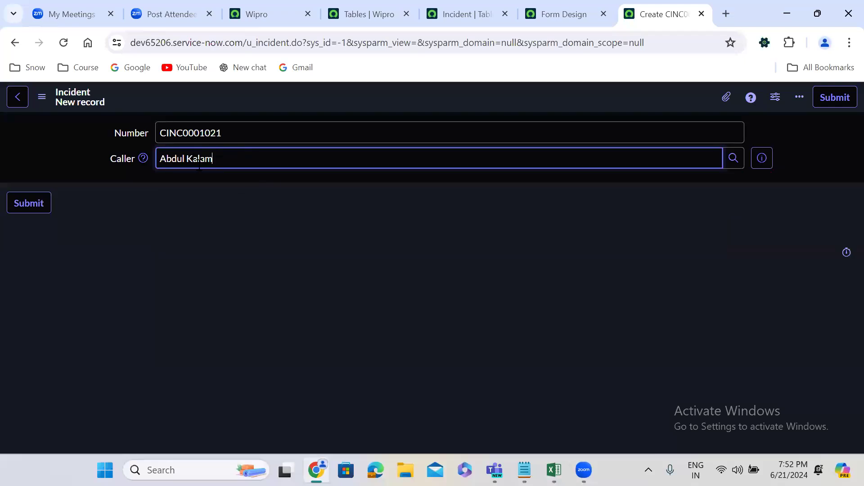
Test the random text "oweowugoewtog" as Caller and clear it, and view the field's Users lookup list.
{"action": "triple_click", "coordinate": [242, 160]}
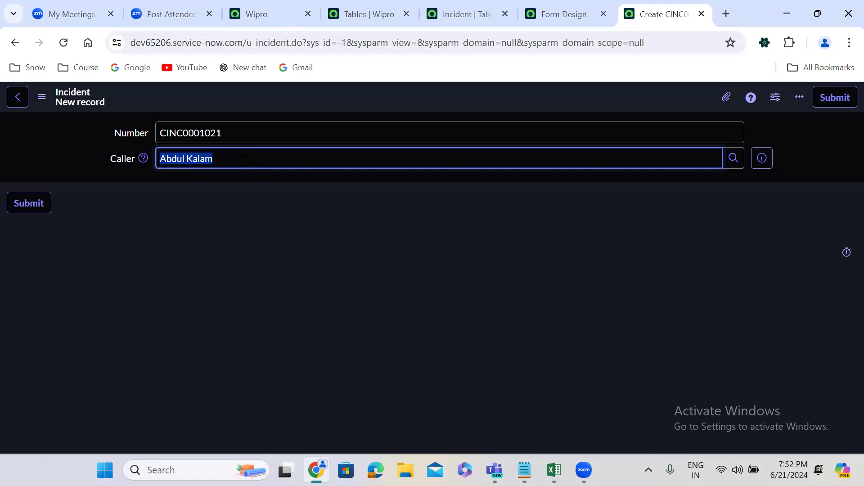
{"action": "type", "text": "oweowugoewtog"}
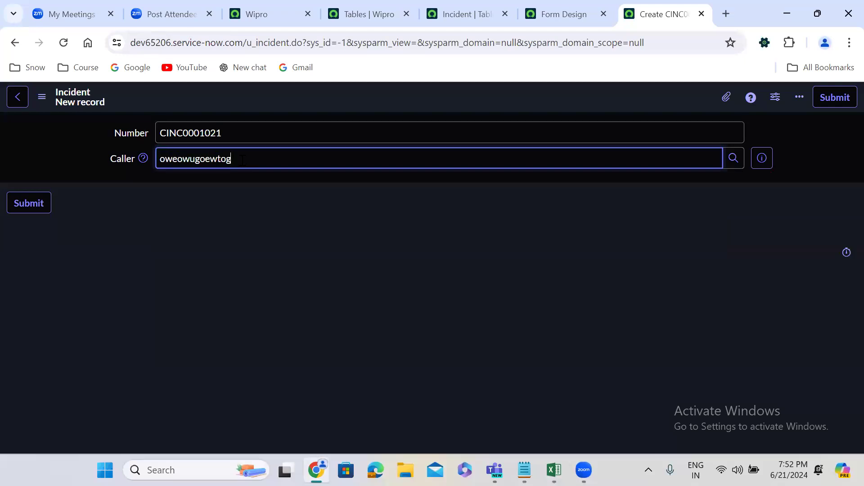
{"action": "key", "text": "BackSpace"}
{"action": "key", "text": "BackSpace"}
{"action": "key", "text": "BackSpace"}
{"action": "key", "text": "BackSpace"}
{"action": "key", "text": "BackSpace"}
{"action": "key", "text": "BackSpace"}
{"action": "key", "text": "BackSpace"}
{"action": "key", "text": "BackSpace"}
{"action": "key", "text": "BackSpace"}
{"action": "key", "text": "BackSpace"}
{"action": "key", "text": "BackSpace"}
{"action": "key", "text": "BackSpace"}
{"action": "key", "text": "BackSpace"}
{"action": "left_click", "coordinate": [735, 159]}
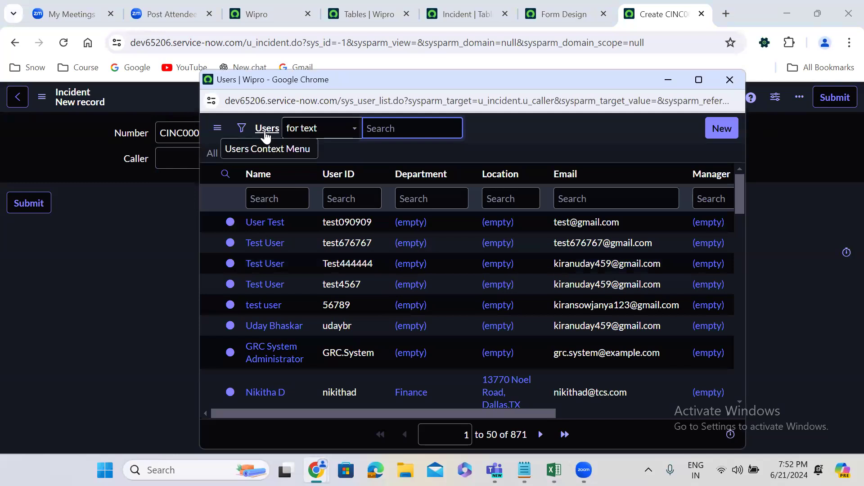
{"action": "left_click", "coordinate": [728, 79]}
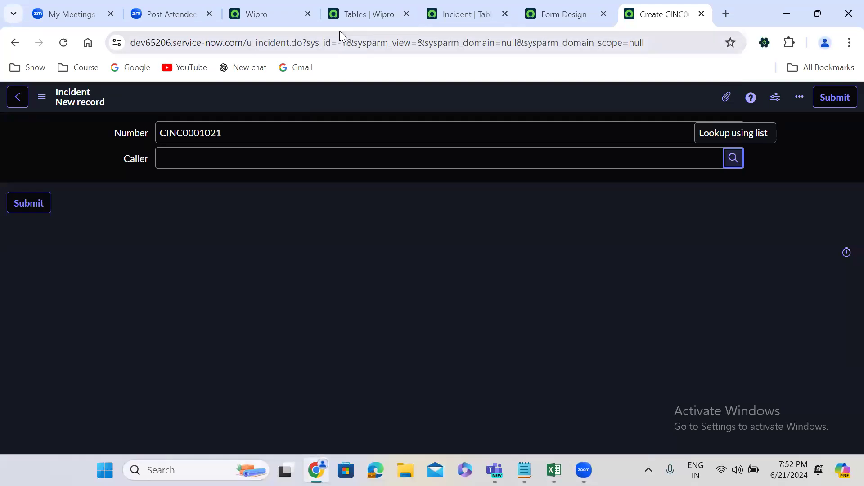
Start another new column on the Incident [u_incident] table and set its type to Reference.
{"action": "left_click", "coordinate": [487, 6]}
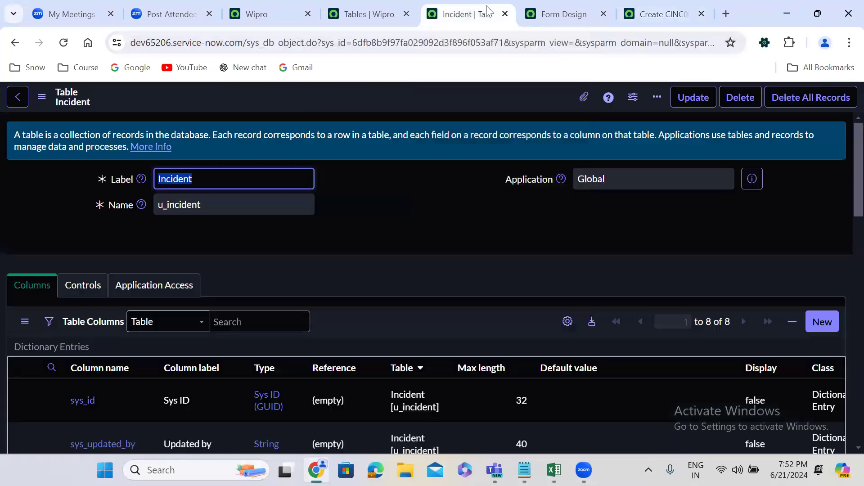
{"action": "left_click", "coordinate": [826, 322]}
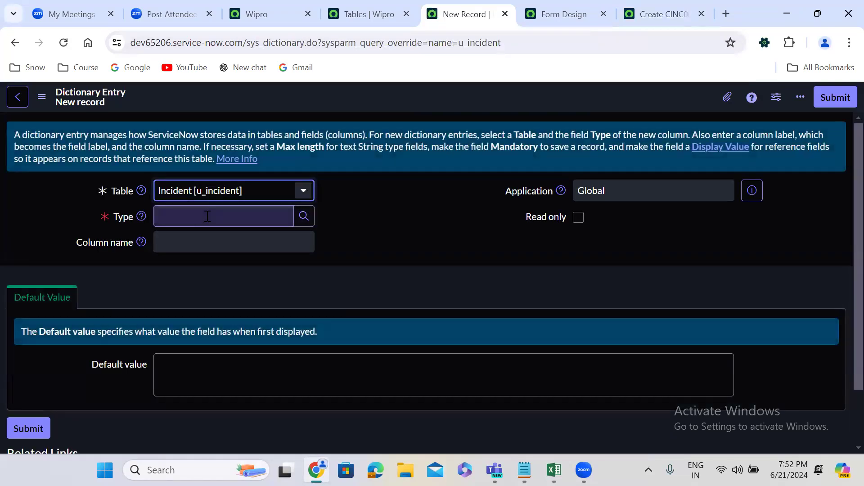
{"action": "left_click", "coordinate": [208, 217]}
{"action": "type", "text": "refe"}
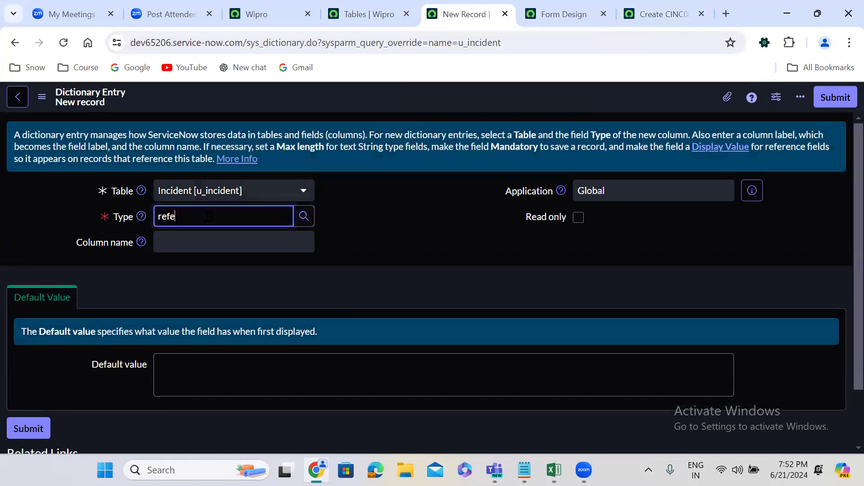
{"action": "left_click", "coordinate": [206, 238]}
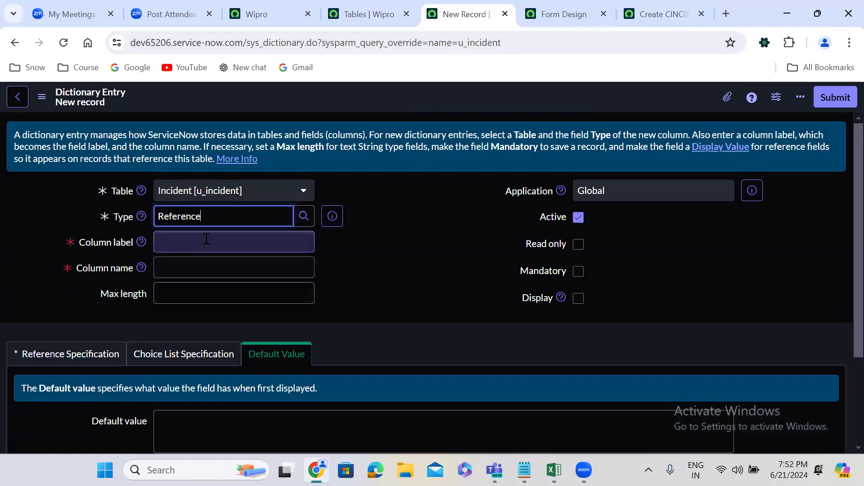
Set the new Reference column's label to Assignment Group.
{"action": "left_click", "coordinate": [184, 242]}
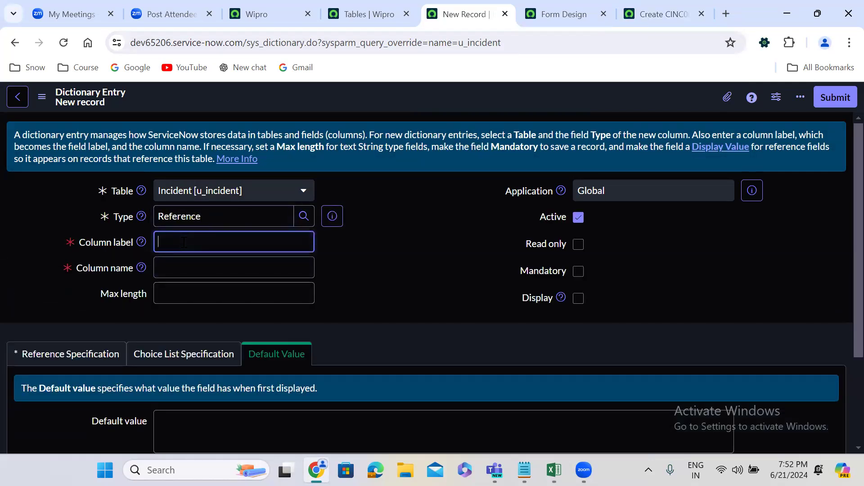
{"action": "type", "text": "Assignment Group"}
{"action": "left_click", "coordinate": [339, 271]}
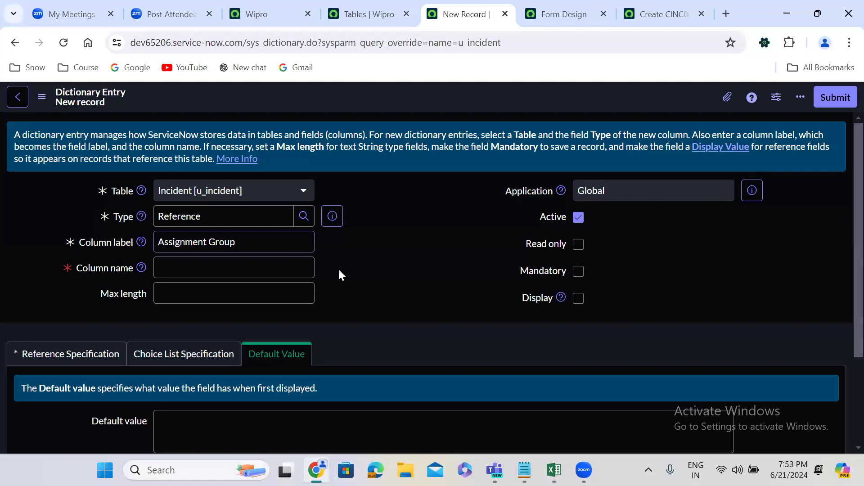
Make the Assignment Group column reference the Group (sys_user_group) table and submit the dictionary entry.
{"action": "left_click", "coordinate": [72, 353]}
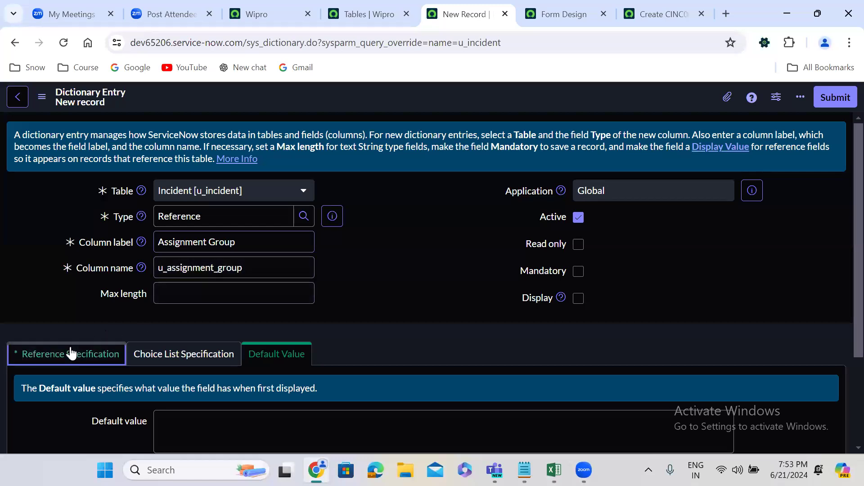
{"action": "scroll", "coordinate": [288, 312], "scroll_direction": "down", "scroll_amount": 1}
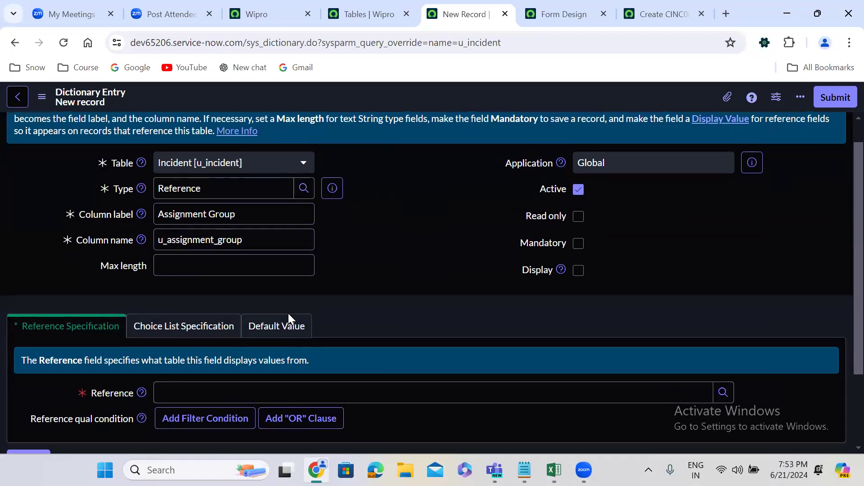
{"action": "scroll", "coordinate": [288, 314], "scroll_direction": "down", "scroll_amount": 3}
{"action": "left_click", "coordinate": [234, 290]}
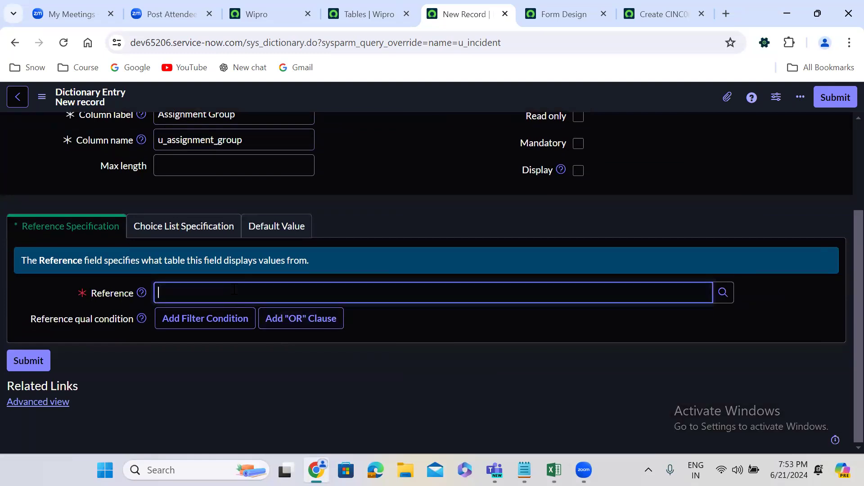
{"action": "type", "text": "group"}
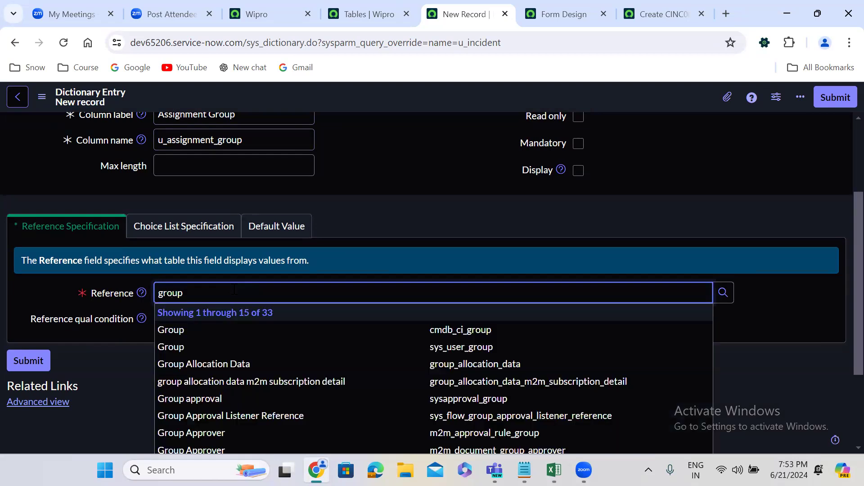
{"action": "left_click", "coordinate": [261, 350]}
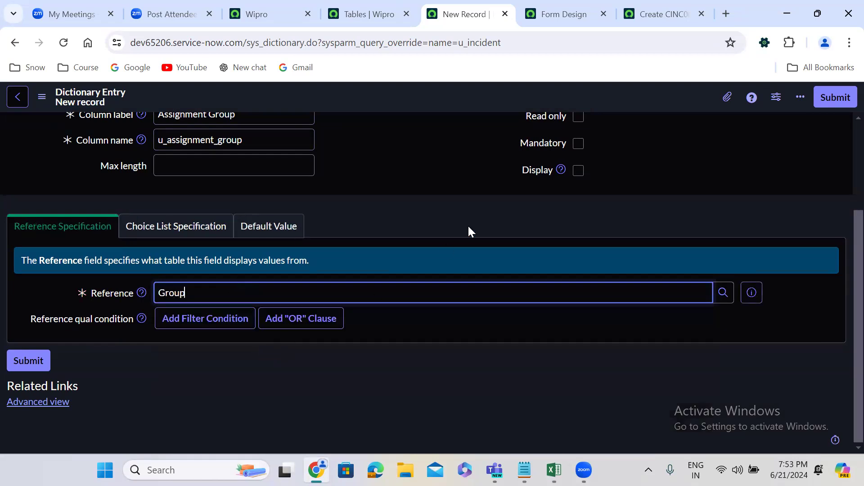
{"action": "scroll", "coordinate": [489, 214], "scroll_direction": "up", "scroll_amount": 3}
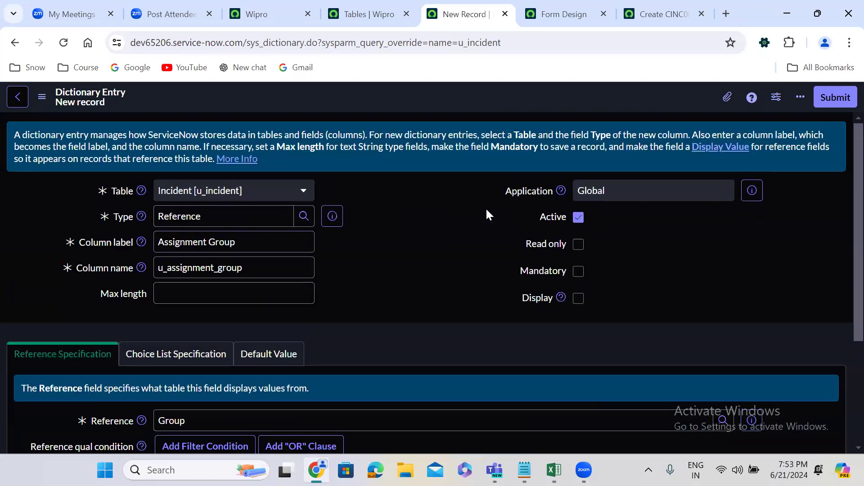
{"action": "left_click", "coordinate": [837, 98]}
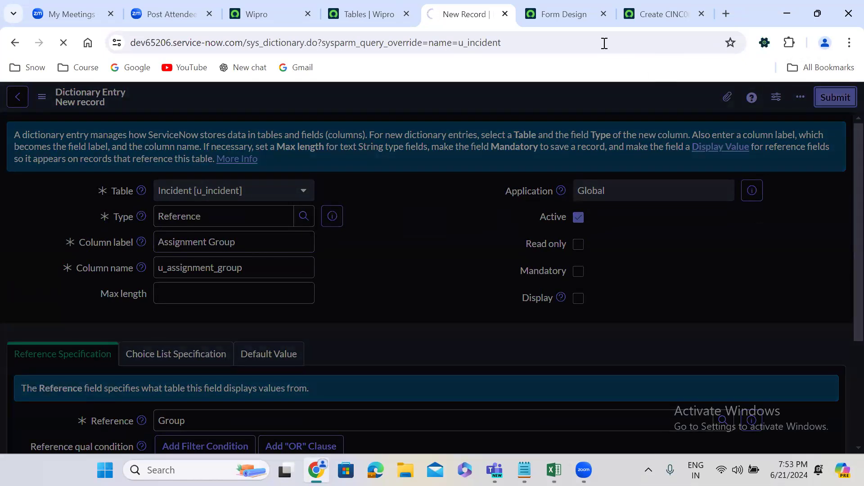
Reload the blank u_incident record and test the Assignment Group field with the random text "ewjouoguwugowugfoequgo".
{"action": "left_click", "coordinate": [665, 14]}
{"action": "left_click", "coordinate": [62, 40]}
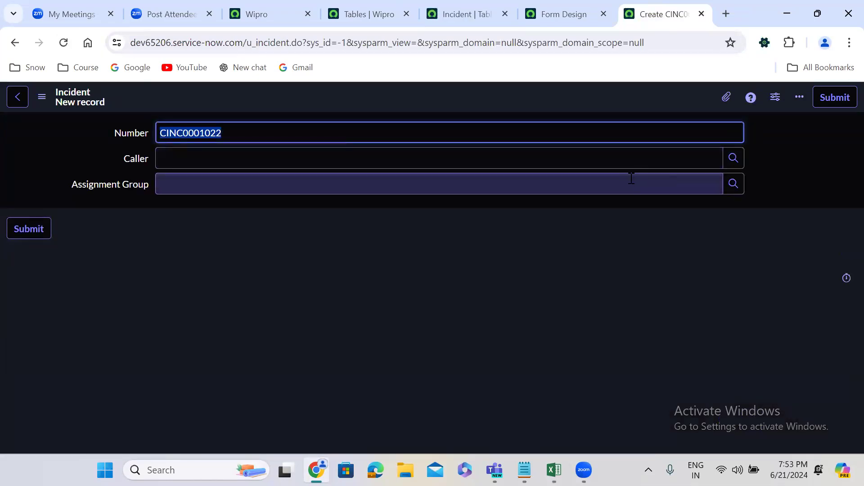
{"action": "left_click", "coordinate": [608, 188]}
{"action": "type", "text": "ewjou"}
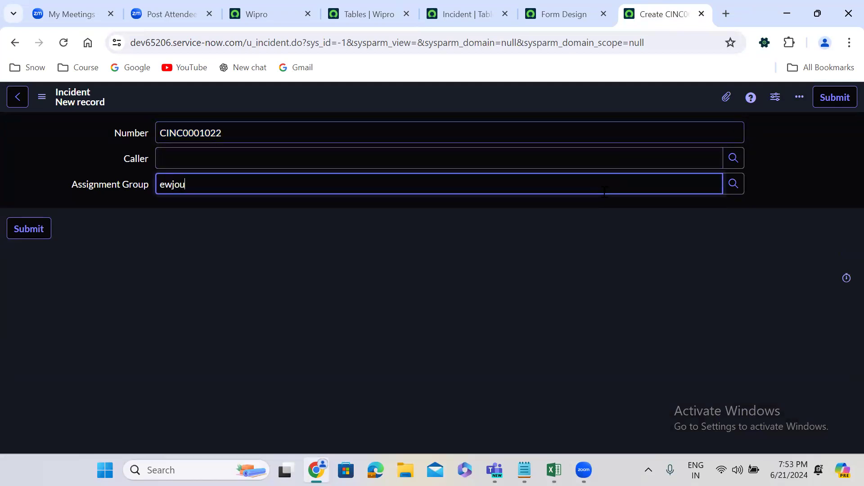
{"action": "type", "text": "oguwugowugfoequgo"}
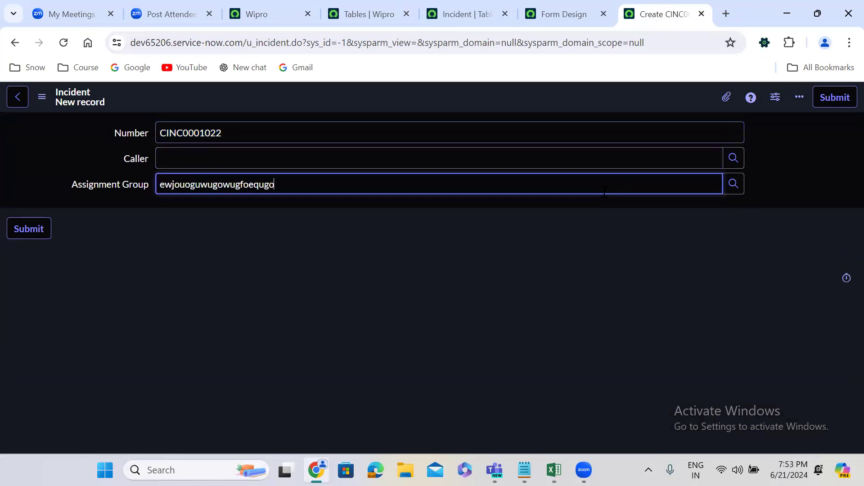
{"action": "left_click", "coordinate": [503, 263]}
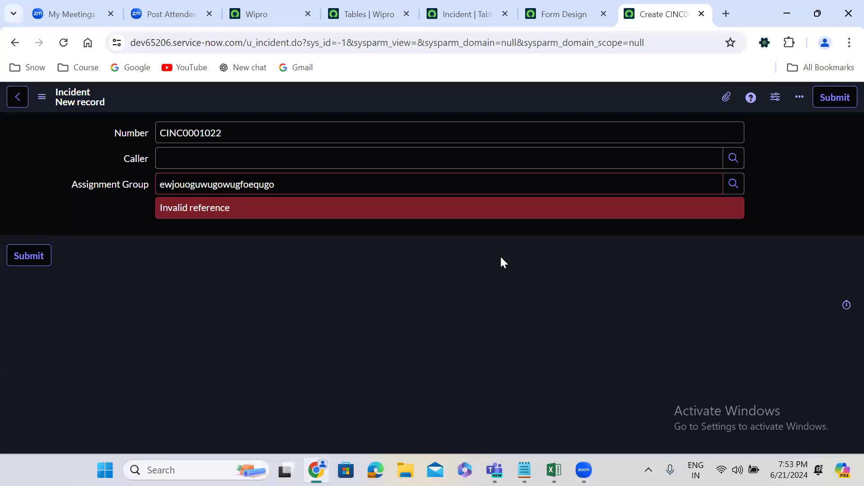
Test the Assignment Group field with the user name "Abdul Kalam" in place of the random text, and clear the field.
{"action": "double_click", "coordinate": [270, 188]}
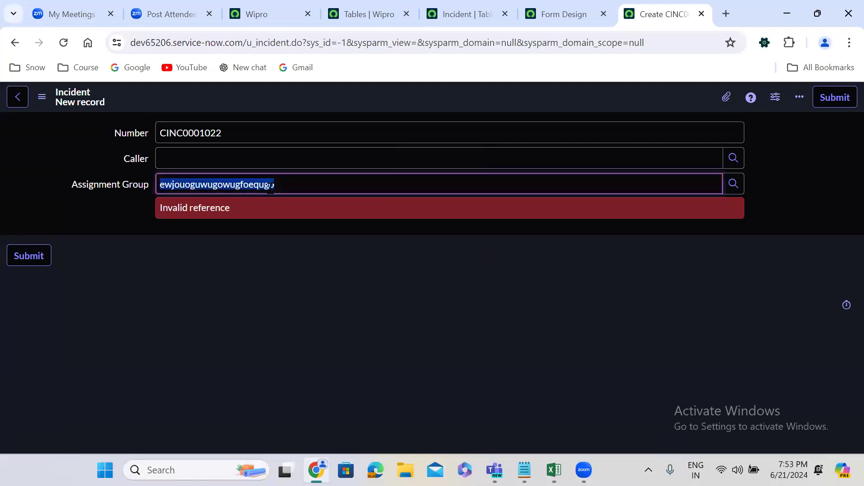
{"action": "key", "text": "BackSpace"}
{"action": "type", "text": "A"}
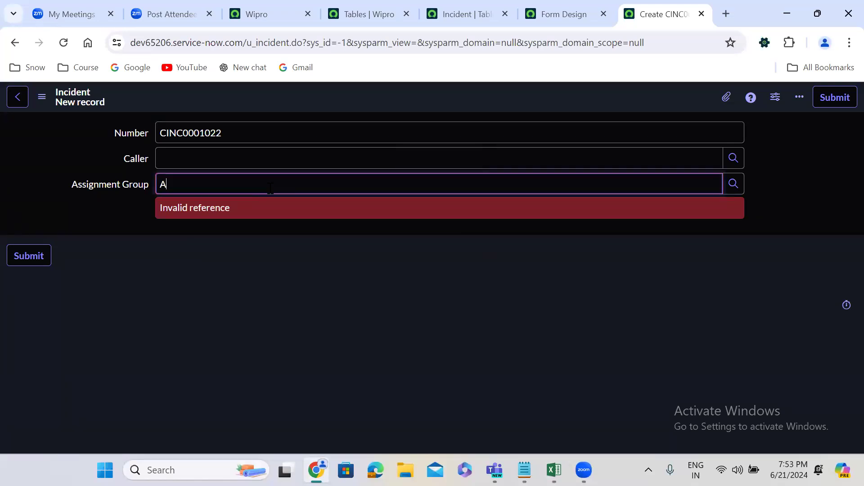
{"action": "type", "text": "bdul K"}
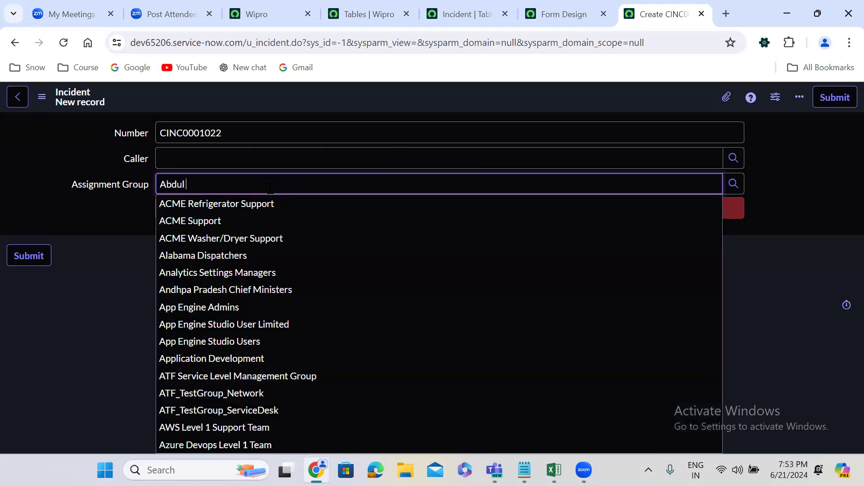
{"action": "type", "text": "alm"}
{"action": "key", "text": "BackSpace"}
{"action": "type", "text": "am"}
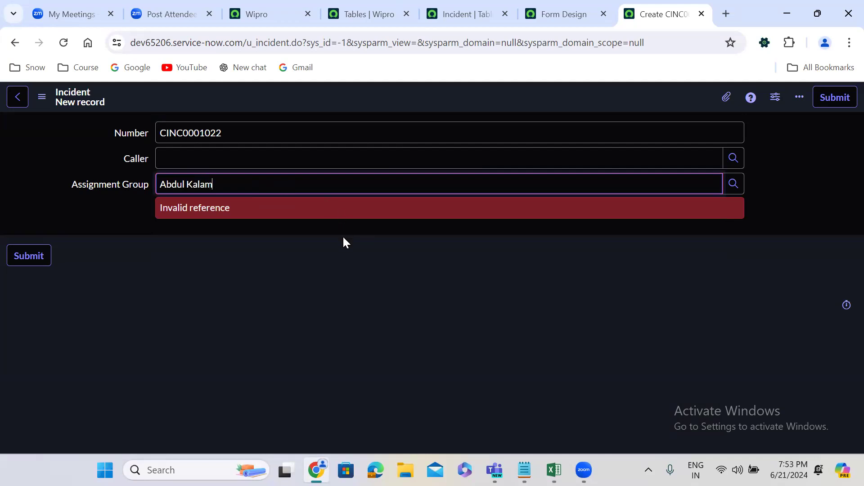
{"action": "key", "text": "ctrl+a"}
{"action": "key", "text": "BackSpace"}
Set the Assignment Group to UCS ServiceNow Developers from the Groups lookup list.
{"action": "left_click", "coordinate": [218, 162]}
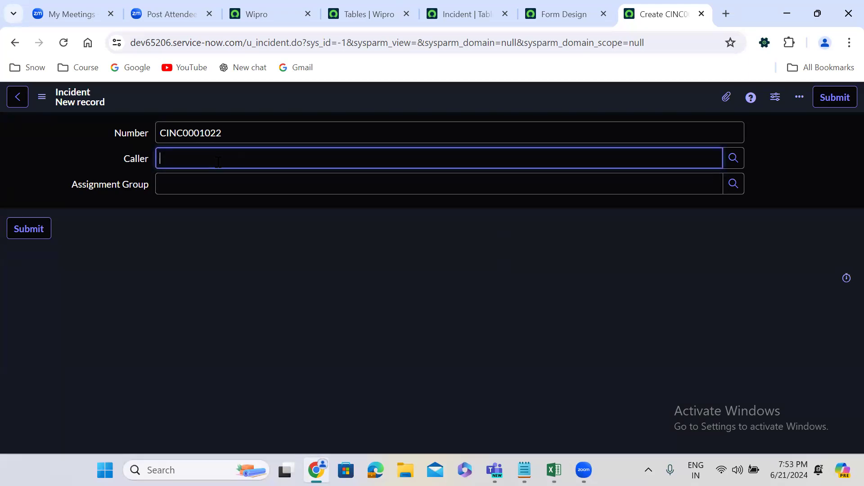
{"action": "left_click", "coordinate": [260, 190]}
{"action": "left_click", "coordinate": [733, 185]}
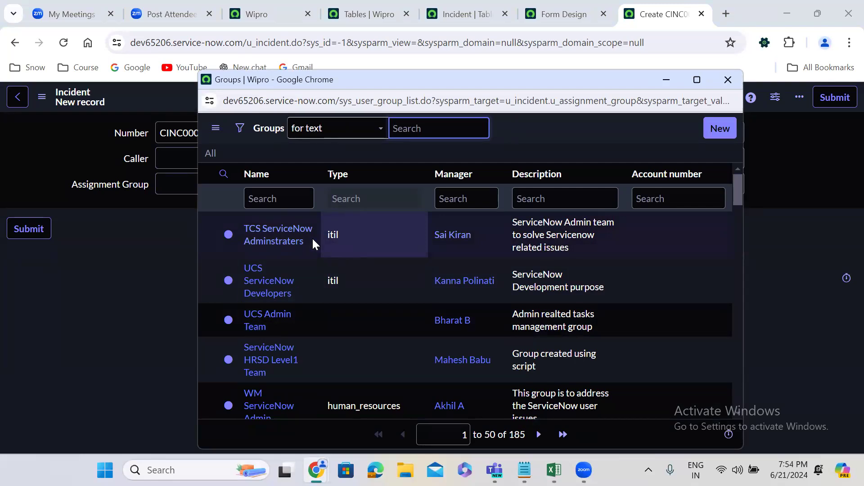
{"action": "left_click", "coordinate": [270, 284]}
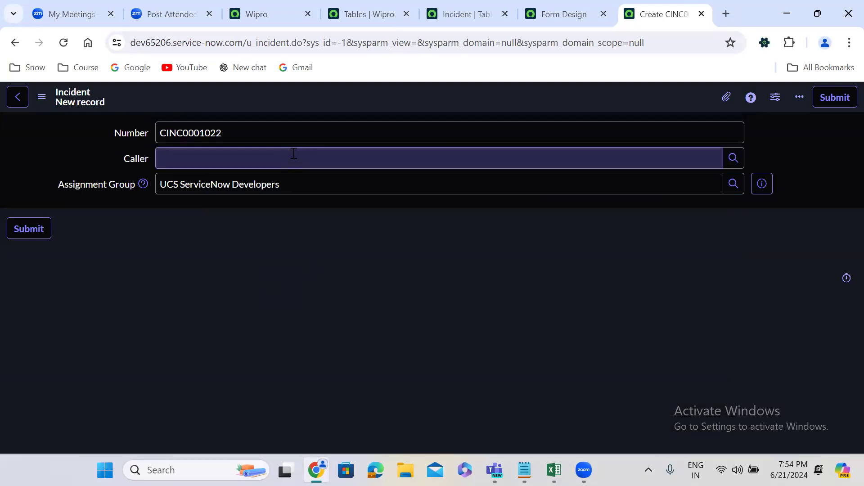
Start a new dictionary entry for the Incident [u_incident] table and set its type to Reference.
{"action": "left_click", "coordinate": [468, 14]}
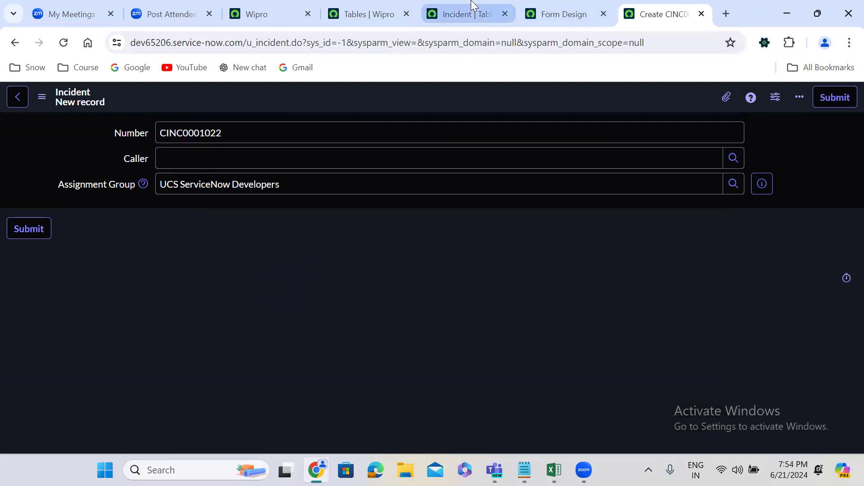
{"action": "scroll", "coordinate": [515, 295], "scroll_direction": "down", "scroll_amount": 3}
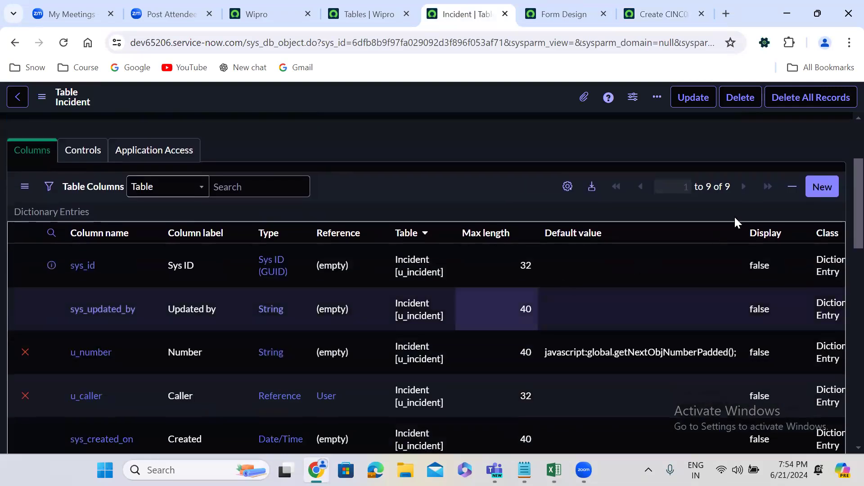
{"action": "left_click", "coordinate": [824, 180]}
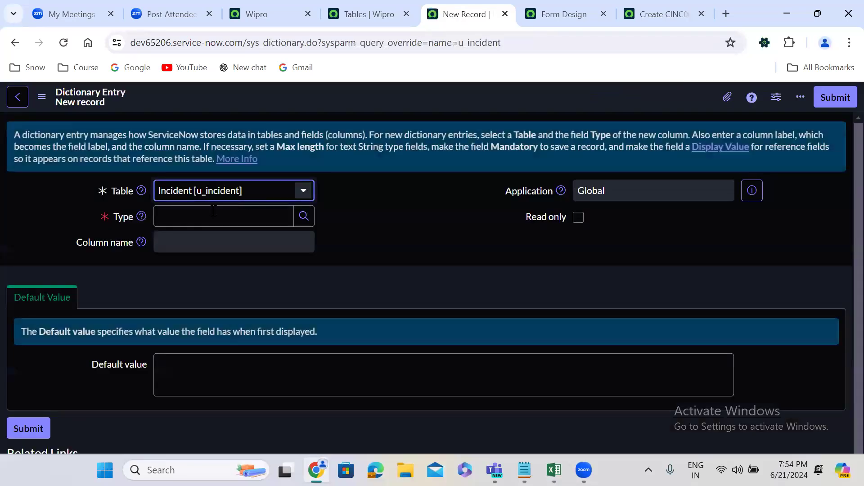
{"action": "left_click", "coordinate": [214, 210]}
{"action": "type", "text": "refe"}
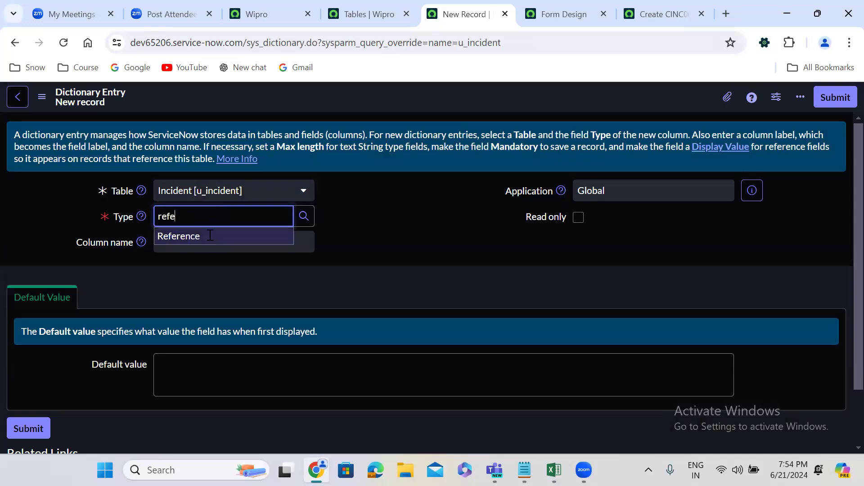
{"action": "left_click", "coordinate": [209, 236]}
Label the new reference column Configuration Item.
{"action": "left_click", "coordinate": [186, 242]}
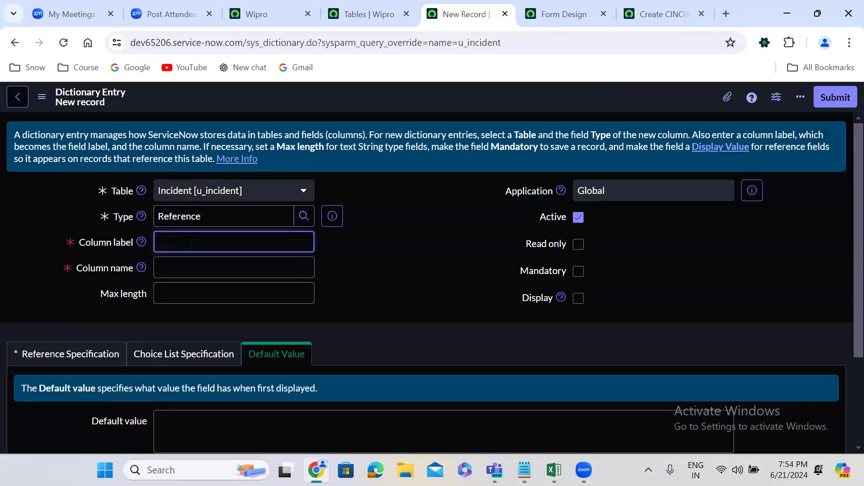
{"action": "type", "text": "A"}
{"action": "key", "text": "BackSpace"}
{"action": "type", "text": "Configuration Item"}
{"action": "left_click", "coordinate": [391, 277]}
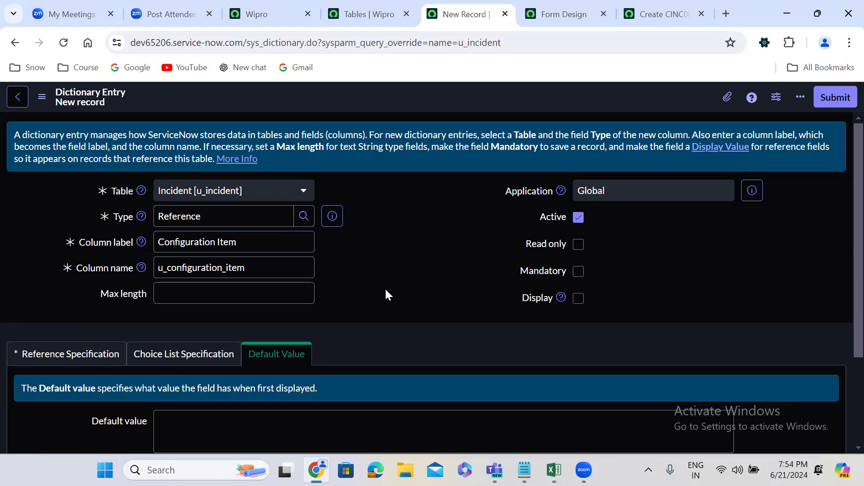
Make the Configuration Item column reference the Configuration Item table and submit the dictionary entry.
{"action": "scroll", "coordinate": [386, 293], "scroll_direction": "down", "scroll_amount": 3}
{"action": "left_click", "coordinate": [82, 229]}
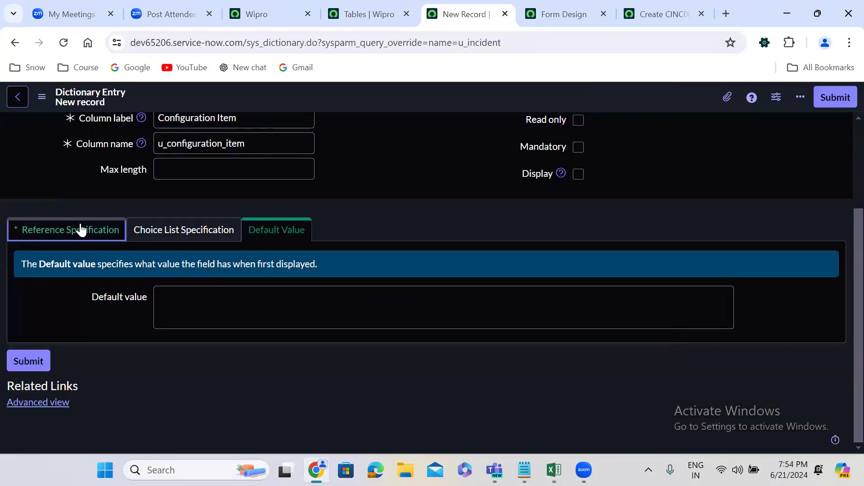
{"action": "left_click", "coordinate": [209, 297]}
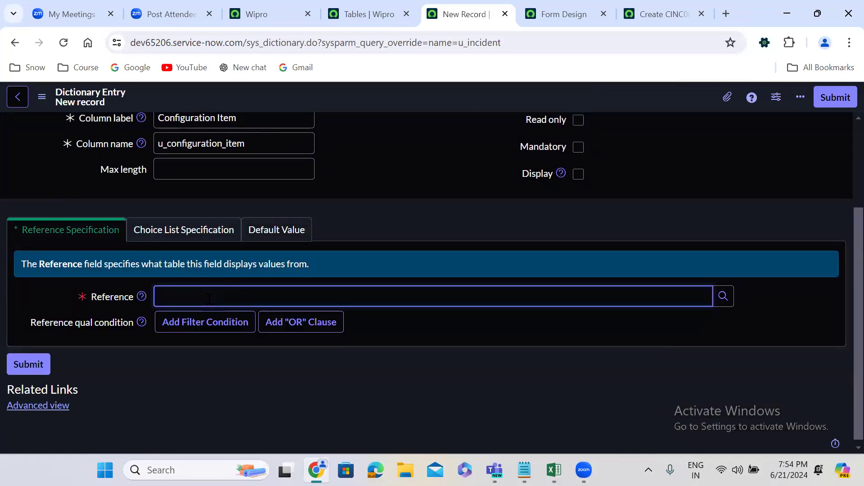
{"action": "type", "text": "conf"}
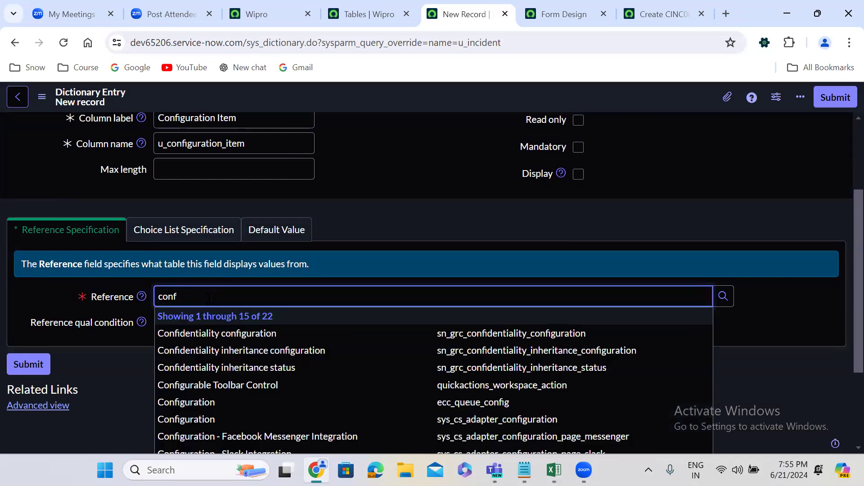
{"action": "type", "text": "iguration item"}
{"action": "left_click", "coordinate": [405, 334]}
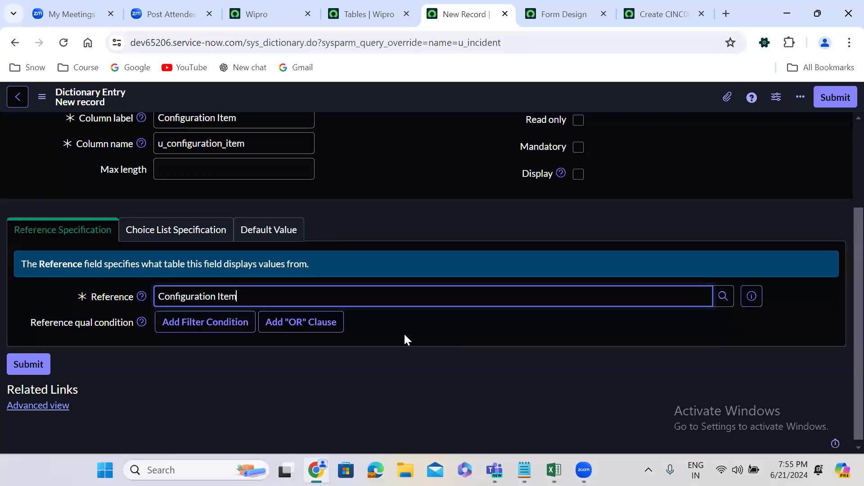
{"action": "left_click", "coordinate": [836, 97]}
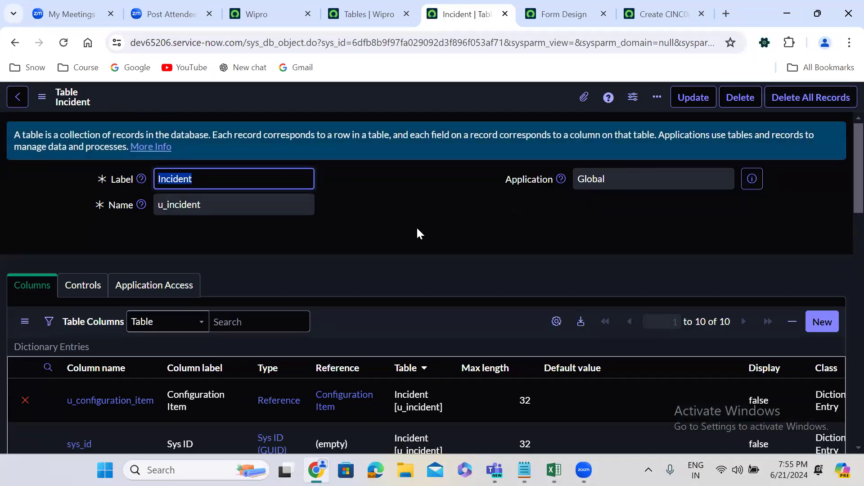
Start another new column on the Incident [u_incident] table with type Reference and label Assigned To.
{"action": "left_click", "coordinate": [386, 233]}
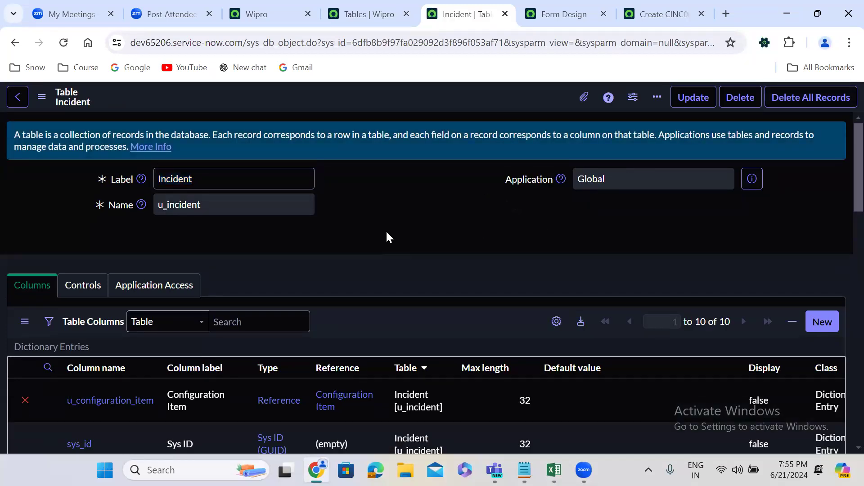
{"action": "scroll", "coordinate": [387, 233], "scroll_direction": "down", "scroll_amount": 1}
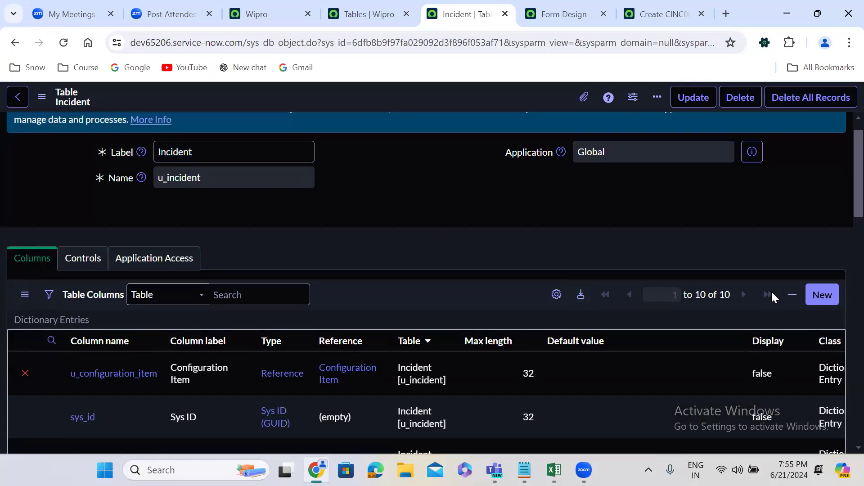
{"action": "left_click", "coordinate": [824, 293]}
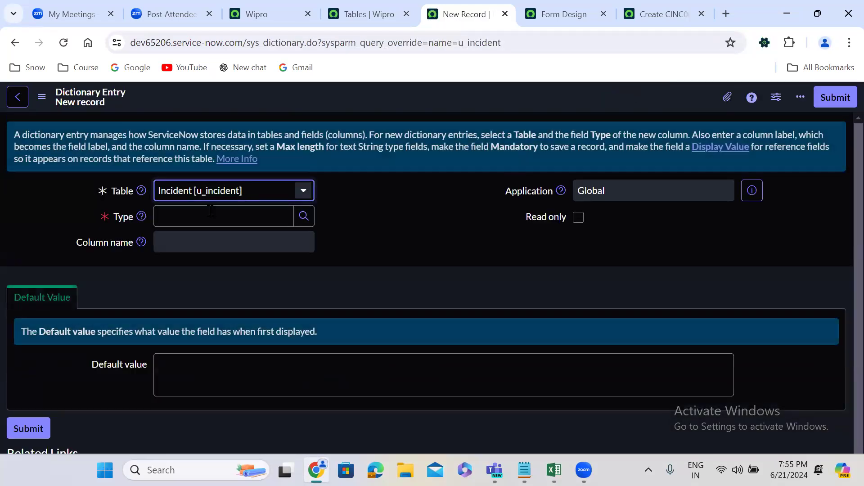
{"action": "left_click", "coordinate": [198, 216]}
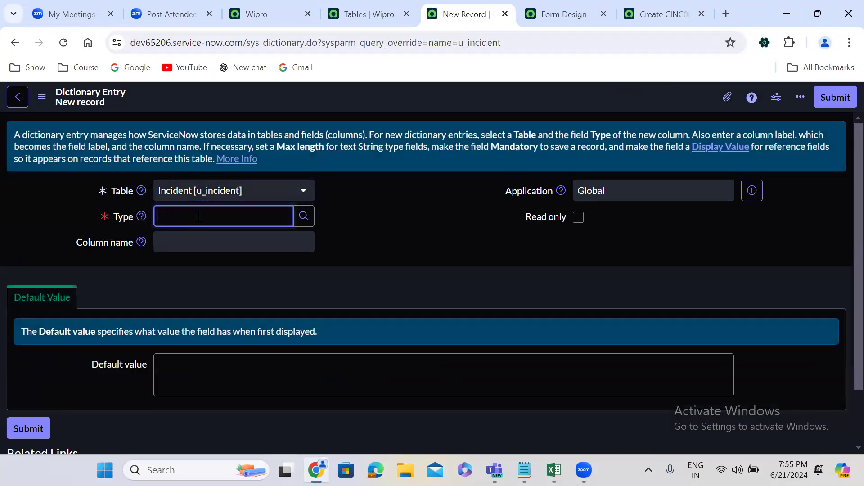
{"action": "type", "text": "refe"}
{"action": "left_click", "coordinate": [206, 242]}
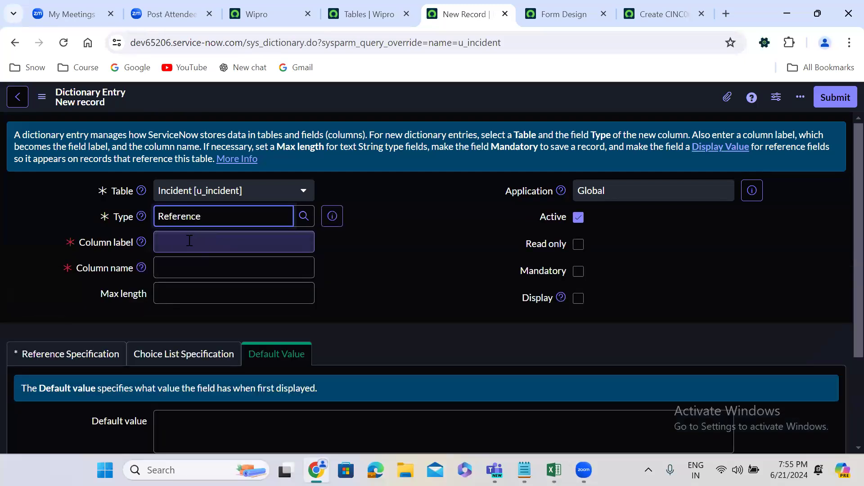
{"action": "left_click", "coordinate": [189, 241]}
{"action": "type", "text": "A"}
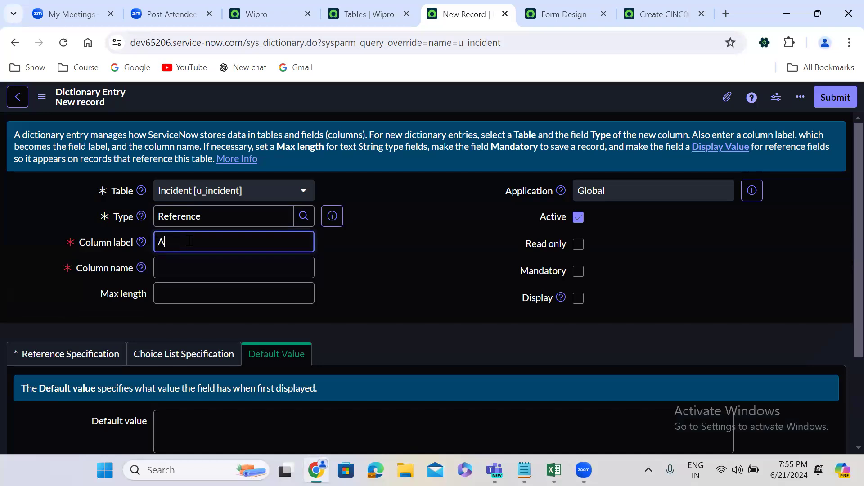
{"action": "type", "text": "ssigned To"}
{"action": "left_click", "coordinate": [378, 248]}
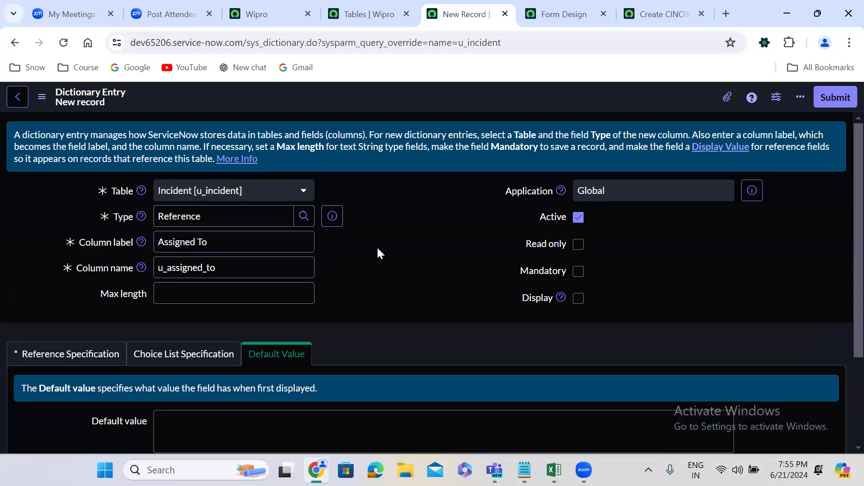
Make the Assigned To column reference the User table and submit the dictionary entry.
{"action": "left_click", "coordinate": [87, 353]}
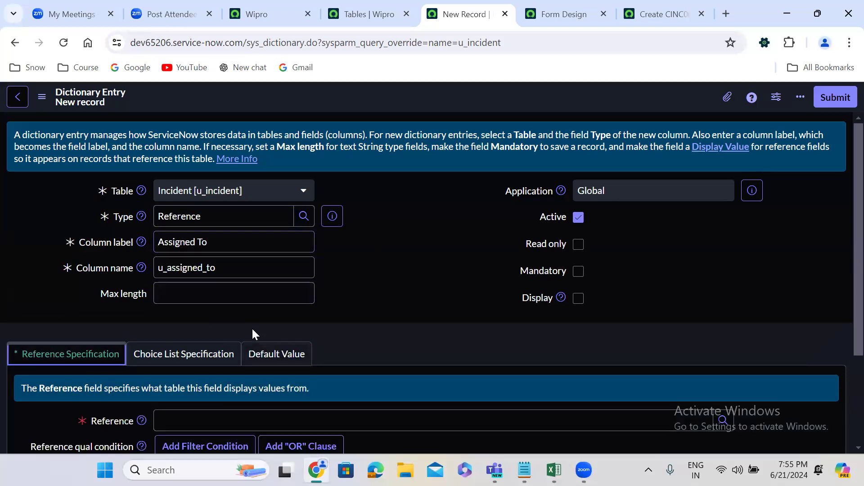
{"action": "scroll", "coordinate": [252, 328], "scroll_direction": "down", "scroll_amount": 3}
{"action": "left_click", "coordinate": [221, 290]}
{"action": "type", "text": "user"}
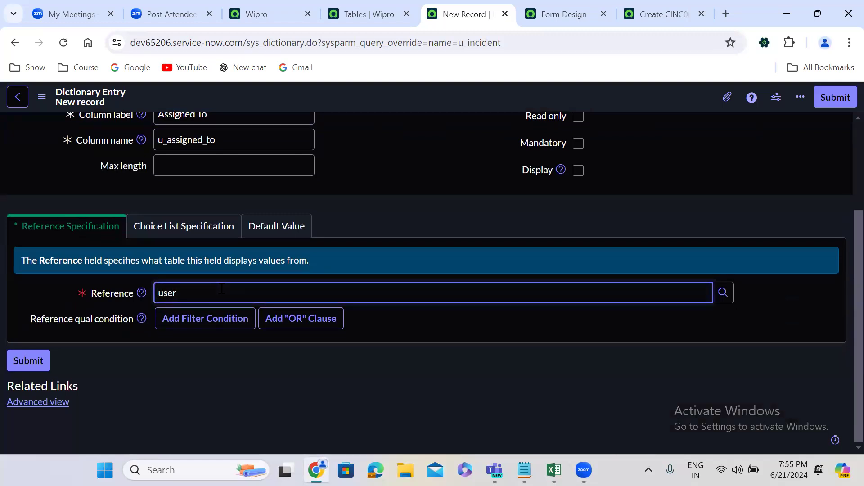
{"action": "left_click", "coordinate": [344, 346]}
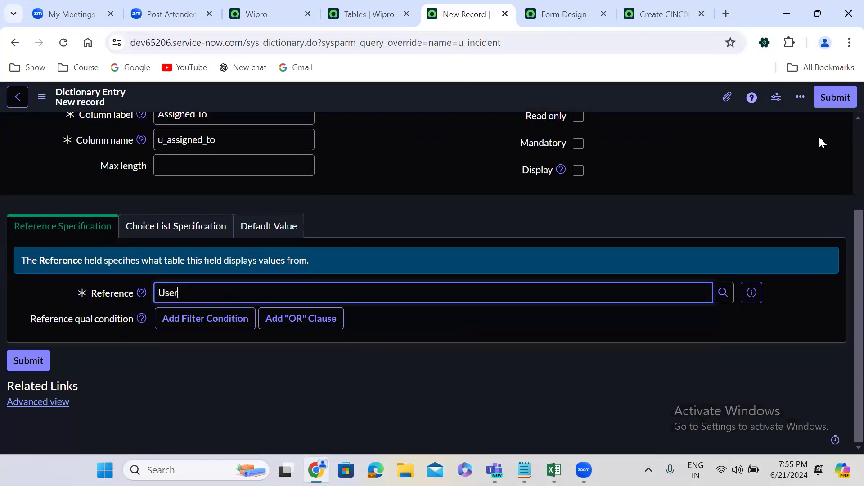
{"action": "left_click", "coordinate": [830, 98]}
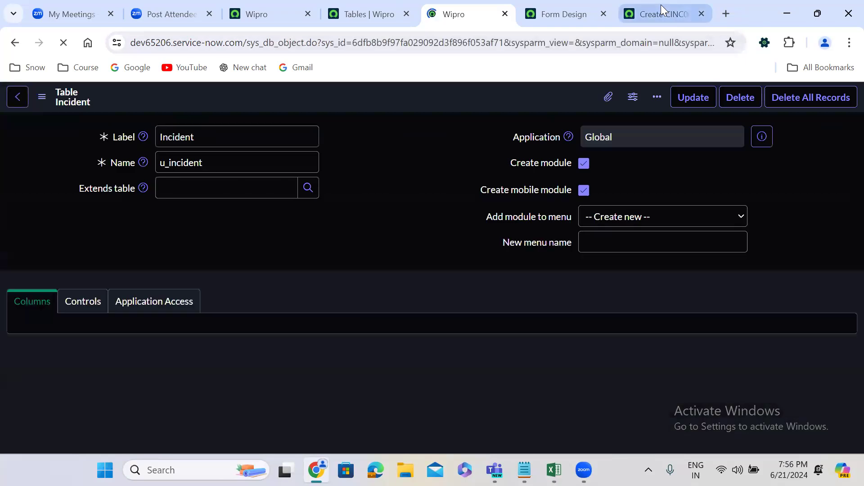
Reload the new u_incident record form, discarding its unsaved entries.
{"action": "left_click", "coordinate": [664, 13]}
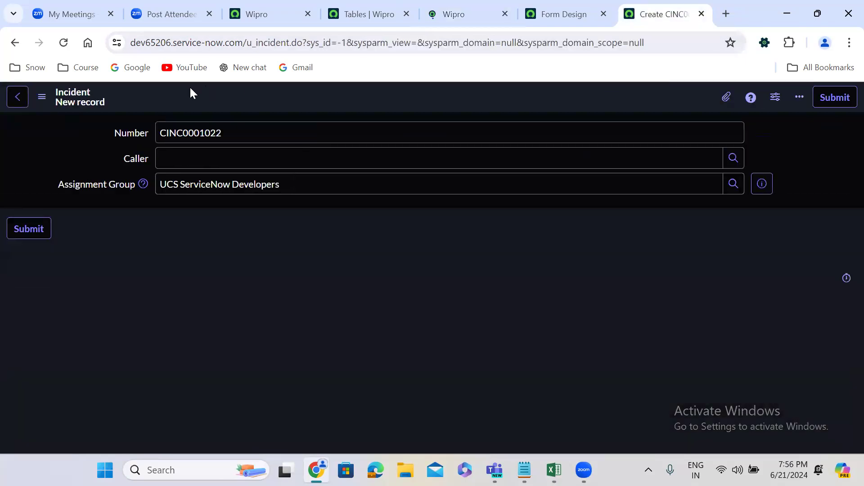
{"action": "left_click", "coordinate": [64, 44]}
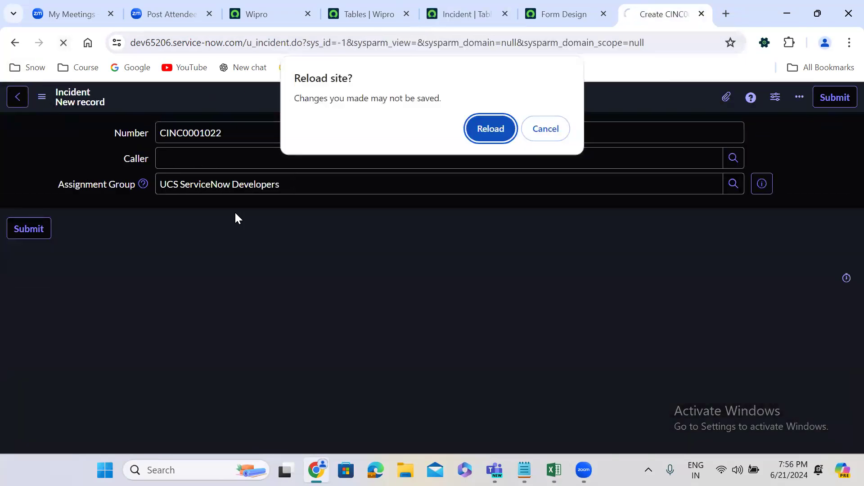
{"action": "left_click", "coordinate": [490, 128]}
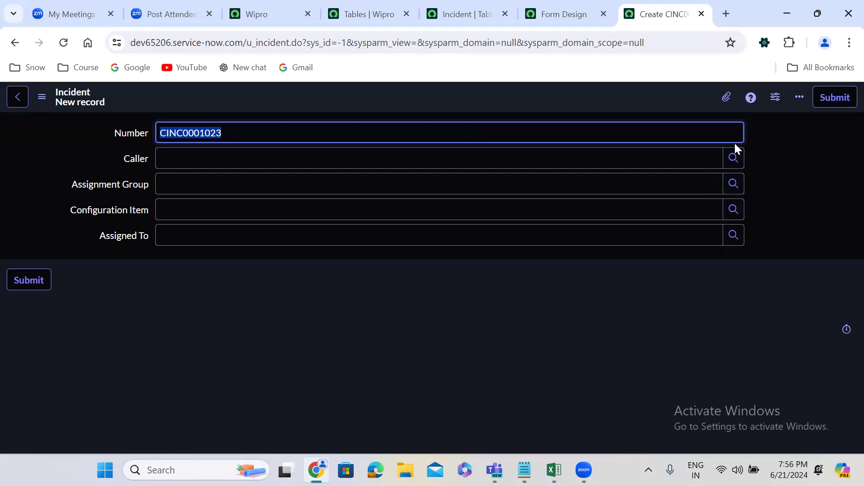
Check the lookup lists behind the Caller, Assignment Group, Configuration Item and Assigned To fields without choosing any value.
{"action": "left_click", "coordinate": [734, 157]}
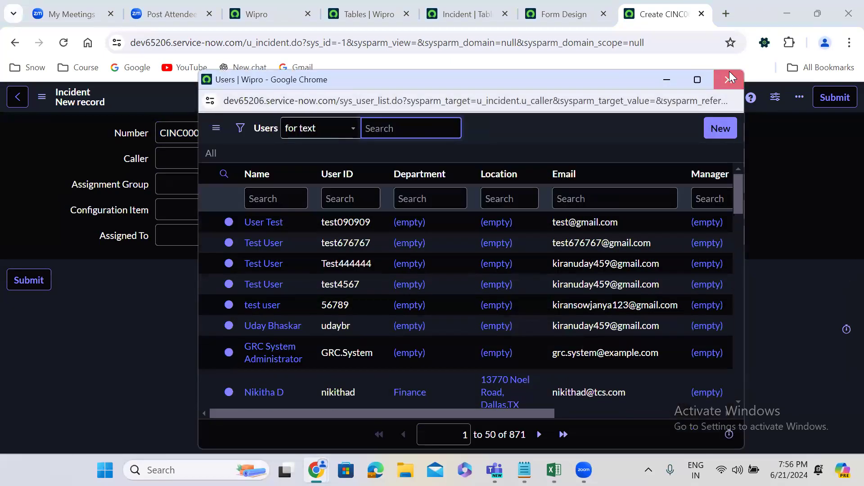
{"action": "left_click", "coordinate": [728, 80]}
{"action": "left_click", "coordinate": [735, 182]}
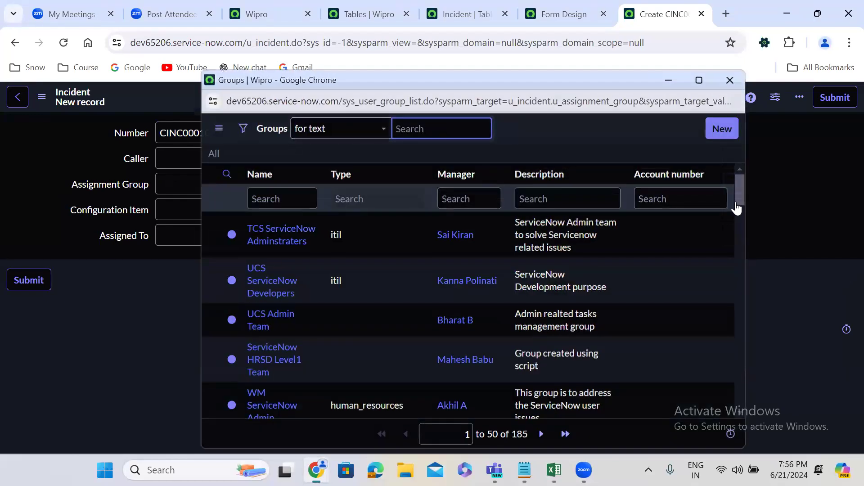
{"action": "left_click", "coordinate": [735, 208]}
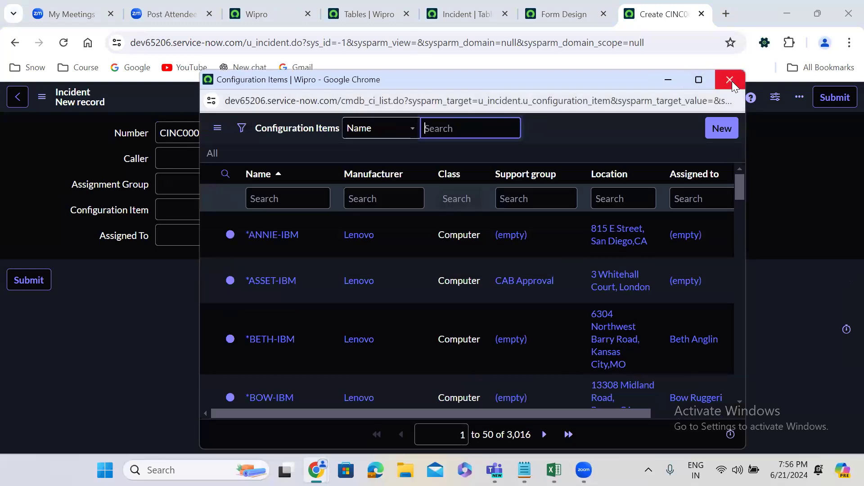
{"action": "left_click", "coordinate": [730, 80]}
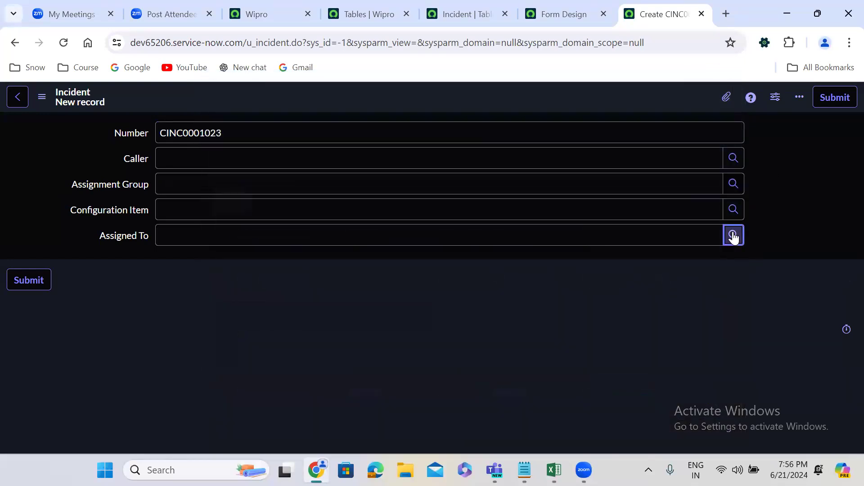
{"action": "left_click", "coordinate": [732, 235]}
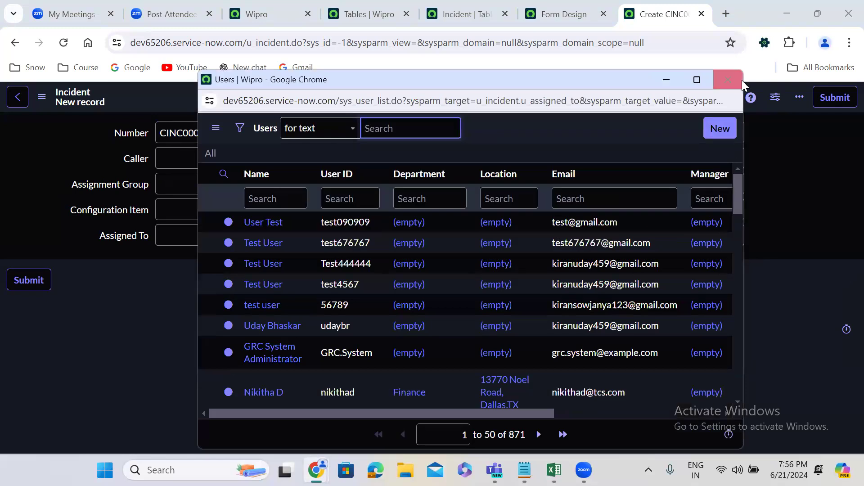
{"action": "left_click", "coordinate": [739, 80]}
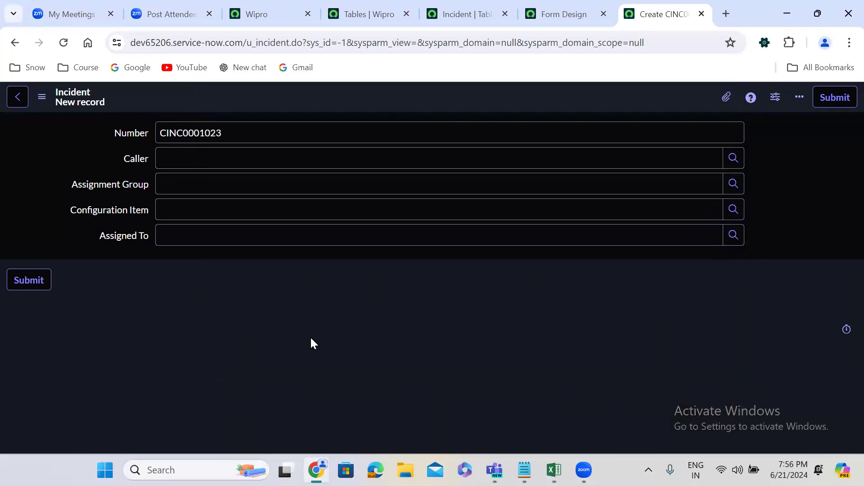
Start another new dictionary entry for the Incident [u_incident] table and set its type to Choice.
{"action": "left_click", "coordinate": [450, 7]}
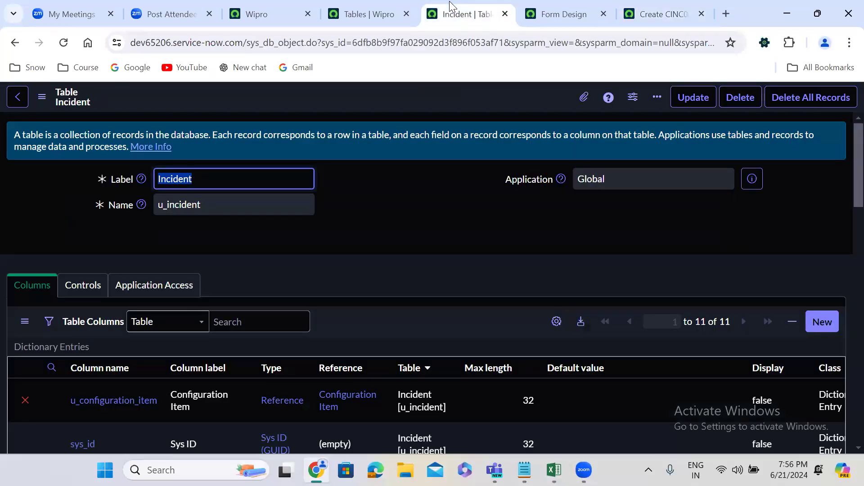
{"action": "left_click", "coordinate": [389, 241]}
{"action": "scroll", "coordinate": [389, 240], "scroll_direction": "down", "scroll_amount": 1}
{"action": "scroll", "coordinate": [389, 246], "scroll_direction": "down", "scroll_amount": 1}
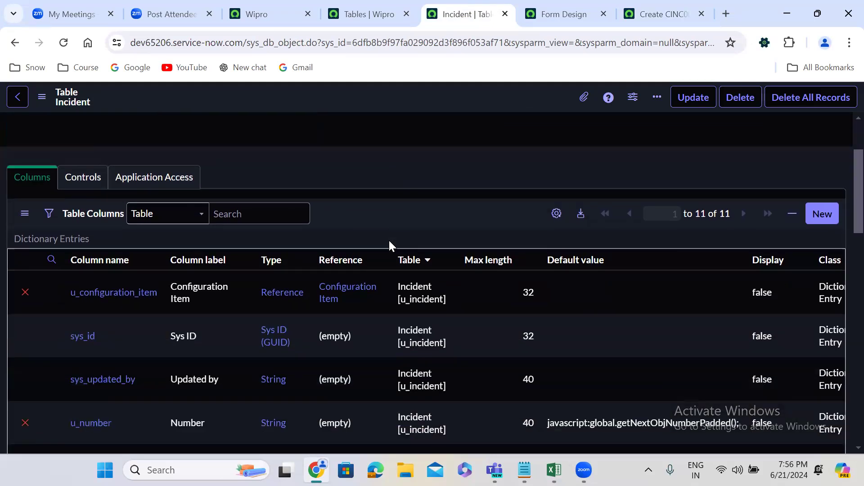
{"action": "left_click", "coordinate": [824, 214]}
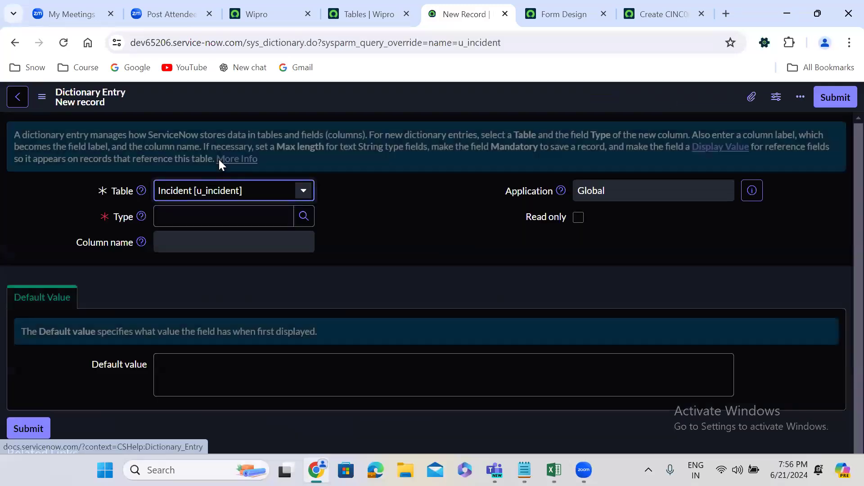
{"action": "left_click", "coordinate": [219, 160]}
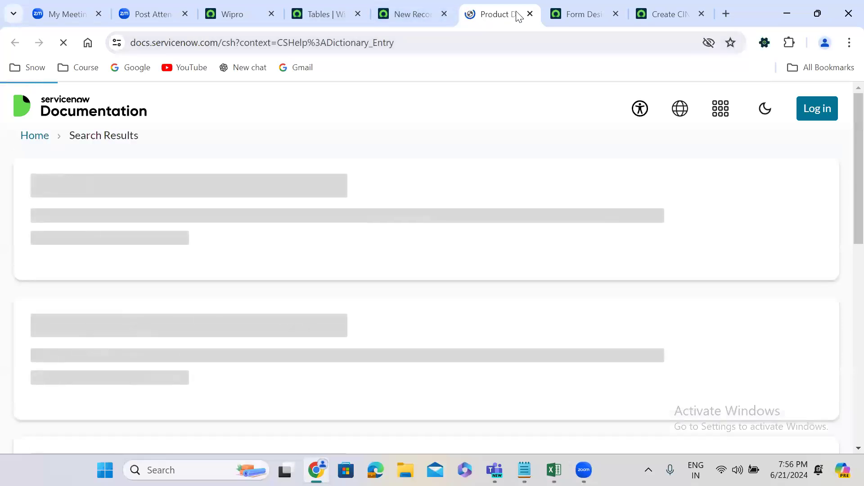
{"action": "left_click", "coordinate": [395, 5]}
{"action": "left_click", "coordinate": [217, 211]}
{"action": "type", "text": "choi"}
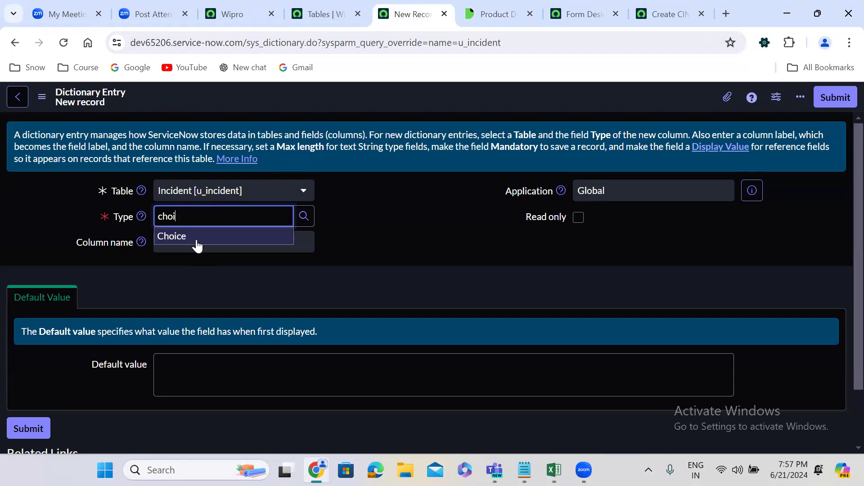
{"action": "left_click", "coordinate": [197, 244]}
Label the choice column Category and submit the dictionary entry.
{"action": "left_click", "coordinate": [193, 242]}
{"action": "type", "text": "Category"}
{"action": "left_click", "coordinate": [341, 286]}
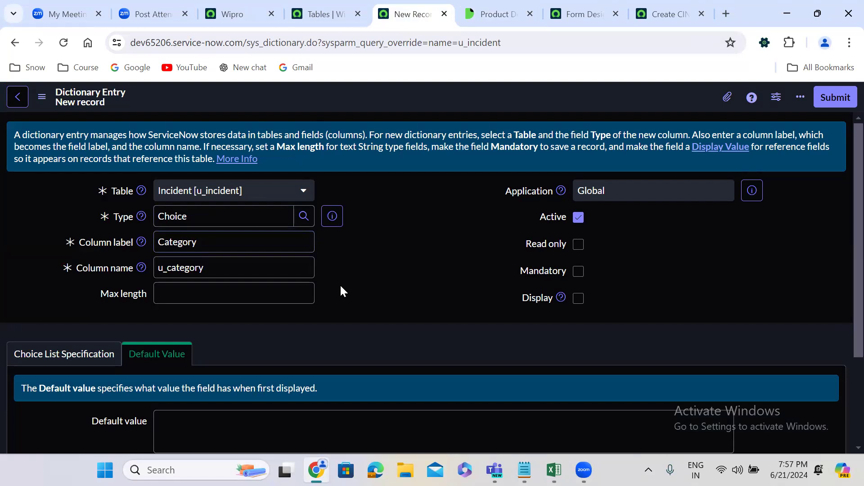
{"action": "left_click", "coordinate": [833, 98]}
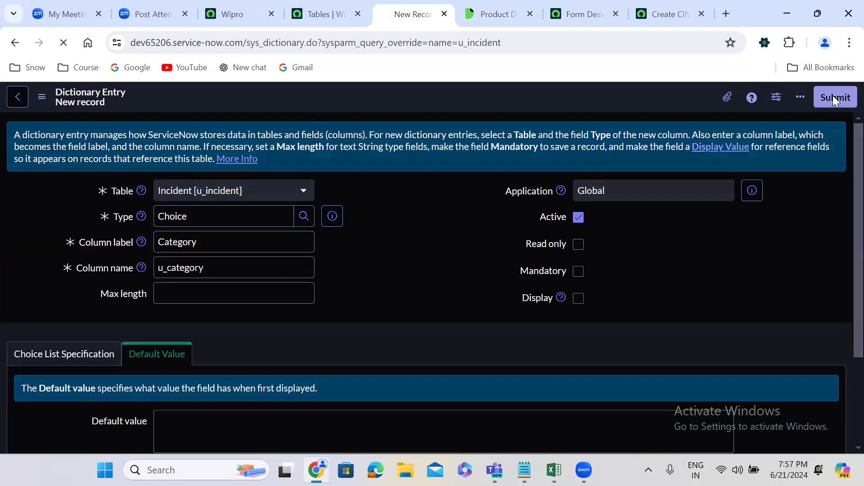
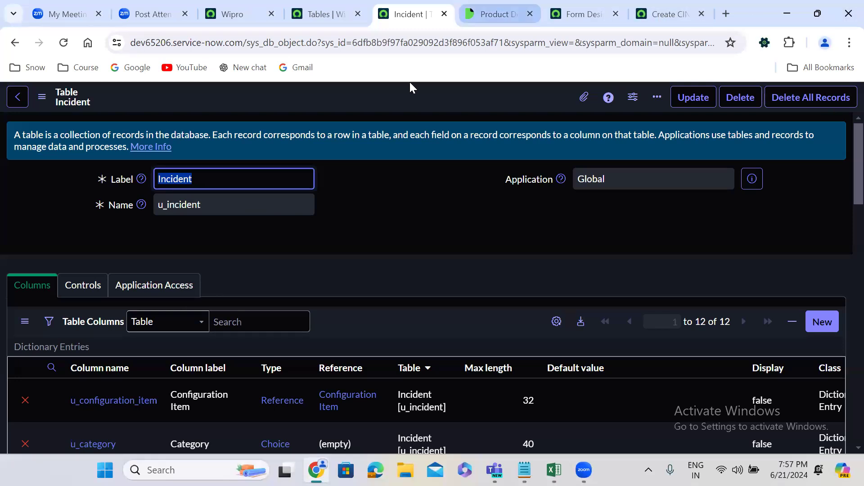
Review the Incident table's columns and related links, close the product documentation page and switch to the table's Form Design page.
{"action": "left_click", "coordinate": [393, 193]}
{"action": "scroll", "coordinate": [394, 194], "scroll_direction": "down", "scroll_amount": 15}
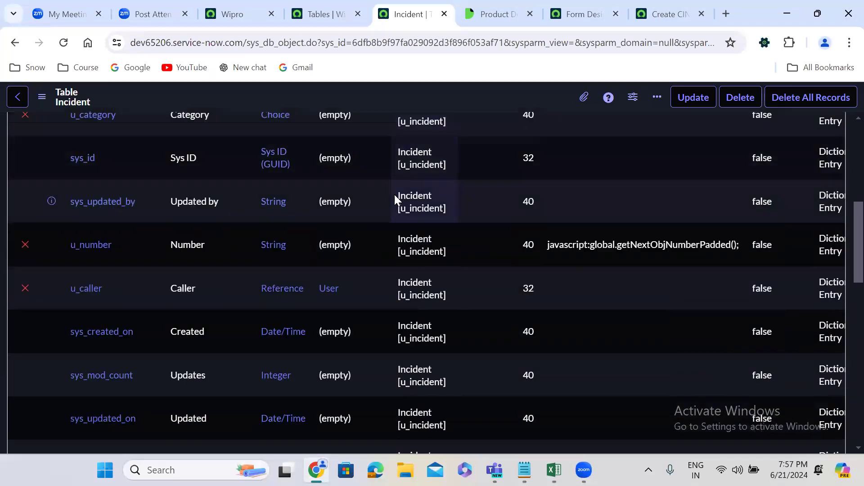
{"action": "scroll", "coordinate": [394, 195], "scroll_direction": "down", "scroll_amount": 5}
{"action": "scroll", "coordinate": [394, 193], "scroll_direction": "up", "scroll_amount": 5}
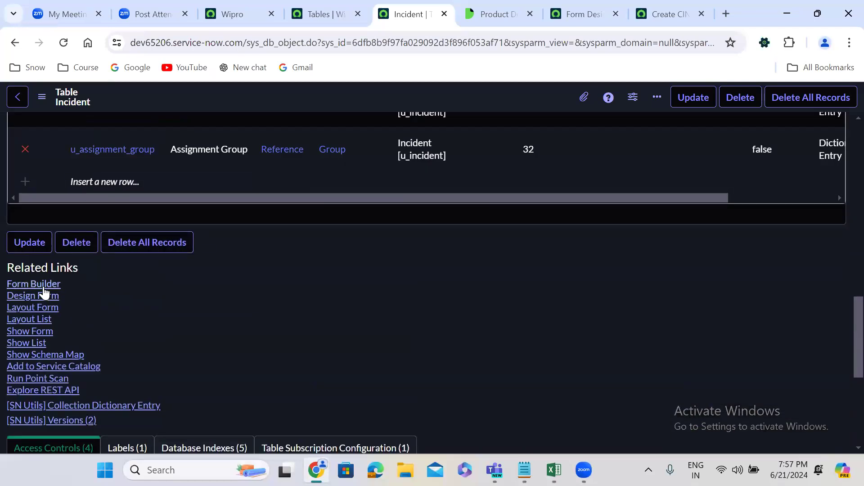
{"action": "left_click", "coordinate": [530, 14]}
{"action": "left_click", "coordinate": [501, 13]}
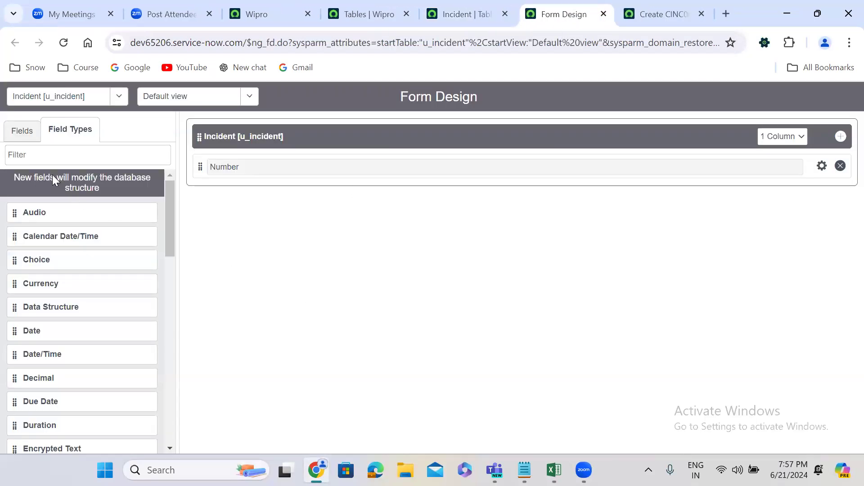
Reload the outdated Form Design page for Incident [u_incident] and decline the suggestion to use Form Builder.
{"action": "left_click", "coordinate": [37, 154]}
{"action": "type", "text": "choi"}
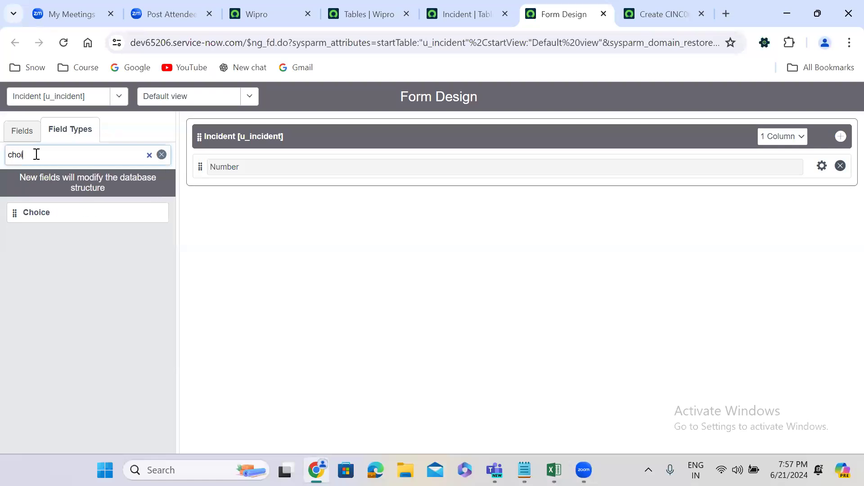
{"action": "left_click", "coordinate": [61, 44]}
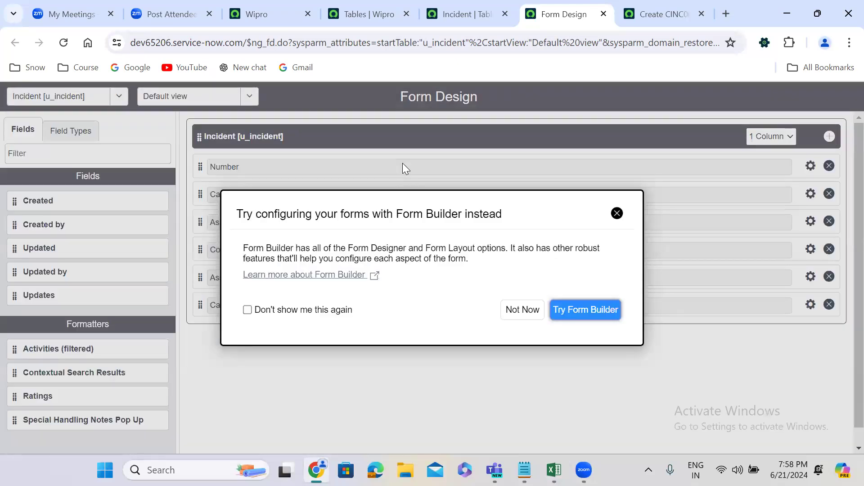
{"action": "left_click", "coordinate": [521, 309]}
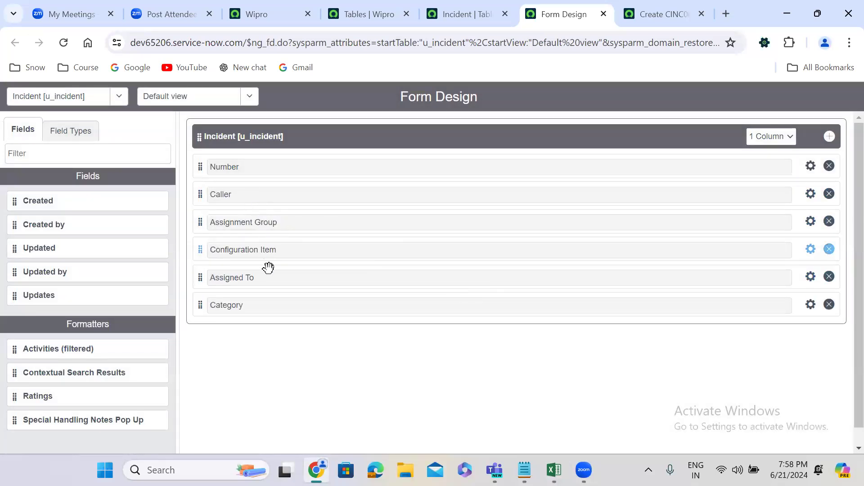
Filter the field types by "choi" and add six new Choice fields below Category on the Incident form.
{"action": "left_click", "coordinate": [70, 131]}
{"action": "left_click", "coordinate": [62, 157]}
{"action": "type", "text": "choi"}
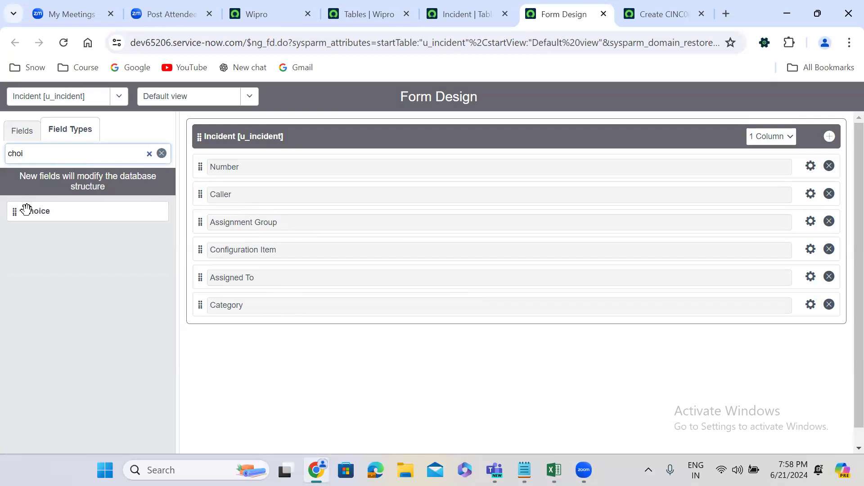
{"action": "left_click_drag", "start_coordinate": [15, 211], "coordinate": [232, 334]}
{"action": "left_click_drag", "start_coordinate": [24, 211], "coordinate": [230, 360]}
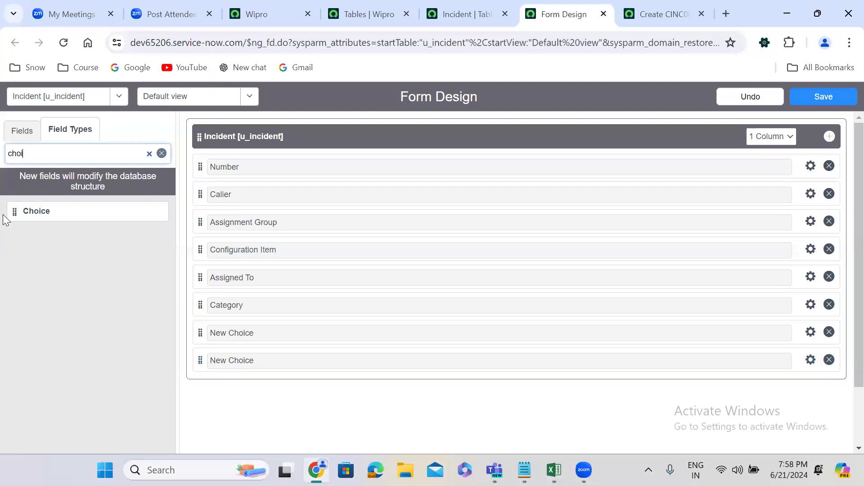
{"action": "left_click_drag", "start_coordinate": [14, 212], "coordinate": [216, 387]}
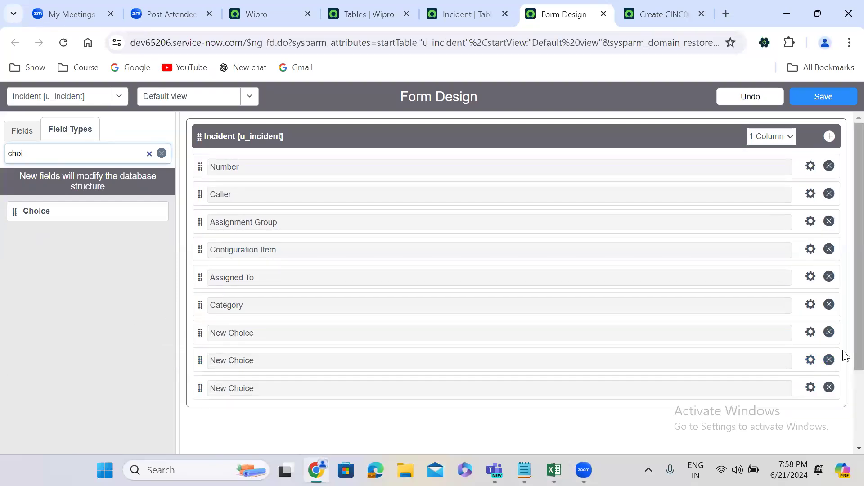
{"action": "left_click_drag", "start_coordinate": [857, 301], "coordinate": [858, 347]}
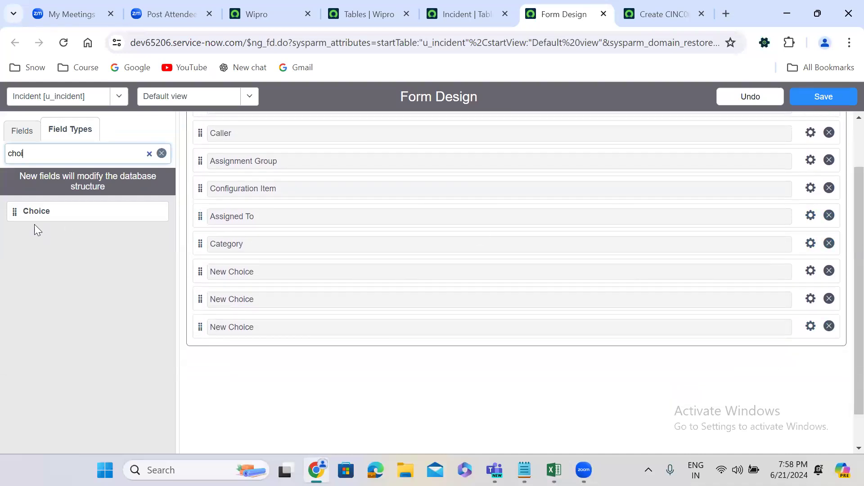
{"action": "left_click_drag", "start_coordinate": [15, 211], "coordinate": [220, 343]}
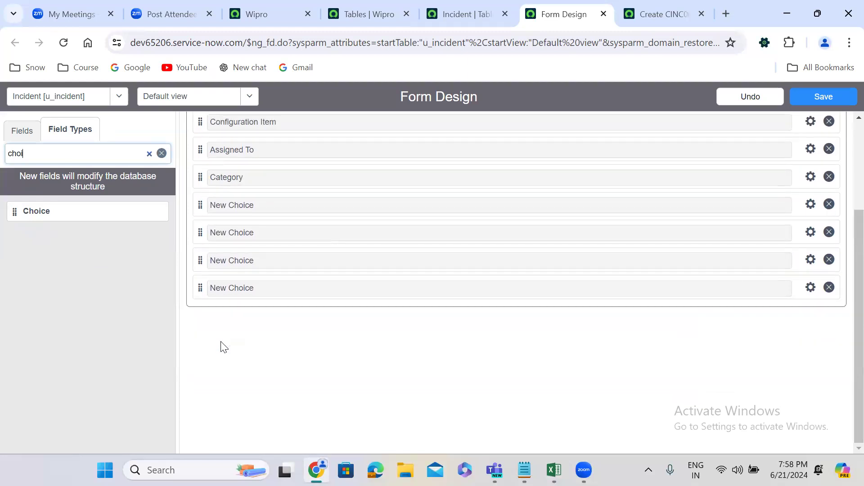
{"action": "left_click_drag", "start_coordinate": [16, 213], "coordinate": [222, 298]}
{"action": "left_click_drag", "start_coordinate": [14, 210], "coordinate": [218, 294]}
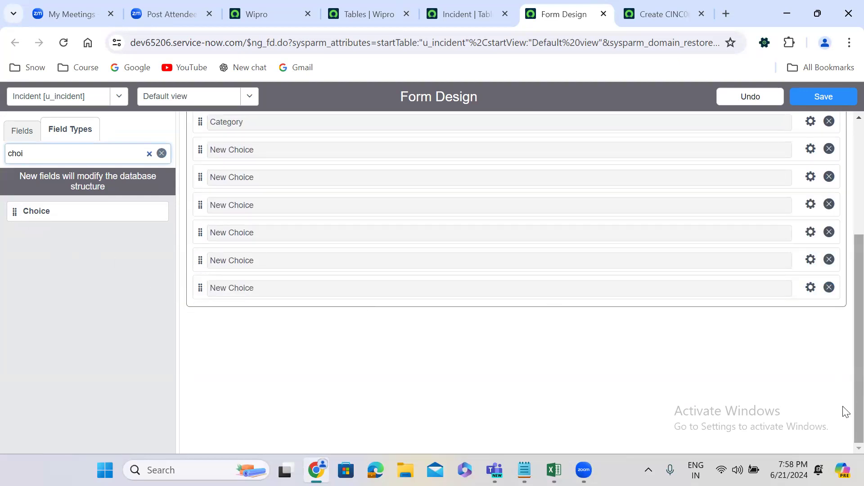
Label the new choice field directly below Category as Contact Type and set its name to u_contact_type.
{"action": "scroll", "coordinate": [845, 382], "scroll_direction": "up", "scroll_amount": 1}
{"action": "scroll", "coordinate": [846, 382], "scroll_direction": "up", "scroll_amount": 2}
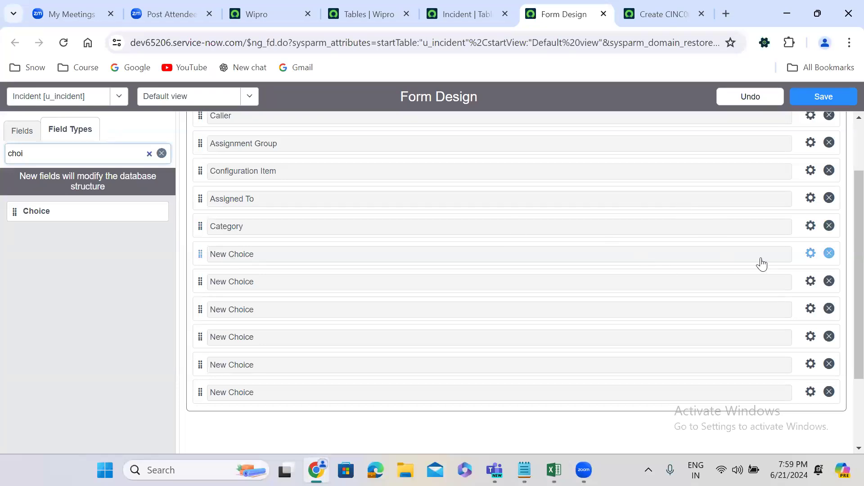
{"action": "left_click", "coordinate": [810, 254]}
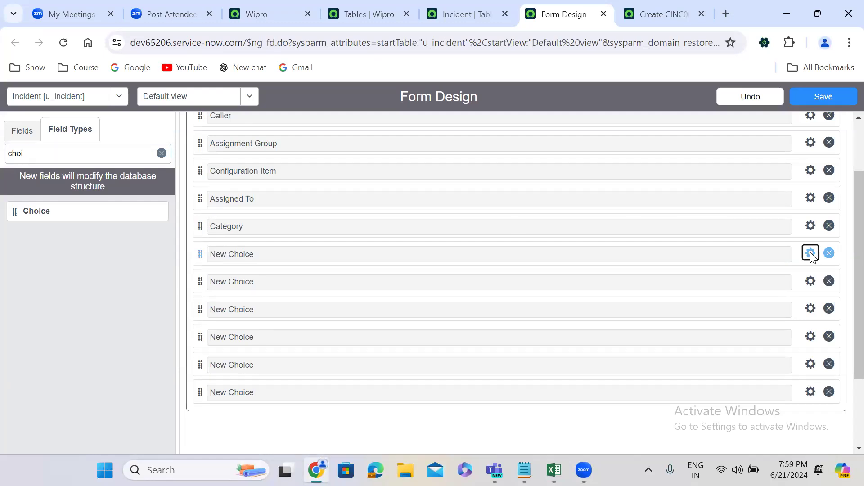
{"action": "left_click", "coordinate": [412, 306]}
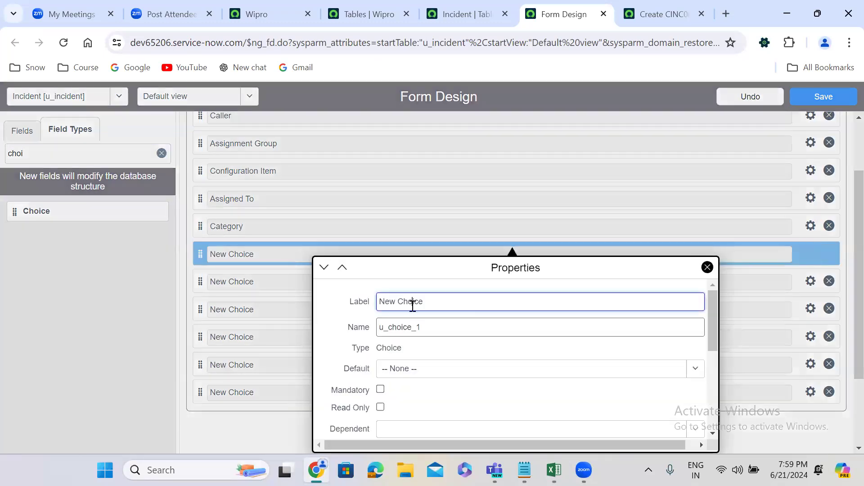
{"action": "double_click", "coordinate": [418, 327]}
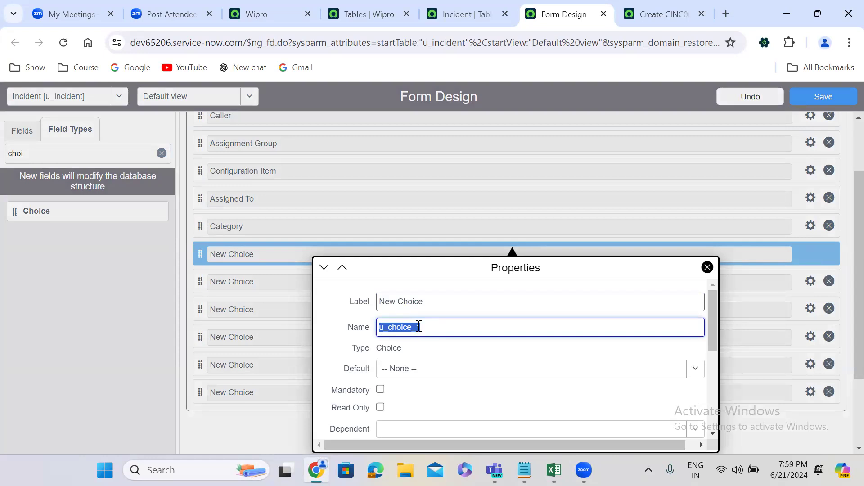
{"action": "triple_click", "coordinate": [417, 305]}
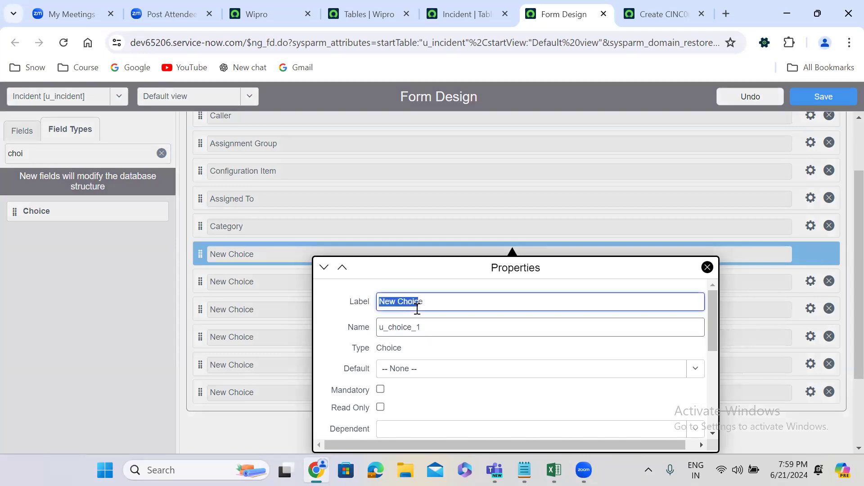
{"action": "type", "text": "Contact Type"}
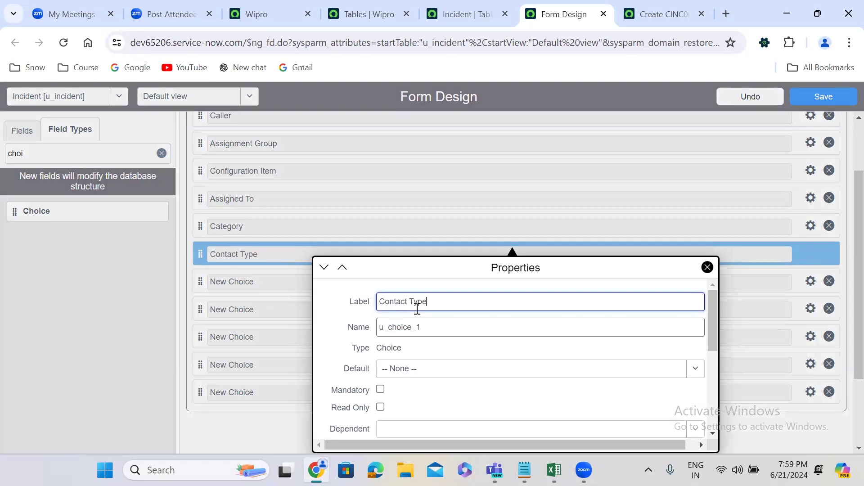
{"action": "double_click", "coordinate": [391, 327]}
{"action": "type", "text": "u_"}
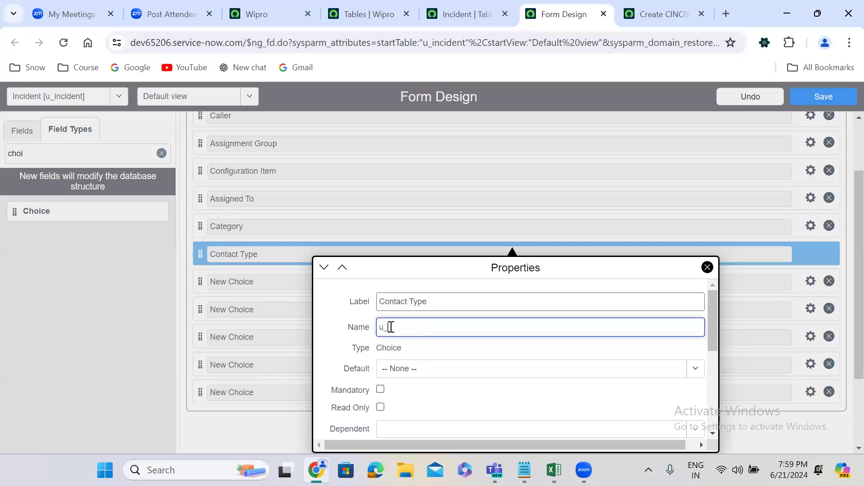
{"action": "type", "text": "contact_type"}
{"action": "left_click", "coordinate": [737, 352]}
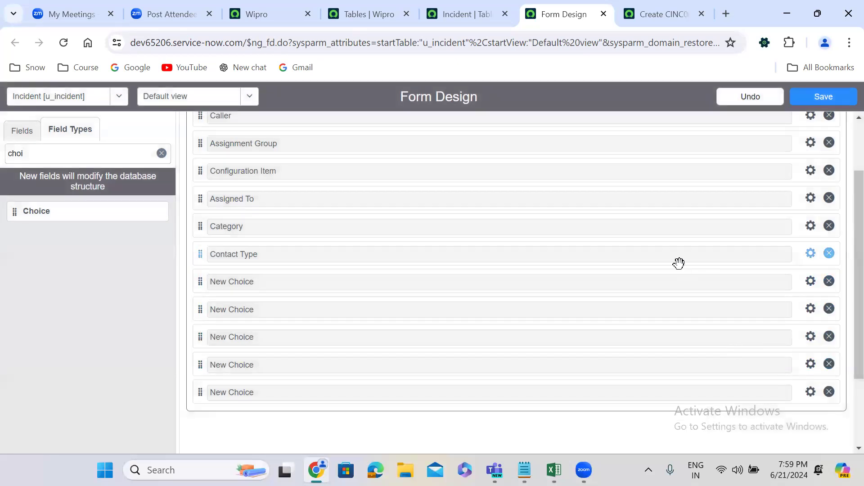
Move the next new choice field between Category and Contact Type, labelling it Sub category with the name u_sub_category.
{"action": "left_click_drag", "start_coordinate": [199, 282], "coordinate": [201, 234]}
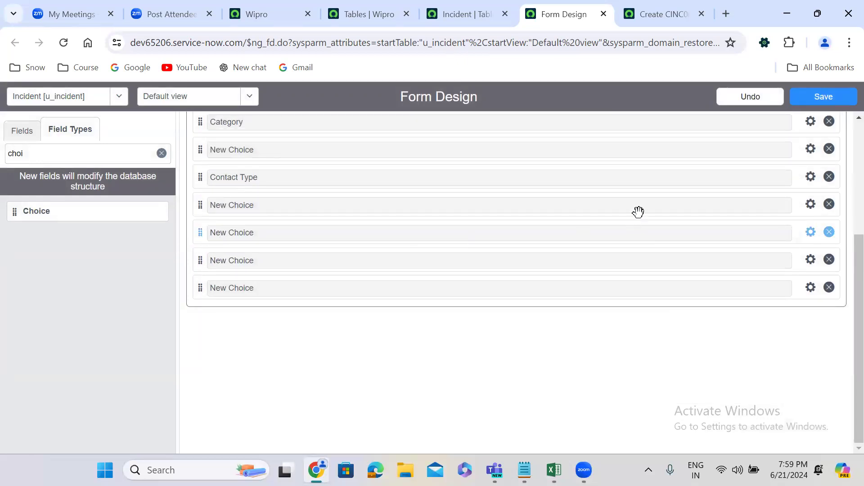
{"action": "scroll", "coordinate": [844, 315], "scroll_direction": "up", "scroll_amount": 2}
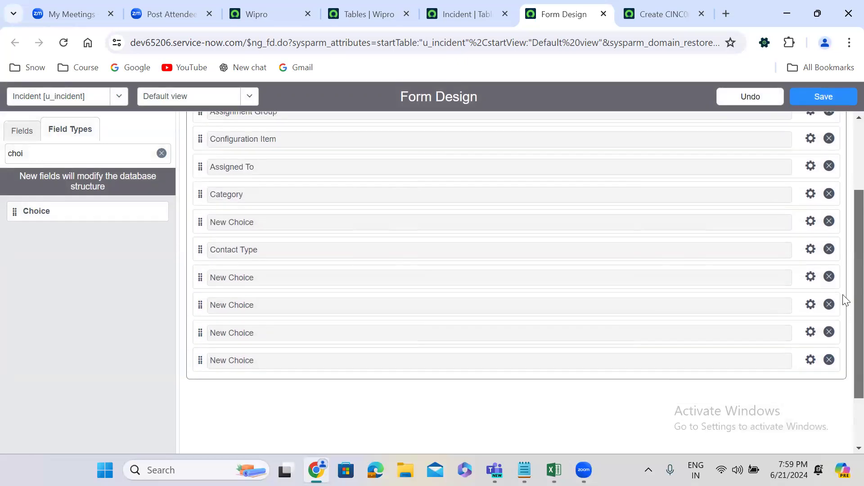
{"action": "left_click", "coordinate": [811, 222]}
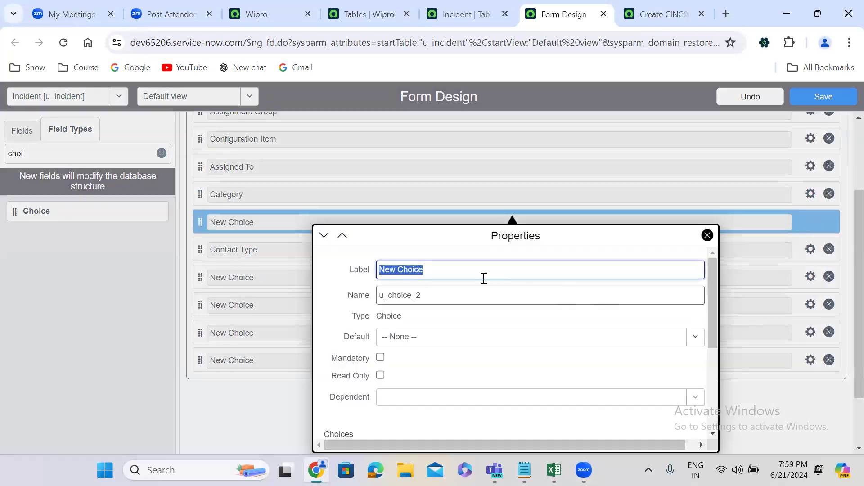
{"action": "type", "text": "Sub "}
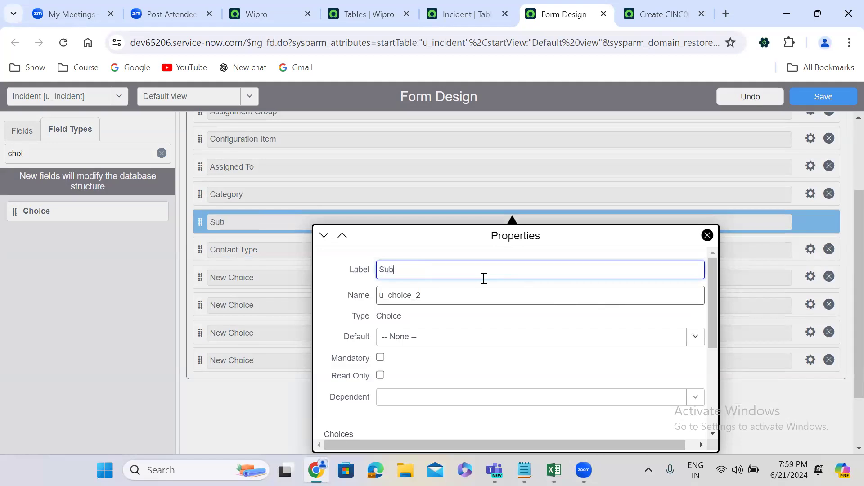
{"action": "type", "text": "category"}
{"action": "left_click", "coordinate": [428, 293]}
{"action": "type", "text": "u_"}
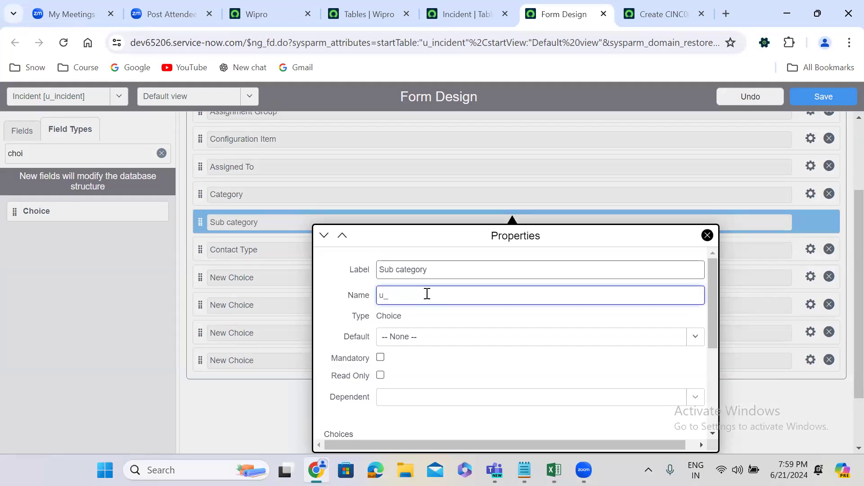
{"action": "type", "text": "sub_category"}
{"action": "left_click", "coordinate": [246, 408]}
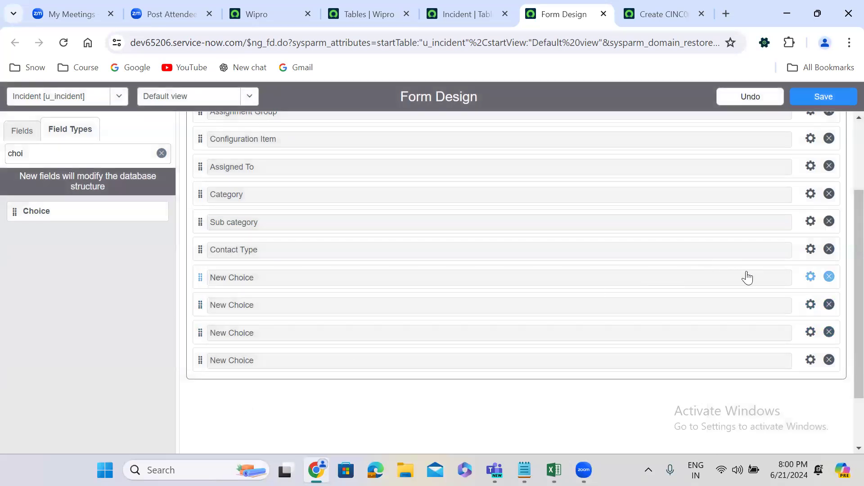
Label the new choice field below Contact Type as State and set its name to u_state.
{"action": "left_click", "coordinate": [810, 277]}
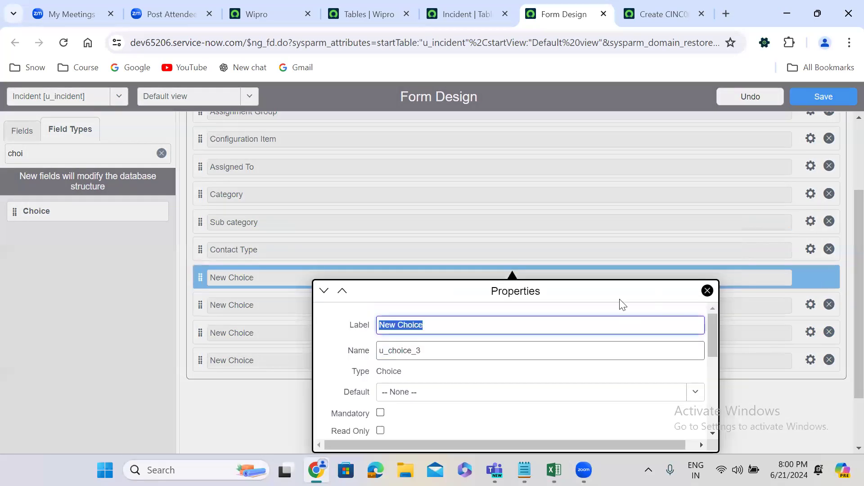
{"action": "type", "text": "State"}
{"action": "double_click", "coordinate": [431, 354]}
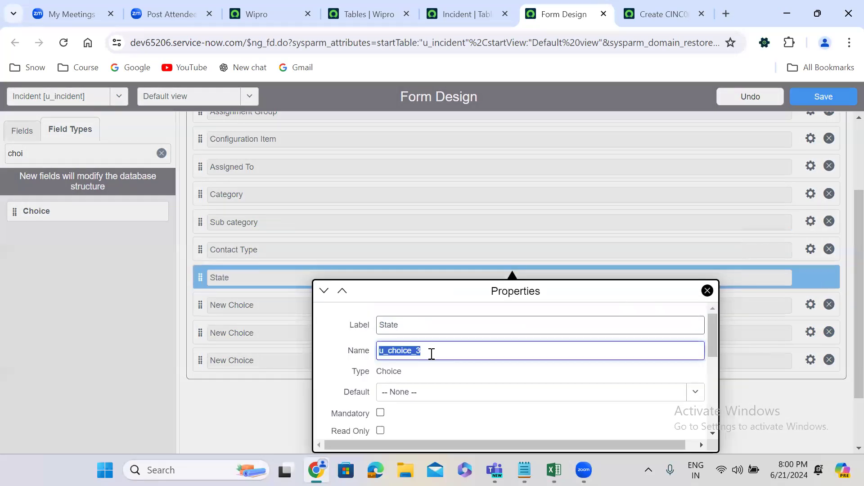
{"action": "type", "text": "u_state"}
{"action": "left_click", "coordinate": [236, 421]}
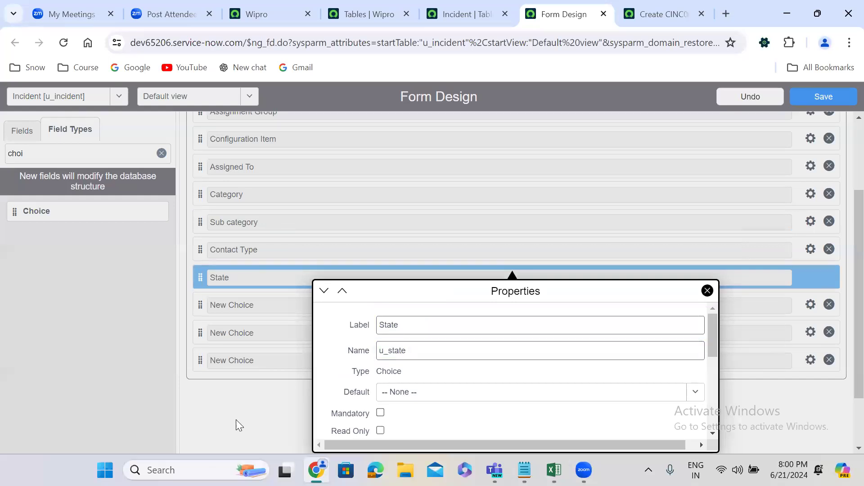
{"action": "left_click", "coordinate": [236, 420]}
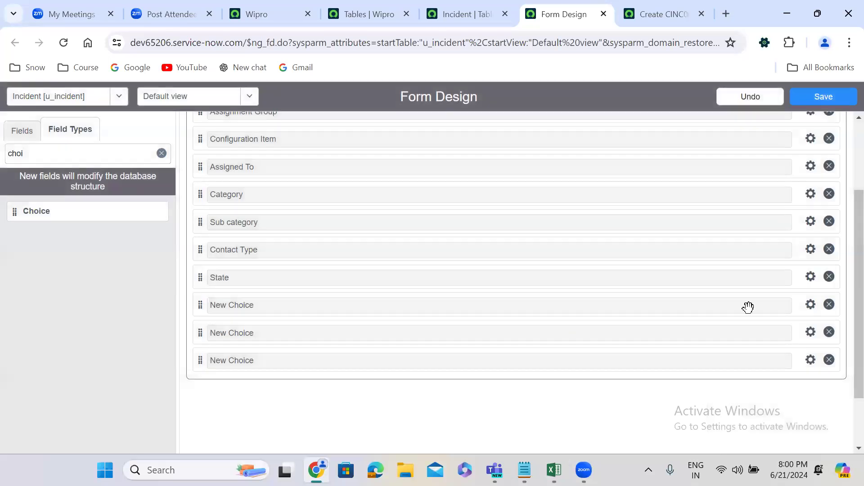
Label the new choice field below State as Impact and set its name to u_impact.
{"action": "left_click", "coordinate": [811, 305]}
{"action": "type", "text": "Impact"}
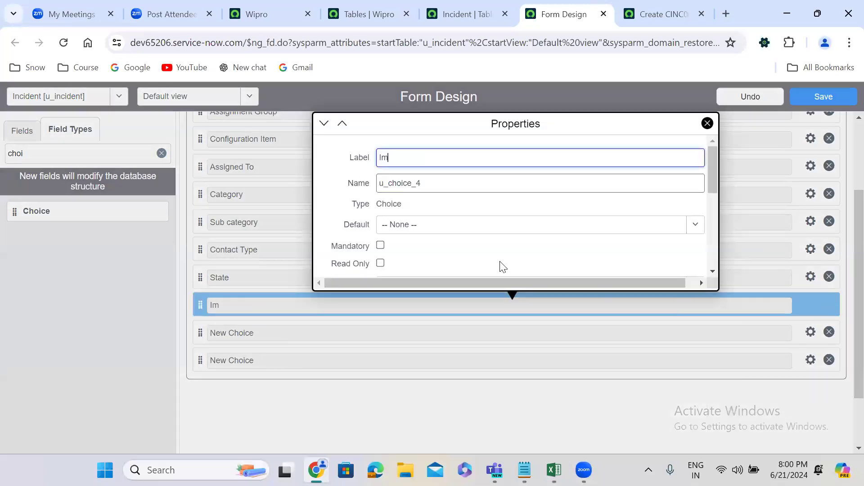
{"action": "double_click", "coordinate": [422, 182]}
{"action": "type", "text": "u_impact"}
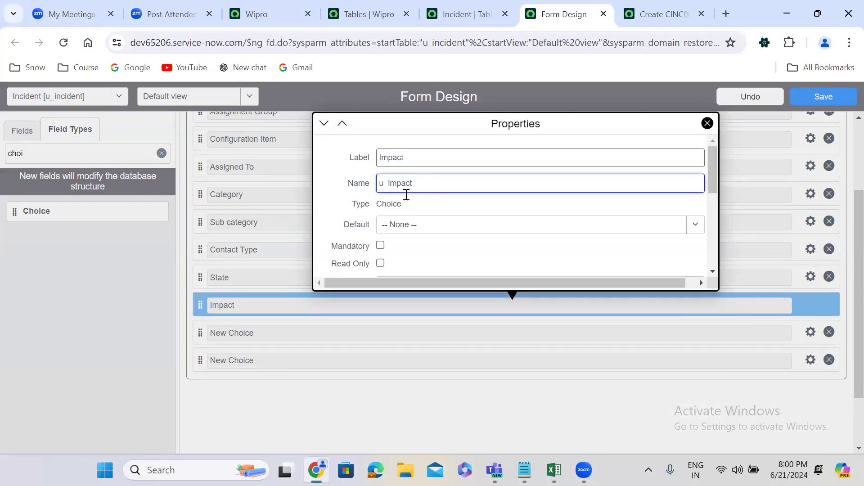
{"action": "left_click", "coordinate": [301, 347]}
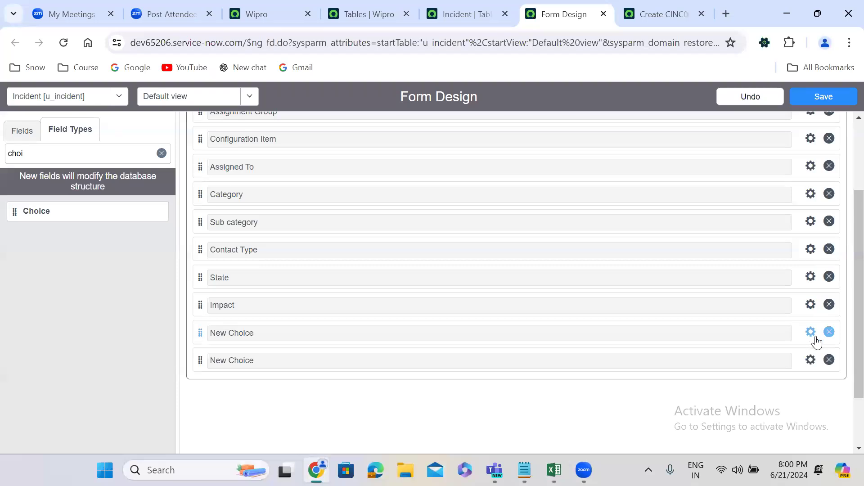
Label the new choice field directly below Impact as Urgency and set its name to u_urgency.
{"action": "left_click", "coordinate": [811, 333]}
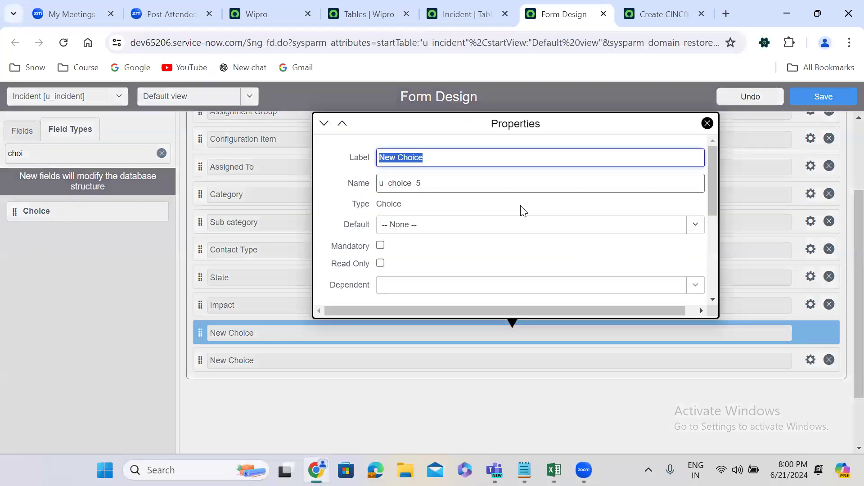
{"action": "type", "text": "Ur"}
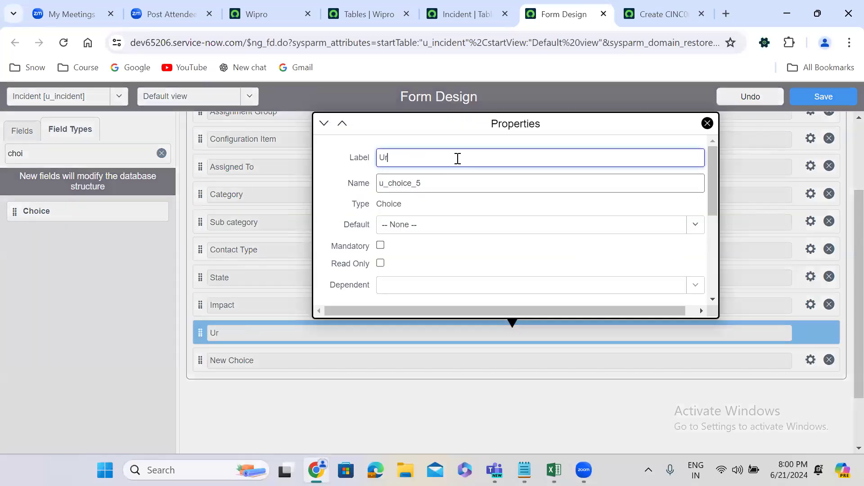
{"action": "type", "text": "gency"}
{"action": "double_click", "coordinate": [427, 191]}
{"action": "type", "text": "u"}
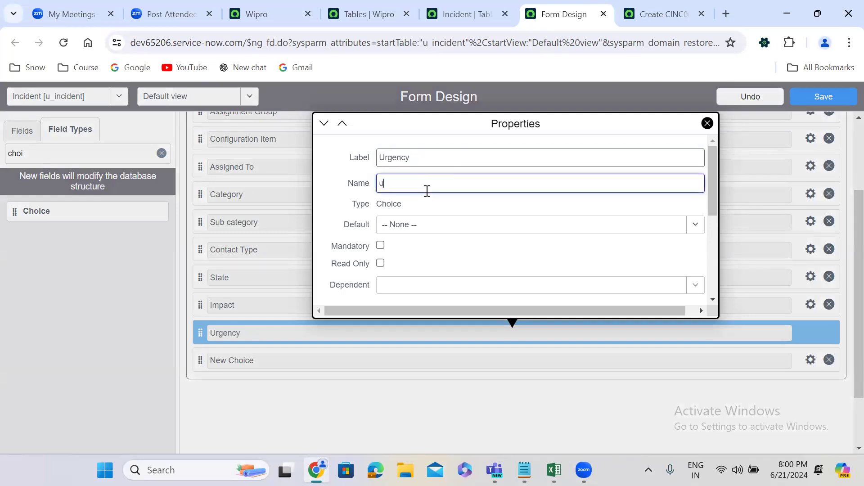
{"action": "type", "text": "_urgency"}
{"action": "double_click", "coordinate": [427, 191]}
{"action": "left_click", "coordinate": [268, 257]}
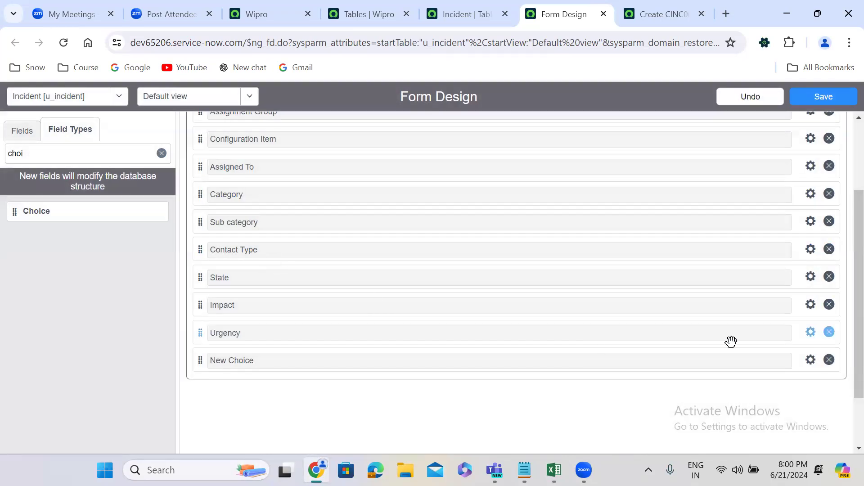
Label the last new choice field, below Urgency, as Priority, set its name to priority, and recheck its properties.
{"action": "left_click", "coordinate": [811, 360]}
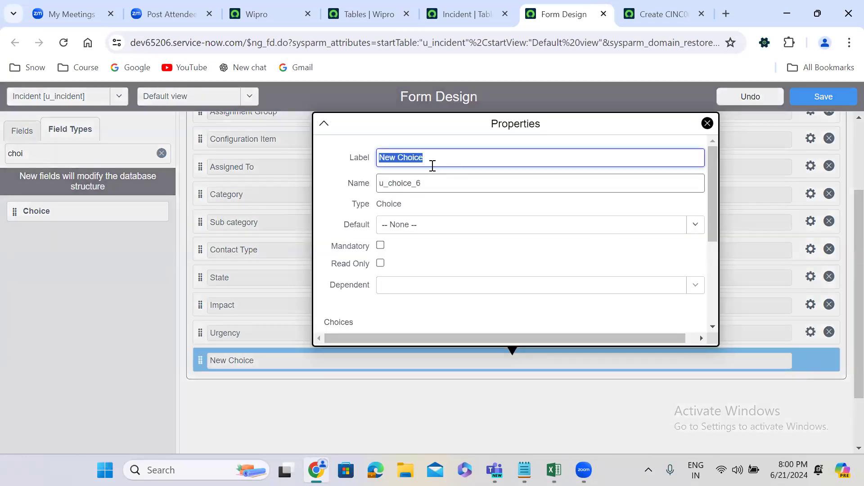
{"action": "type", "text": "Priority"}
{"action": "double_click", "coordinate": [422, 186]}
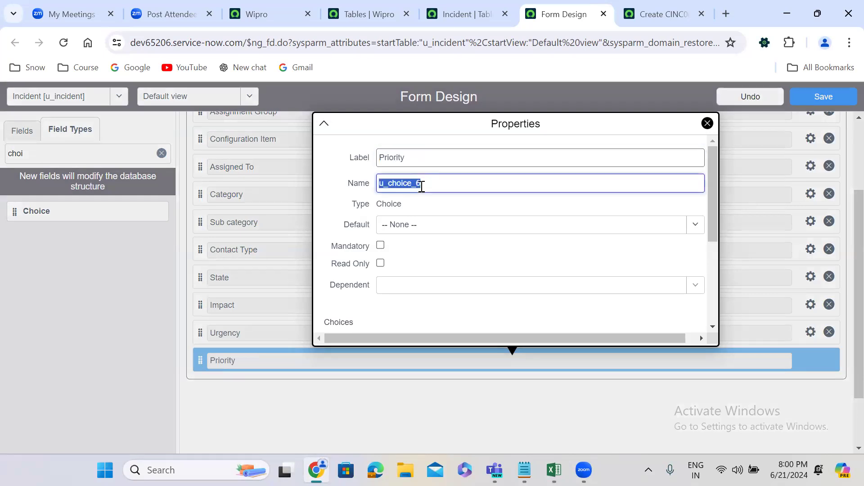
{"action": "type", "text": "priority"}
{"action": "left_click", "coordinate": [524, 354]}
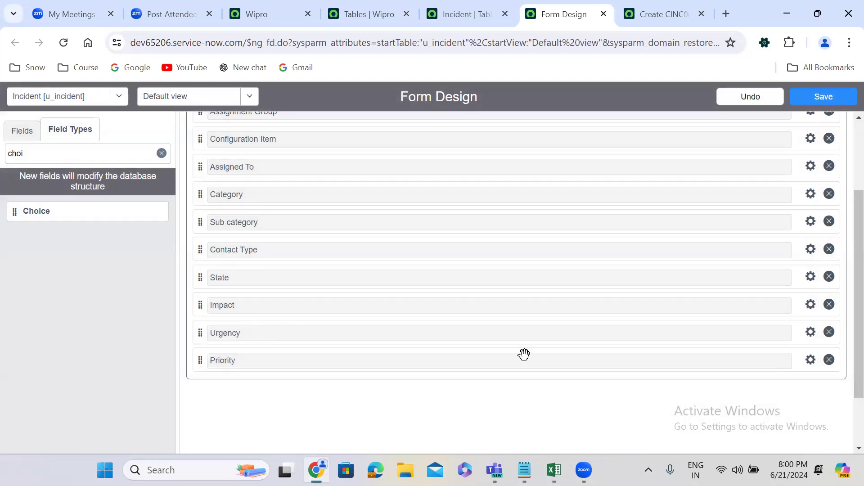
{"action": "left_click", "coordinate": [811, 359]}
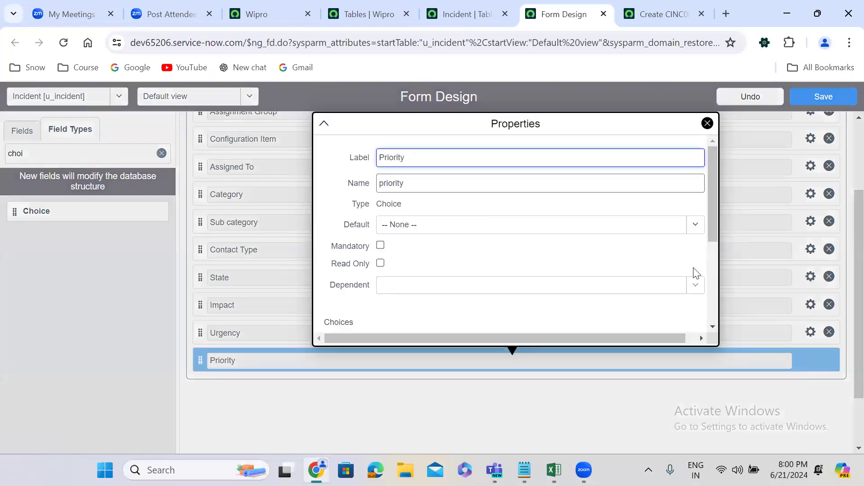
{"action": "left_click", "coordinate": [738, 288]}
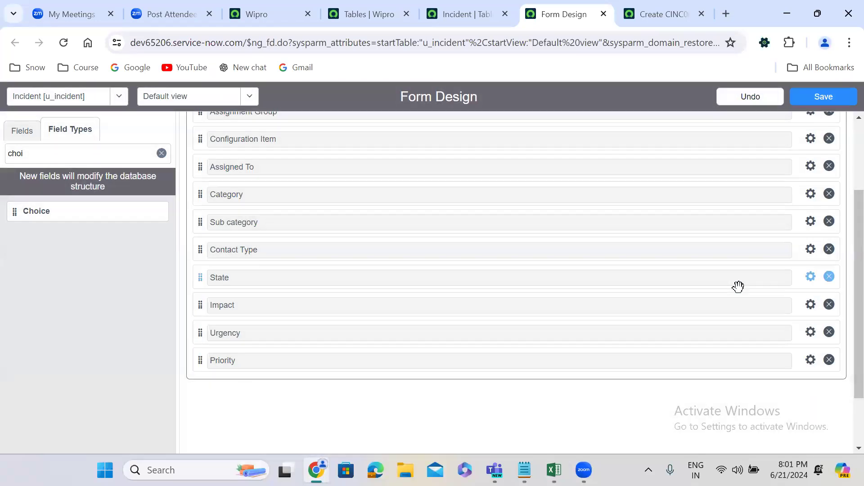
Save the form design and reload the new Incident record form.
{"action": "left_click", "coordinate": [822, 97]}
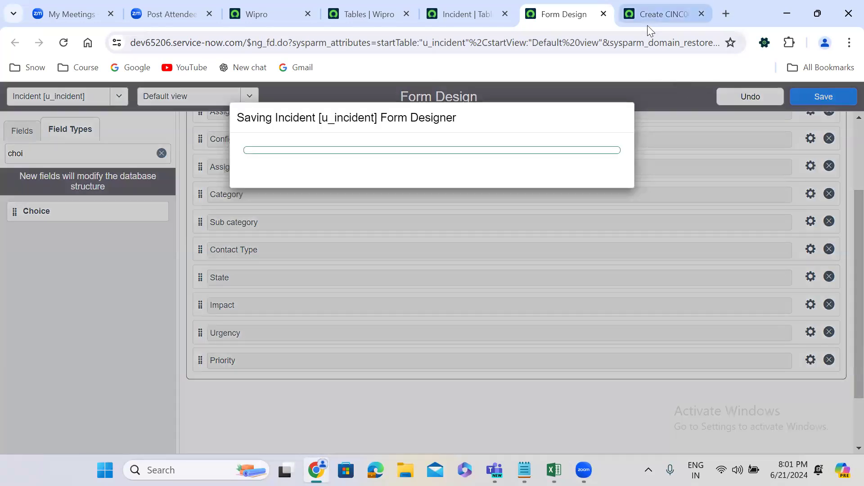
{"action": "left_click", "coordinate": [652, 11]}
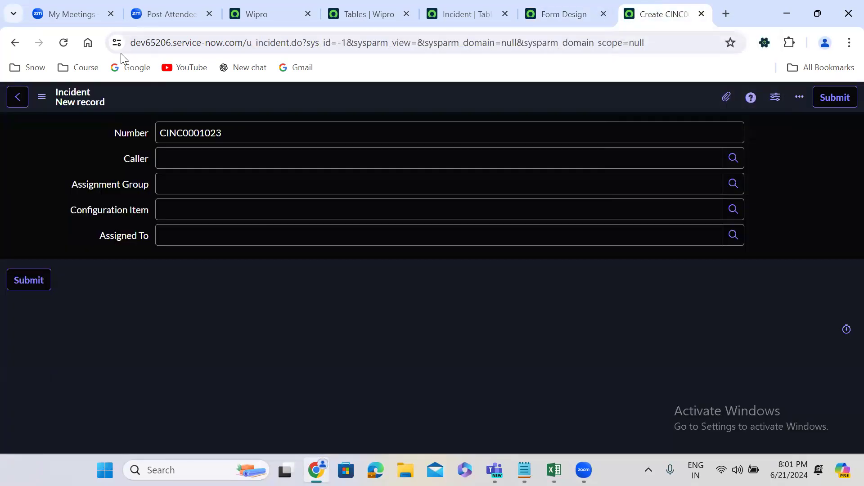
{"action": "left_click", "coordinate": [63, 43]}
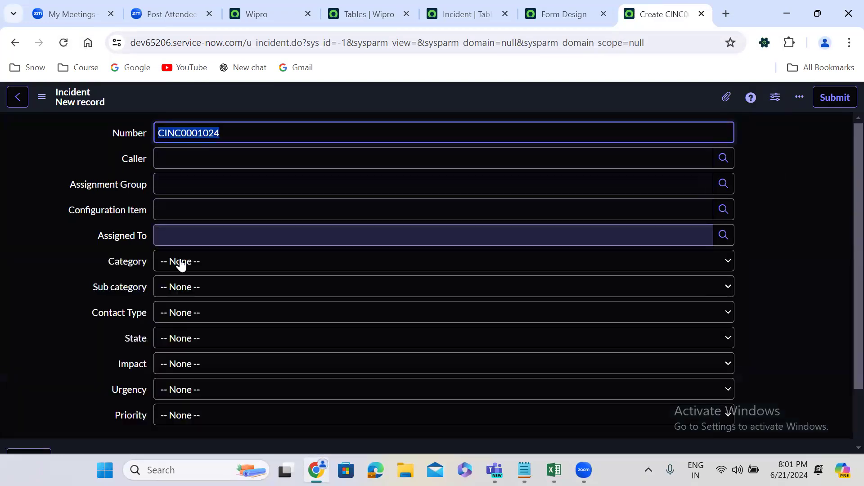
Examine the options offered by the Category, Sub category, Contact Type and State fields on the new Incident record.
{"action": "left_click", "coordinate": [181, 265]}
{"action": "left_click", "coordinate": [184, 278]}
{"action": "left_click", "coordinate": [187, 287]}
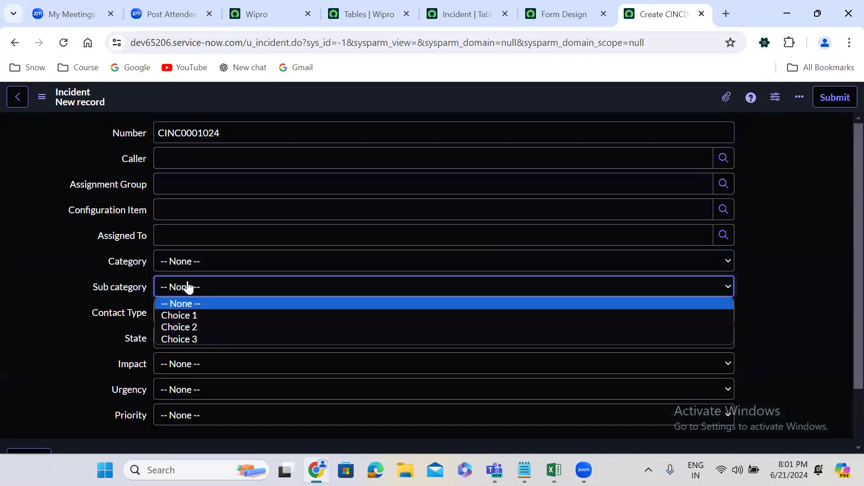
{"action": "left_click", "coordinate": [188, 287]}
{"action": "left_click", "coordinate": [195, 311]}
{"action": "left_click", "coordinate": [199, 331]}
{"action": "left_click", "coordinate": [200, 339]}
{"action": "left_click", "coordinate": [200, 346]}
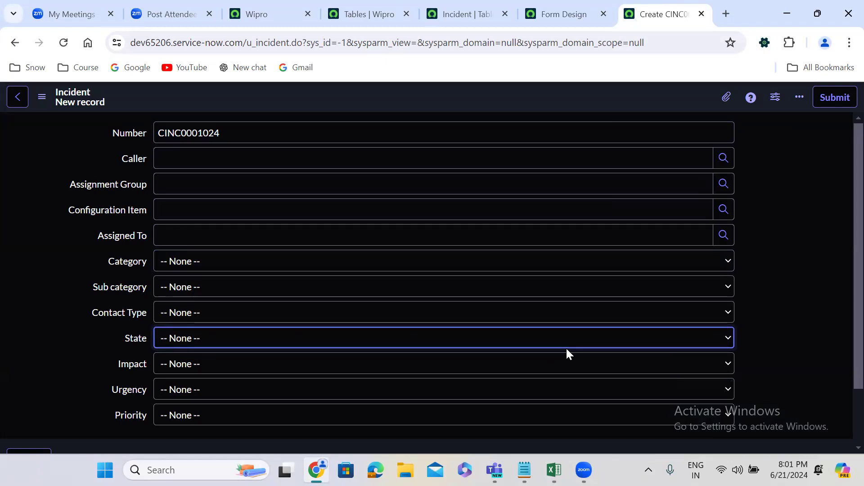
{"action": "scroll", "coordinate": [843, 279], "scroll_direction": "down", "scroll_amount": 3}
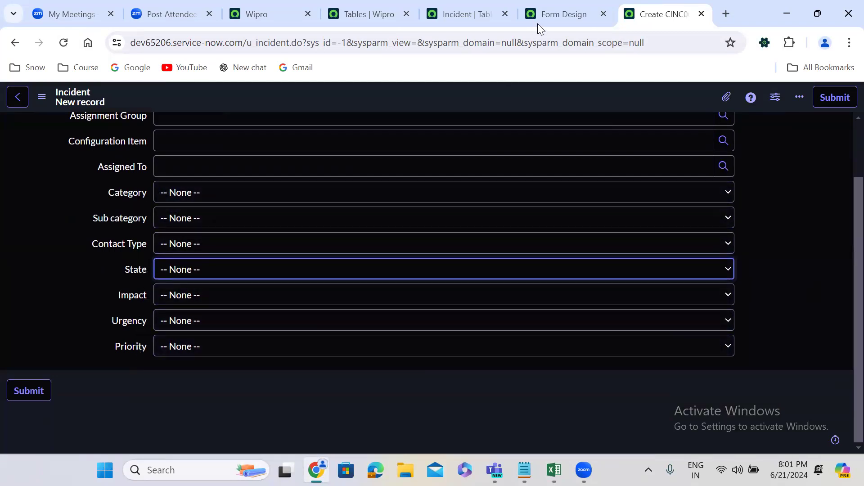
Return to the form designer and create a set of choices for the Category field.
{"action": "left_click", "coordinate": [577, 8]}
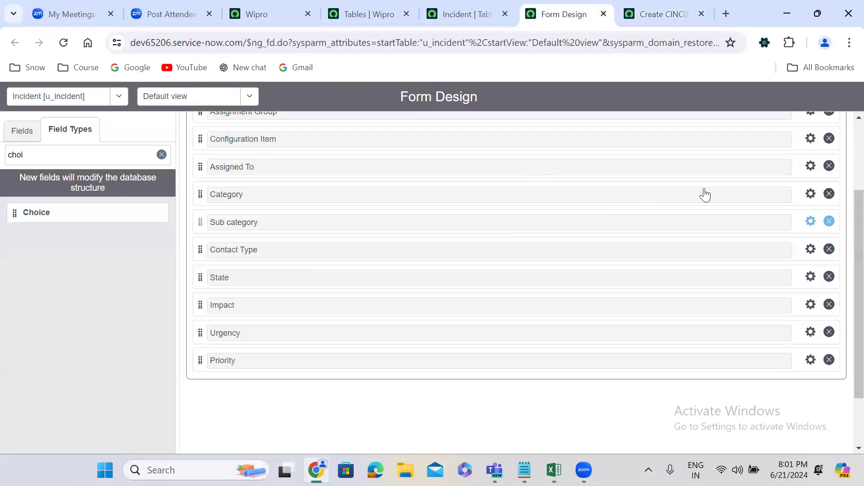
{"action": "left_click", "coordinate": [810, 195]}
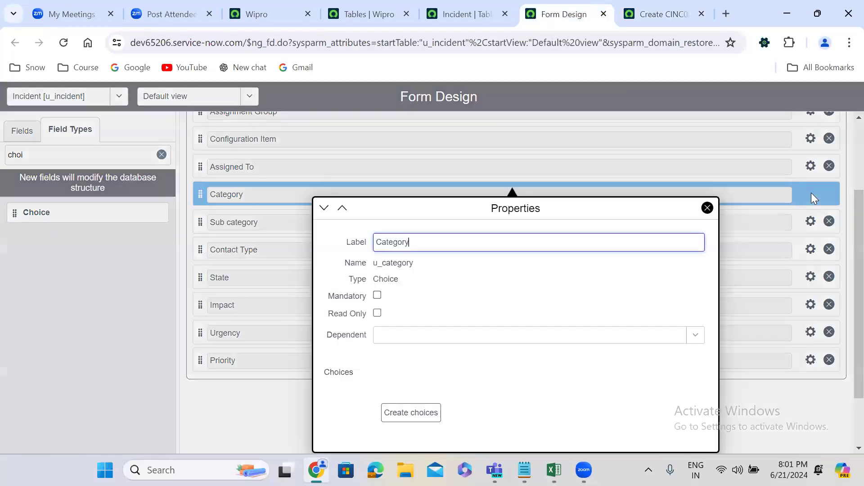
{"action": "key", "text": "Tab"}
{"action": "left_click", "coordinate": [845, 295]}
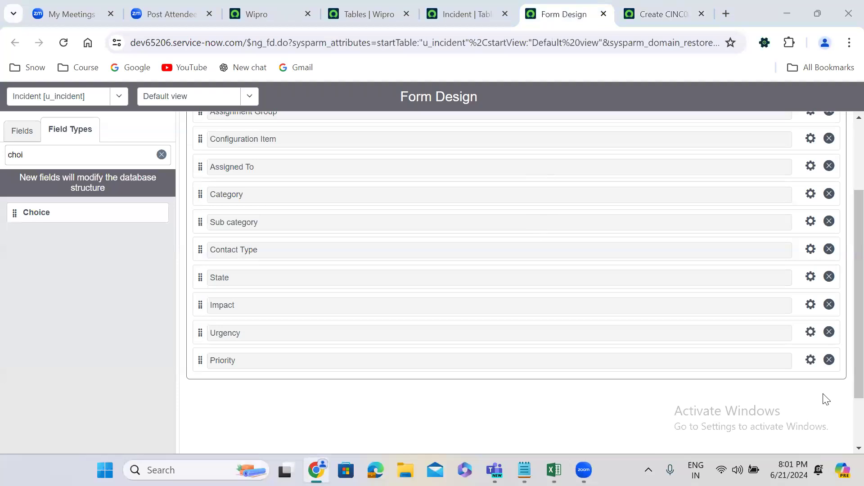
{"action": "left_click", "coordinate": [811, 194]}
{"action": "left_click", "coordinate": [427, 414]}
{"action": "left_click_drag", "start_coordinate": [712, 302], "coordinate": [713, 399]}
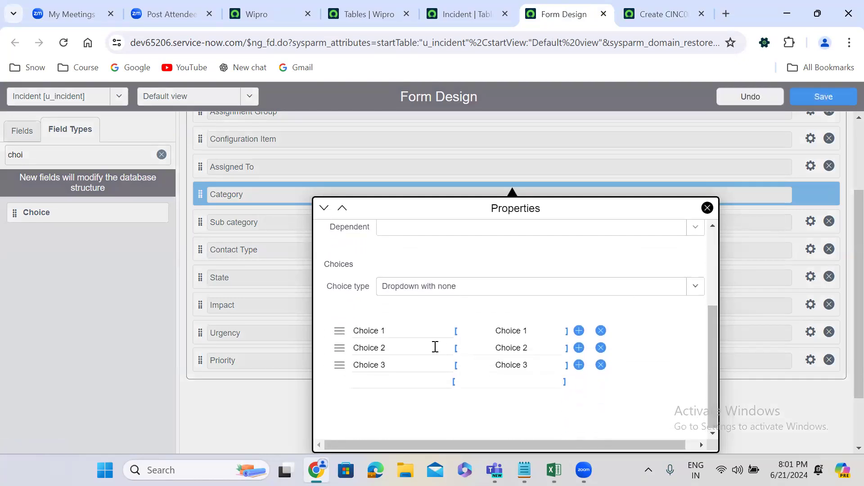
Replace the three default Category choices with Software, Hardware and Network.
{"action": "left_click", "coordinate": [395, 332]}
{"action": "key", "text": "BackSpace"}
{"action": "type", "text": "S"}
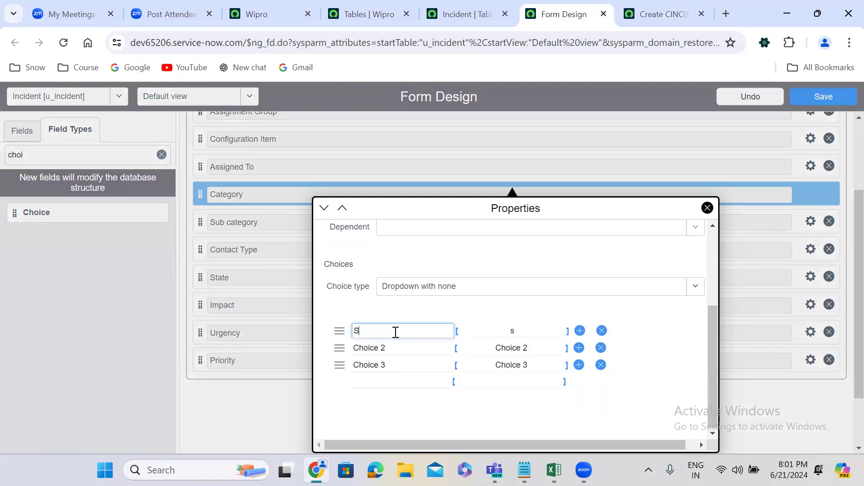
{"action": "type", "text": "oftware"}
{"action": "triple_click", "coordinate": [405, 346]}
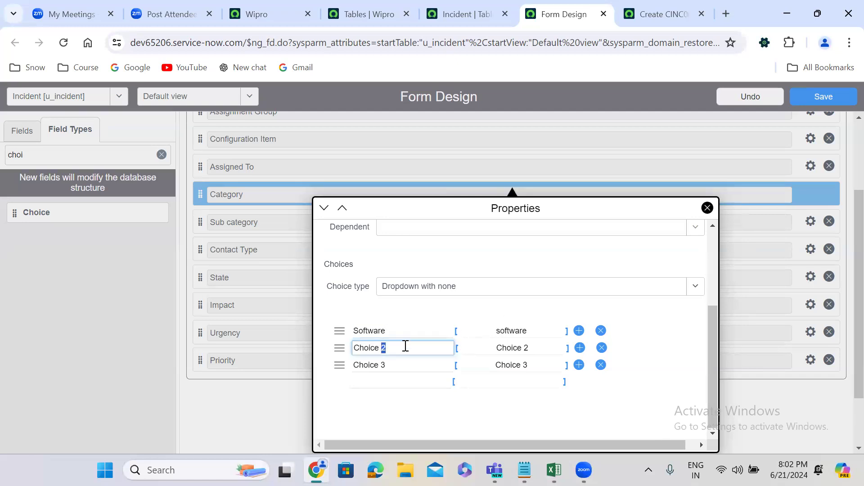
{"action": "type", "text": "H"}
{"action": "key", "text": "BackSpace"}
{"action": "type", "text": "Hardware"}
{"action": "triple_click", "coordinate": [390, 365]}
{"action": "key", "text": "BackSpace"}
{"action": "type", "text": "Network"}
Add Database and Inquiry to the end of the Category choices and close the field's properties.
{"action": "left_click", "coordinate": [390, 378]}
{"action": "type", "text": "Database"}
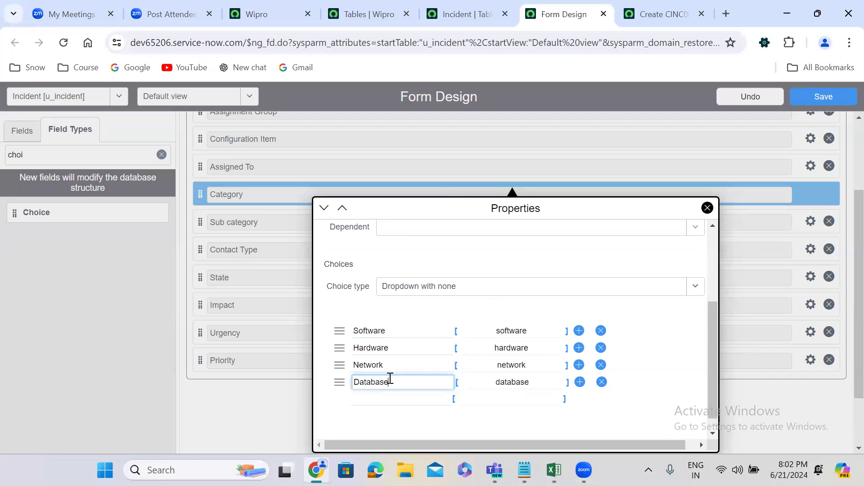
{"action": "left_click", "coordinate": [389, 393]}
{"action": "type", "text": "I"}
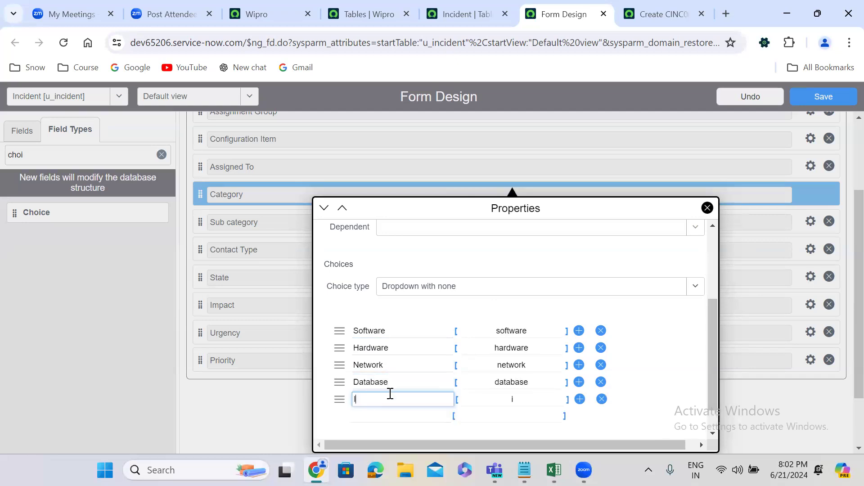
{"action": "type", "text": "nquiry"}
{"action": "left_click", "coordinate": [739, 383]}
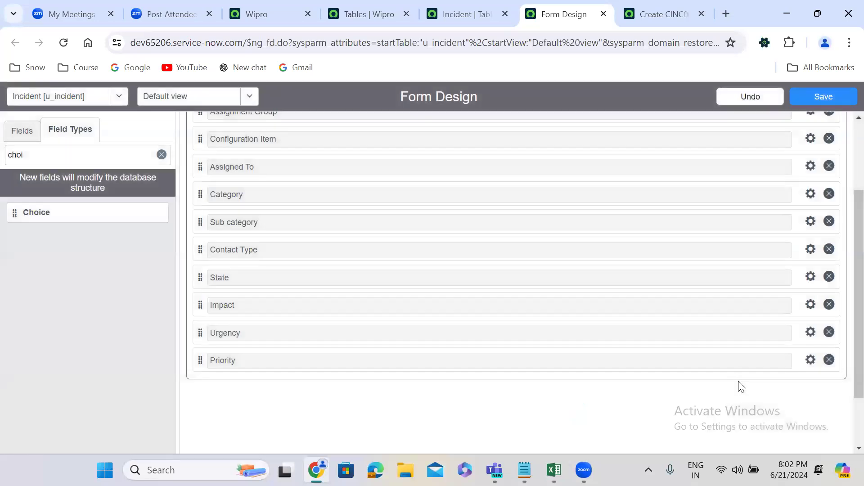
Relabel the three default Sub category choices as Unix, Linux and Windows.
{"action": "left_click", "coordinate": [810, 222]}
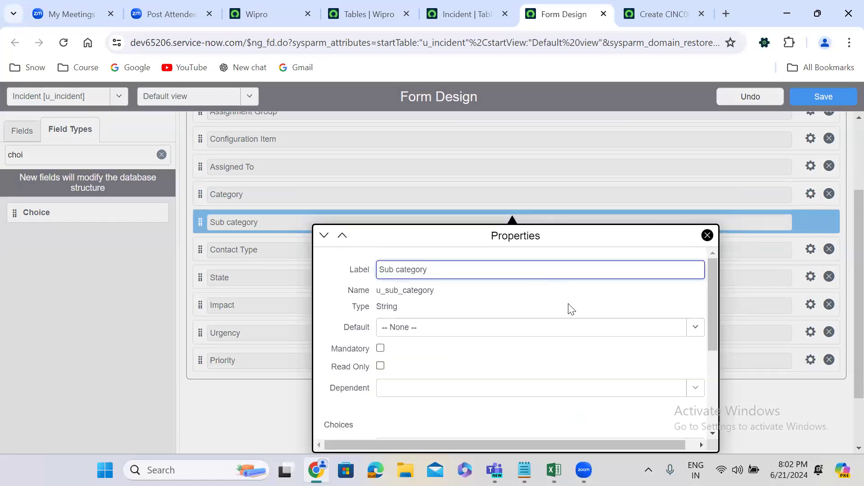
{"action": "left_click_drag", "start_coordinate": [713, 286], "coordinate": [717, 382]}
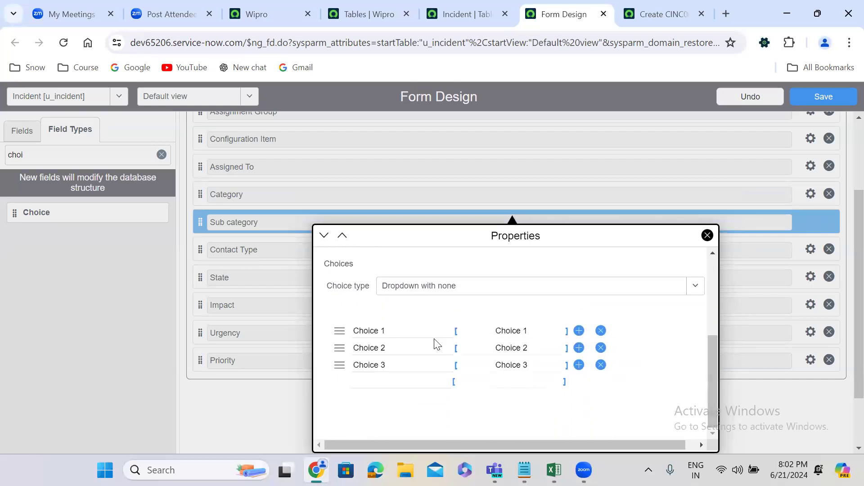
{"action": "triple_click", "coordinate": [402, 331]}
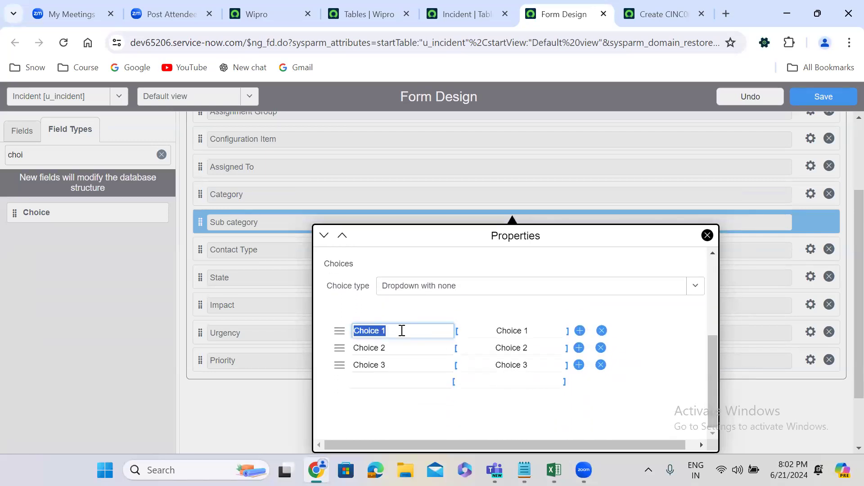
{"action": "key", "text": "BackSpace"}
{"action": "type", "text": "Unix"}
{"action": "left_click", "coordinate": [393, 347]}
{"action": "key", "text": "ctrl+a"}
{"action": "type", "text": "Linux"}
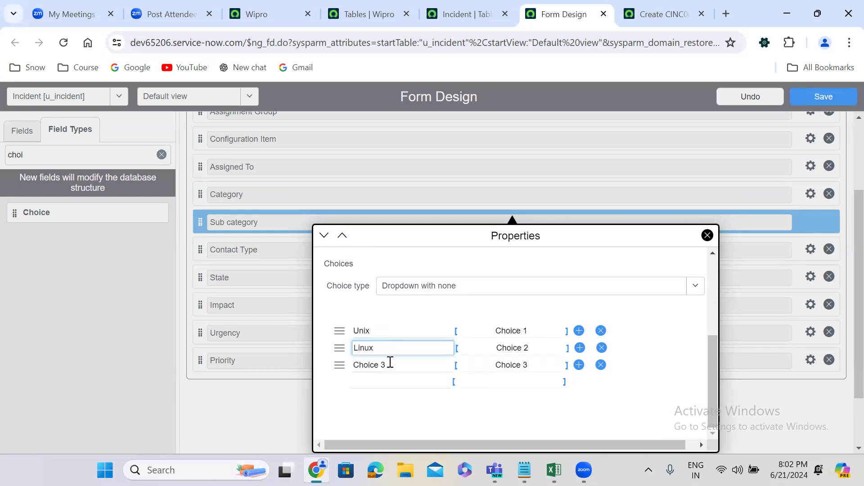
{"action": "left_click", "coordinate": [390, 363]}
{"action": "key", "text": "ctrl+a"}
{"action": "type", "text": "Windows"}
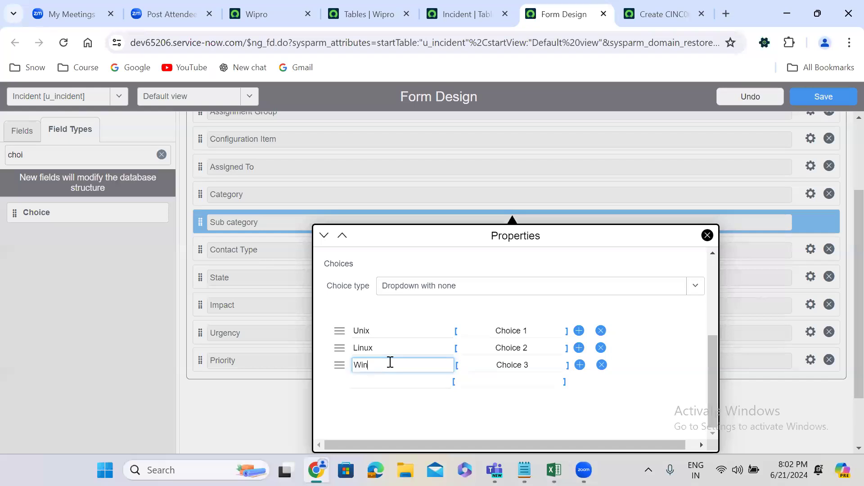
Add SQL, Oracle and Sybase below Windows in the Sub category choices.
{"action": "left_click", "coordinate": [392, 382]}
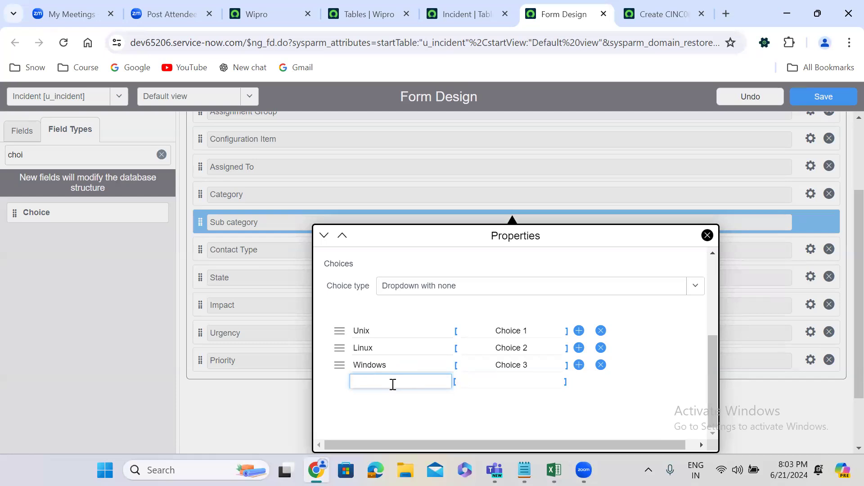
{"action": "type", "text": "SQL"}
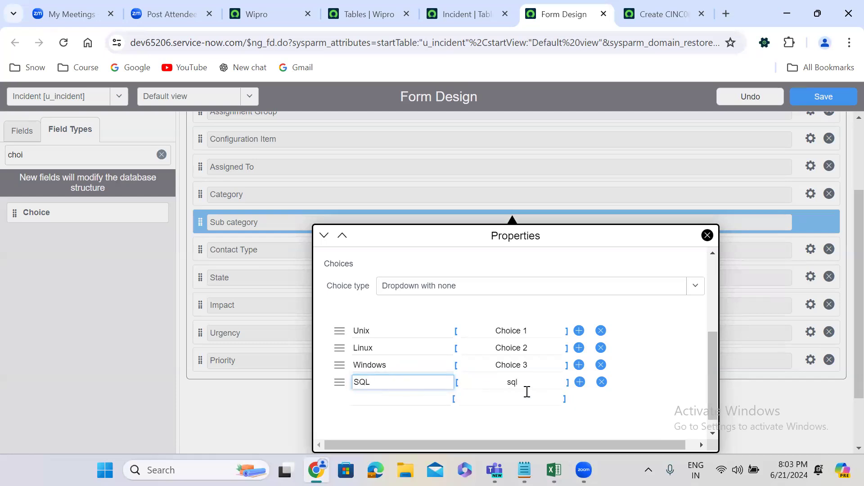
{"action": "left_click", "coordinate": [580, 382]}
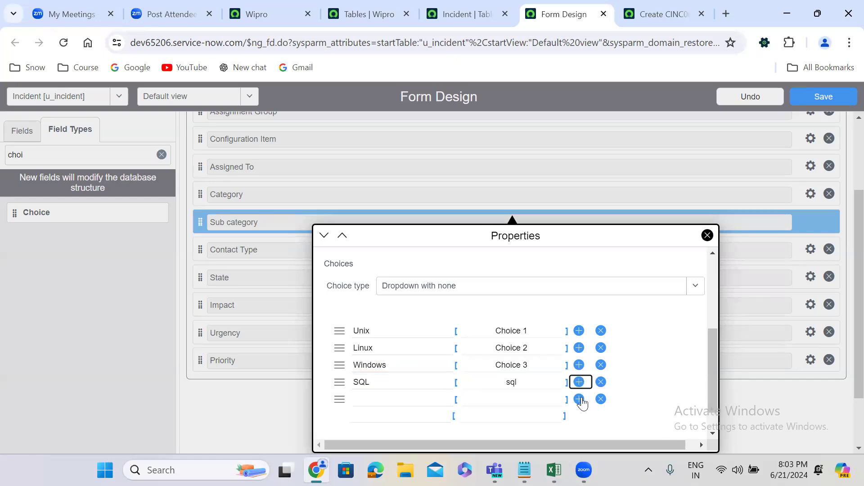
{"action": "left_click", "coordinate": [582, 403]}
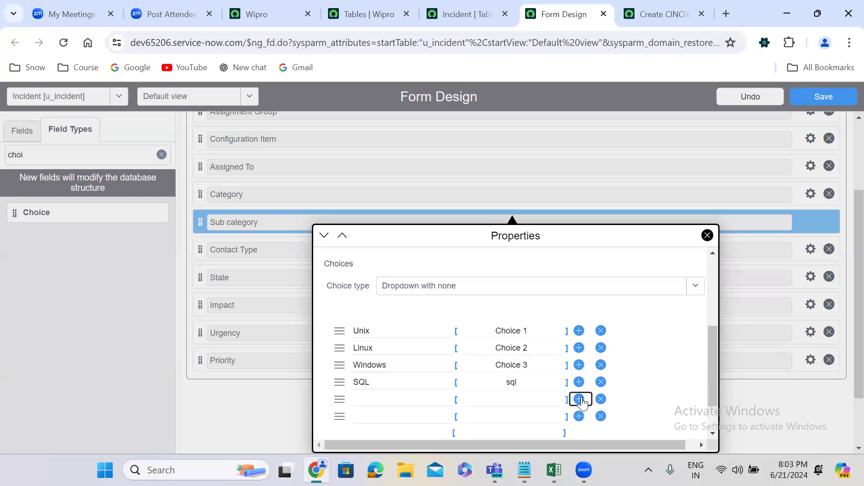
{"action": "left_click", "coordinate": [380, 400]}
{"action": "type", "text": "Oracle"}
{"action": "left_click", "coordinate": [380, 410]}
{"action": "type", "text": "Sybase"}
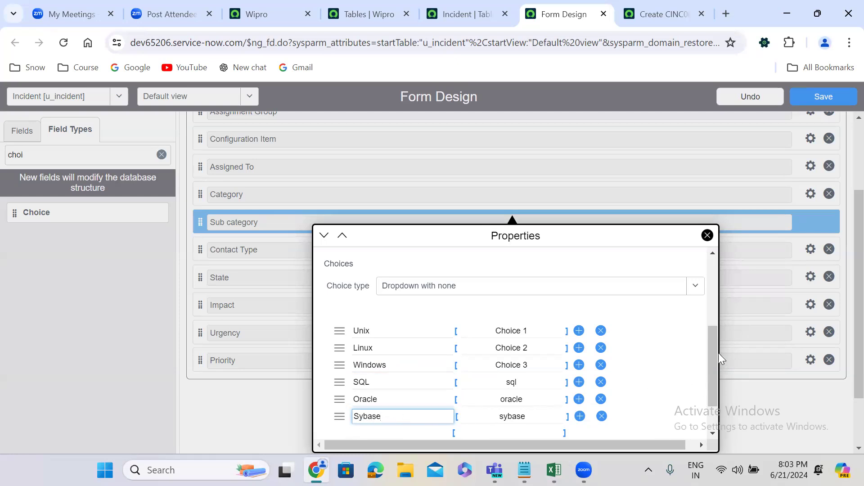
{"action": "left_click_drag", "start_coordinate": [714, 350], "coordinate": [714, 387]}
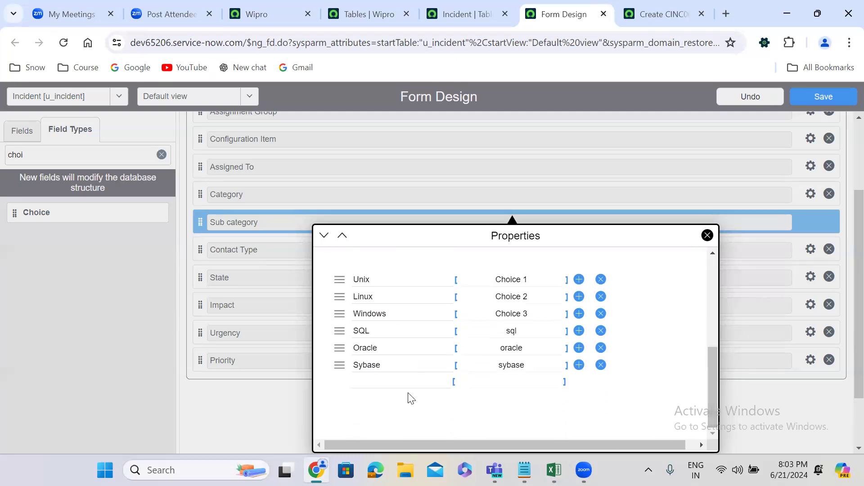
Add Bug, Defect and Enhancement below Sybase in the Sub category choices.
{"action": "left_click", "coordinate": [386, 382]}
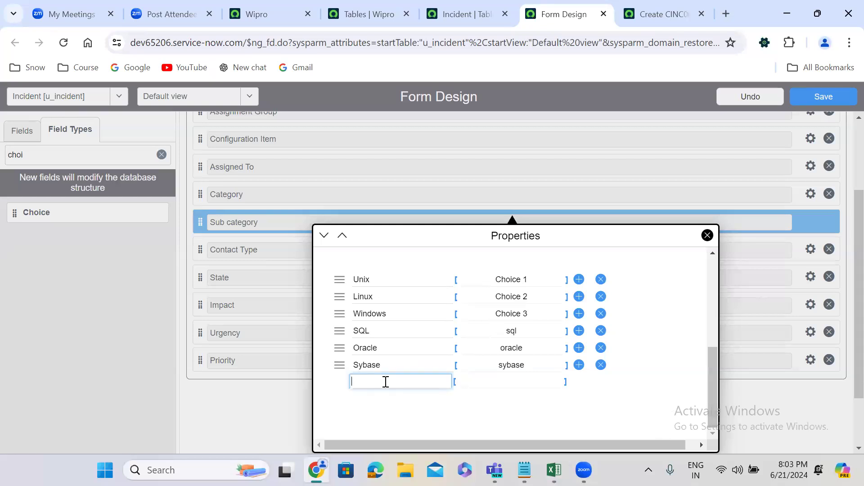
{"action": "type", "text": "Bug"}
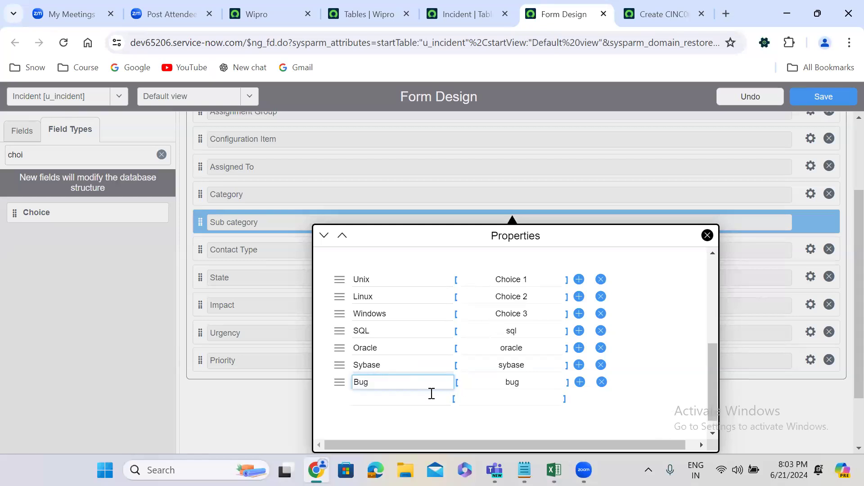
{"action": "left_click", "coordinate": [392, 400]}
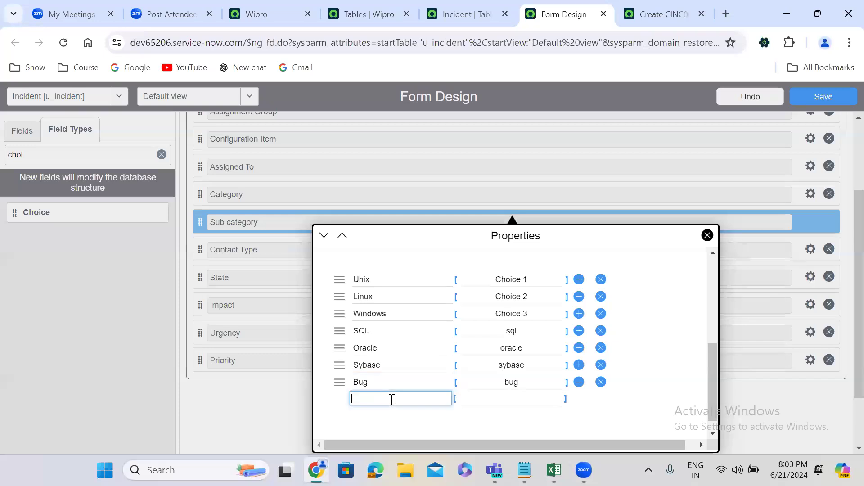
{"action": "type", "text": "Defect"}
{"action": "left_click", "coordinate": [396, 416]}
{"action": "type", "text": "Enhancement"}
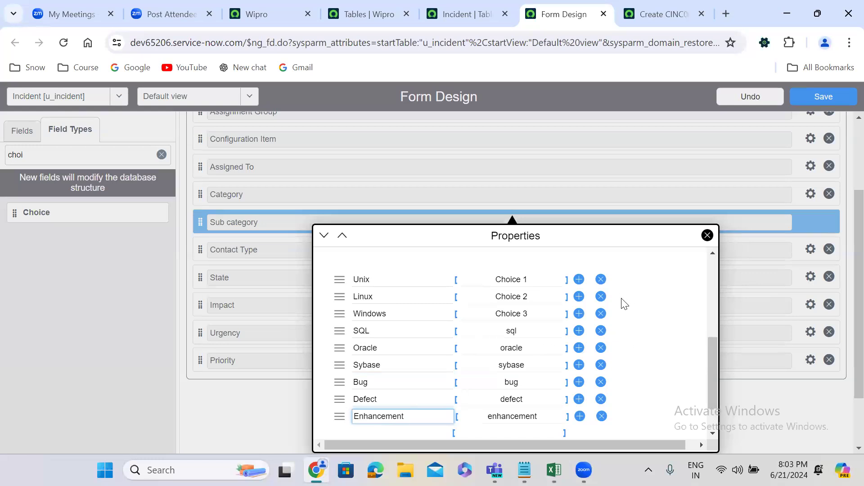
Add Dongle, Router and Wifi below Enhancement in the Sub category choices.
{"action": "left_click_drag", "start_coordinate": [714, 363], "coordinate": [715, 417]}
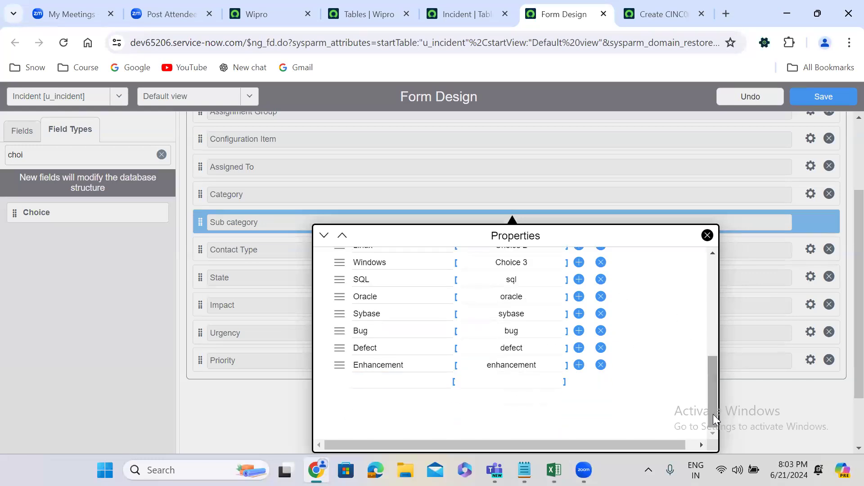
{"action": "left_click", "coordinate": [389, 383]}
{"action": "type", "text": "Dongle"}
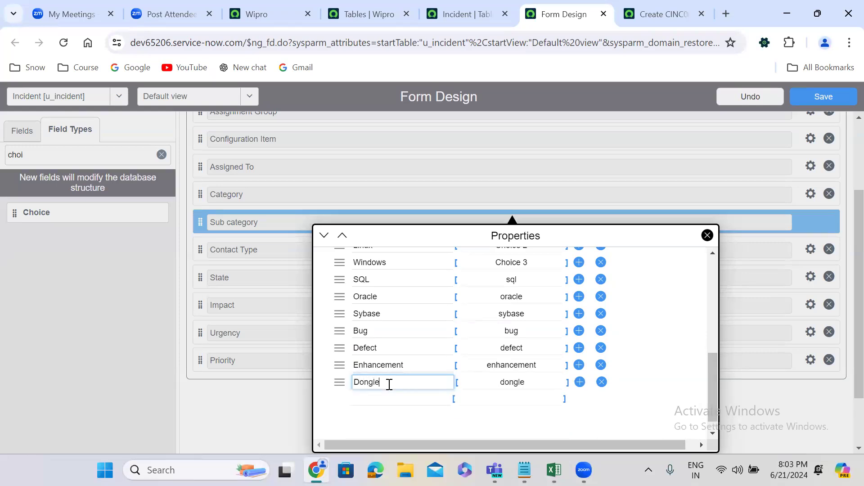
{"action": "left_click", "coordinate": [370, 399]}
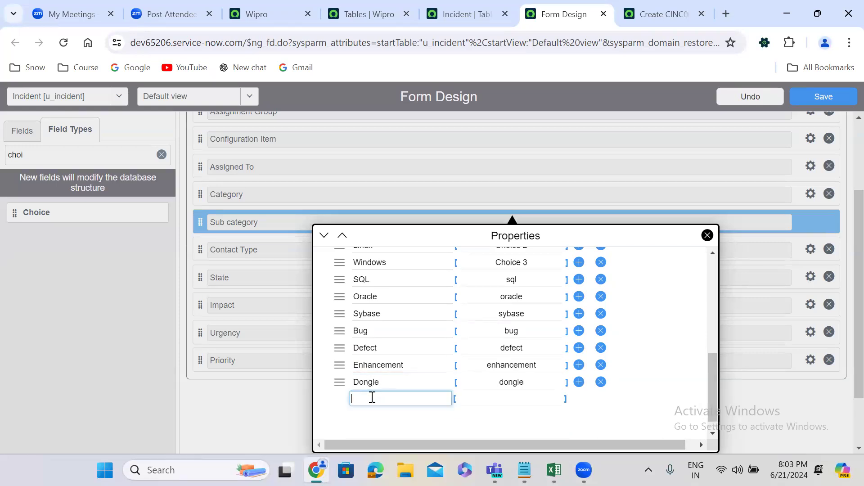
{"action": "type", "text": "Router"}
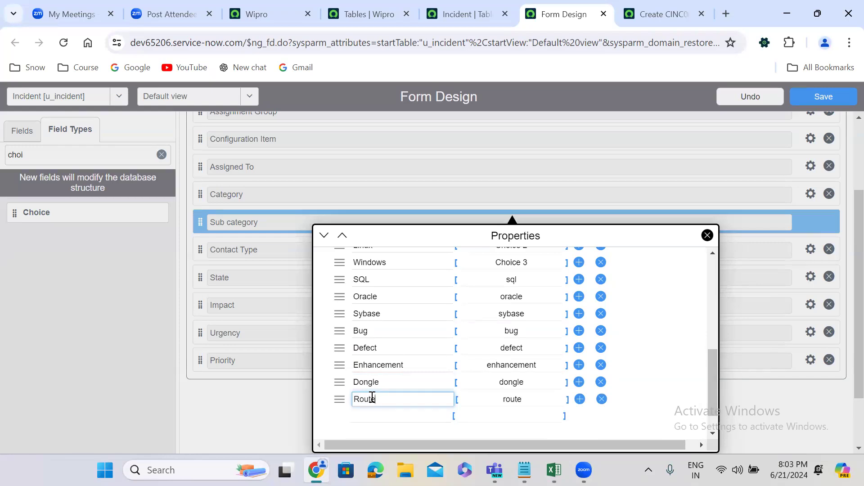
{"action": "left_click", "coordinate": [373, 416]}
{"action": "type", "text": "Wifi"}
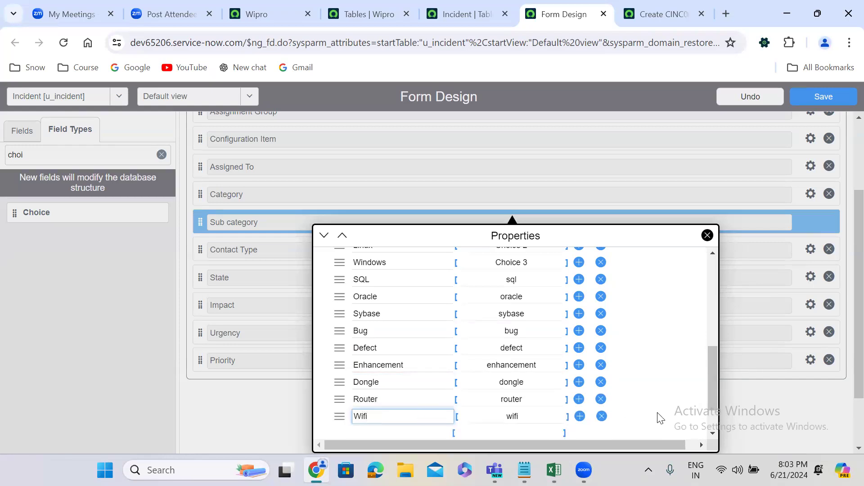
Add Keyboard, Laptop and Desktop at the end of the Sub category choices and close the field's properties.
{"action": "scroll", "coordinate": [712, 373], "scroll_direction": "down", "scroll_amount": 1}
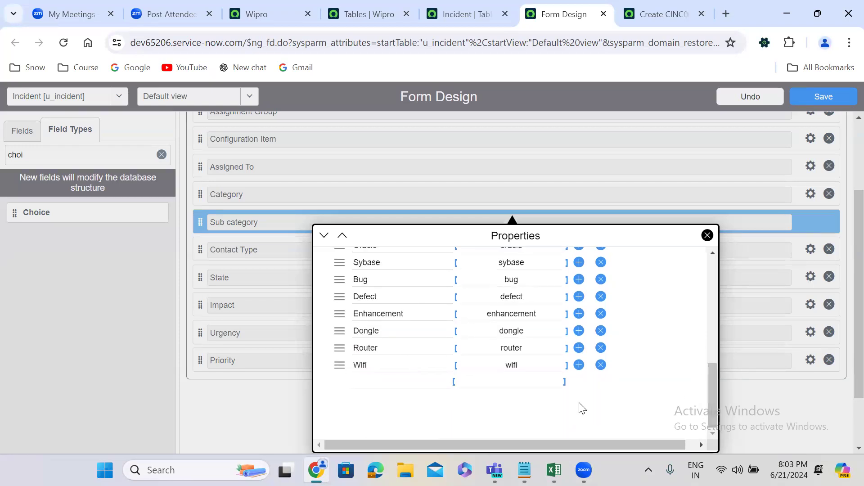
{"action": "left_click", "coordinate": [579, 366]}
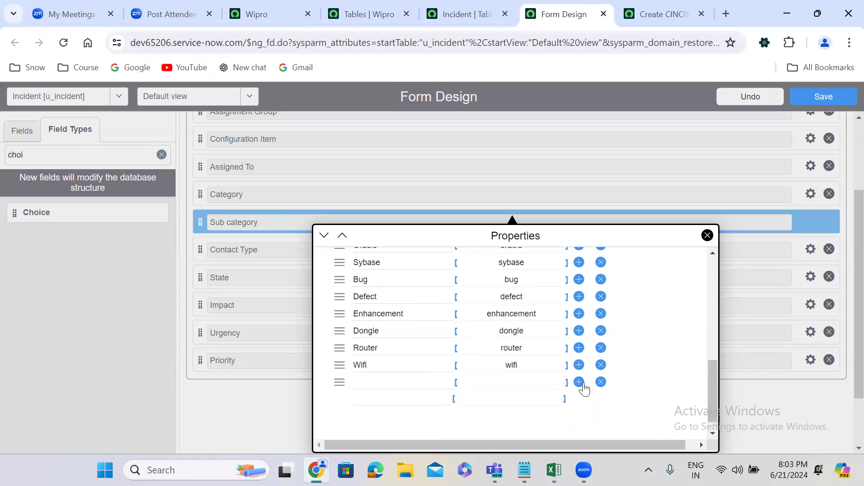
{"action": "left_click", "coordinate": [580, 382]}
{"action": "left_click", "coordinate": [391, 383]}
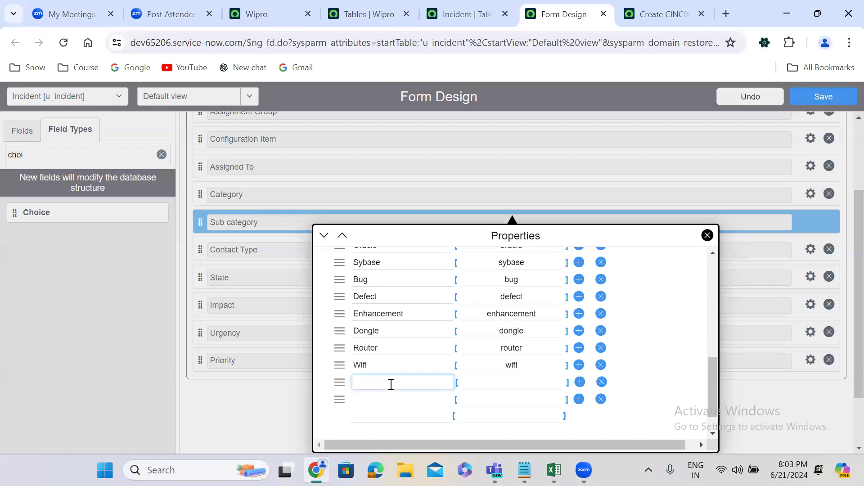
{"action": "type", "text": "Keyboard"}
{"action": "left_click", "coordinate": [390, 397]}
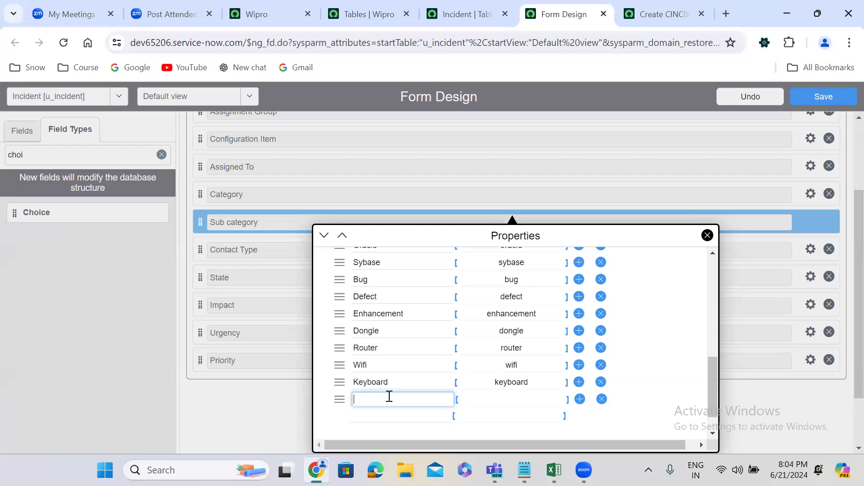
{"action": "type", "text": "Laptop"}
{"action": "left_click", "coordinate": [372, 417]}
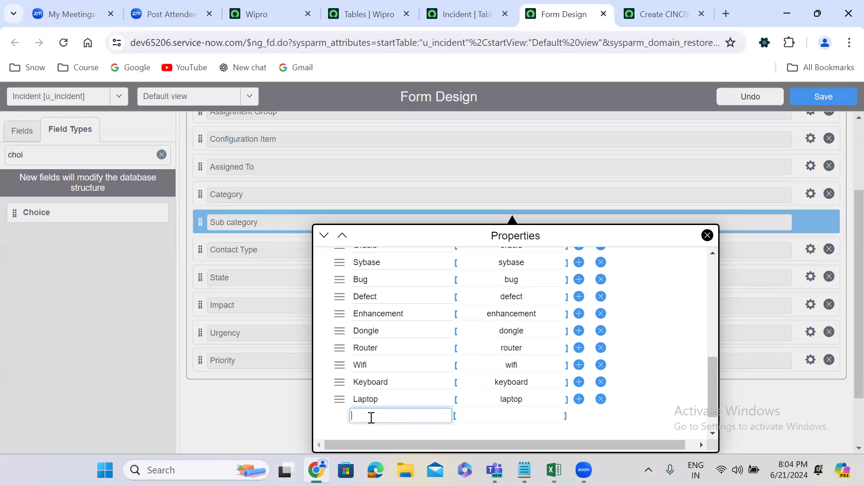
{"action": "type", "text": "Desktop"}
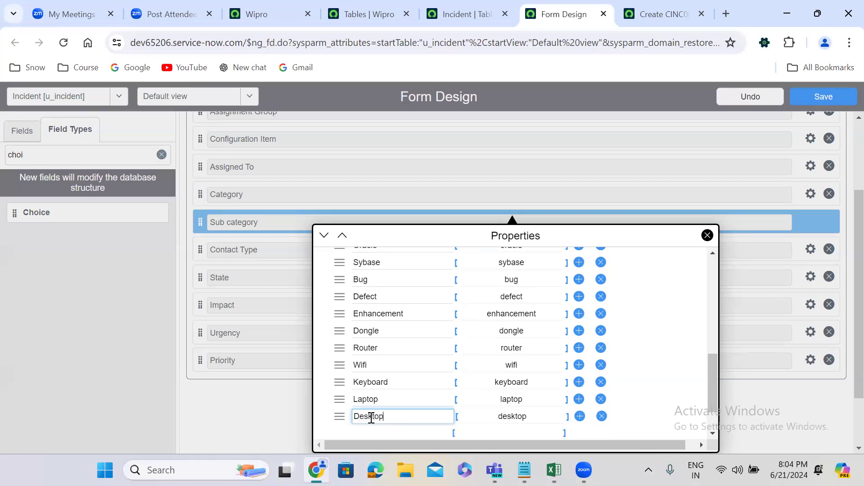
{"action": "left_click", "coordinate": [728, 348]}
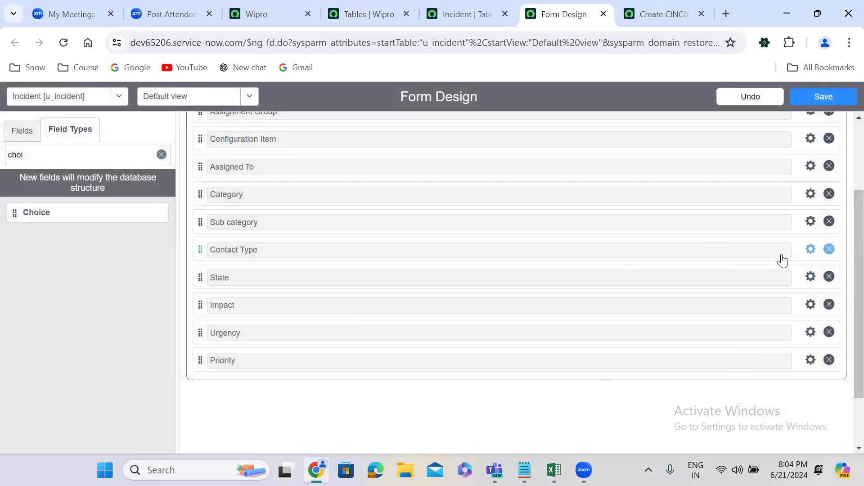
Open the Contact Type field's properties and relabel its three default choices as Walkin, Phone and Email.
{"action": "left_click", "coordinate": [810, 250]}
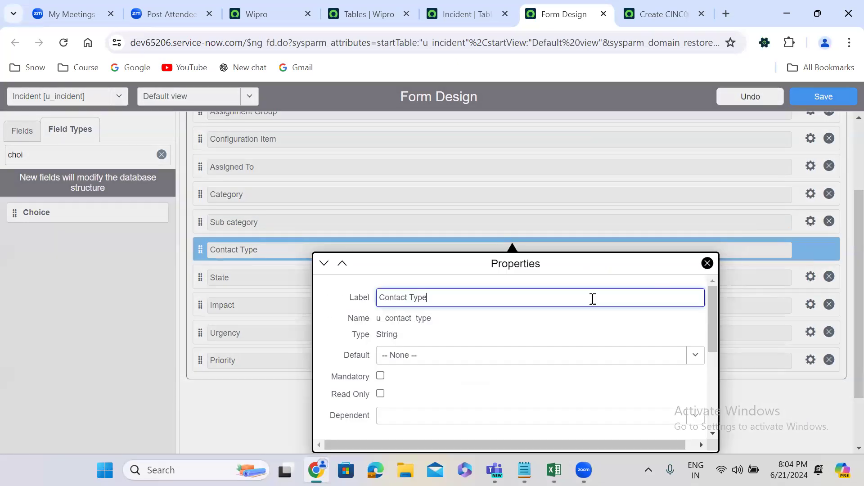
{"action": "left_click_drag", "start_coordinate": [710, 299], "coordinate": [710, 386]}
{"action": "left_click", "coordinate": [397, 334]}
{"action": "key", "text": "ctrl+a"}
{"action": "key", "text": "BackSpace"}
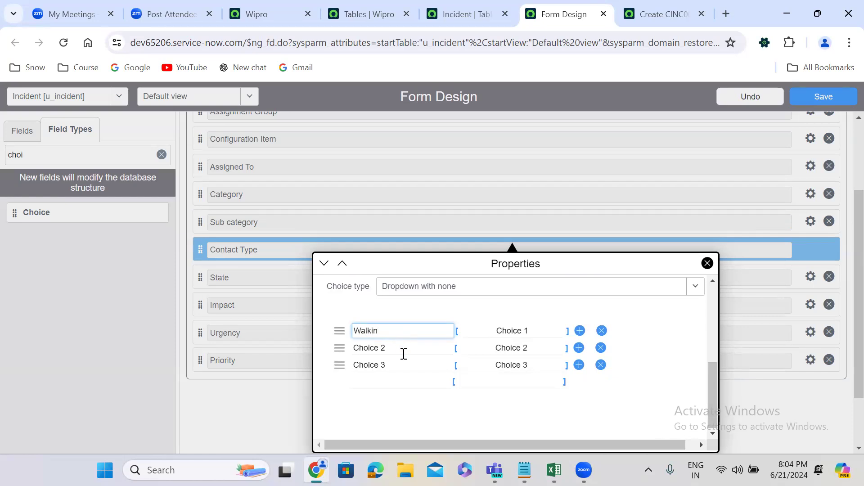
{"action": "left_click", "coordinate": [403, 353]}
{"action": "key", "text": "ctrl+a"}
{"action": "type", "text": "Ph"}
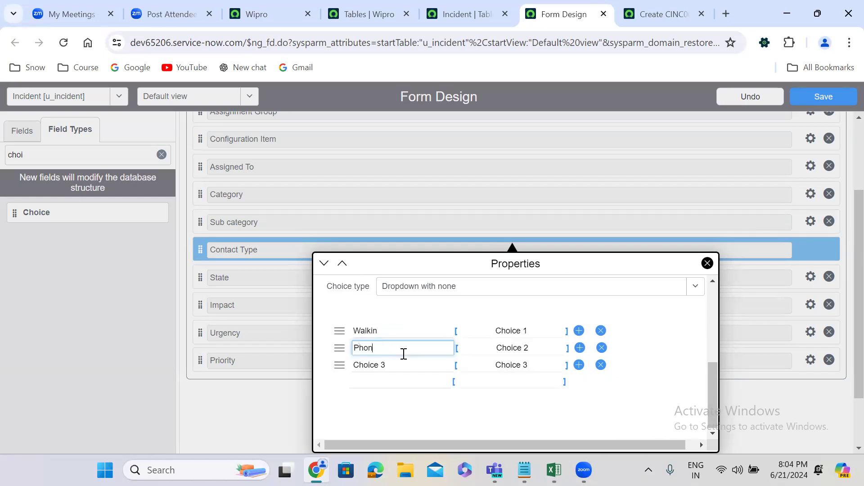
{"action": "left_click", "coordinate": [386, 365]}
{"action": "key", "text": "ctrl+a"}
{"action": "type", "text": "Ema"}
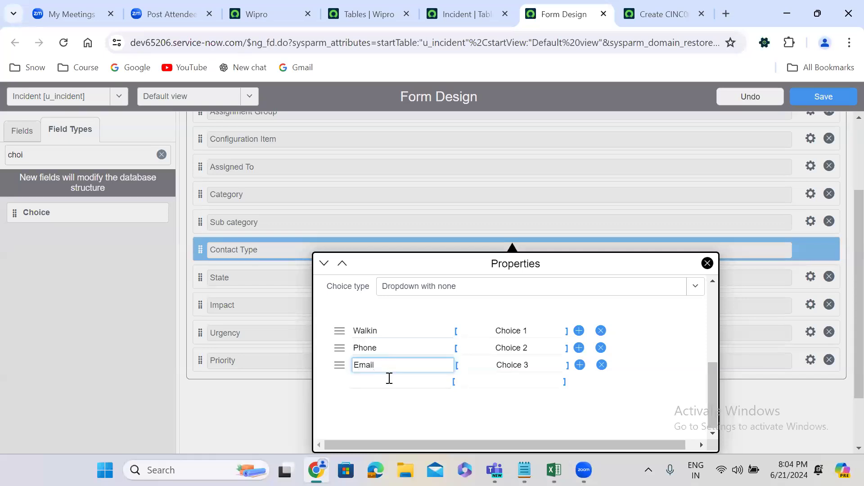
Insert two blank choice rows below Email and set the first three Contact Type choice values to walkin, phone and email.
{"action": "left_click", "coordinate": [579, 365]}
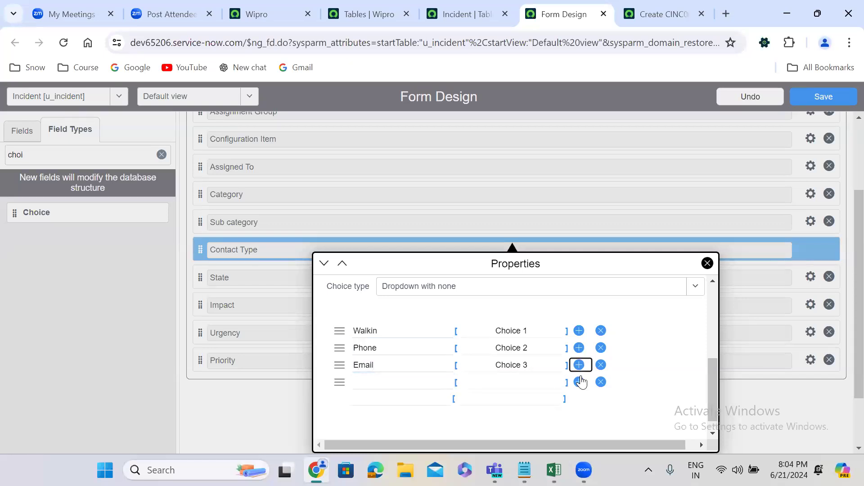
{"action": "left_click", "coordinate": [580, 383]}
{"action": "left_click", "coordinate": [529, 332]}
{"action": "key", "text": "ctrl+a"}
{"action": "type", "text": "walkin"}
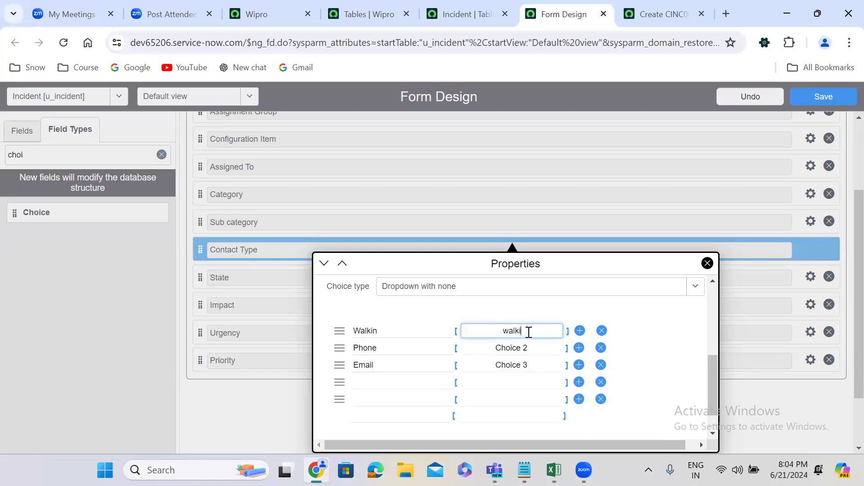
{"action": "left_click", "coordinate": [516, 349]}
{"action": "key", "text": "ctrl+a"}
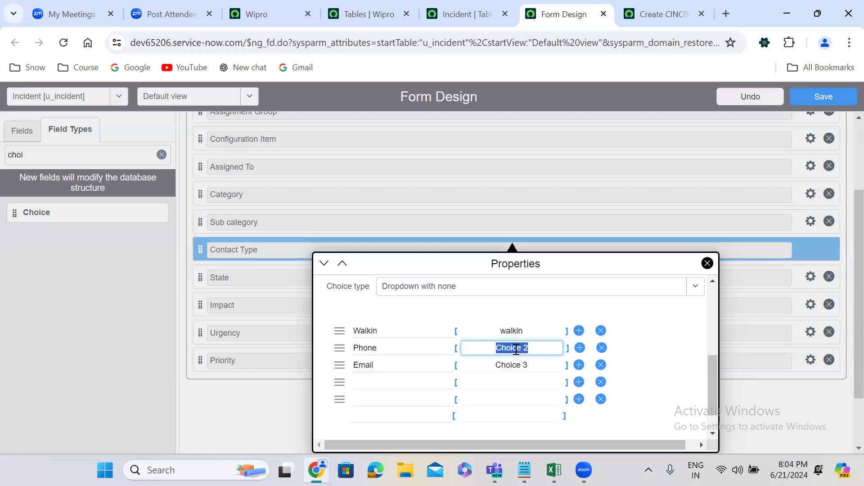
{"action": "type", "text": "phone"}
{"action": "left_click", "coordinate": [513, 365]}
{"action": "type", "text": "email"}
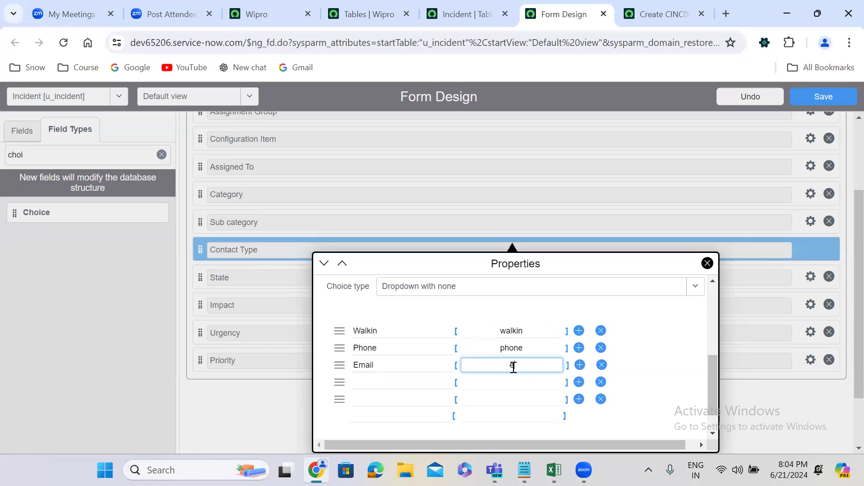
Fill the two blank Contact Type choices with Agent and Chat, and close the field's properties.
{"action": "left_click", "coordinate": [385, 383]}
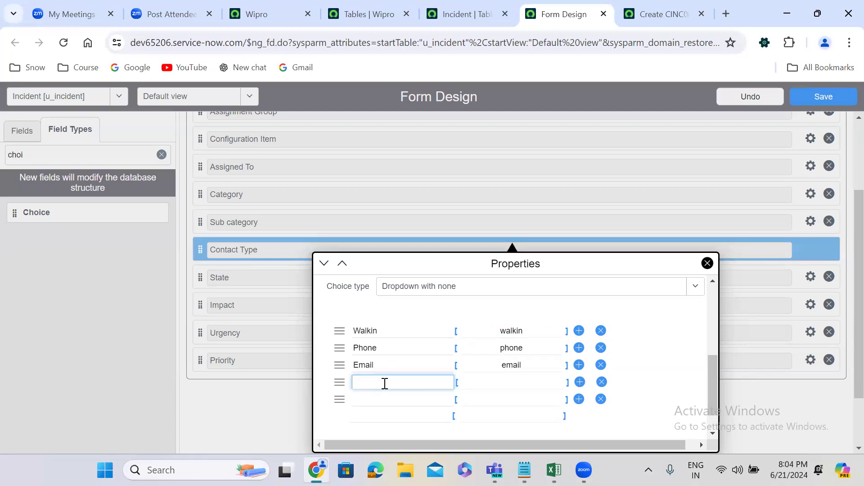
{"action": "type", "text": "Agent"}
{"action": "left_click", "coordinate": [377, 400]}
{"action": "type", "text": "Chat"}
{"action": "left_click", "coordinate": [261, 419]}
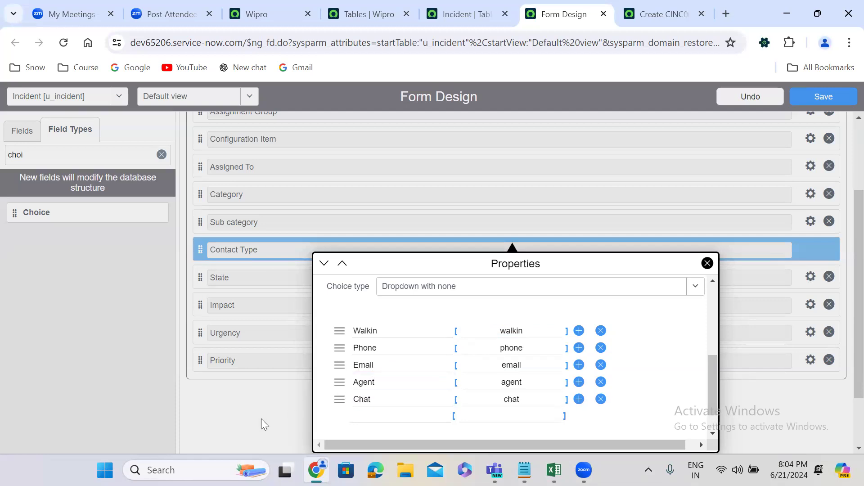
{"action": "left_click", "coordinate": [261, 423]}
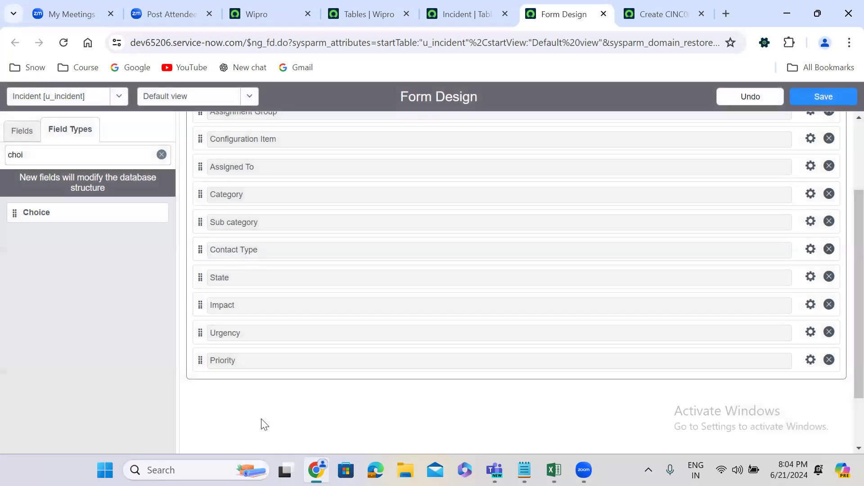
Open the State field's properties and change its first choice to the label New with the value new.
{"action": "left_click", "coordinate": [810, 278]}
{"action": "left_click_drag", "start_coordinate": [713, 328], "coordinate": [715, 406]}
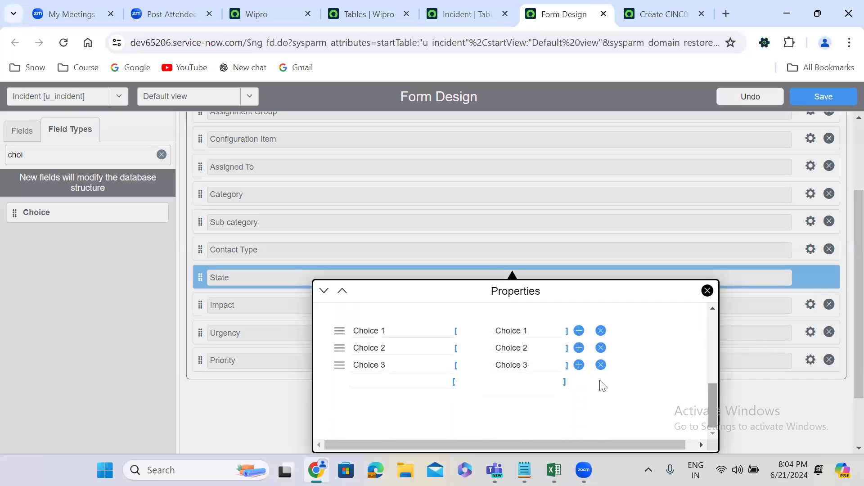
{"action": "left_click", "coordinate": [399, 335]}
{"action": "key", "text": "ctrl+a"}
{"action": "type", "text": "New"}
{"action": "left_click", "coordinate": [504, 330]}
{"action": "key", "text": "ctrl+a"}
{"action": "type", "text": "new"}
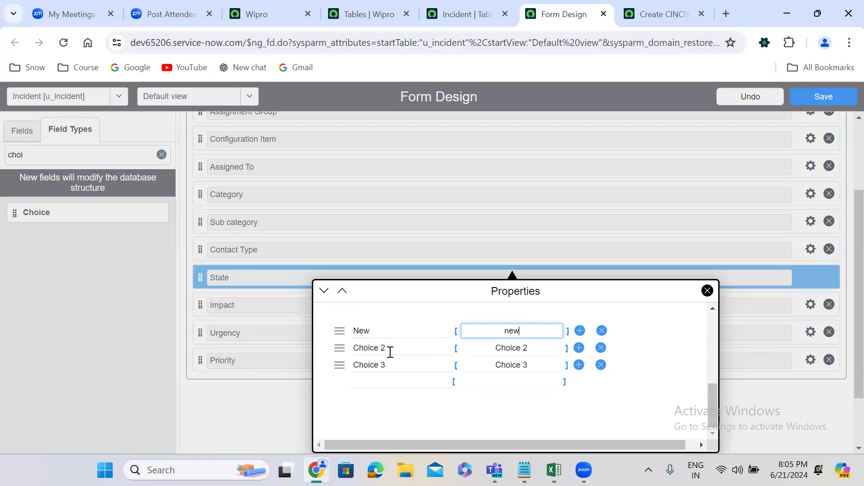
Change the second State choice to the label In Progress with the value in progress.
{"action": "left_click", "coordinate": [390, 352]}
{"action": "key", "text": "ctrl+a"}
{"action": "type", "text": "In"}
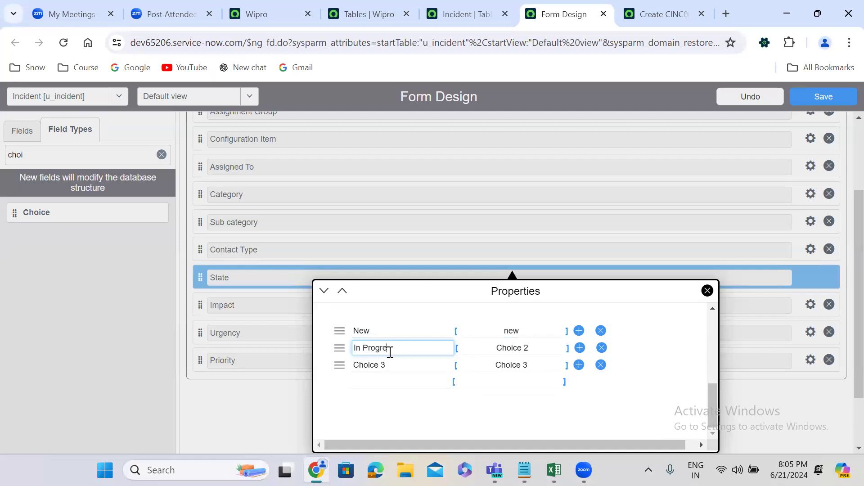
{"action": "left_click", "coordinate": [507, 348]}
{"action": "key", "text": "ctrl+a"}
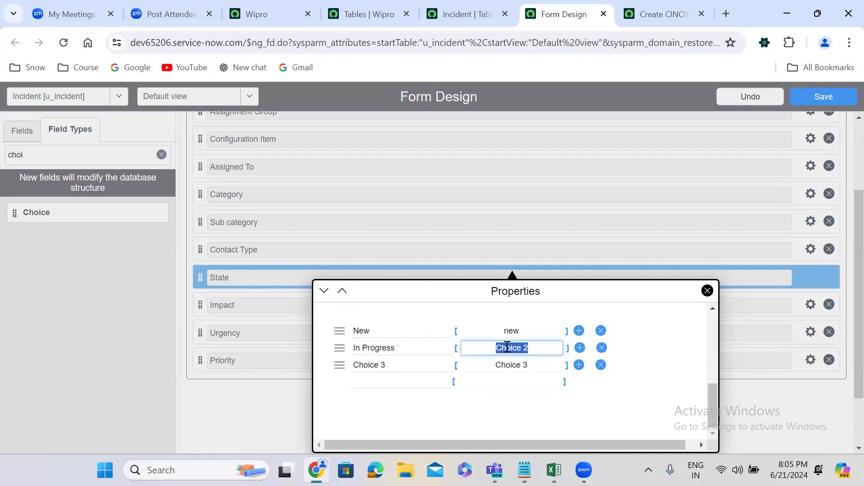
{"action": "type", "text": "in progress"}
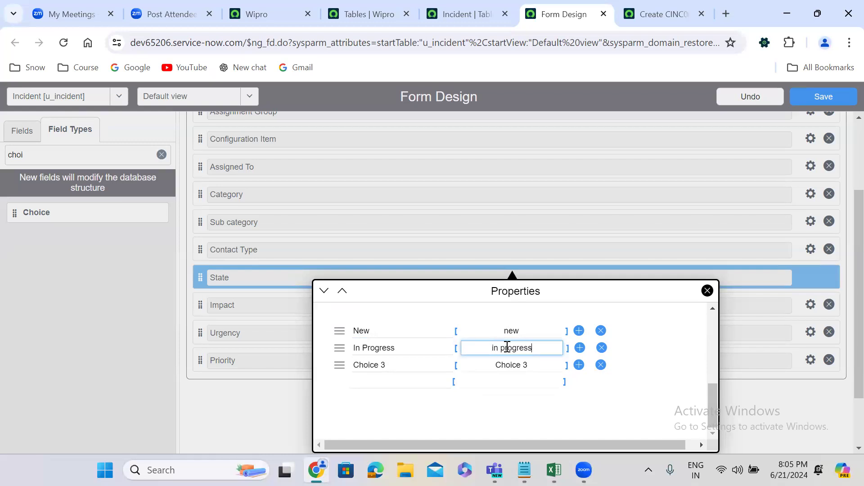
Change the third State choice to the label On Hold with the value on hold.
{"action": "left_click", "coordinate": [414, 364]}
{"action": "key", "text": "ctrl+a"}
{"action": "type", "text": "On Hold"}
{"action": "left_click", "coordinate": [525, 362]}
{"action": "key", "text": "ctrl+a"}
{"action": "type", "text": "on hold"}
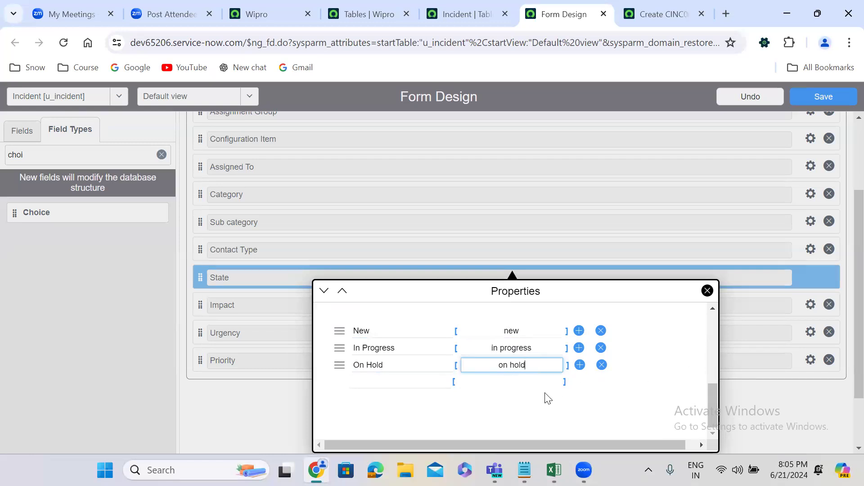
Add three blank choices to the State field after On Hold.
{"action": "left_click", "coordinate": [579, 365]}
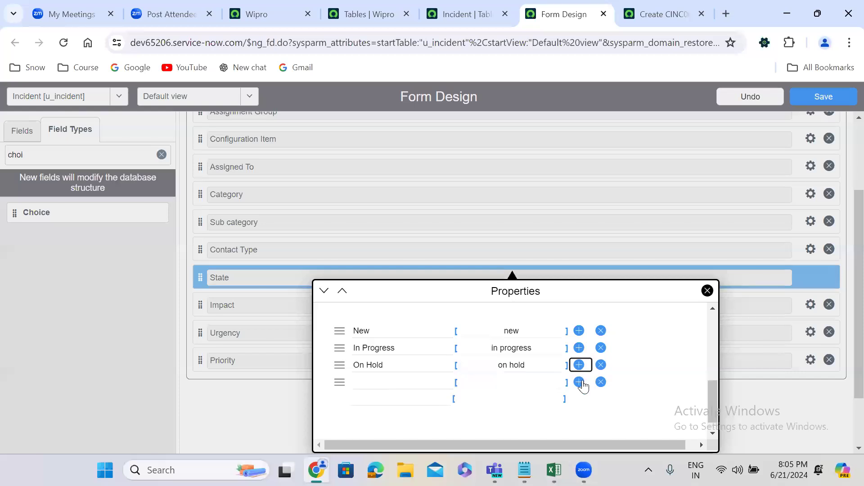
{"action": "left_click", "coordinate": [581, 384]}
{"action": "left_click", "coordinate": [580, 399]}
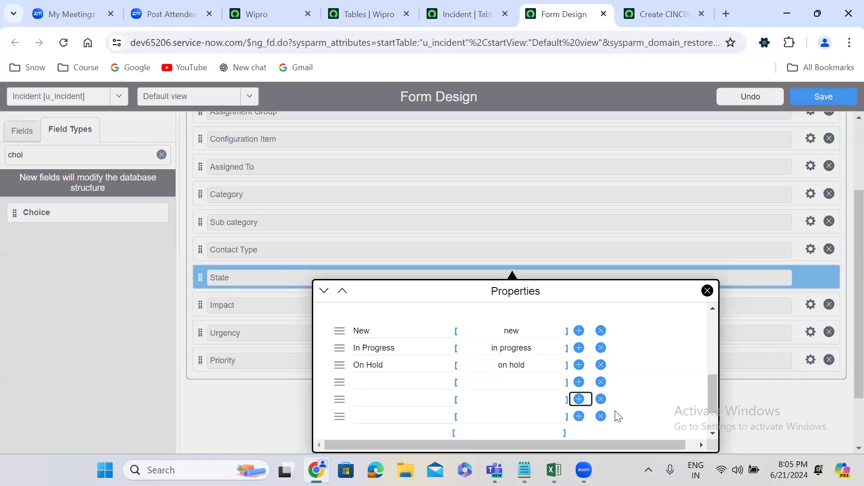
Fill the three blank State choices with Resolved, Closed and Cancelled, and close the field's properties.
{"action": "left_click", "coordinate": [375, 385]}
{"action": "type", "text": "Resolved"}
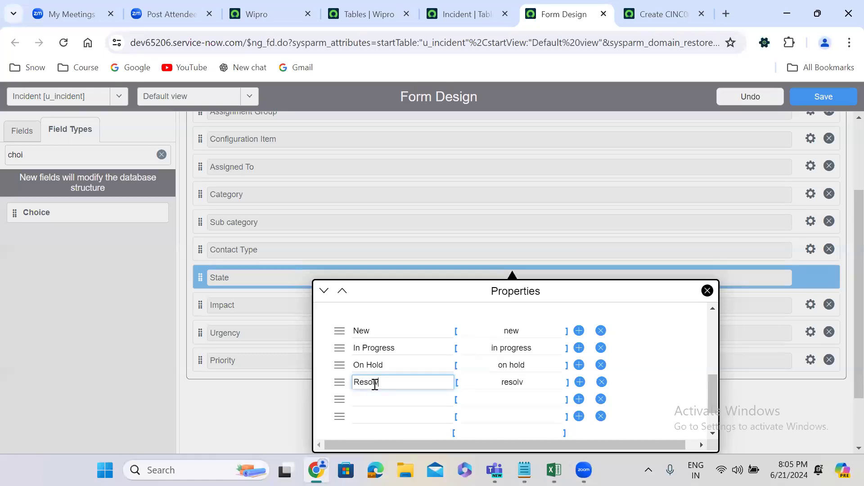
{"action": "left_click", "coordinate": [373, 400]}
{"action": "type", "text": "Closed"}
{"action": "left_click", "coordinate": [374, 417]}
{"action": "type", "text": "Cancelled"}
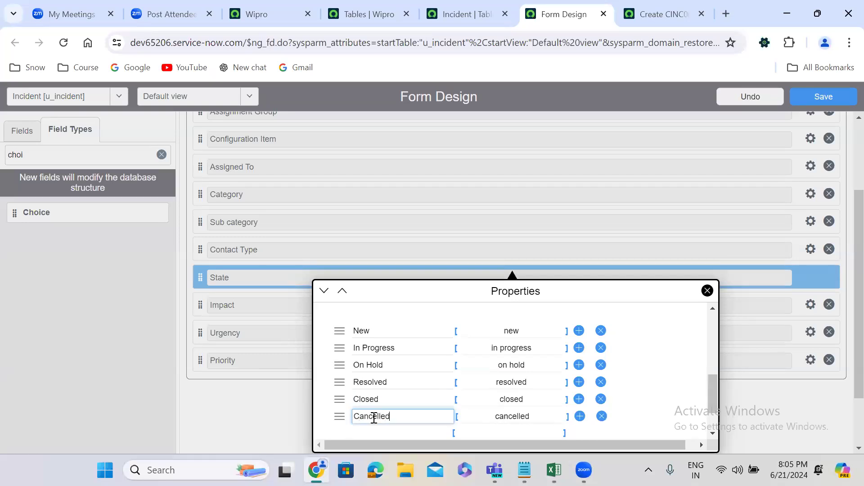
{"action": "left_click", "coordinate": [269, 413]}
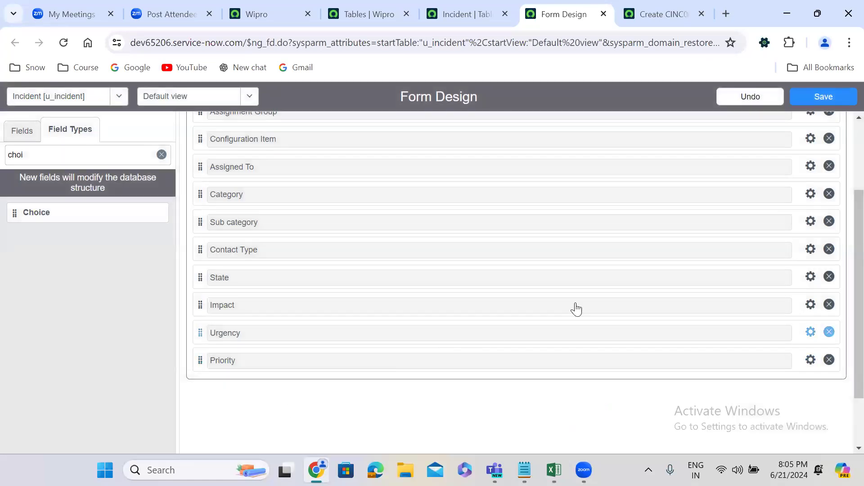
Open the Impact field's properties and label its first choice High.
{"action": "left_click", "coordinate": [811, 305]}
{"action": "left_click_drag", "start_coordinate": [714, 169], "coordinate": [711, 249]}
{"action": "left_click", "coordinate": [394, 174]}
{"action": "key", "text": "ctrl+a"}
{"action": "type", "text": "C"}
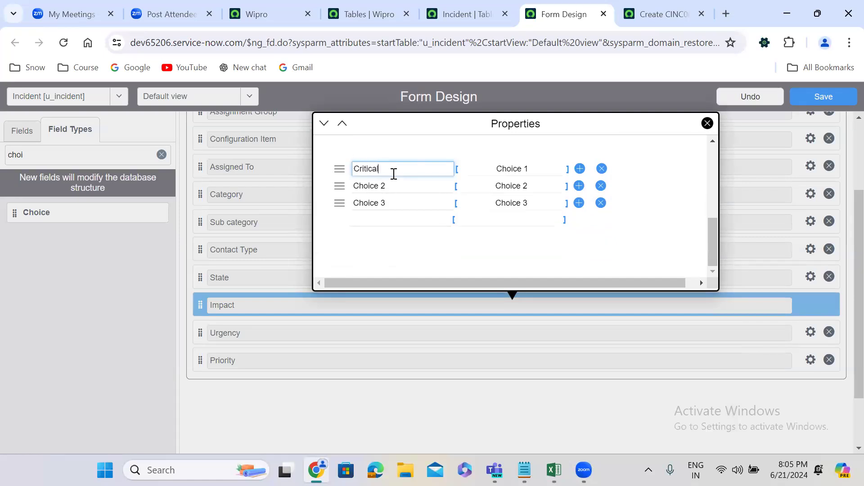
{"action": "key", "text": "ctrl+a"}
{"action": "type", "text": "H"}
Set the value of Impact's first choice to high in lowercase.
{"action": "double_click", "coordinate": [483, 168]}
{"action": "key", "text": "ctrl+a"}
{"action": "type", "text": "Hig"}
{"action": "key", "text": "BackSpace"}
{"action": "key", "text": "BackSpace"}
{"action": "key", "text": "BackSpace"}
{"action": "type", "text": "high"}
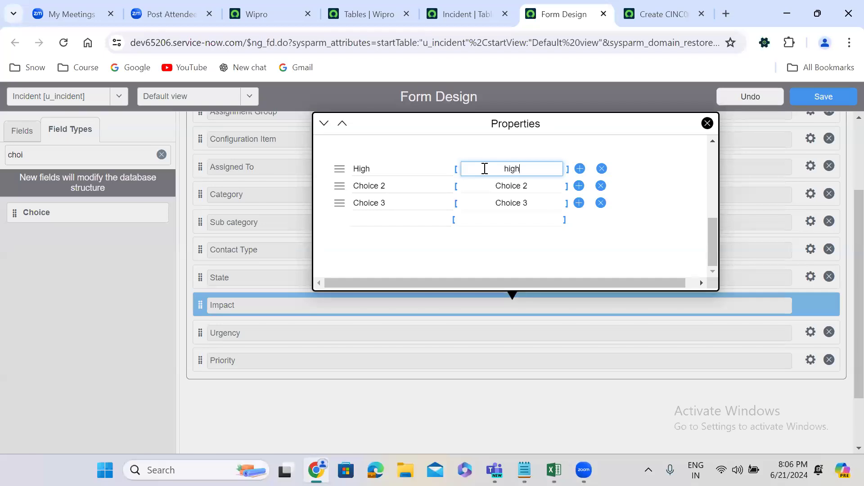
Change the second Impact choice to the label Medium with the value medium.
{"action": "triple_click", "coordinate": [408, 181]}
{"action": "type", "text": "Med"}
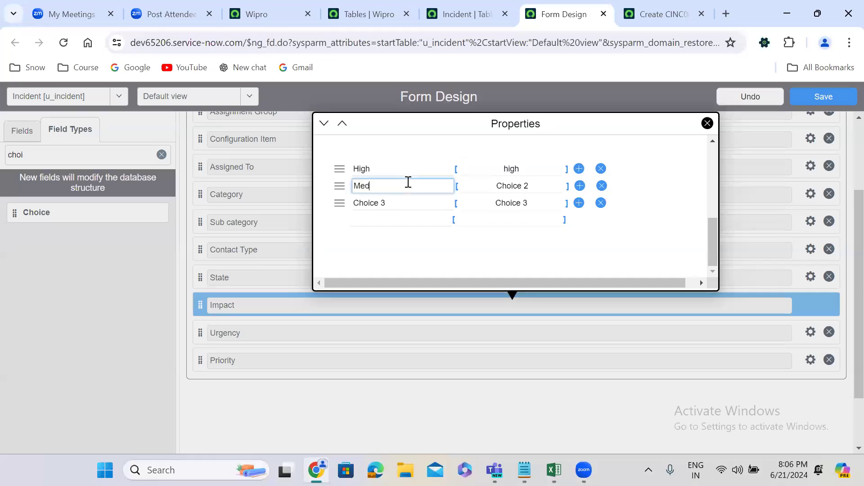
{"action": "type", "text": "ium"}
{"action": "triple_click", "coordinate": [509, 185]}
{"action": "type", "text": "medium"}
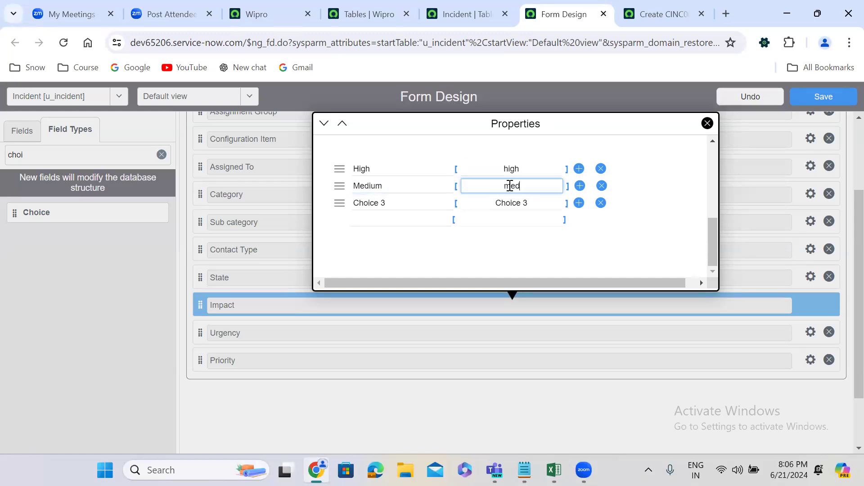
Change the third Impact choice to the label Low with the value low, and close the field's properties.
{"action": "triple_click", "coordinate": [398, 207]}
{"action": "type", "text": "Low"}
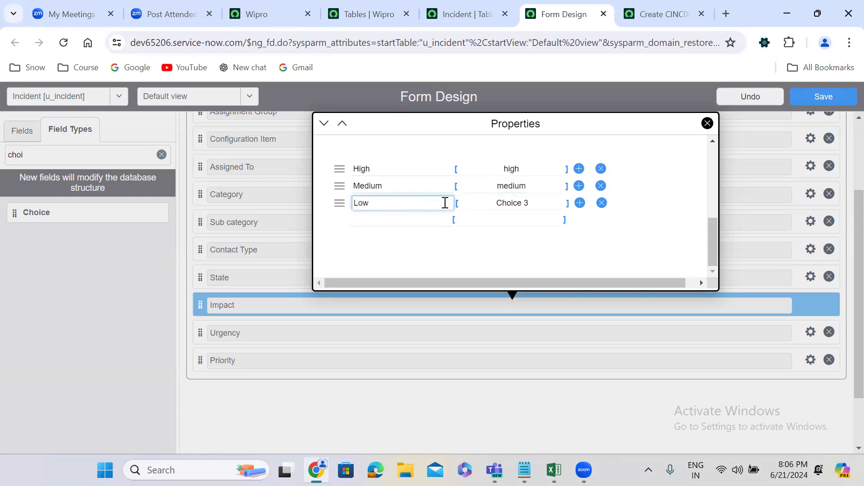
{"action": "triple_click", "coordinate": [511, 204]}
{"action": "type", "text": "low"}
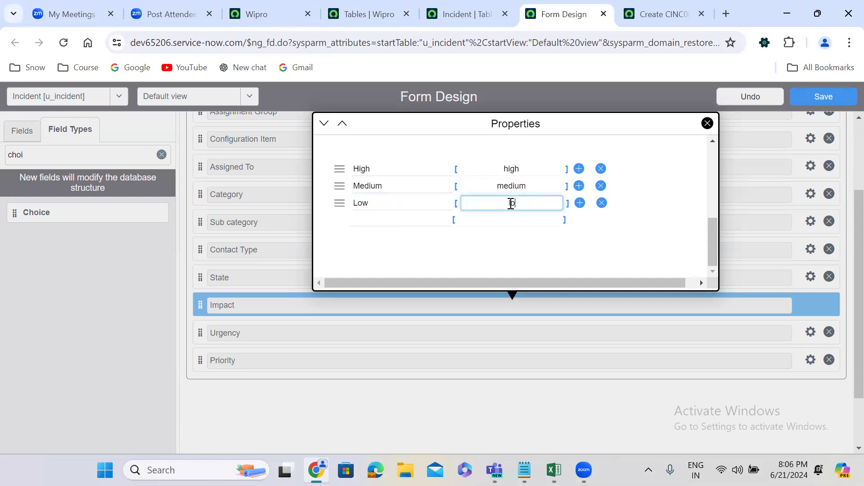
{"action": "left_click", "coordinate": [297, 265]}
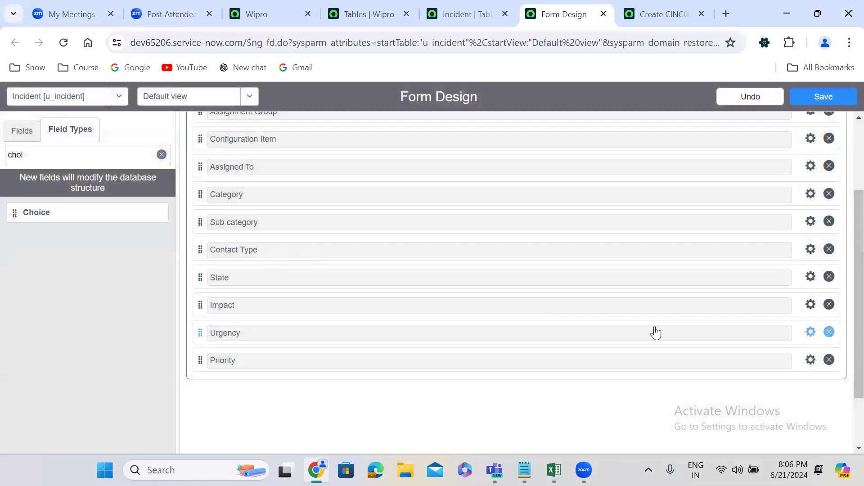
Open the Urgency field's properties and label its first choice High.
{"action": "left_click", "coordinate": [811, 333]}
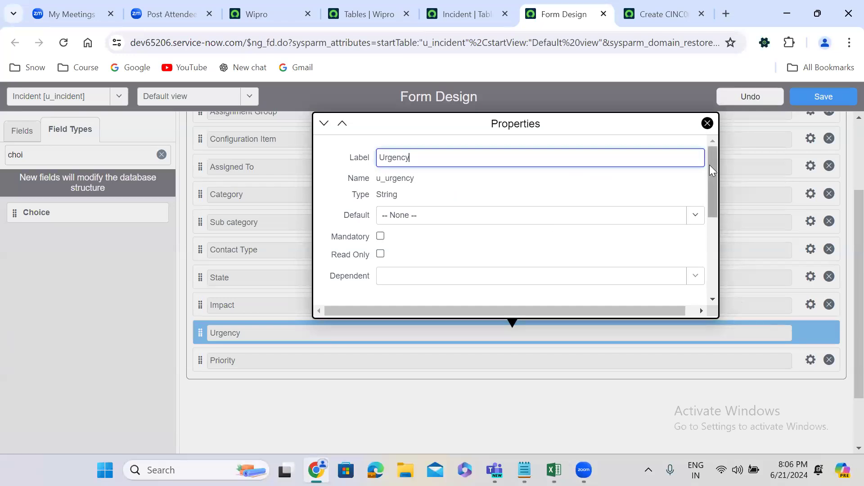
{"action": "left_click_drag", "start_coordinate": [710, 165], "coordinate": [717, 265]}
{"action": "left_click", "coordinate": [395, 200]}
{"action": "triple_click", "coordinate": [395, 200]}
{"action": "key", "text": "BackSpace"}
{"action": "type", "text": "High"}
Label the second and third Urgency choices Medium and Low.
{"action": "left_click", "coordinate": [397, 220]}
{"action": "triple_click", "coordinate": [397, 220]}
{"action": "type", "text": "Medi"}
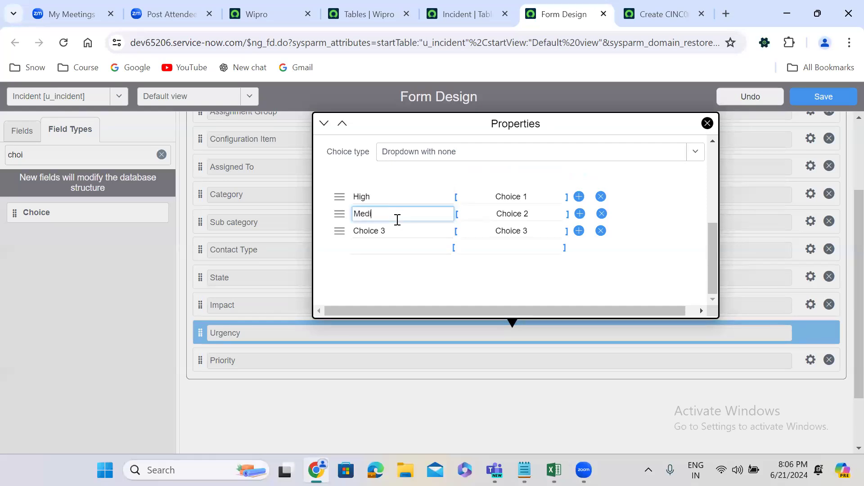
{"action": "type", "text": "um"}
{"action": "left_click", "coordinate": [394, 230]}
{"action": "triple_click", "coordinate": [394, 230]}
{"action": "type", "text": "Low"}
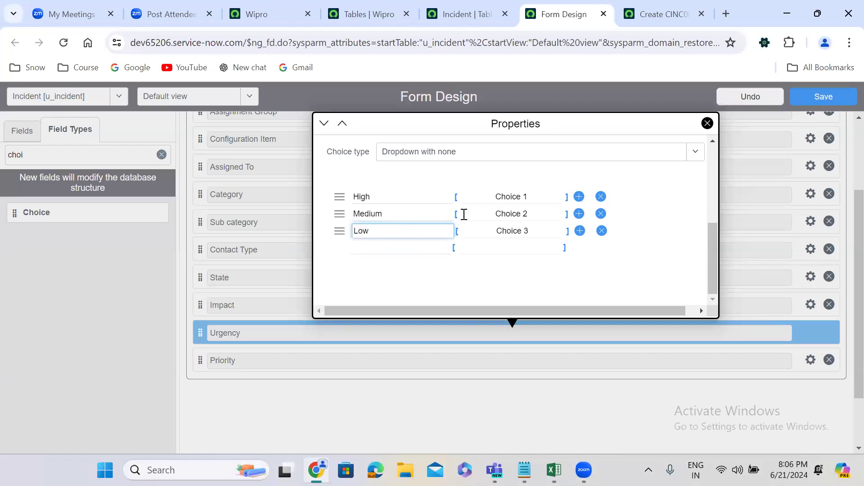
Set the values of the three Urgency choices to high, medium and low, and close the field's properties.
{"action": "triple_click", "coordinate": [508, 195]}
{"action": "type", "text": "high"}
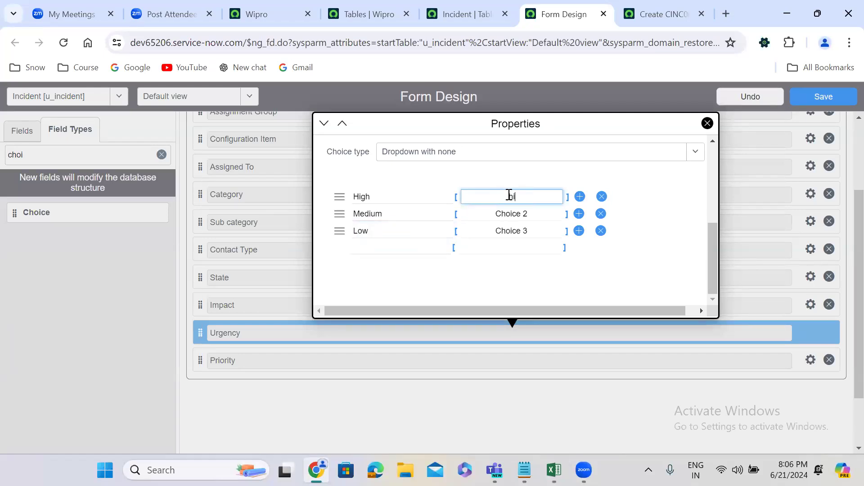
{"action": "left_click", "coordinate": [526, 210]}
{"action": "triple_click", "coordinate": [526, 209]}
{"action": "type", "text": "medium"}
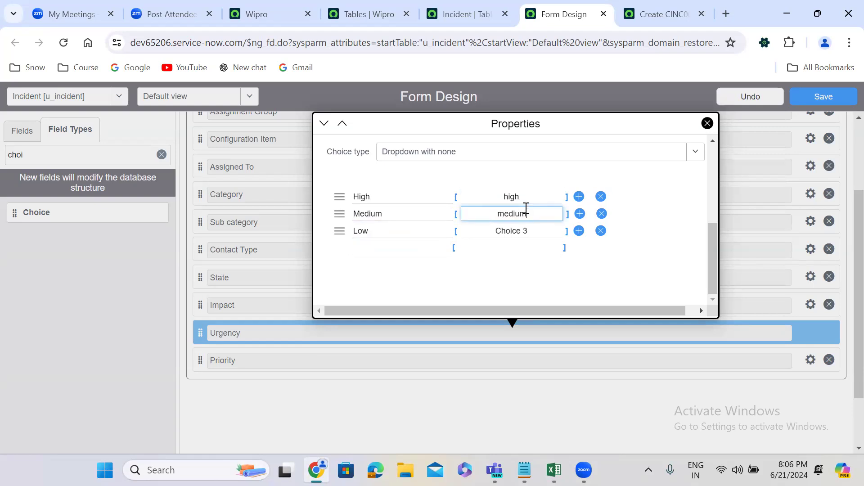
{"action": "left_click", "coordinate": [529, 229]}
{"action": "type", "text": "low"}
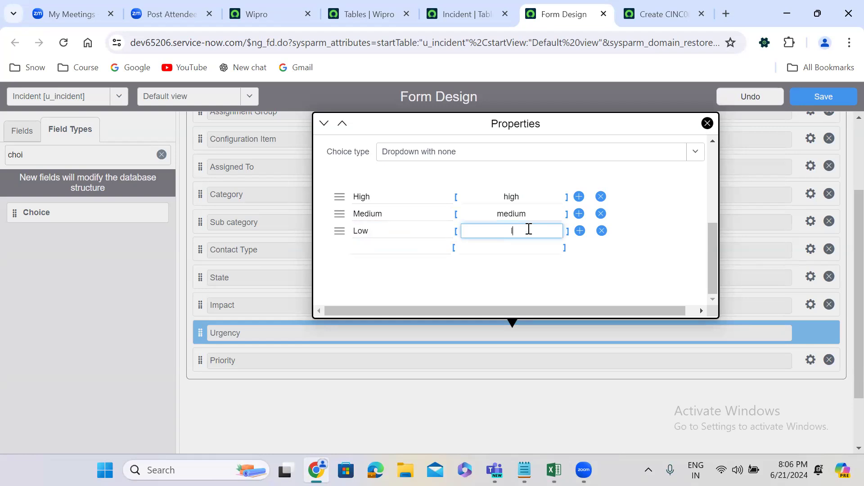
{"action": "left_click", "coordinate": [283, 380]}
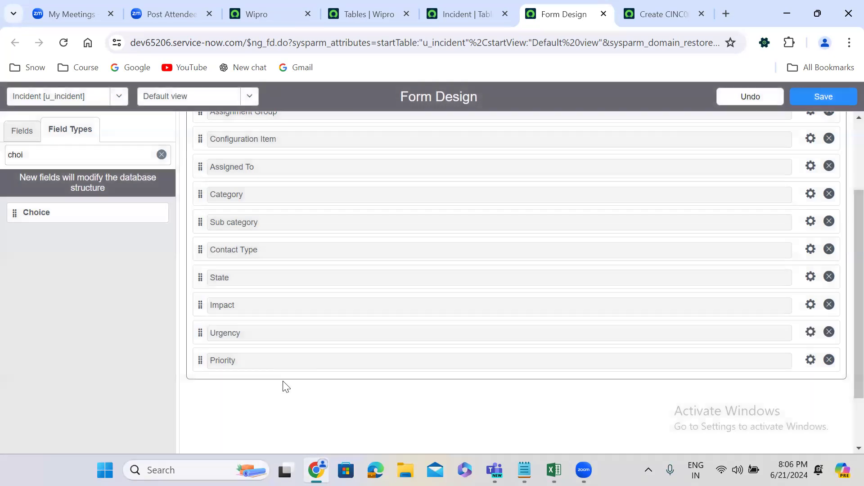
Open the Priority field's properties and change its first choice to the label Critical with the value critical.
{"action": "left_click", "coordinate": [811, 360]}
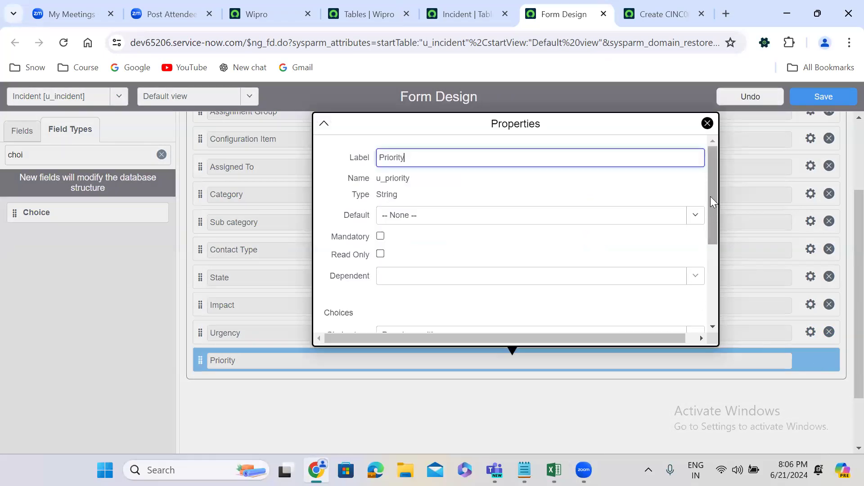
{"action": "left_click_drag", "start_coordinate": [710, 201], "coordinate": [712, 320]}
{"action": "double_click", "coordinate": [372, 224]}
{"action": "triple_click", "coordinate": [371, 223]}
{"action": "type", "text": "Critical"}
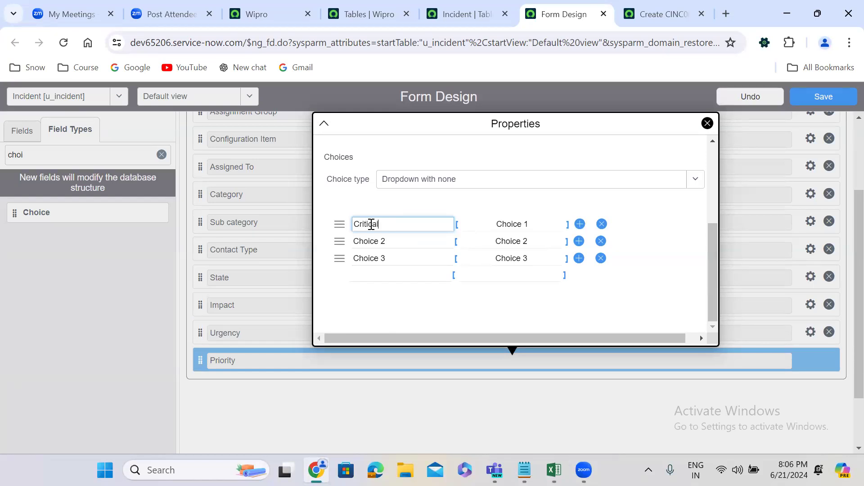
{"action": "double_click", "coordinate": [511, 223]}
{"action": "triple_click", "coordinate": [511, 224]}
{"action": "type", "text": "critical"}
Change the second Priority choice to the label High with the value high.
{"action": "double_click", "coordinate": [397, 247]}
{"action": "key", "text": "ctrl+a"}
{"action": "type", "text": "High"}
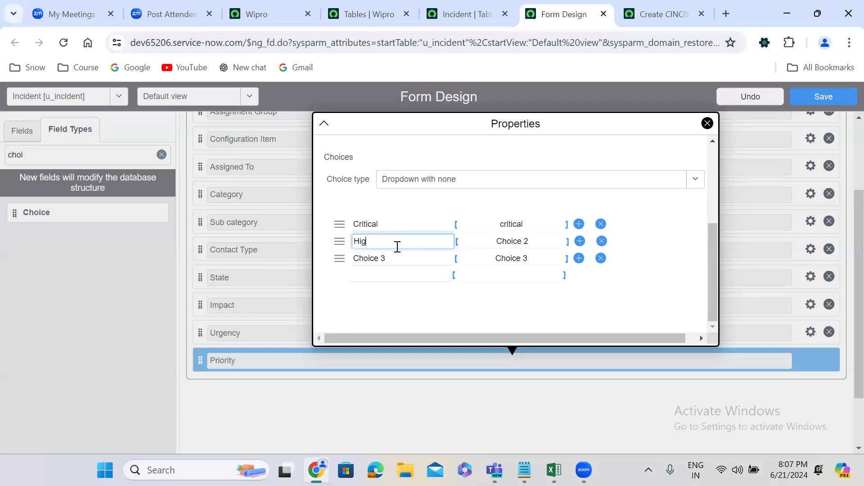
{"action": "left_click", "coordinate": [500, 242]}
{"action": "key", "text": "ctrl+a"}
{"action": "type", "text": "high"}
Change the third Priority choice to the label Medium with the value medium.
{"action": "double_click", "coordinate": [402, 259]}
{"action": "key", "text": "ctrl+a"}
{"action": "type", "text": "M"}
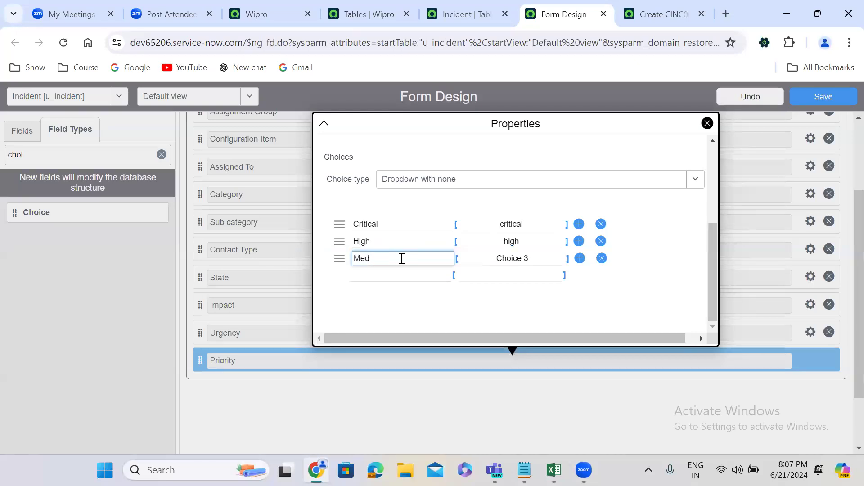
{"action": "double_click", "coordinate": [495, 259]}
{"action": "key", "text": "ctrl+a"}
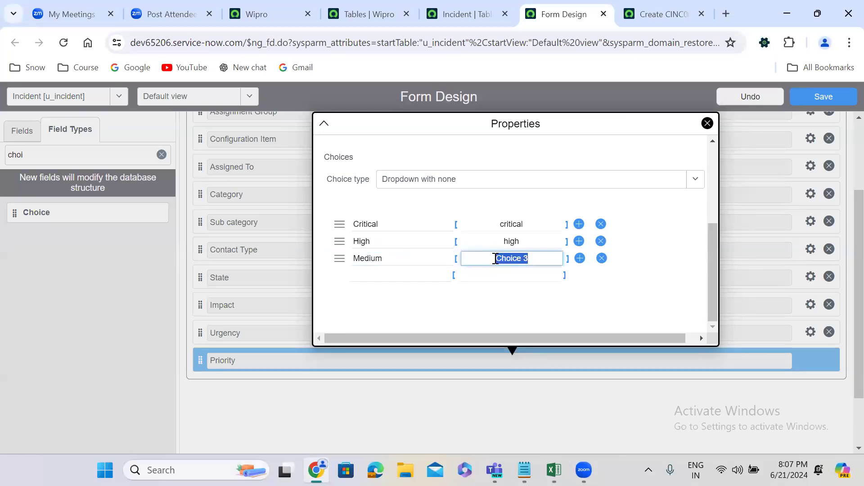
{"action": "type", "text": "medium"}
Add a fourth Priority choice named Low.
{"action": "left_click", "coordinate": [391, 272]}
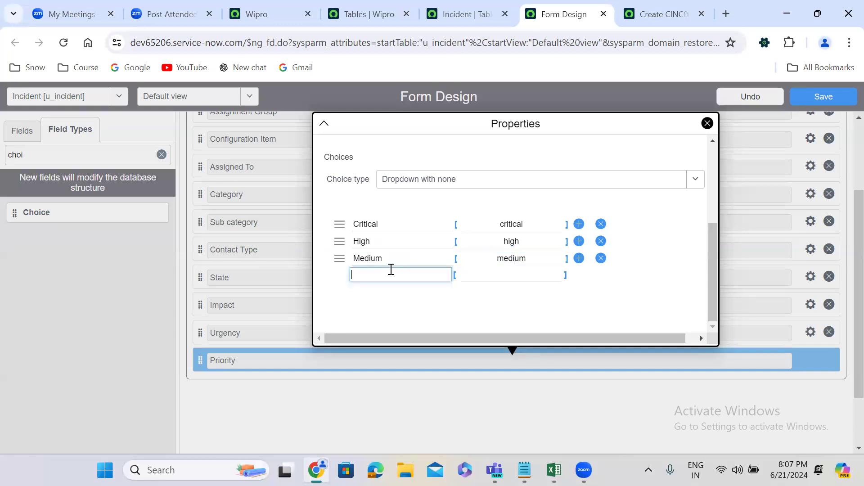
{"action": "type", "text": "Very"}
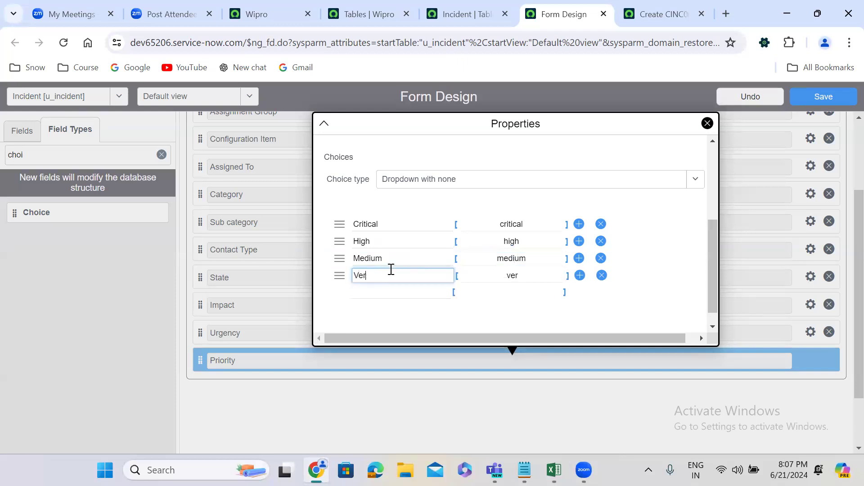
{"action": "key", "text": "BackSpace"}
{"action": "key", "text": "BackSpace"}
{"action": "key", "text": "BackSpace"}
{"action": "key", "text": "BackSpace"}
{"action": "type", "text": "Low"}
Add a fifth Priority choice named Very Low, and close the field's properties.
{"action": "left_click", "coordinate": [391, 293]}
{"action": "type", "text": "Ver"}
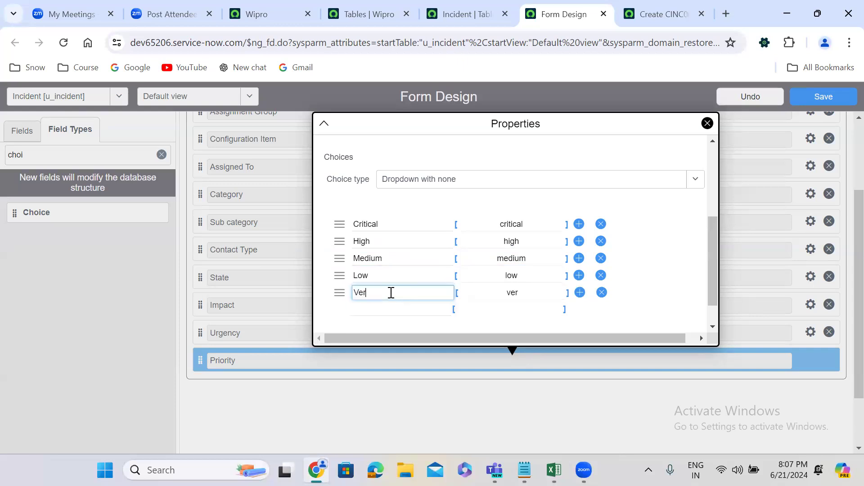
{"action": "type", "text": "y Low"}
{"action": "left_click", "coordinate": [466, 402]}
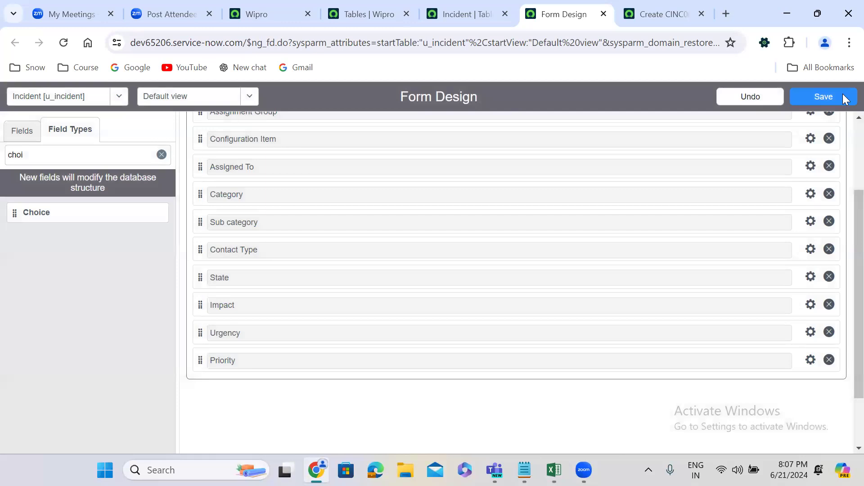
Save the Incident form design and reload the new Incident record form in its browser tab.
{"action": "left_click", "coordinate": [824, 96]}
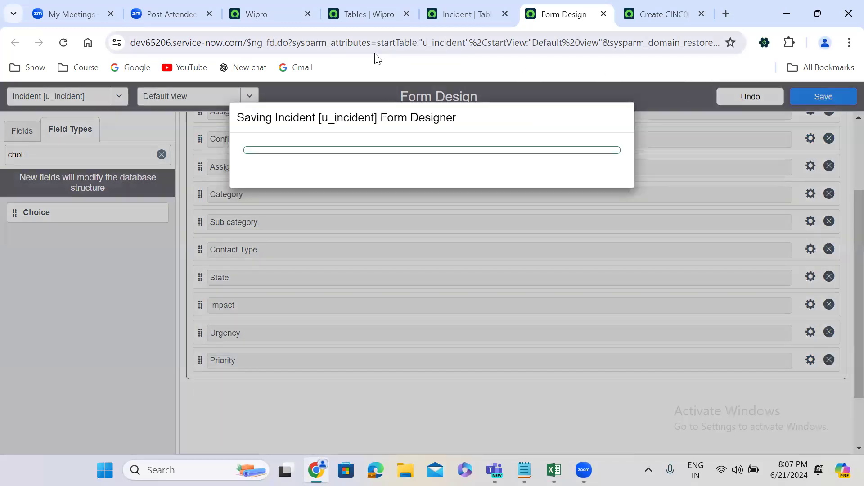
{"action": "left_click", "coordinate": [664, 14]}
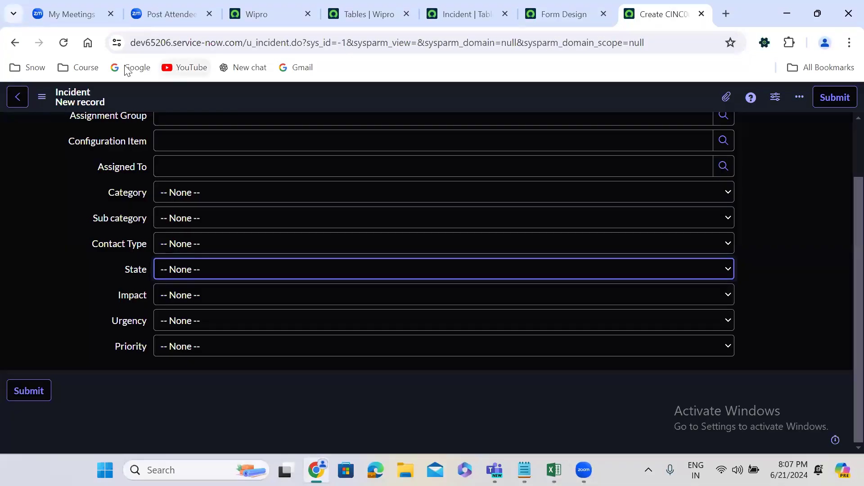
{"action": "left_click", "coordinate": [63, 43]}
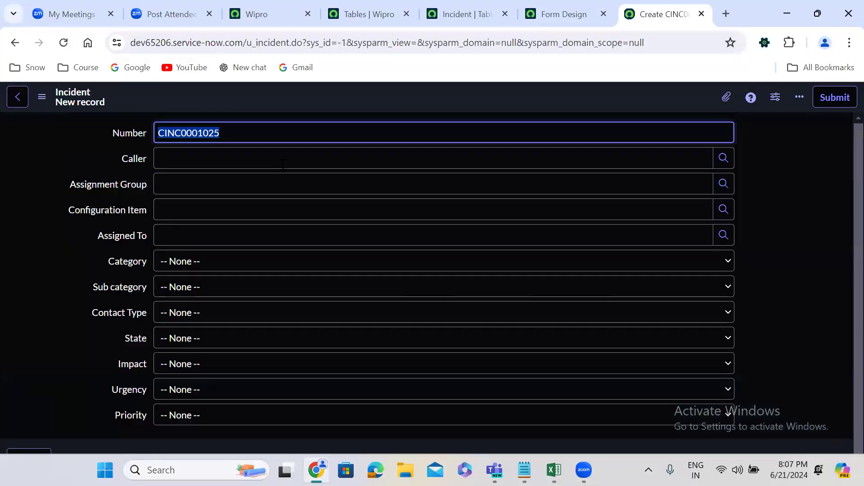
Examine the choice lists of Category, Sub category, Contact Type and State, and the remaining fields on the new Incident record.
{"action": "left_click", "coordinate": [191, 270]}
{"action": "left_click", "coordinate": [190, 269]}
{"action": "left_click", "coordinate": [194, 281]}
{"action": "left_click", "coordinate": [196, 284]}
{"action": "left_click", "coordinate": [199, 320]}
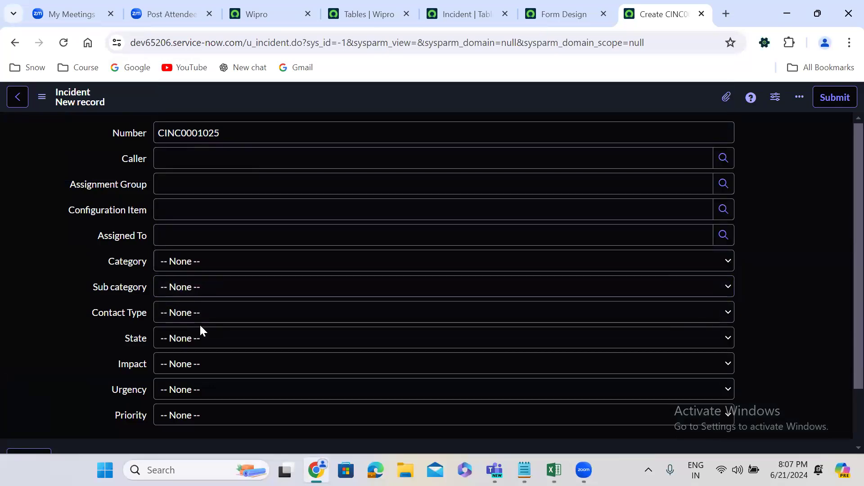
{"action": "left_click", "coordinate": [198, 324]}
{"action": "left_click", "coordinate": [201, 339]}
{"action": "left_click", "coordinate": [203, 341]}
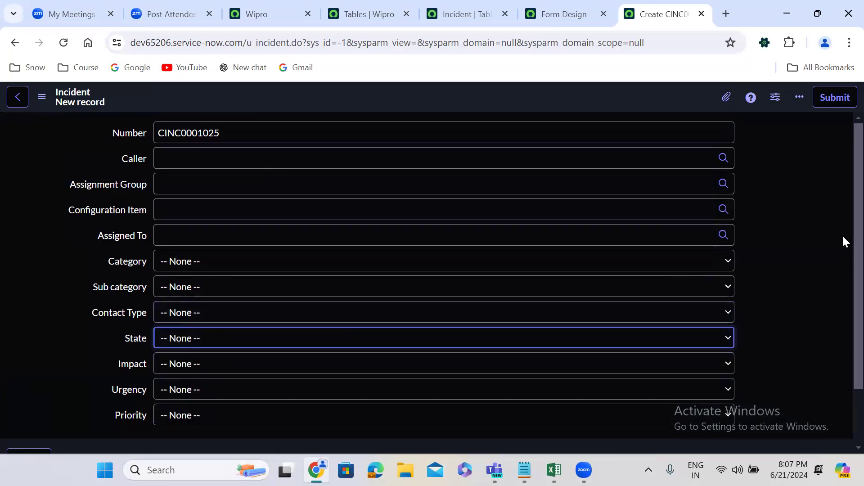
{"action": "scroll", "coordinate": [845, 359], "scroll_direction": "down", "scroll_amount": 2}
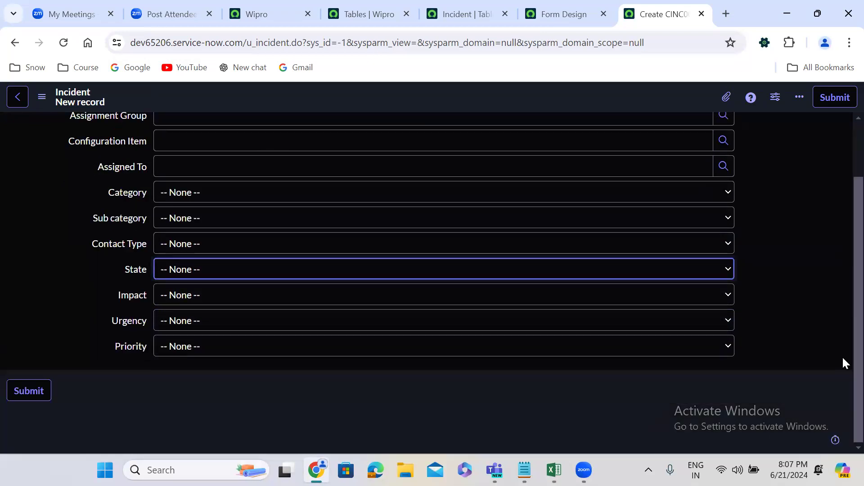
Return to the Incident form design and add two String fields below Priority.
{"action": "left_click", "coordinate": [562, 9]}
{"action": "double_click", "coordinate": [117, 156]}
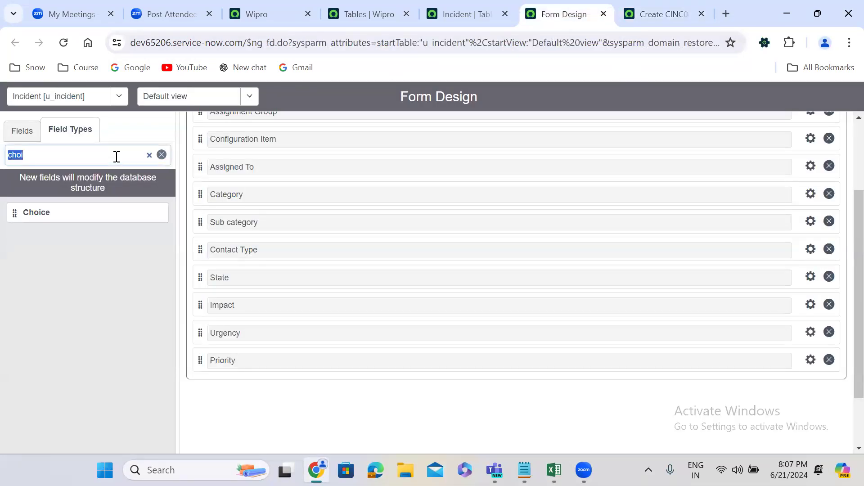
{"action": "type", "text": "str"}
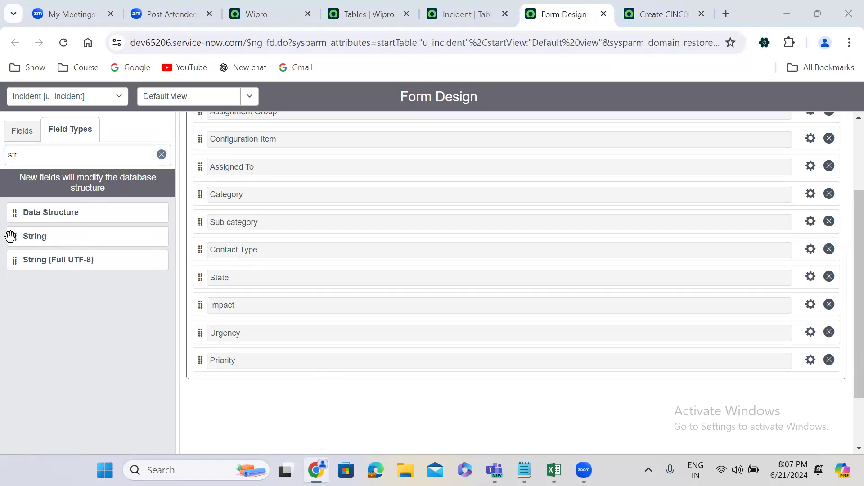
{"action": "left_click_drag", "start_coordinate": [10, 236], "coordinate": [218, 390]}
{"action": "left_click_drag", "start_coordinate": [14, 235], "coordinate": [222, 289]}
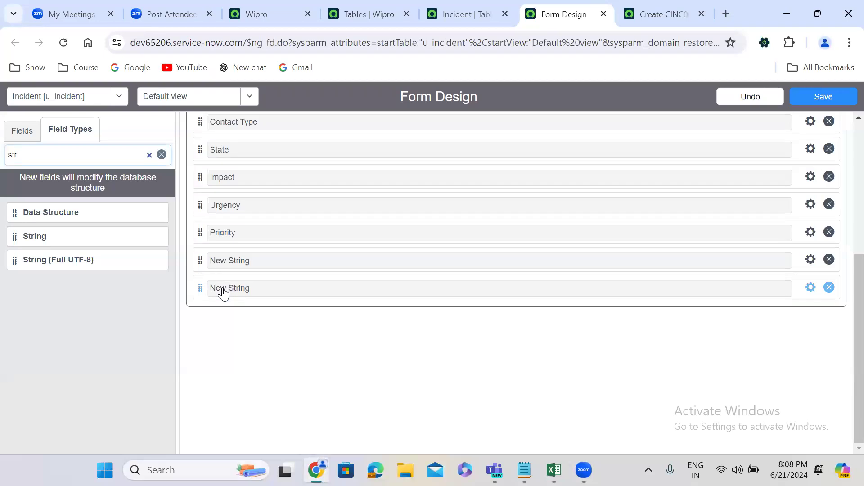
Label the first new String field Short Description, name it u_short_description, and close its properties.
{"action": "left_click", "coordinate": [810, 260]}
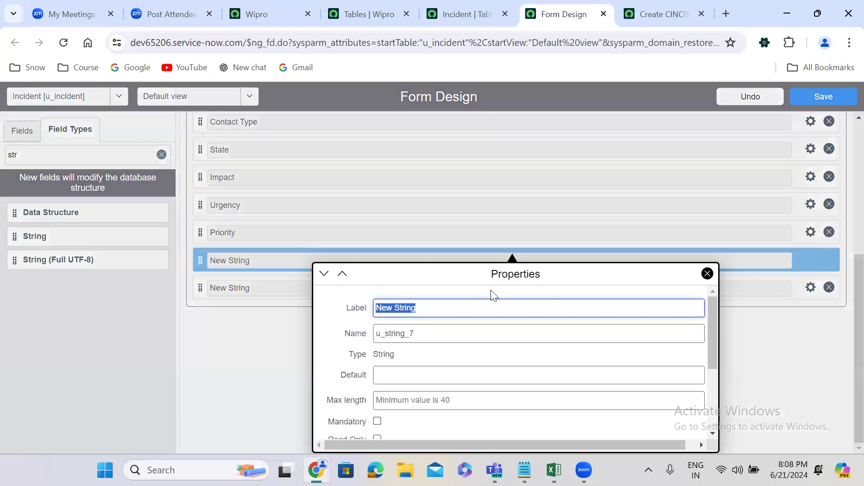
{"action": "type", "text": "Sho"}
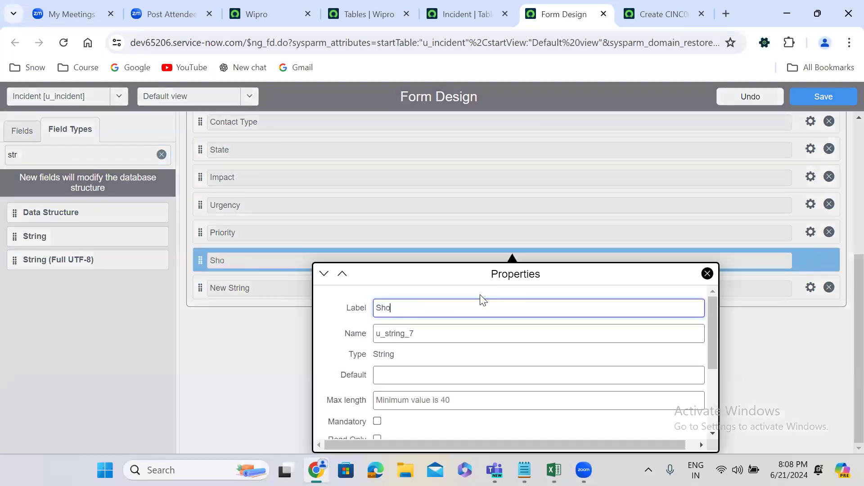
{"action": "type", "text": "rt Description"}
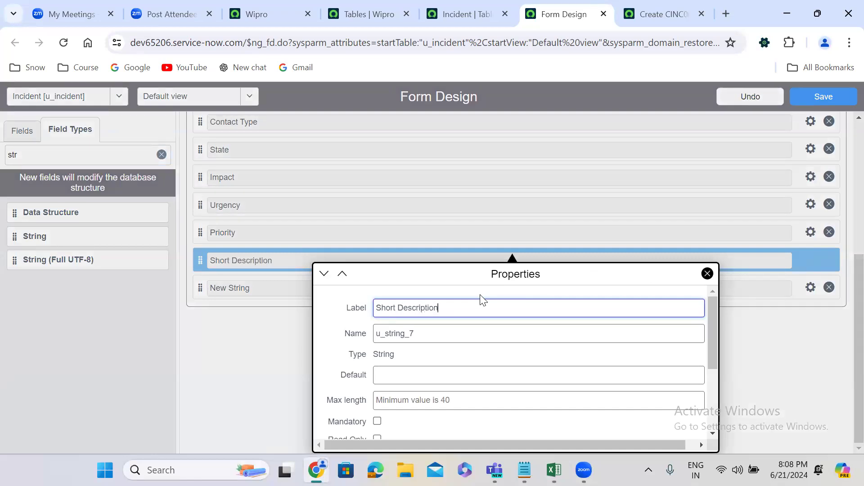
{"action": "left_click_drag", "start_coordinate": [377, 333], "coordinate": [418, 333]}
{"action": "type", "text": "u_short"}
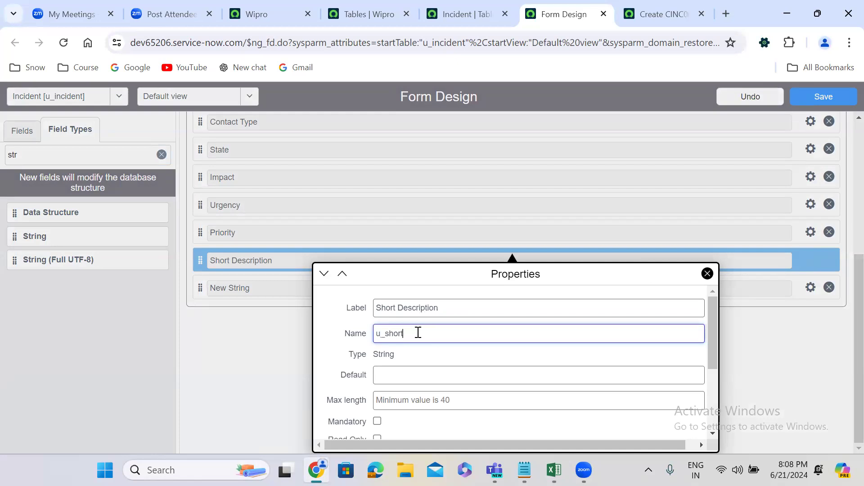
{"action": "type", "text": "_description"}
{"action": "left_click_drag", "start_coordinate": [710, 339], "coordinate": [716, 430]}
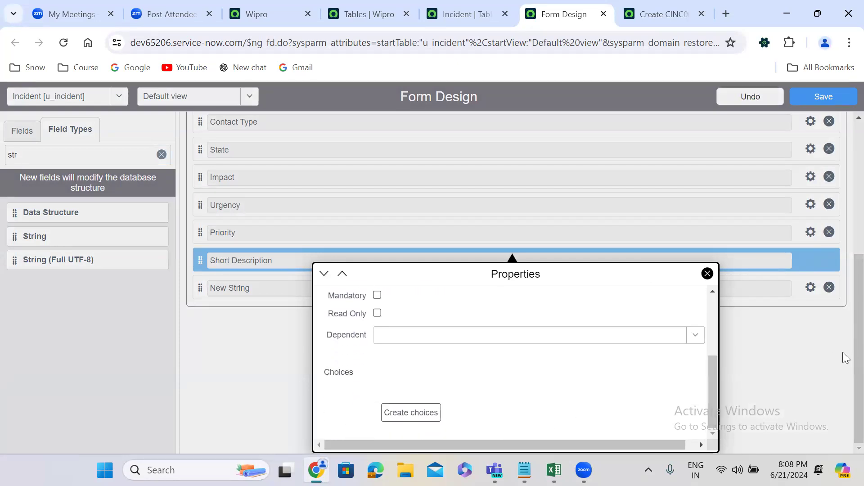
{"action": "left_click", "coordinate": [775, 379]}
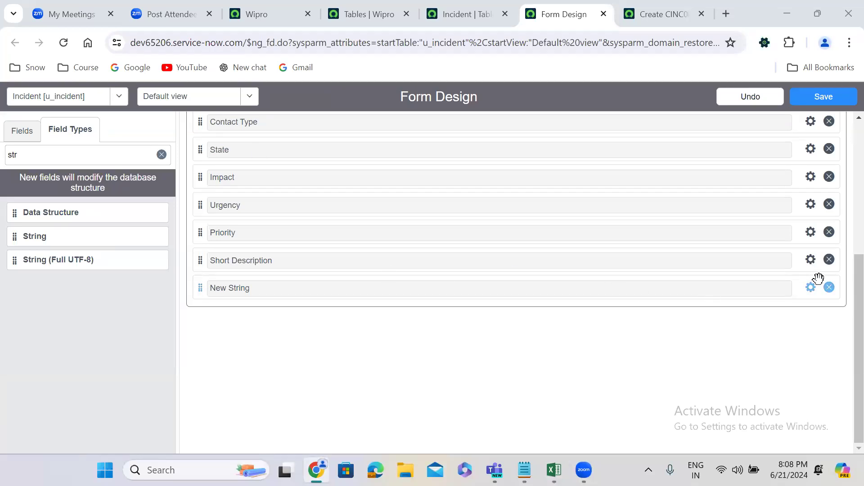
Label the remaining new String field Description, name it u_description, set its max length to 4000, and close its properties.
{"action": "left_click", "coordinate": [811, 288]}
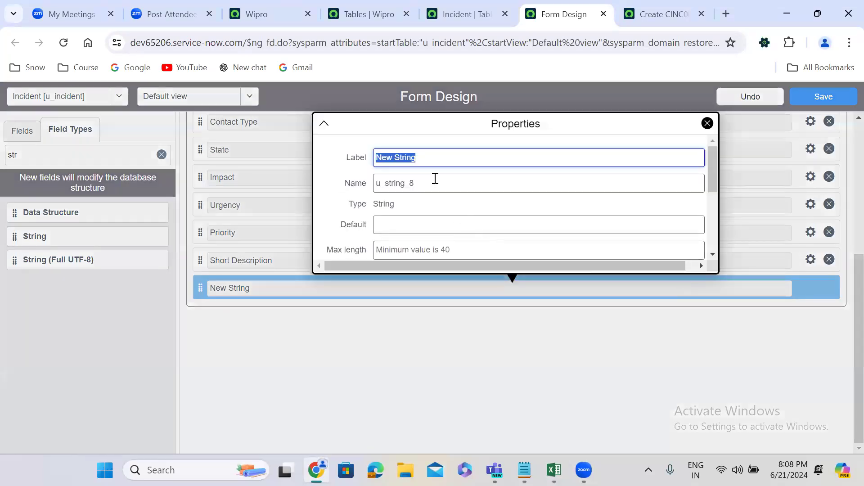
{"action": "type", "text": "Description"}
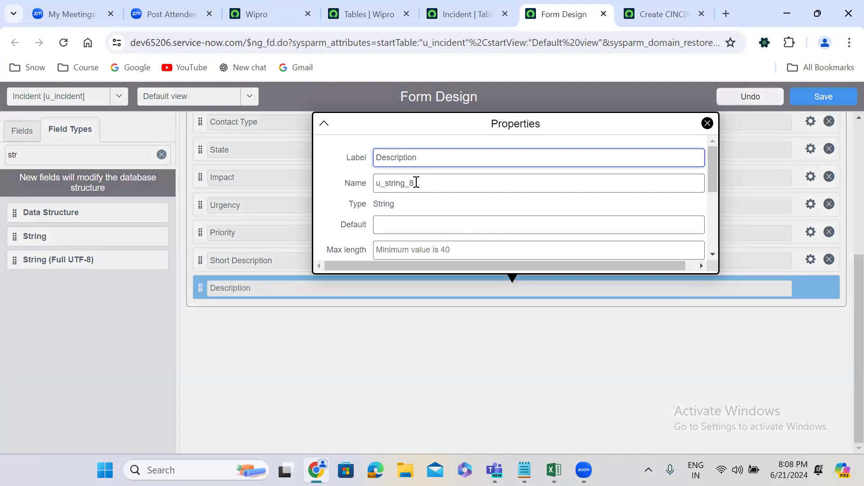
{"action": "double_click", "coordinate": [417, 182]}
{"action": "type", "text": "u_descriptio"}
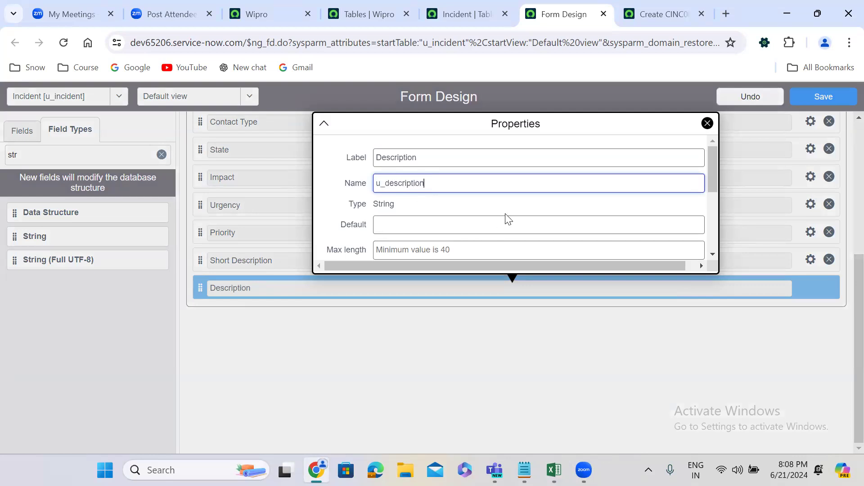
{"action": "left_click", "coordinate": [497, 247]}
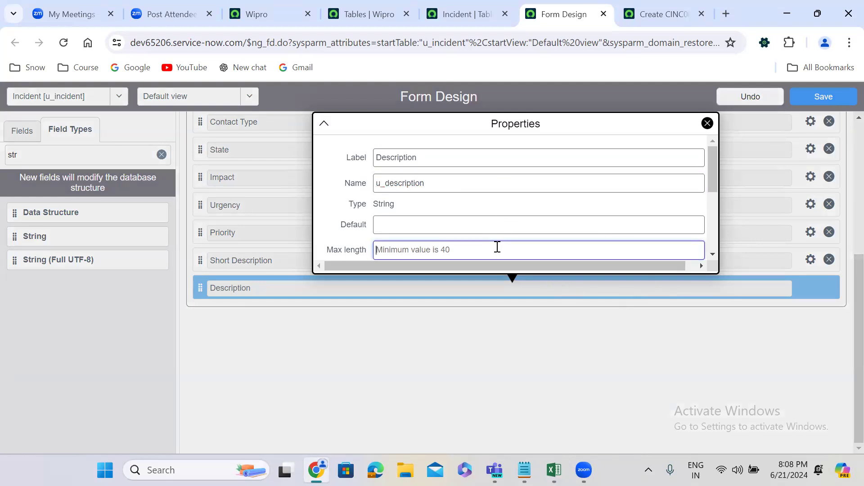
{"action": "type", "text": "4000"}
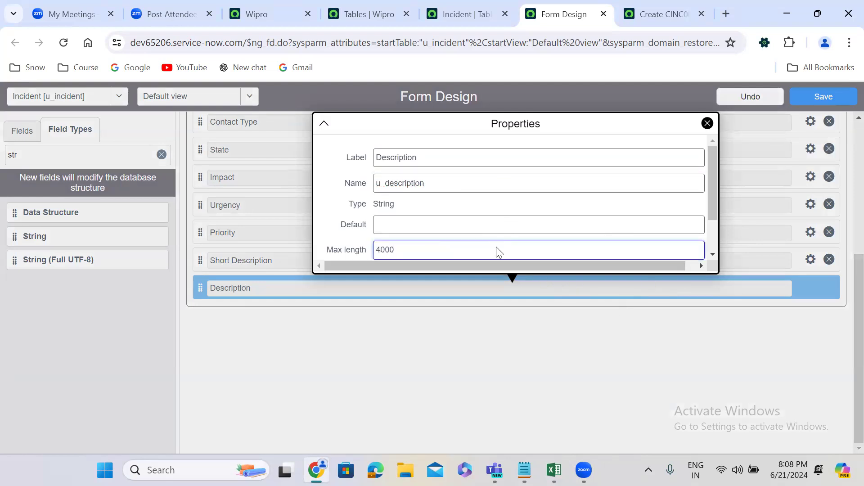
{"action": "left_click", "coordinate": [707, 307]}
Save the form design with the two description fields and reload the new u_incident record in its browser tab.
{"action": "left_click", "coordinate": [833, 97]}
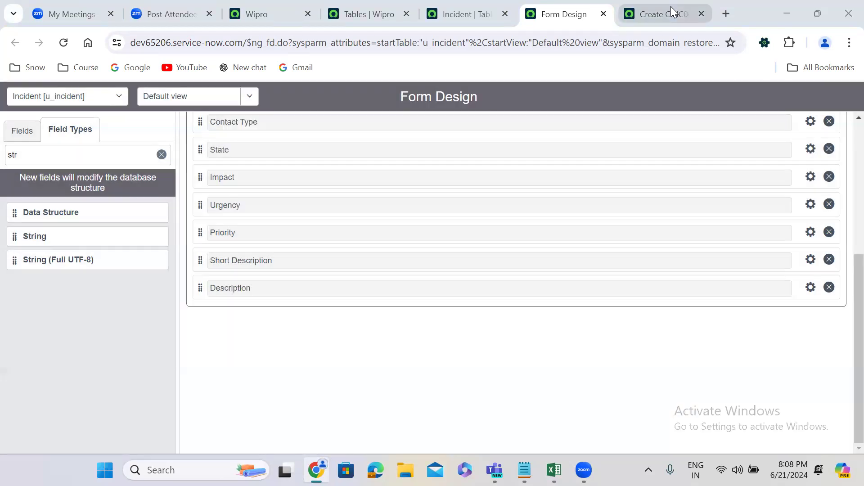
{"action": "left_click", "coordinate": [671, 7]}
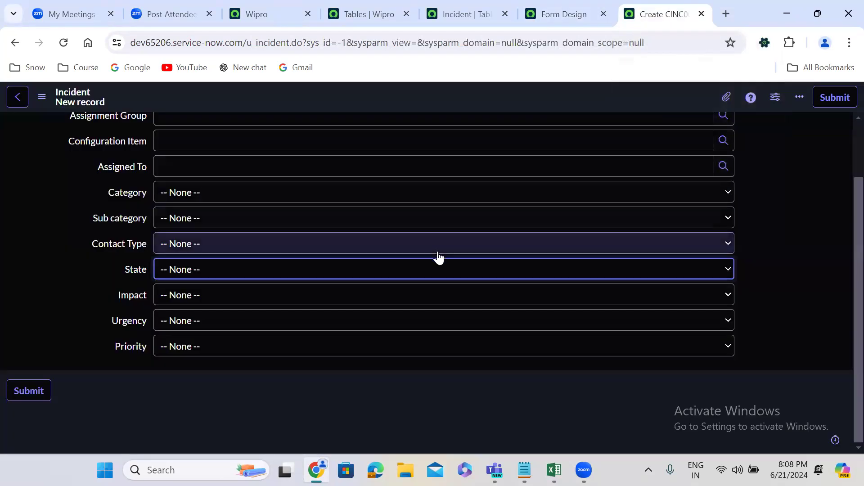
{"action": "left_click", "coordinate": [61, 39]}
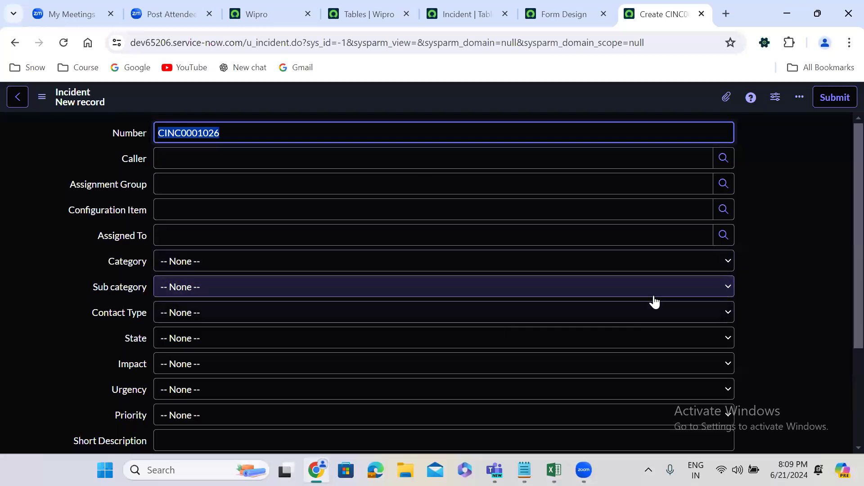
Fill the Short Description and Description fields of the new record with arbitrary test text.
{"action": "scroll", "coordinate": [842, 228], "scroll_direction": "down", "scroll_amount": 3}
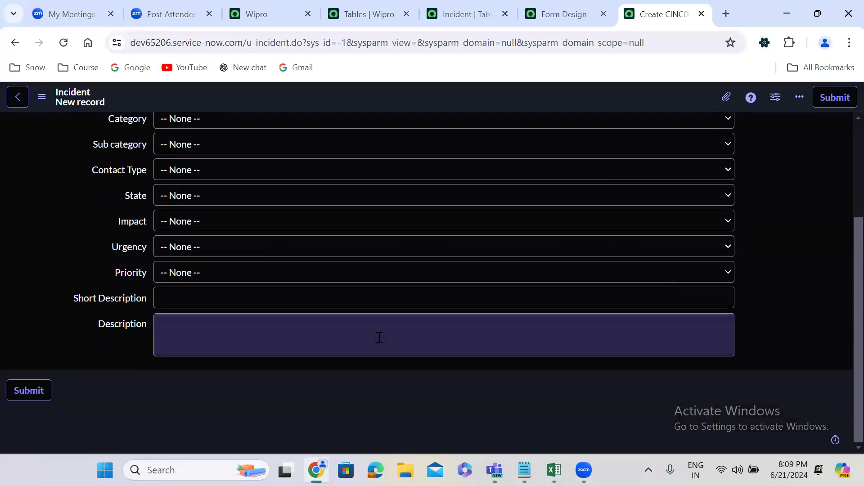
{"action": "left_click", "coordinate": [356, 300]}
{"action": "type", "text": "ekwpkgpewkgpewpo"}
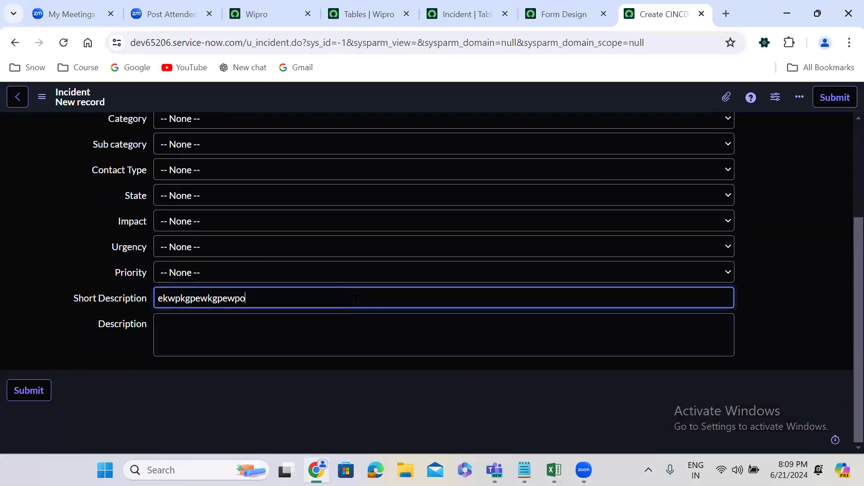
{"action": "type", "text": "gjoewjgoewjogfewjgovjwog"}
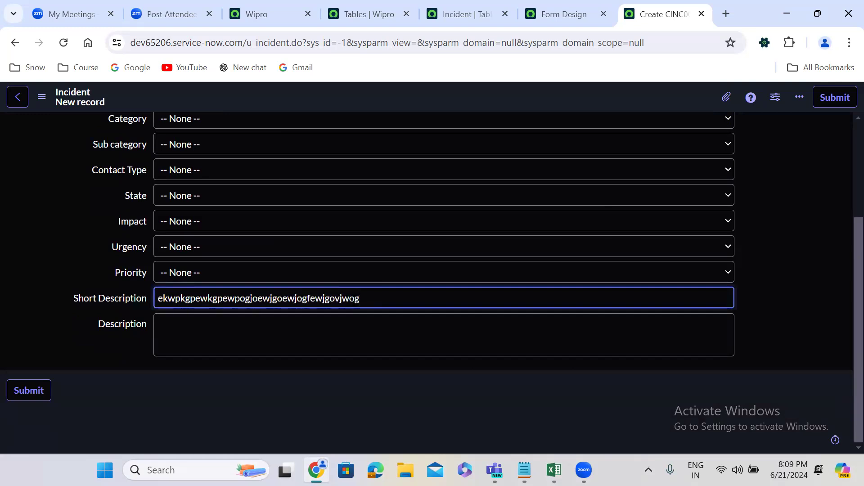
{"action": "left_click", "coordinate": [271, 353]}
{"action": "type", "text": "wqkofiqofiwqufowqeugfoiewugoewugoewugoew"}
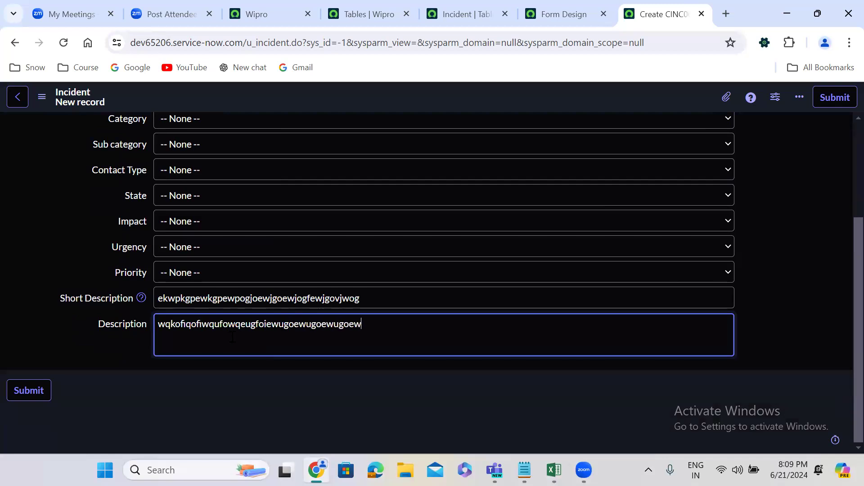
Examine the Impact choices and the user list in the Caller field's lookup, and close the lookup window.
{"action": "left_click", "coordinate": [252, 222]}
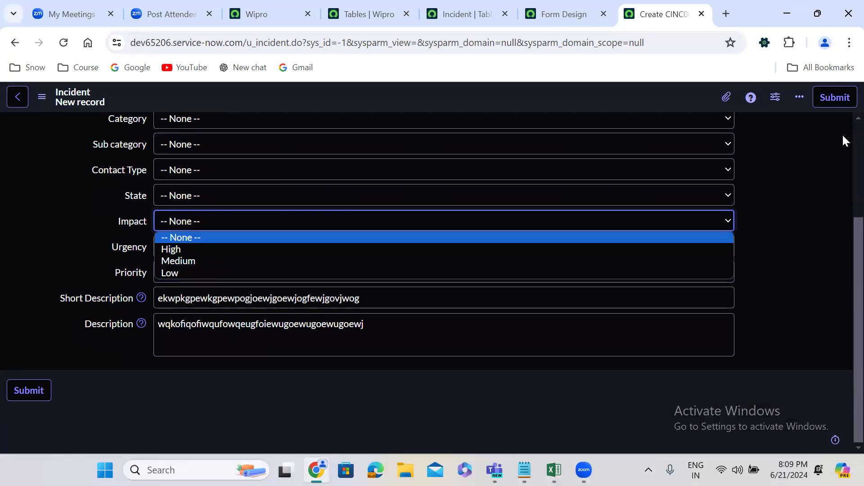
{"action": "scroll", "coordinate": [840, 135], "scroll_direction": "up", "scroll_amount": 4}
{"action": "left_click", "coordinate": [583, 160]}
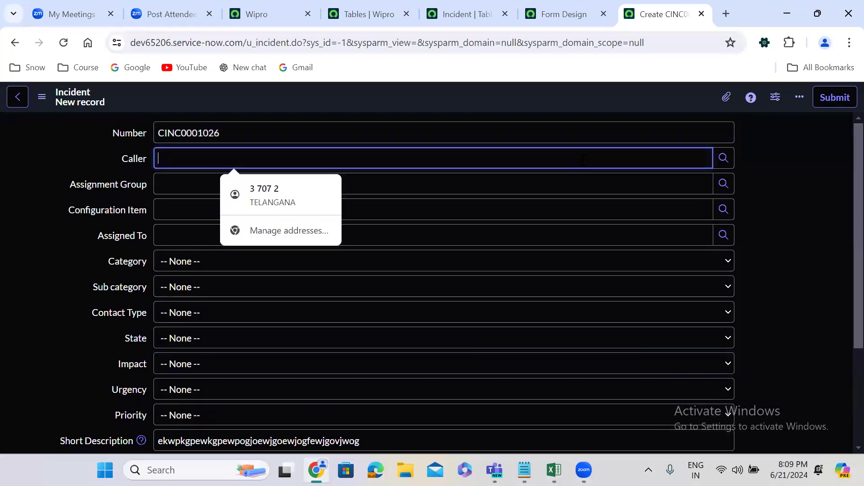
{"action": "left_click", "coordinate": [723, 158]}
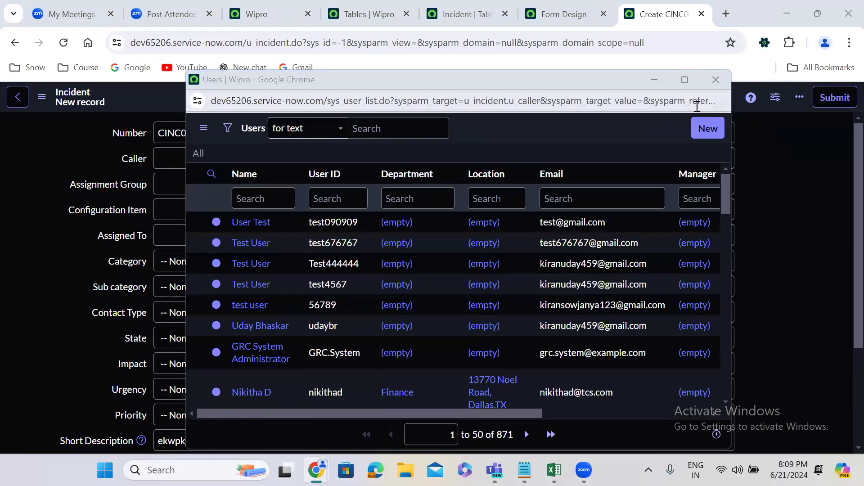
{"action": "left_click", "coordinate": [716, 79]}
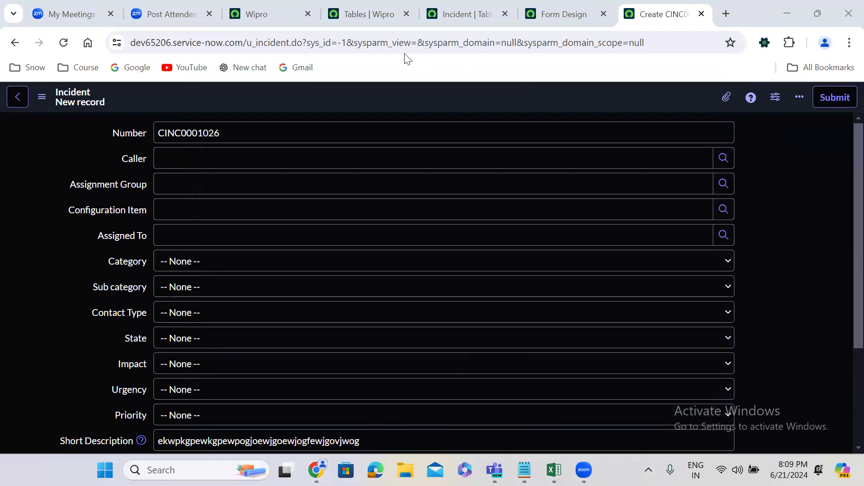
Open a new record form of the standard incident table from the Wipro tab's navigator with incident.FORM.
{"action": "left_click", "coordinate": [452, 14]}
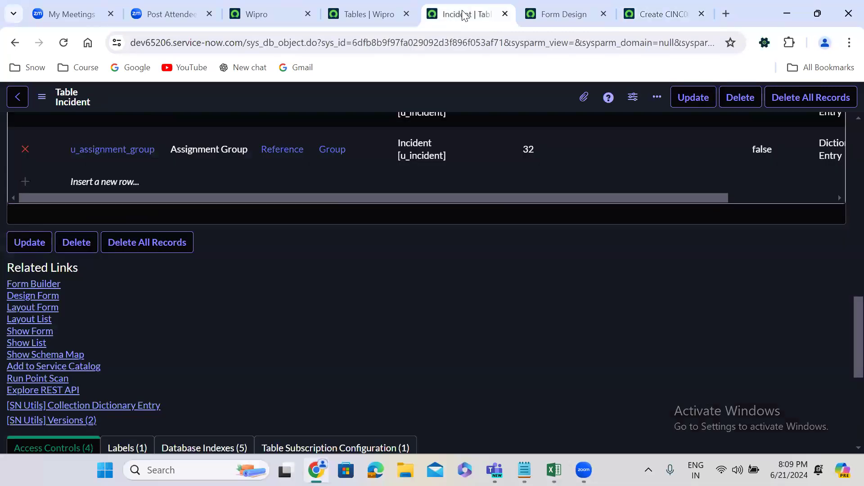
{"action": "left_click", "coordinate": [662, 14]}
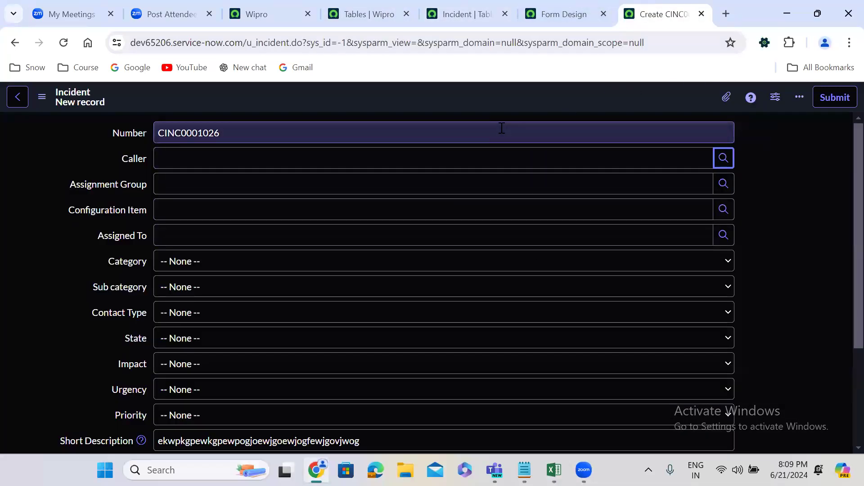
{"action": "left_click", "coordinate": [267, 14]}
{"action": "left_click", "coordinate": [89, 109]}
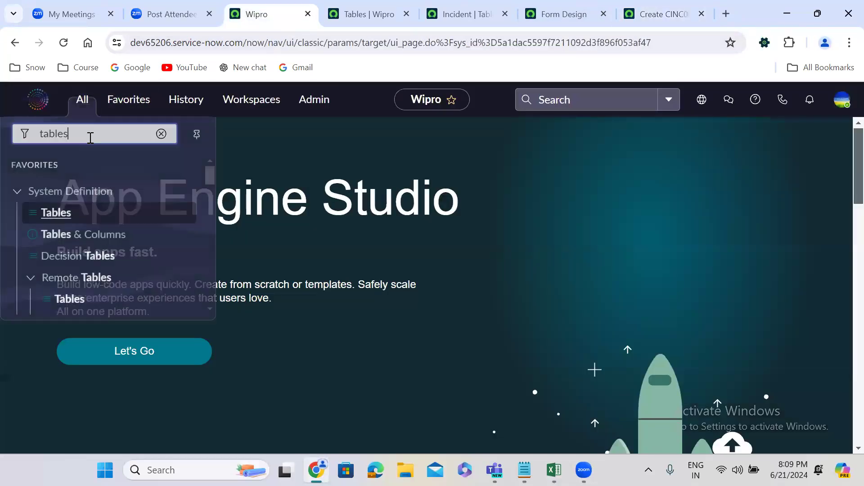
{"action": "double_click", "coordinate": [90, 138]}
{"action": "type", "text": "in"}
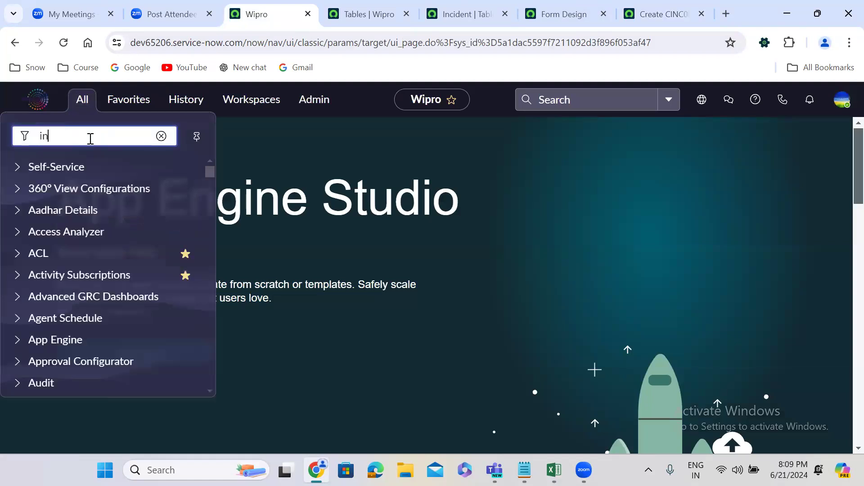
{"action": "type", "text": "cident"}
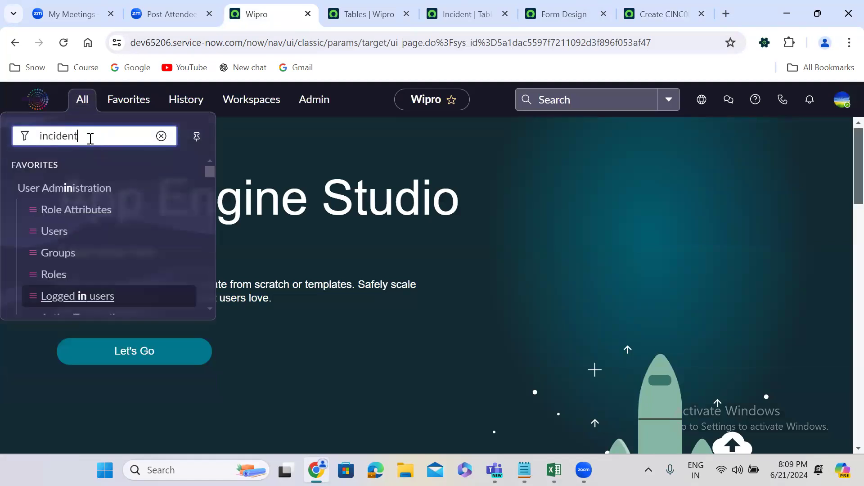
{"action": "type", "text": ".FORM"}
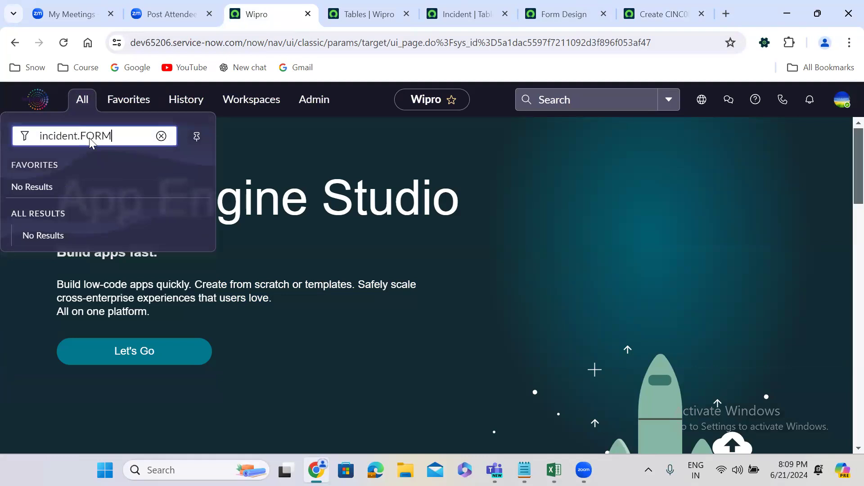
{"action": "key", "text": "Return"}
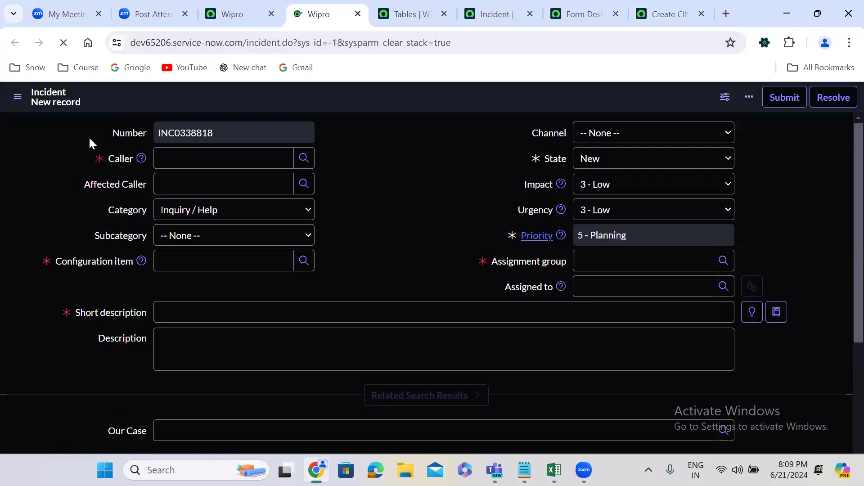
Check the standard form's Caller suggestions and return to the new custom Incident record's browser tab.
{"action": "left_click", "coordinate": [293, 159]}
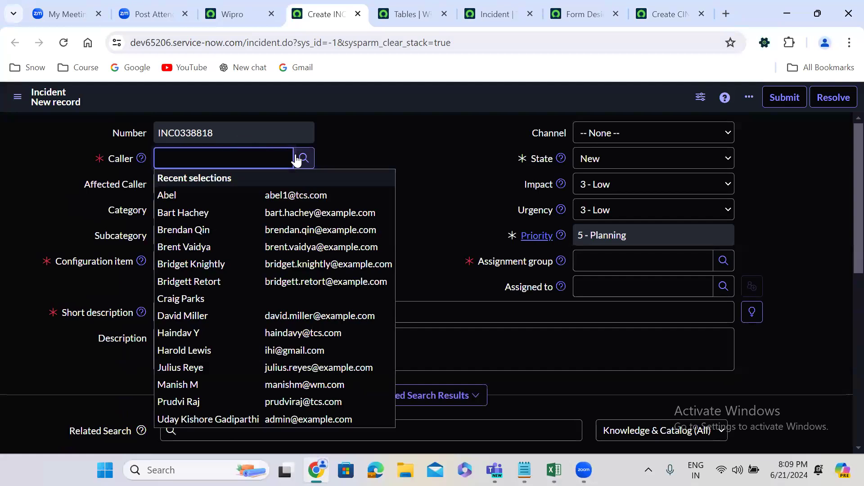
{"action": "left_click", "coordinate": [402, 151]}
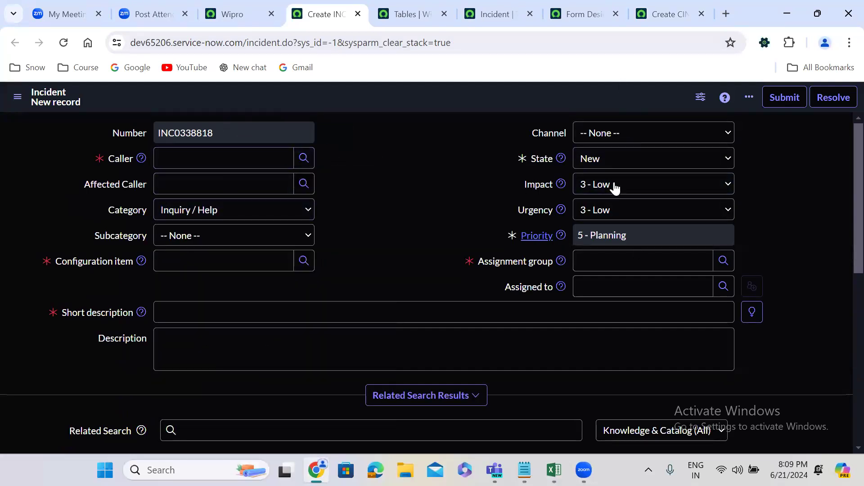
{"action": "left_click", "coordinate": [670, 14]}
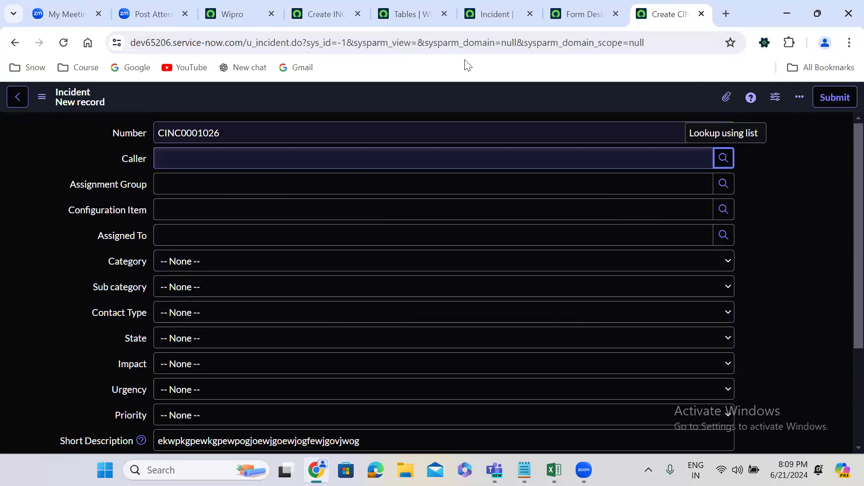
Return to the u_incident Form Design tab and set the Incident section's layout to 2 Column.
{"action": "left_click", "coordinate": [571, 6]}
{"action": "left_click_drag", "start_coordinate": [579, 16], "coordinate": [592, 46]}
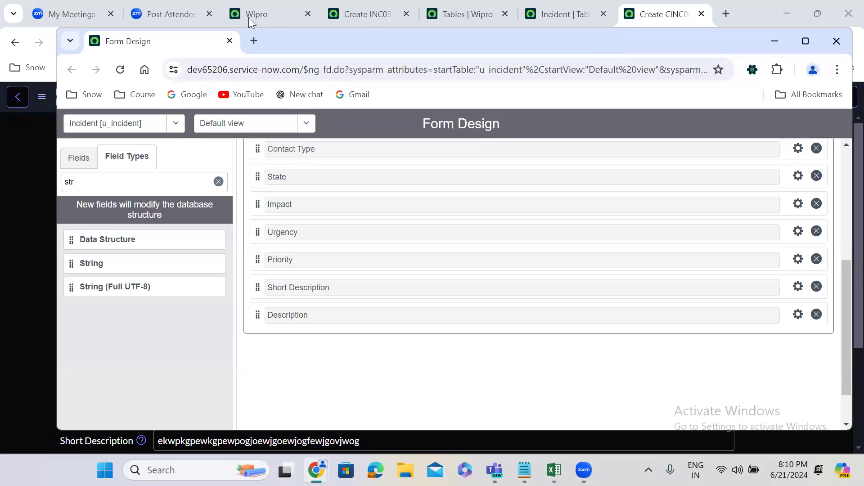
{"action": "left_click_drag", "start_coordinate": [232, 36], "coordinate": [608, 6]}
{"action": "scroll", "coordinate": [844, 202], "scroll_direction": "up", "scroll_amount": 5}
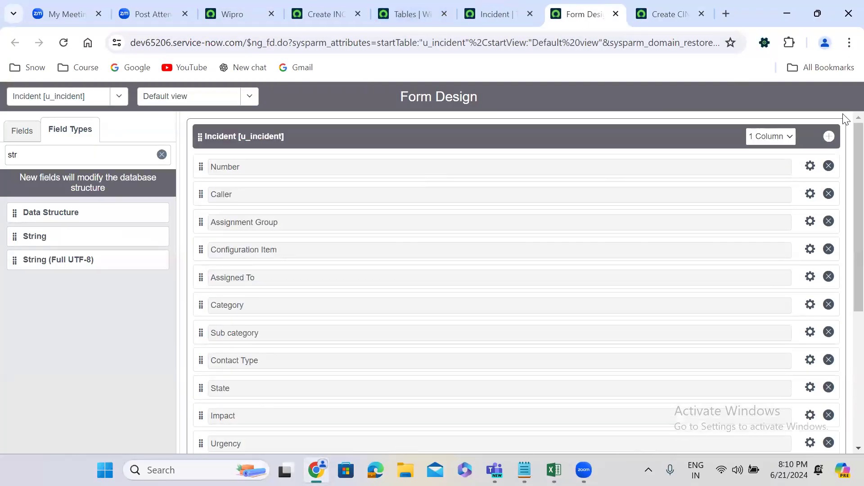
{"action": "left_click", "coordinate": [774, 137]}
{"action": "left_click", "coordinate": [775, 162]}
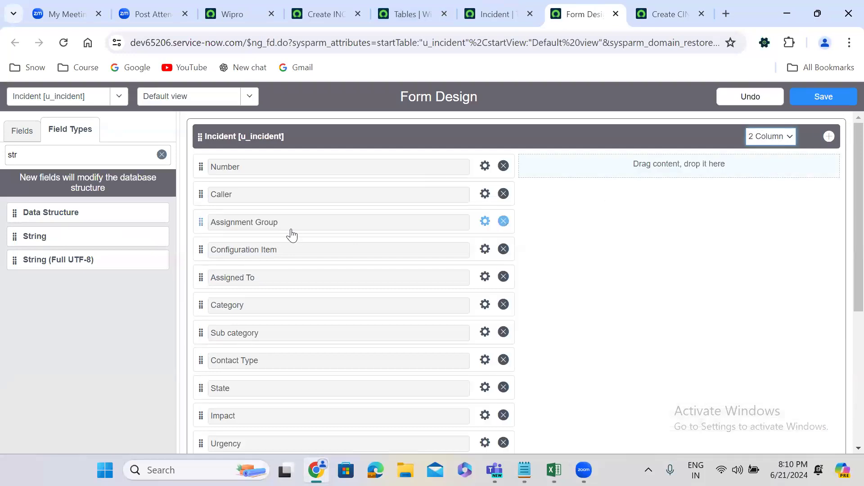
Move Contact Type, State, Impact, Urgency, Priority, Assignment Group and Assigned To, in that order, into the Incident section's second column.
{"action": "left_click_drag", "start_coordinate": [197, 367], "coordinate": [518, 171]}
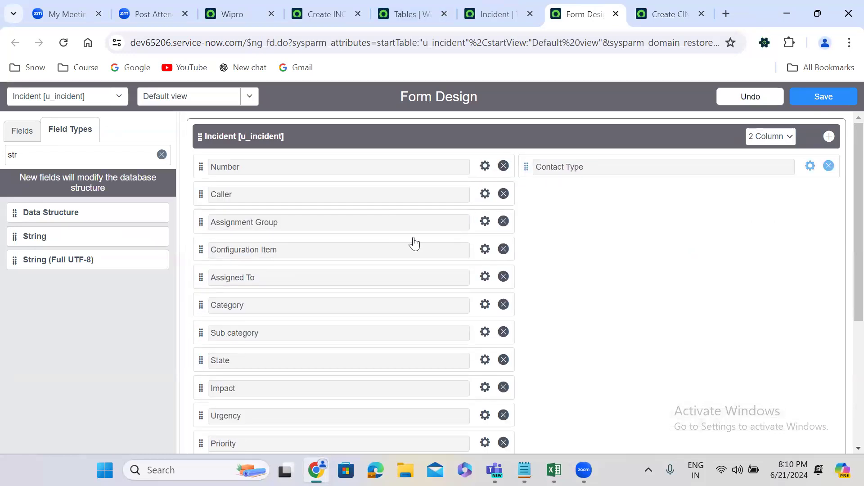
{"action": "left_click_drag", "start_coordinate": [200, 360], "coordinate": [527, 205]}
{"action": "left_click_drag", "start_coordinate": [204, 361], "coordinate": [525, 226]}
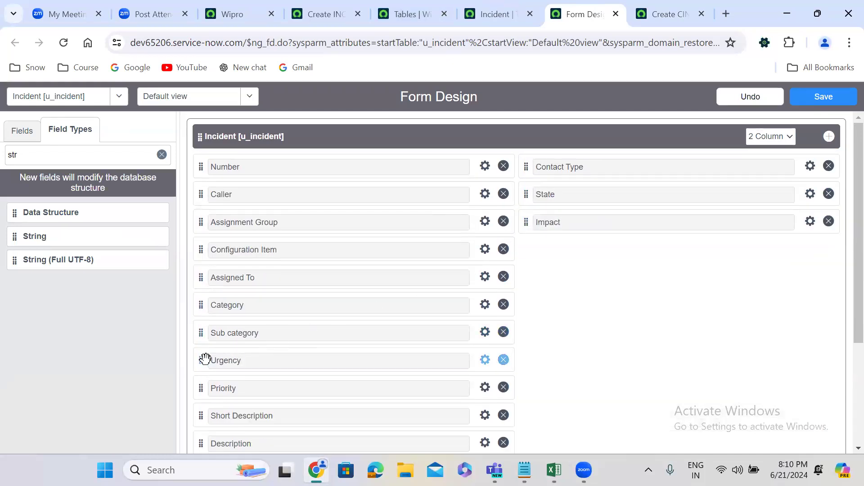
{"action": "left_click_drag", "start_coordinate": [200, 360], "coordinate": [547, 250]}
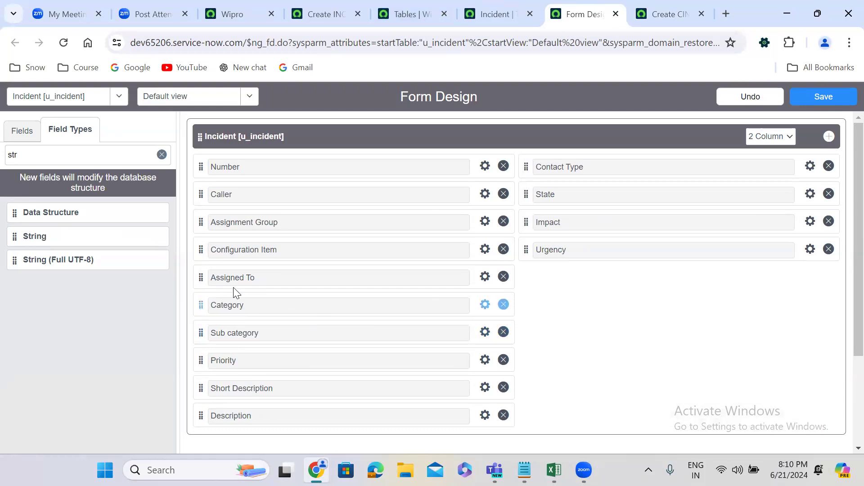
{"action": "left_click_drag", "start_coordinate": [458, 222], "coordinate": [530, 270]}
{"action": "left_click_drag", "start_coordinate": [198, 333], "coordinate": [545, 268]}
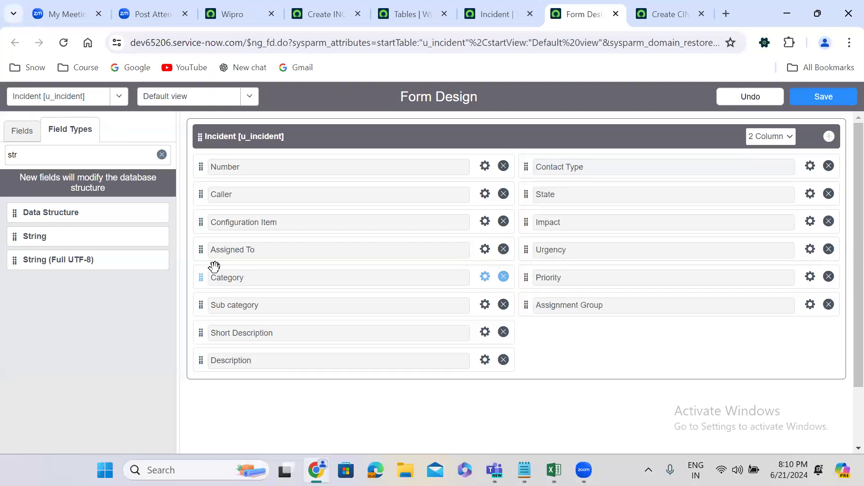
{"action": "left_click_drag", "start_coordinate": [200, 250], "coordinate": [546, 337]}
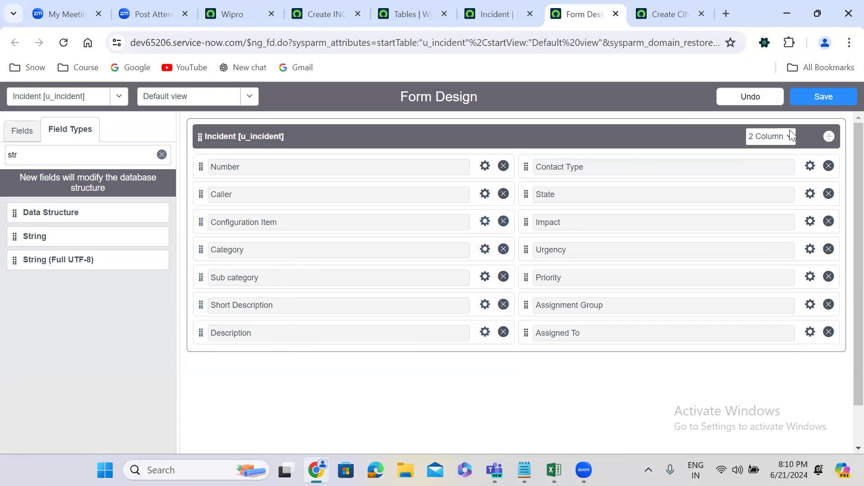
Add an untitled 1 Column section after the Incident section and move Short Description and Description into it.
{"action": "left_click", "coordinate": [830, 137]}
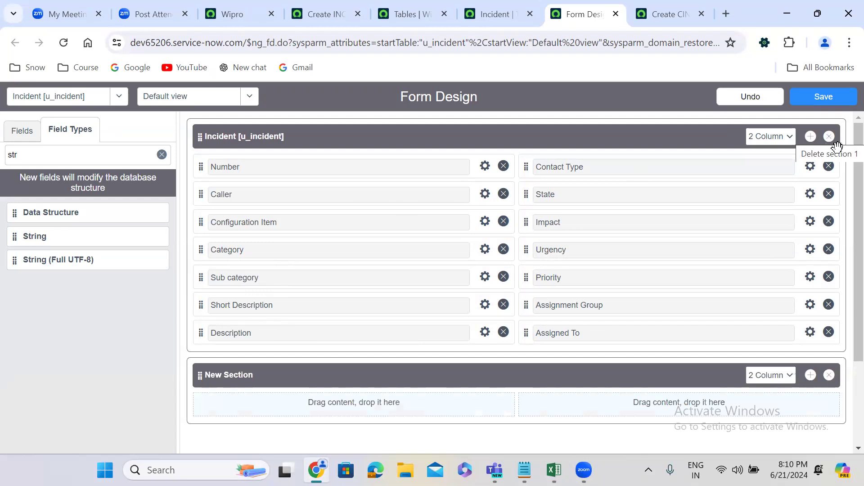
{"action": "scroll", "coordinate": [797, 234], "scroll_direction": "down", "scroll_amount": 3}
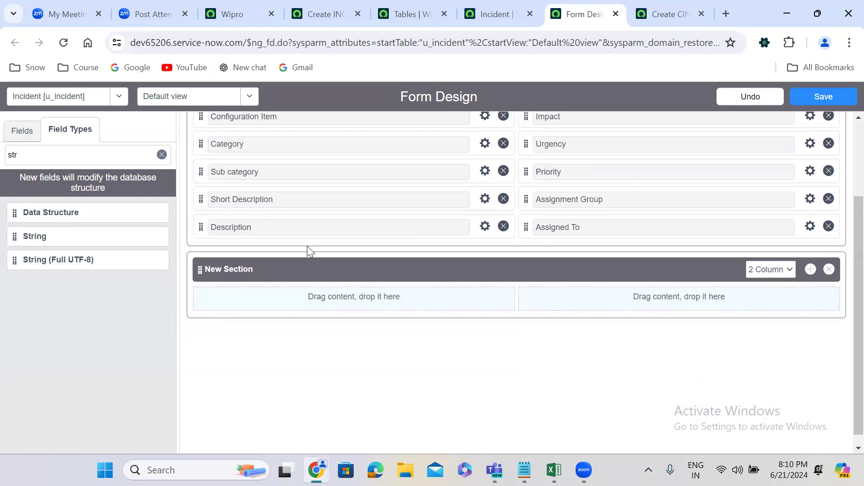
{"action": "left_click", "coordinate": [270, 264]}
{"action": "key", "text": "BackSpace"}
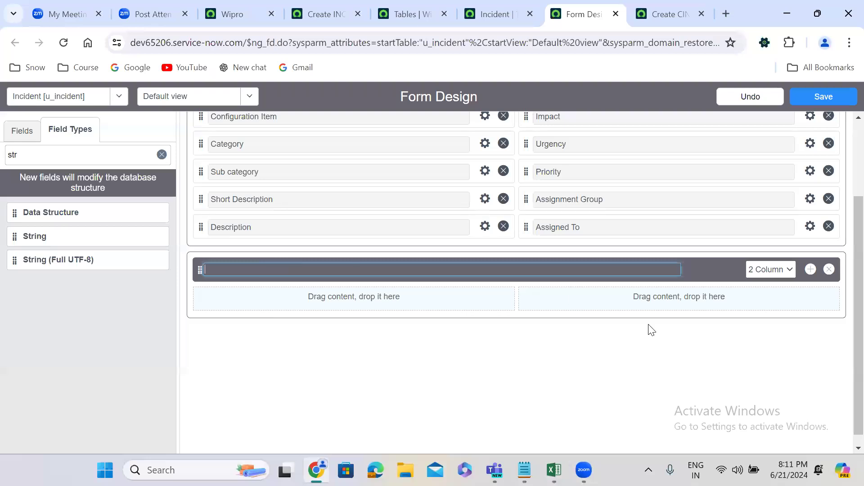
{"action": "left_click", "coordinate": [764, 274]}
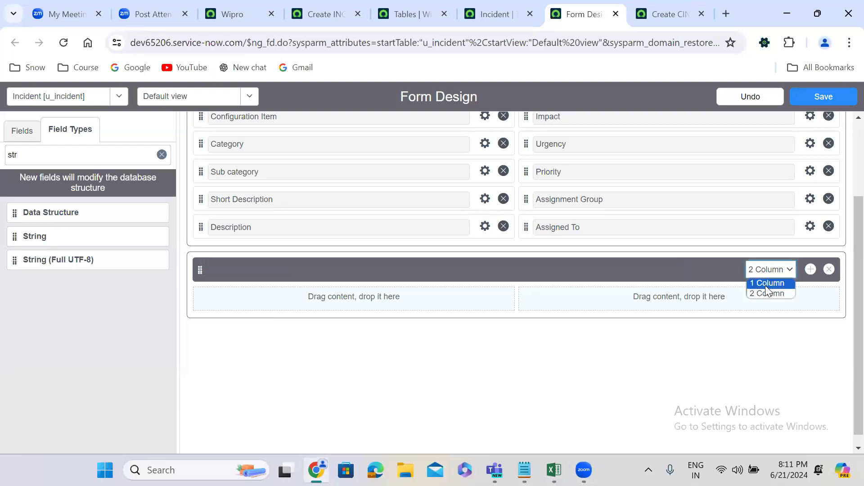
{"action": "left_click", "coordinate": [765, 283]}
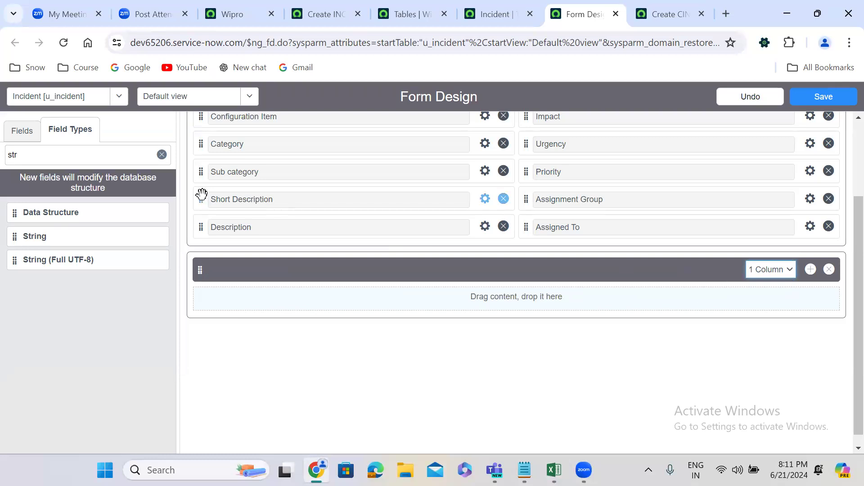
{"action": "left_click_drag", "start_coordinate": [201, 194], "coordinate": [225, 292]}
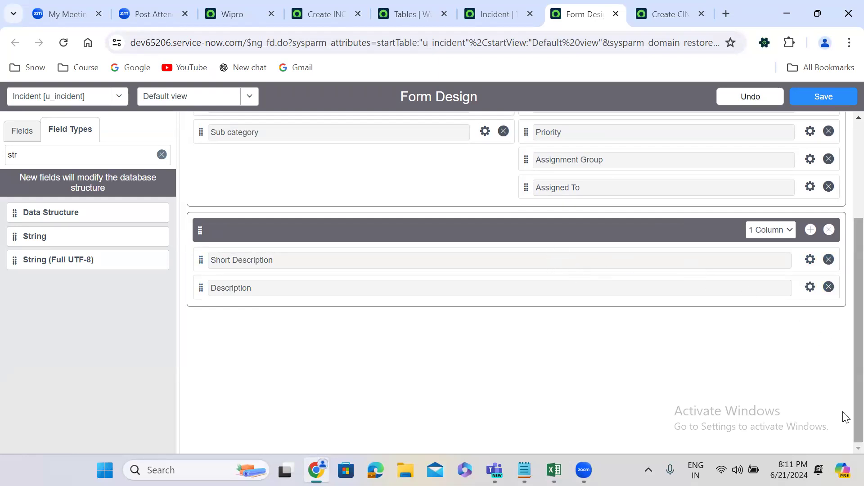
Move Configuration Item below Sub category in the Incident section and save the form design.
{"action": "scroll", "coordinate": [846, 415], "scroll_direction": "up", "scroll_amount": 3}
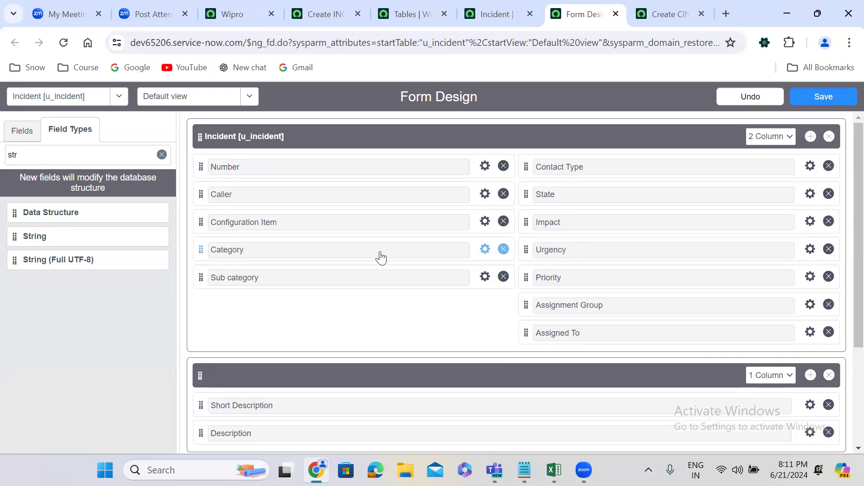
{"action": "left_click_drag", "start_coordinate": [196, 218], "coordinate": [203, 275]}
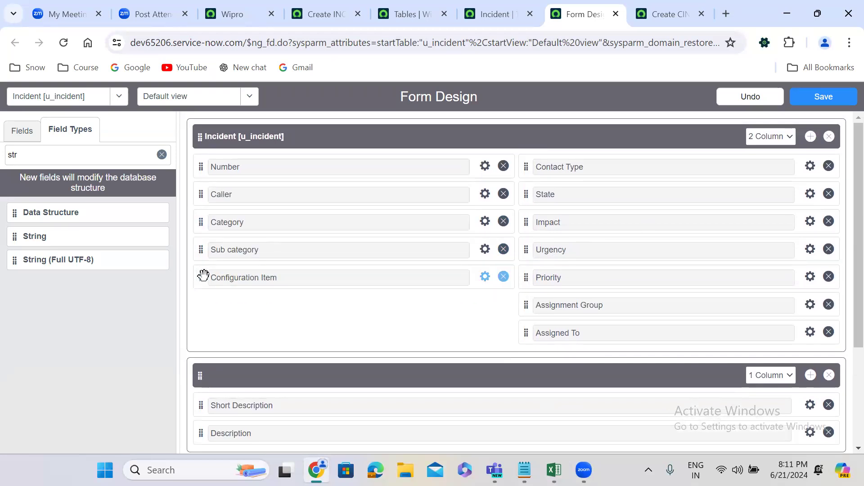
{"action": "left_click", "coordinate": [832, 97]}
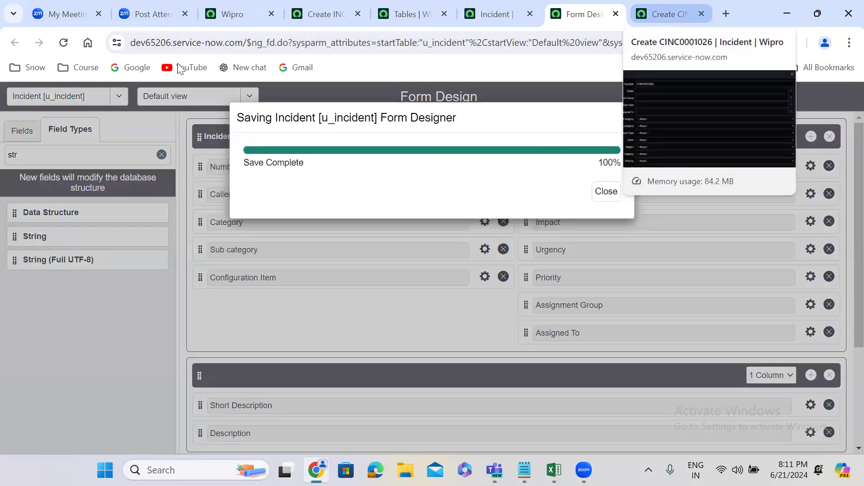
Reload the new custom Incident record in its browser tab, discarding the unsaved test entries.
{"action": "left_click", "coordinate": [655, 11]}
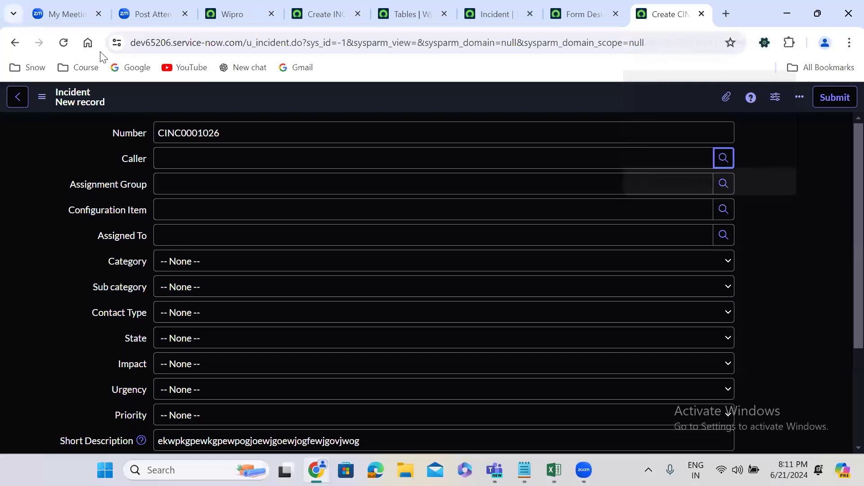
{"action": "left_click", "coordinate": [64, 42]}
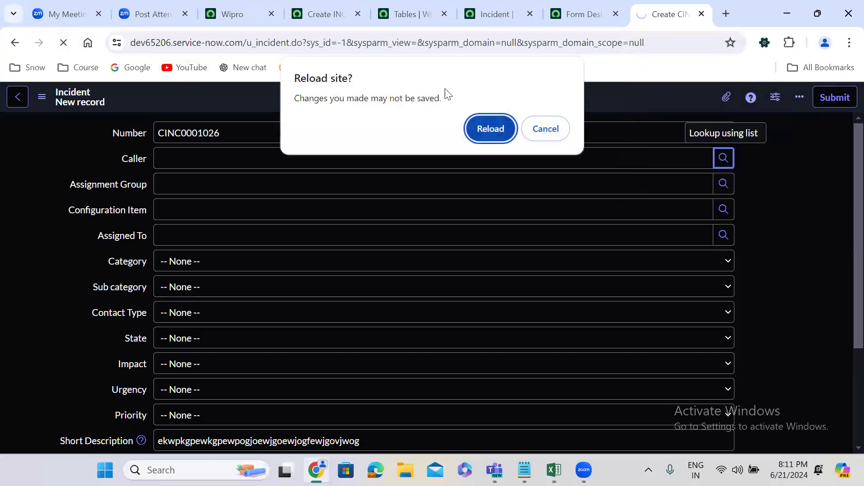
{"action": "left_click", "coordinate": [501, 133]}
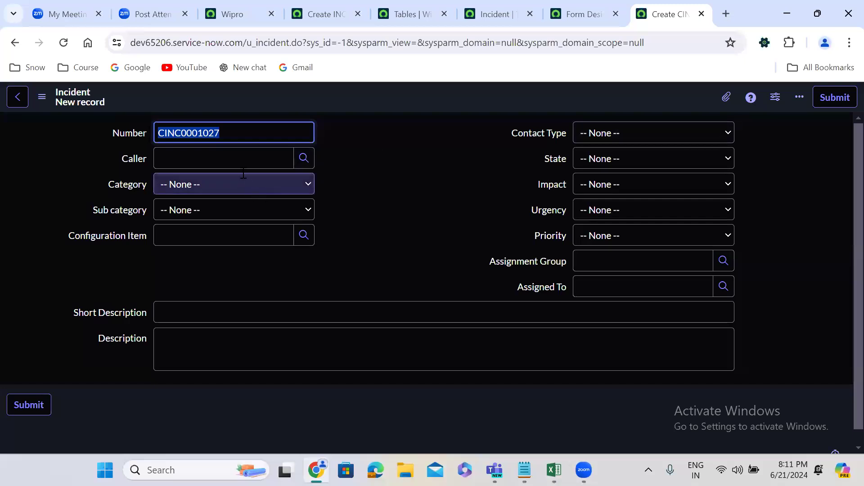
Check the field order of the reloaded custom Incident form and compare it with the standard incident form.
{"action": "left_click", "coordinate": [144, 137]}
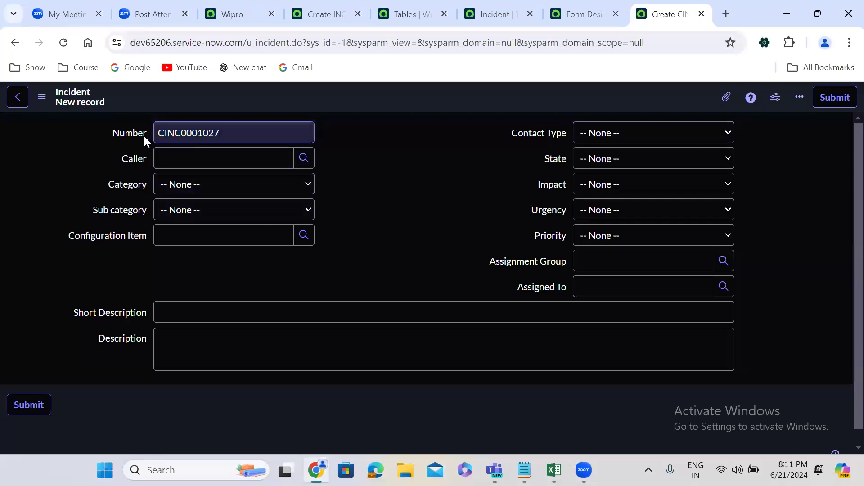
{"action": "left_click", "coordinate": [144, 153]}
{"action": "left_click", "coordinate": [134, 182]}
{"action": "left_click", "coordinate": [134, 206]}
{"action": "left_click", "coordinate": [130, 235]}
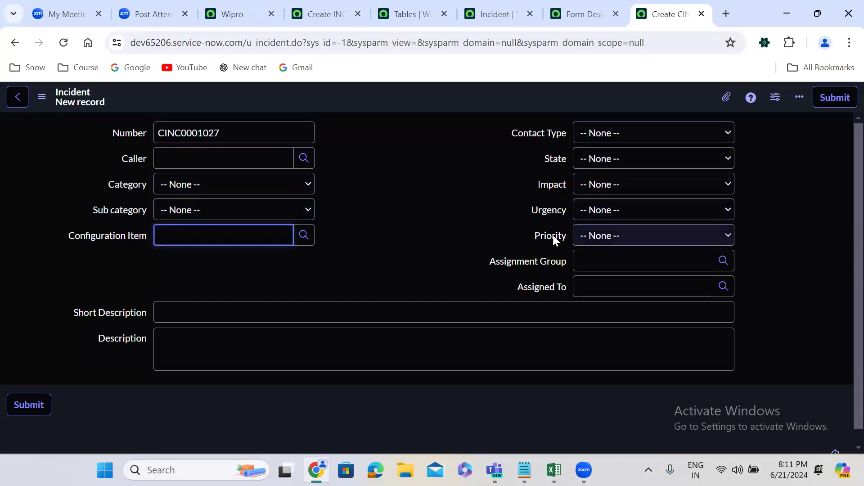
{"action": "left_click", "coordinate": [301, 312]}
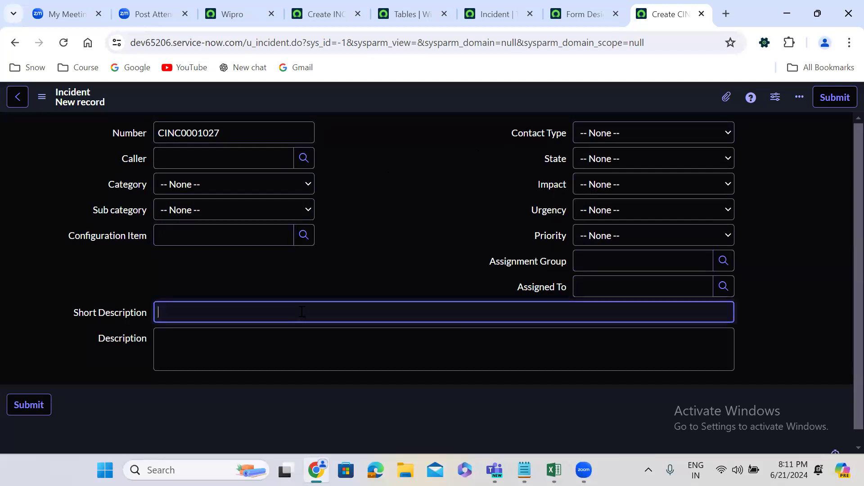
{"action": "left_click", "coordinate": [314, 14]}
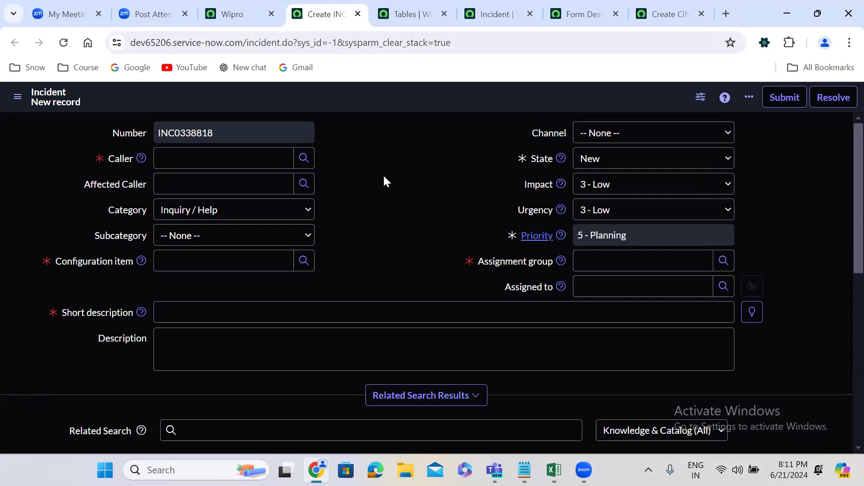
{"action": "left_click", "coordinate": [673, 7]}
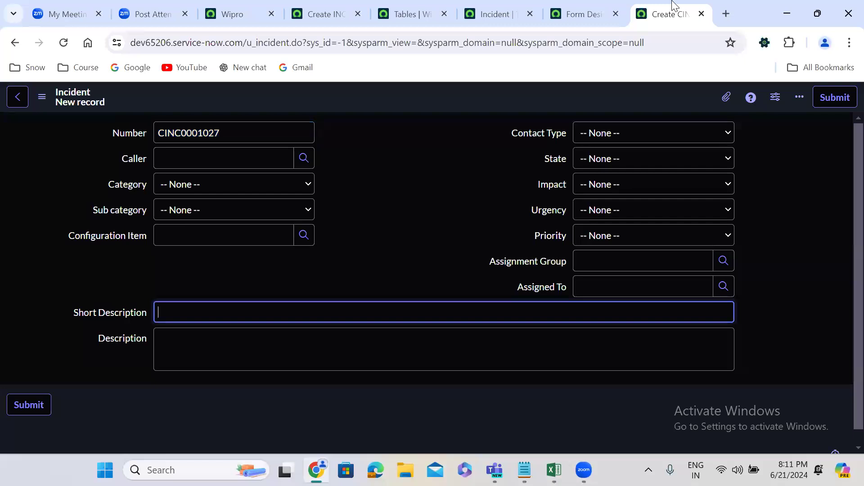
Return to Form Design, find the Reference field type and add a new reference field between Number and Caller.
{"action": "left_click", "coordinate": [586, 10]}
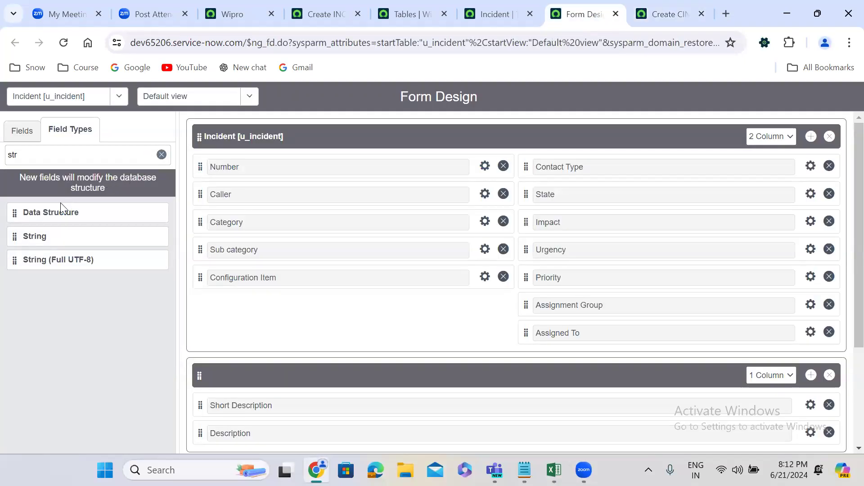
{"action": "double_click", "coordinate": [45, 156]}
{"action": "type", "text": "refe"}
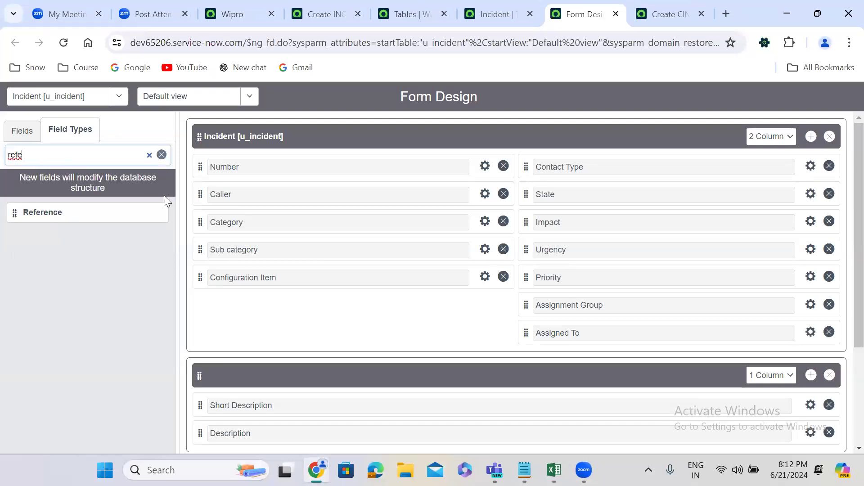
{"action": "left_click_drag", "start_coordinate": [14, 212], "coordinate": [212, 196]}
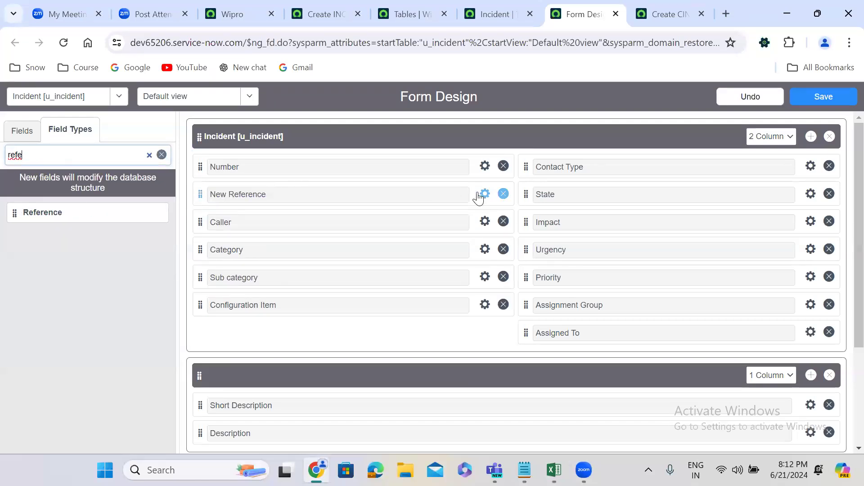
Set the new reference field's label to Affected Caller in its properties.
{"action": "left_click", "coordinate": [485, 195]}
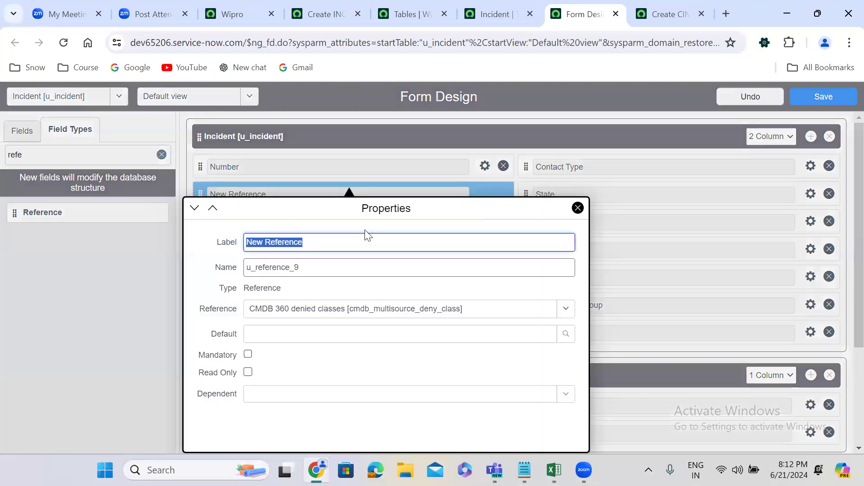
{"action": "type", "text": "Affected caller"}
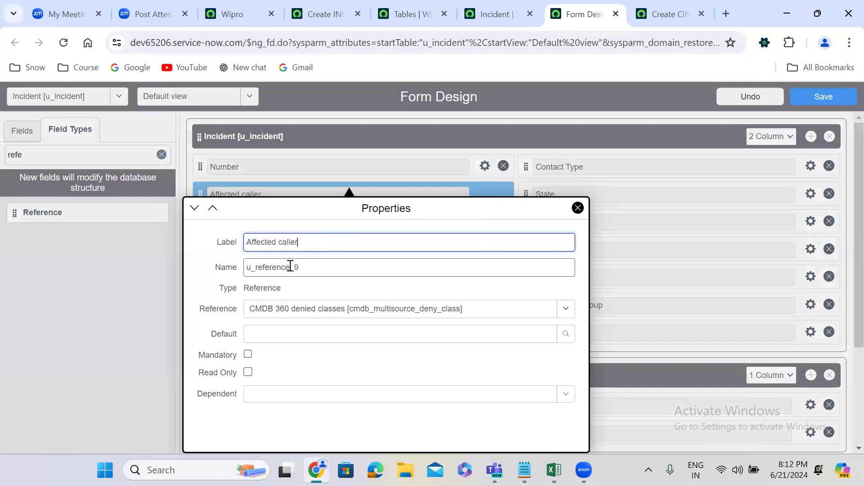
{"action": "key", "text": "Tab"}
{"action": "left_click", "coordinate": [283, 243]}
{"action": "key", "text": "BackSpace"}
{"action": "type", "text": "C"}
Set the Affected Caller field's name to u_affected_caller.
{"action": "left_click", "coordinate": [283, 261]}
{"action": "key", "text": "shift+Home"}
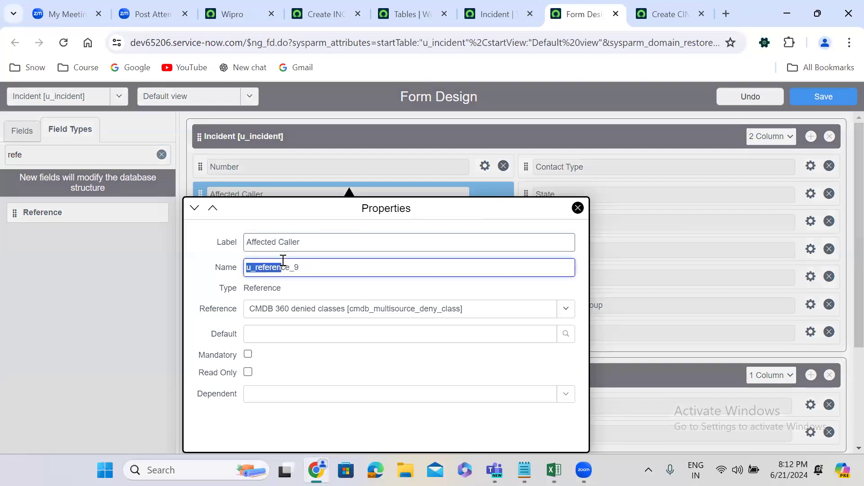
{"action": "double_click", "coordinate": [303, 267]}
{"action": "type", "text": "u_affected_caller"}
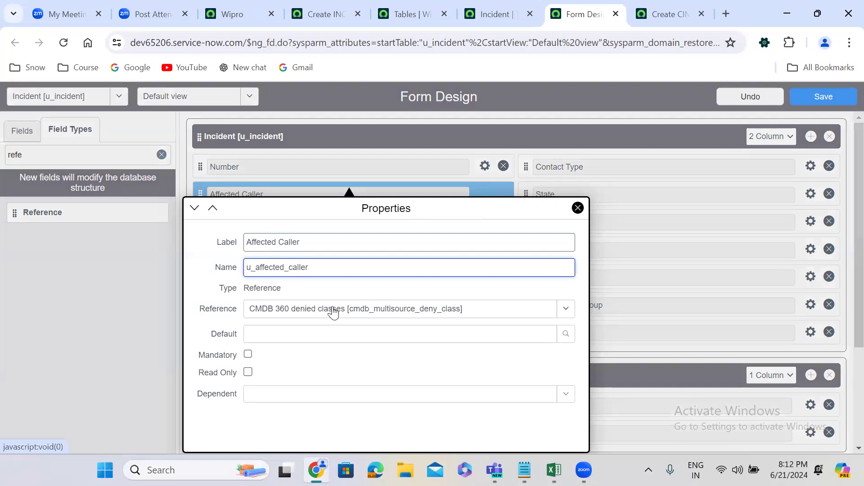
Set the Affected Caller field's reference table to User [sys_user] and close its properties.
{"action": "left_click", "coordinate": [333, 311]}
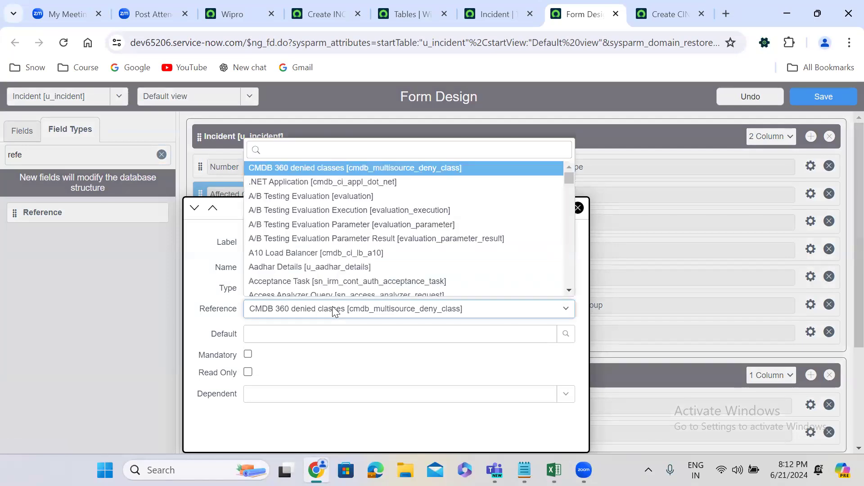
{"action": "type", "text": "u_"}
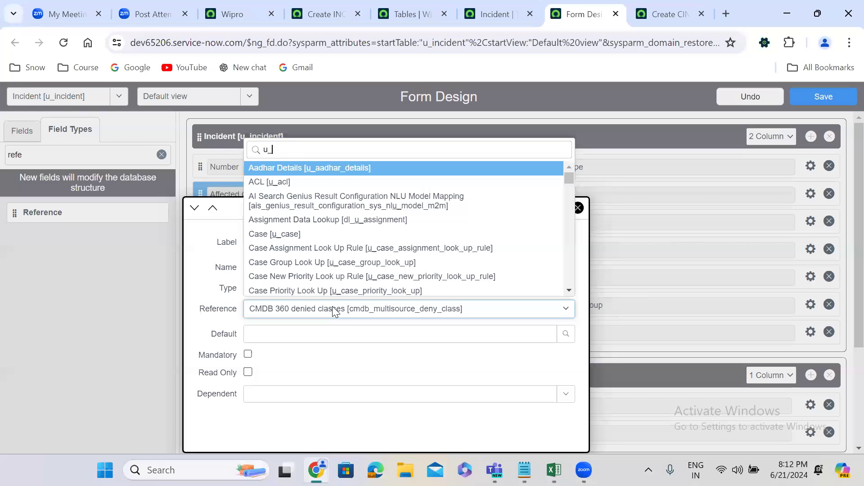
{"action": "key", "text": "BackSpace"}
{"action": "key", "text": "BackSpace"}
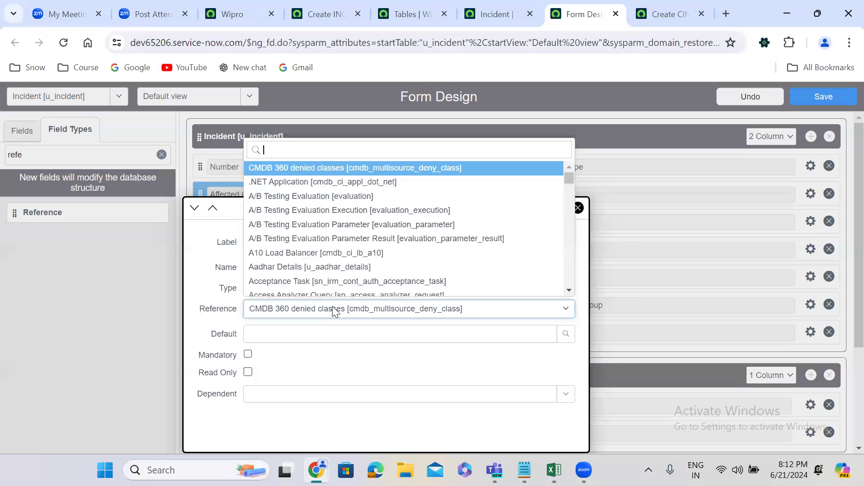
{"action": "type", "text": "user"}
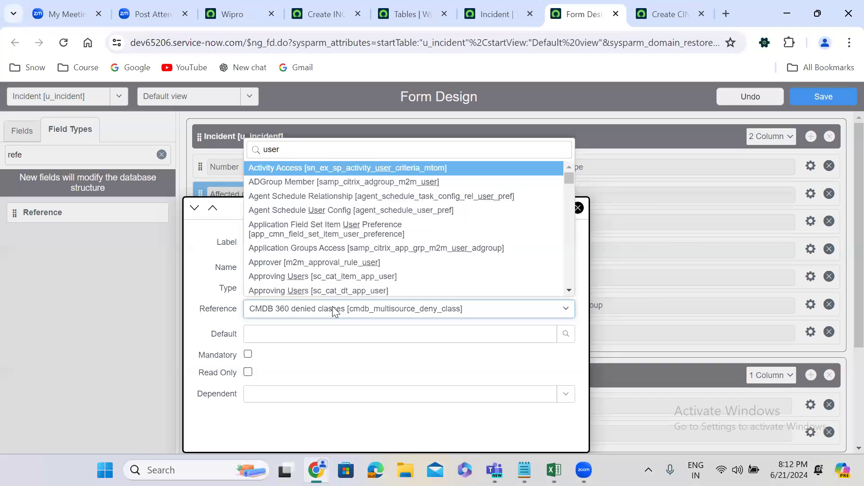
{"action": "key", "text": "BackSpace"}
{"action": "key", "text": "BackSpace"}
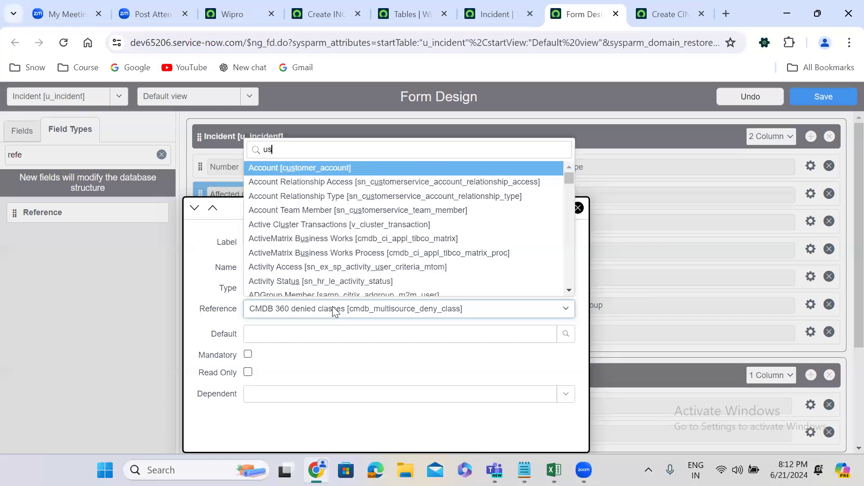
{"action": "key", "text": "BackSpace"}
{"action": "key", "text": "BackSpace"}
{"action": "type", "text": "sys"}
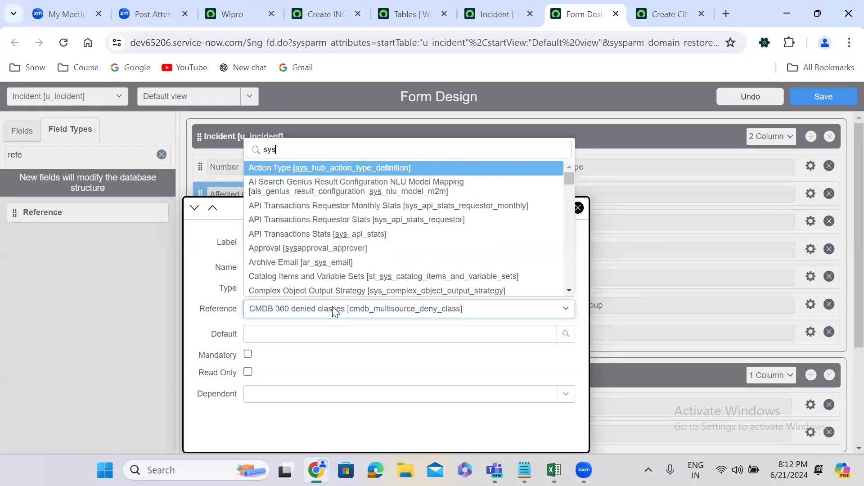
{"action": "type", "text": "_user]"}
{"action": "key", "text": "Down"}
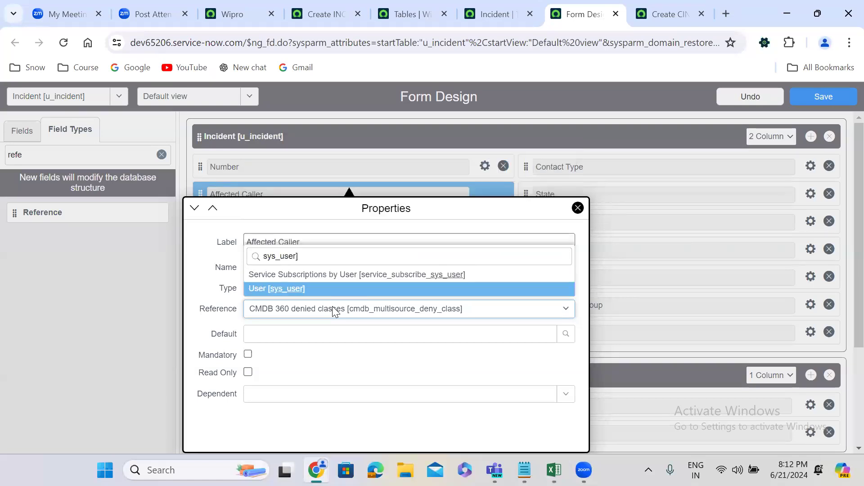
{"action": "key", "text": "Return"}
{"action": "left_click", "coordinate": [639, 313]}
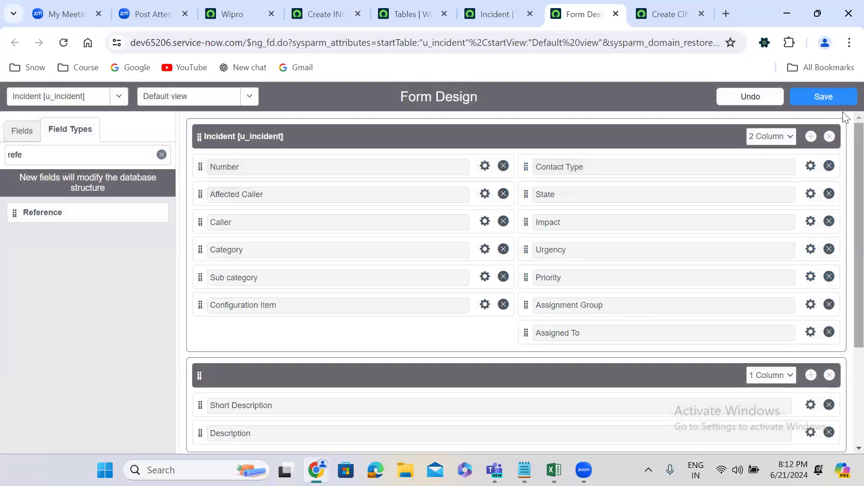
Save the form design and reload the new custom Incident record form to show the layout changes.
{"action": "left_click", "coordinate": [824, 97]}
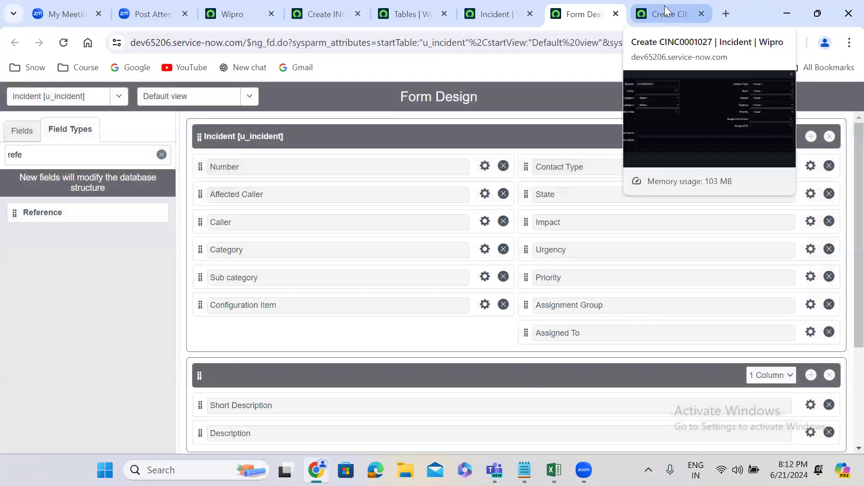
{"action": "left_click", "coordinate": [664, 6]}
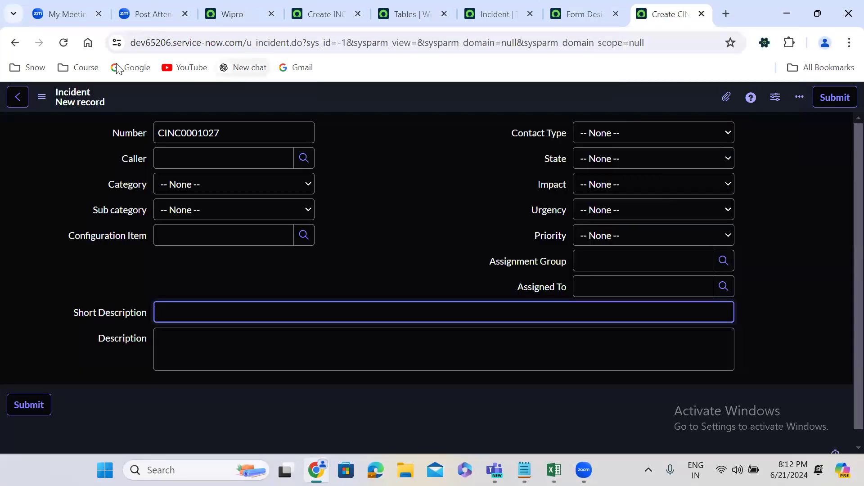
{"action": "left_click", "coordinate": [63, 43]}
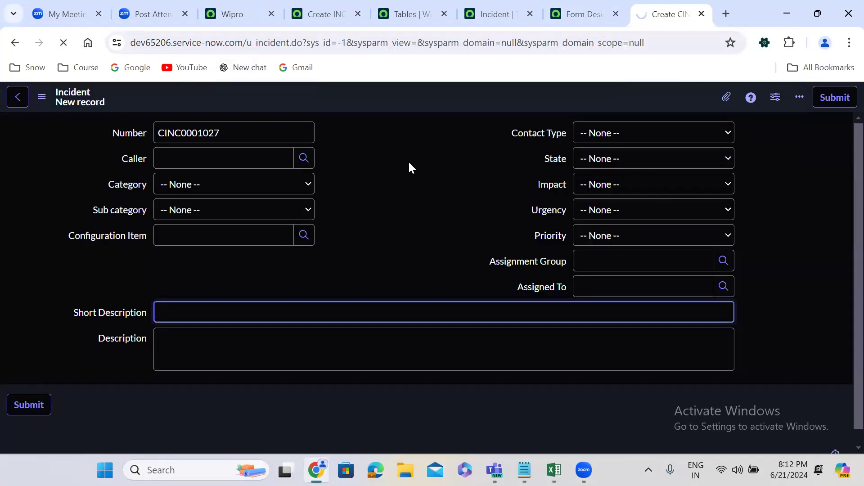
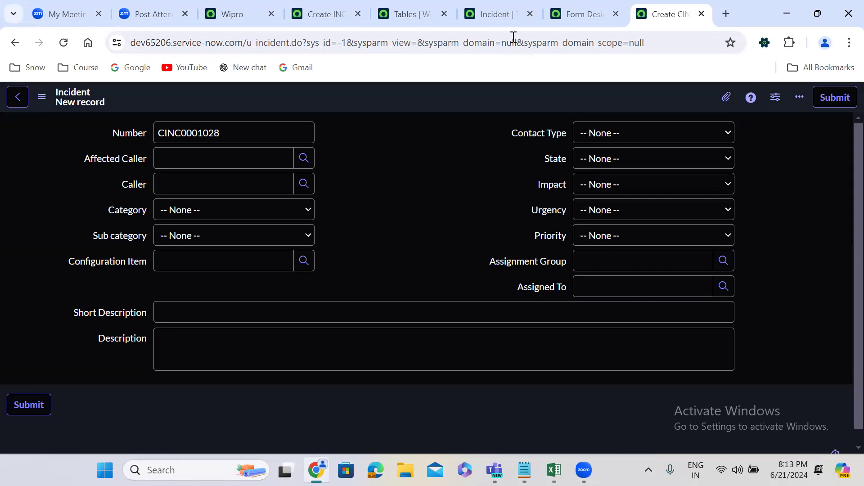
Return to the Form Design page and add three new sections below the Short Description and Description section.
{"action": "left_click", "coordinate": [567, 13]}
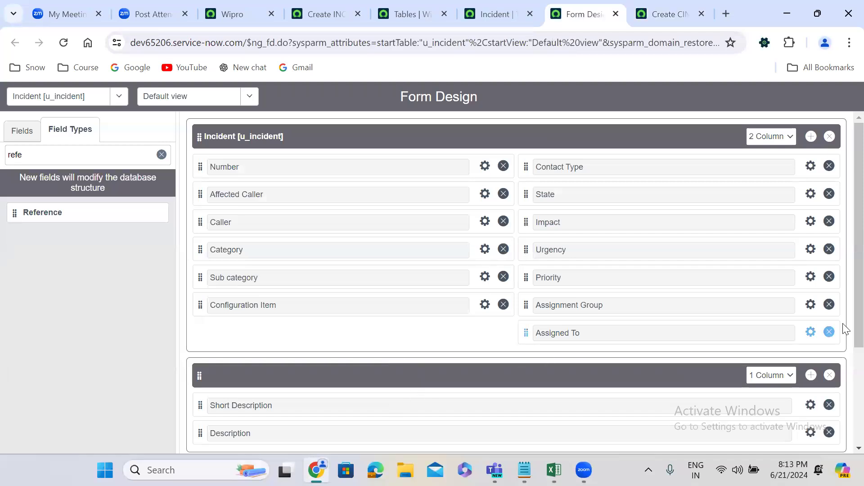
{"action": "scroll", "coordinate": [843, 274], "scroll_direction": "down", "scroll_amount": 3}
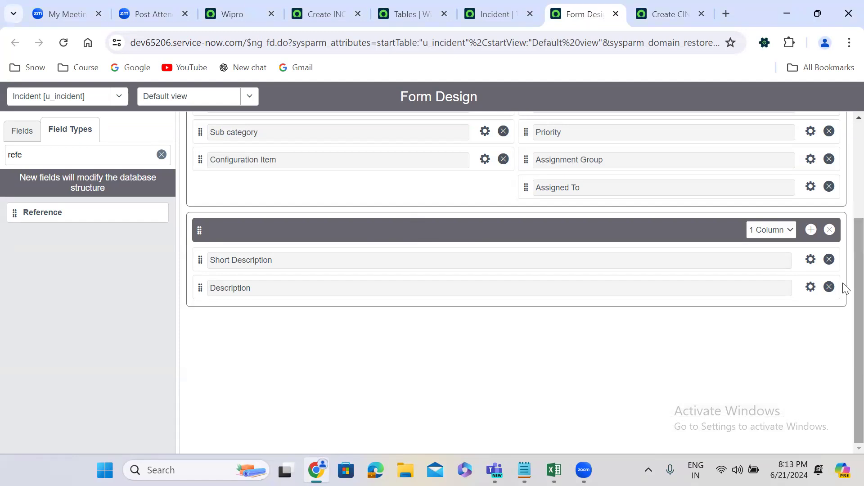
{"action": "left_click", "coordinate": [811, 230]}
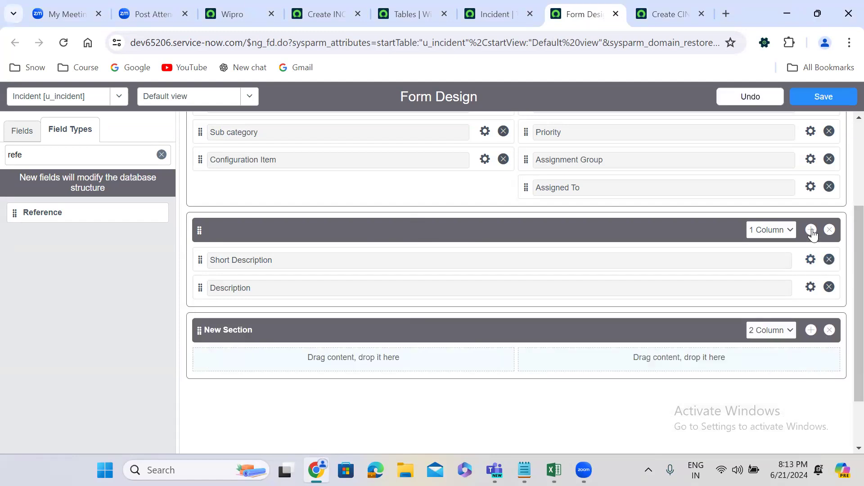
{"action": "left_click", "coordinate": [811, 232]}
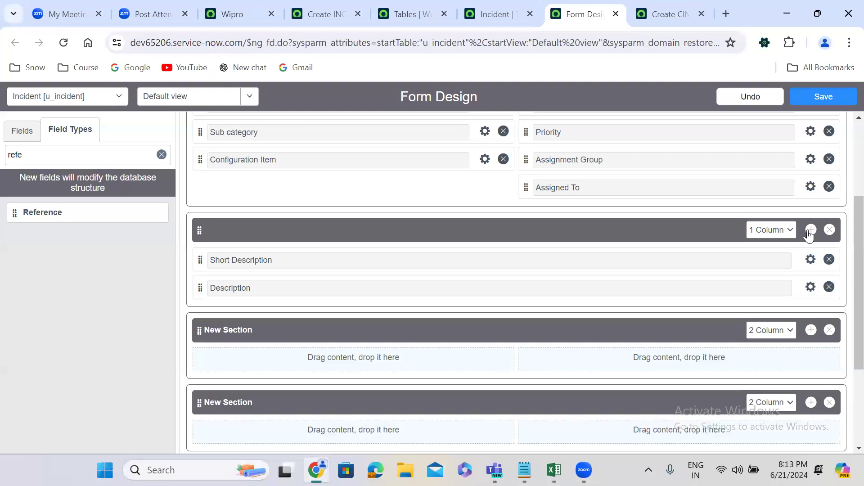
{"action": "left_click", "coordinate": [811, 231]}
Title the three new sections Notes, Related Records and Resolution Information, in that order.
{"action": "scroll", "coordinate": [844, 292], "scroll_direction": "down", "scroll_amount": 3}
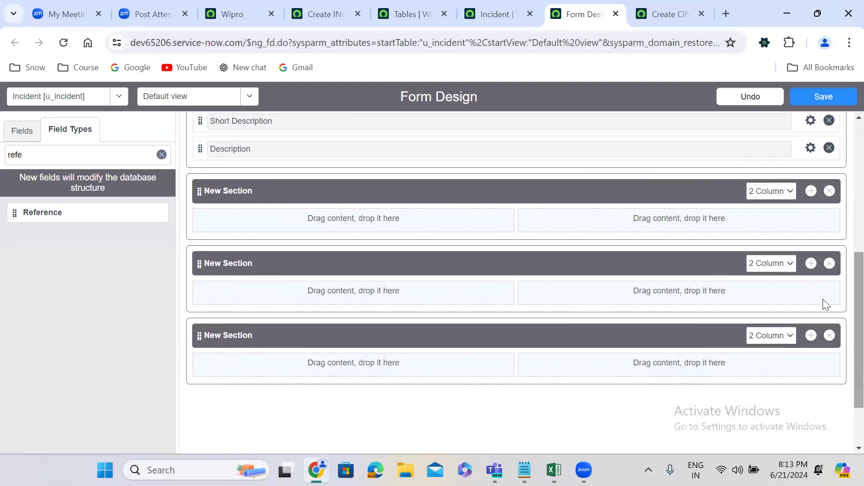
{"action": "left_click", "coordinate": [264, 191]}
{"action": "triple_click", "coordinate": [266, 192]}
{"action": "type", "text": "Notes"}
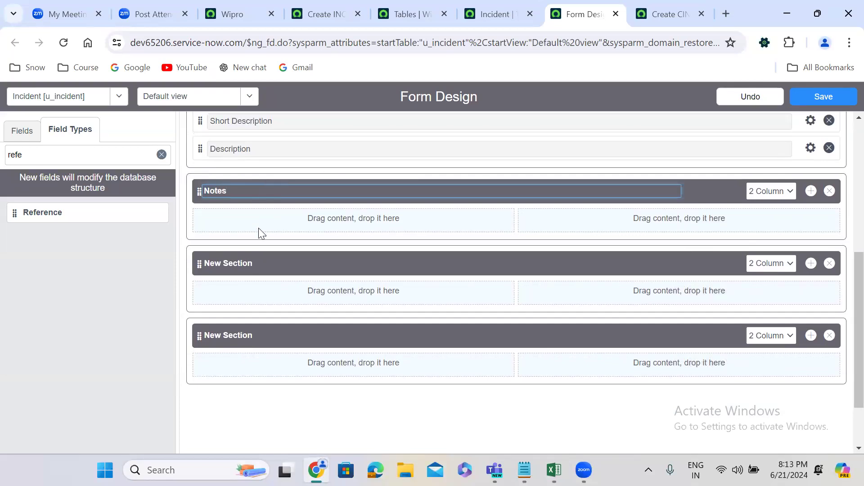
{"action": "left_click", "coordinate": [253, 261]}
{"action": "triple_click", "coordinate": [254, 262]}
{"action": "type", "text": "Related "}
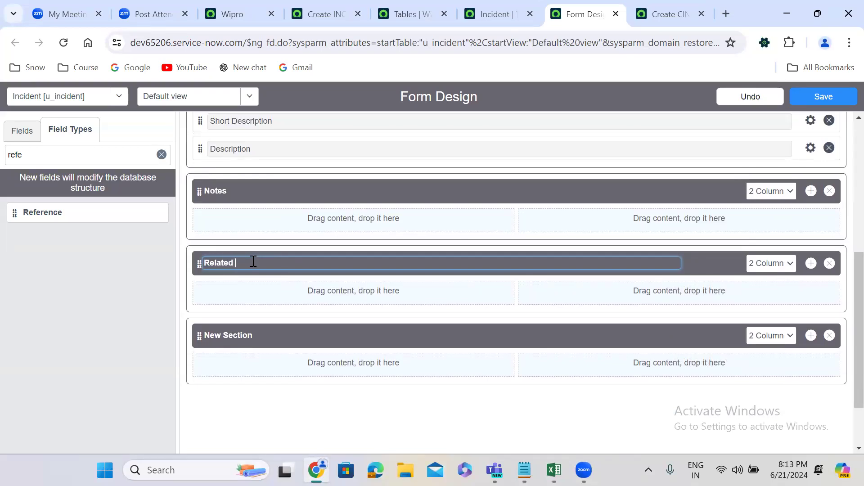
{"action": "type", "text": "Records"}
{"action": "left_click", "coordinate": [256, 337]}
{"action": "type", "text": "Resoluti"}
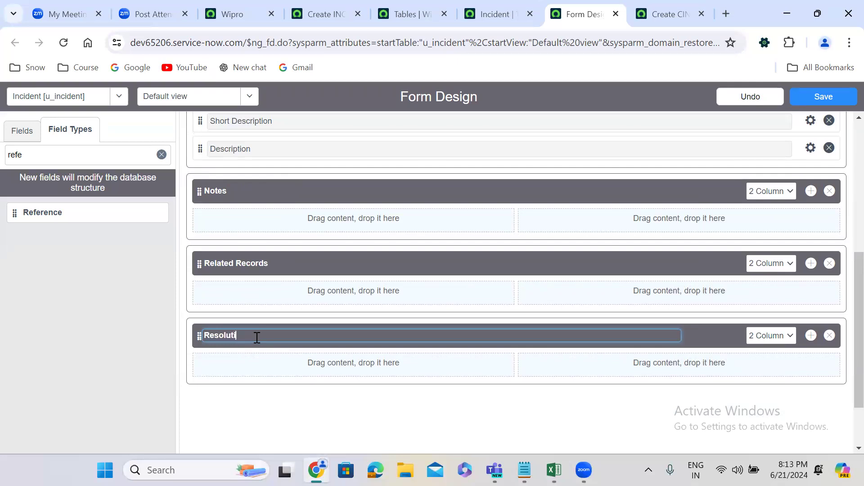
{"action": "type", "text": "on Information"}
Add two Reference fields to each column of Related Records and one to the second column of Resolution Information.
{"action": "left_click_drag", "start_coordinate": [17, 212], "coordinate": [256, 288]}
{"action": "left_click_drag", "start_coordinate": [160, 220], "coordinate": [239, 215]}
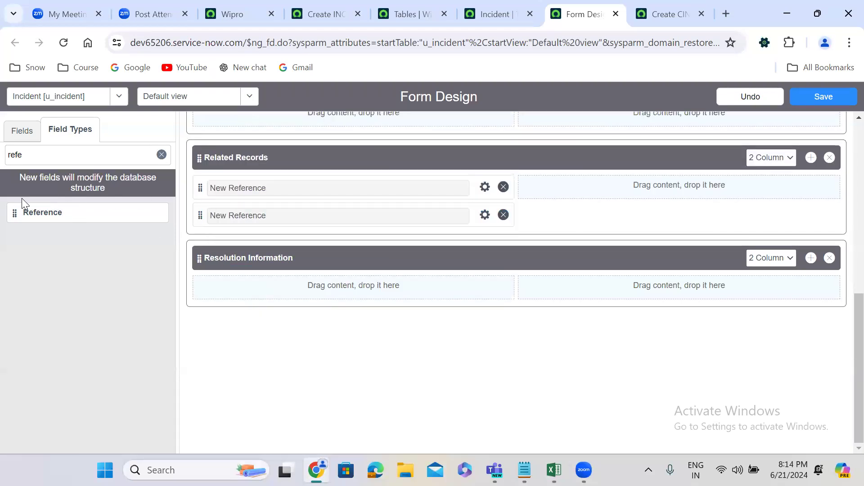
{"action": "left_click_drag", "start_coordinate": [14, 208], "coordinate": [540, 185]}
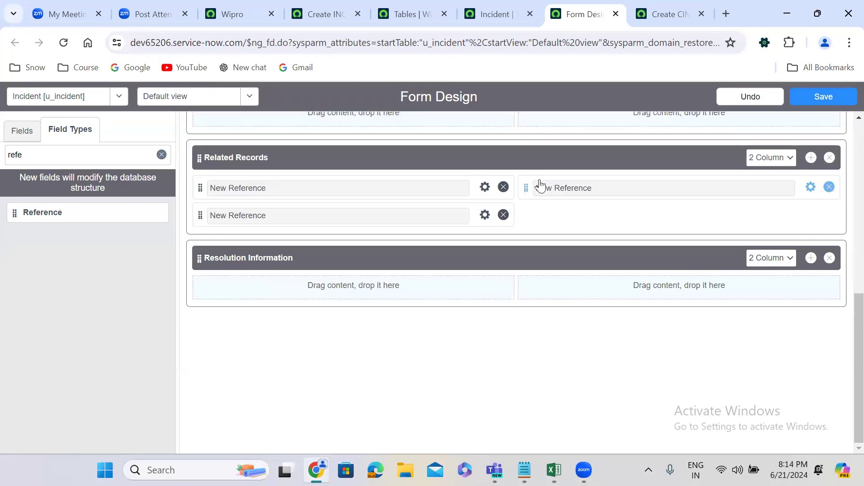
{"action": "left_click_drag", "start_coordinate": [11, 212], "coordinate": [545, 208]}
{"action": "left_click_drag", "start_coordinate": [17, 213], "coordinate": [574, 276]}
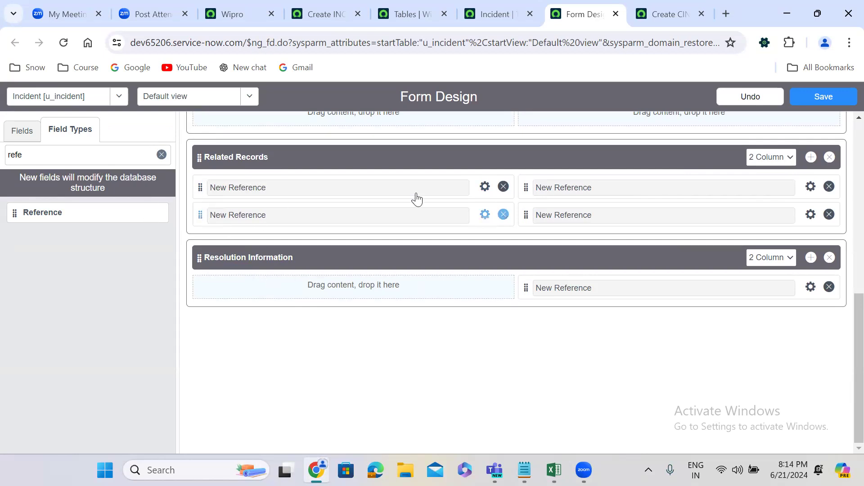
Find the List field type and add one List field to each column of the Notes section.
{"action": "scroll", "coordinate": [844, 316], "scroll_direction": "up", "scroll_amount": 2}
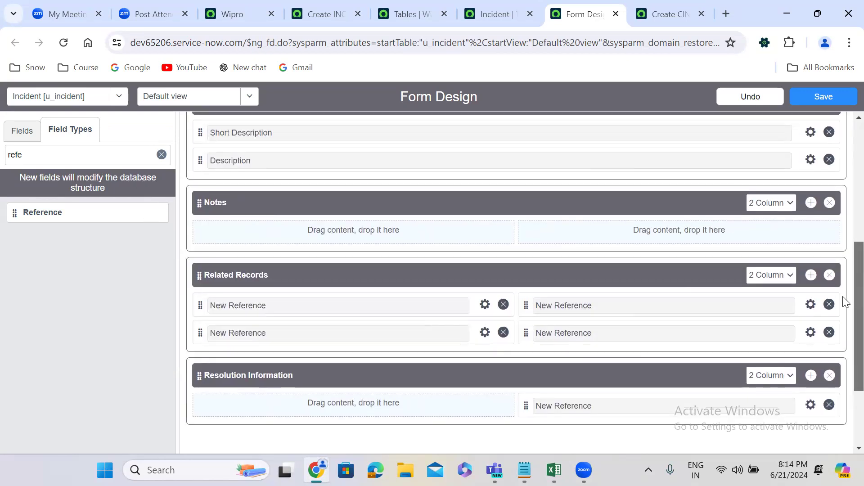
{"action": "left_click", "coordinate": [161, 155]}
{"action": "left_click", "coordinate": [103, 158]}
{"action": "type", "text": "l"}
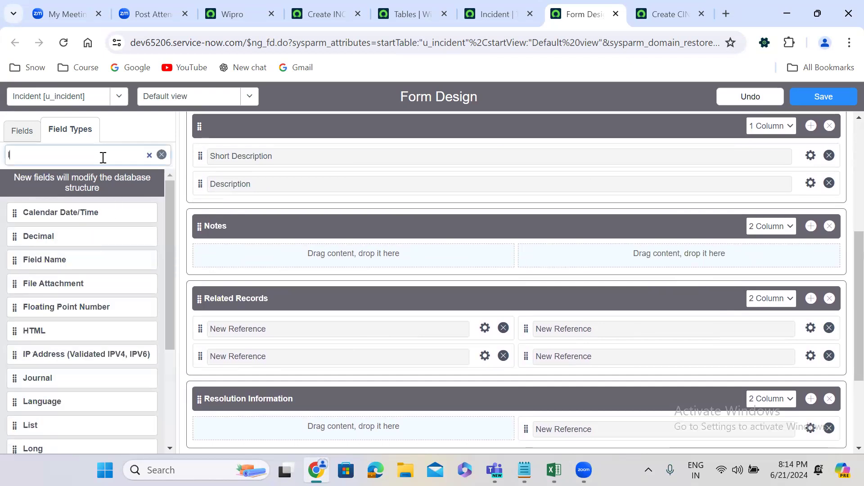
{"action": "type", "text": "ist"}
{"action": "left_click_drag", "start_coordinate": [14, 212], "coordinate": [234, 256]}
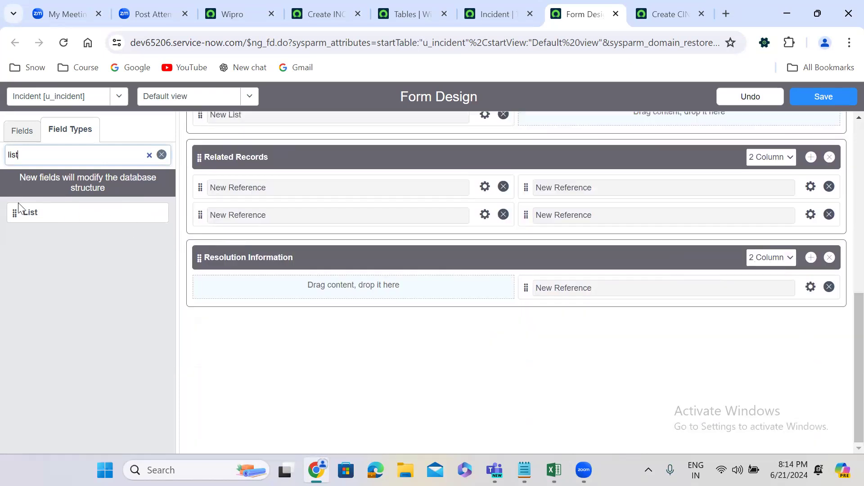
{"action": "left_click_drag", "start_coordinate": [10, 214], "coordinate": [550, 124]}
Insert an untitled one-column section below Notes and place the Activities (filtered) formatter in it.
{"action": "scroll", "coordinate": [843, 288], "scroll_direction": "up", "scroll_amount": 4}
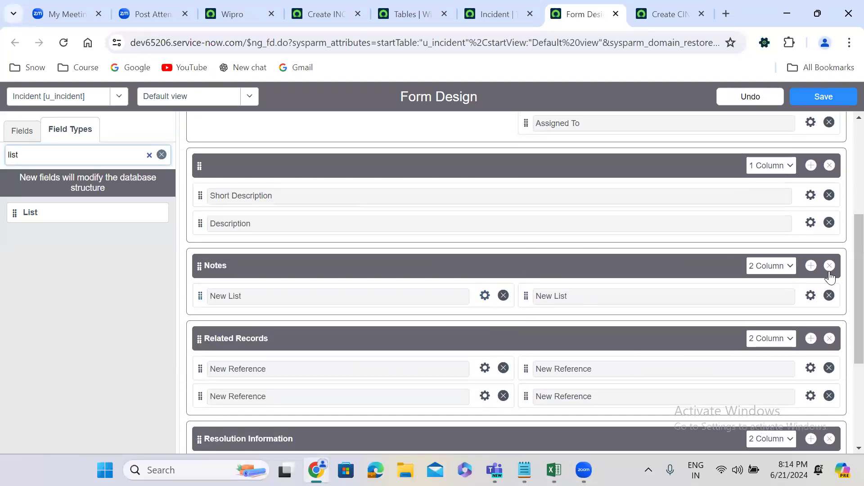
{"action": "left_click", "coordinate": [811, 267]}
{"action": "left_click", "coordinate": [354, 343]}
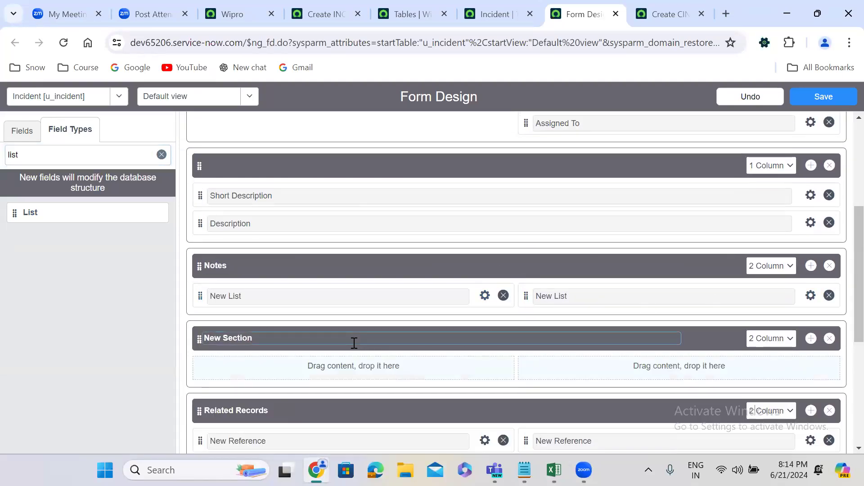
{"action": "key", "text": "BackSpace"}
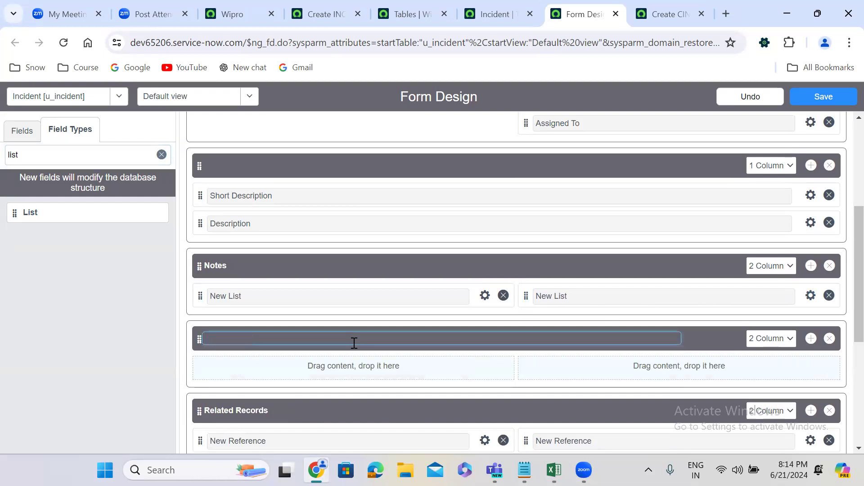
{"action": "left_click", "coordinate": [766, 339]}
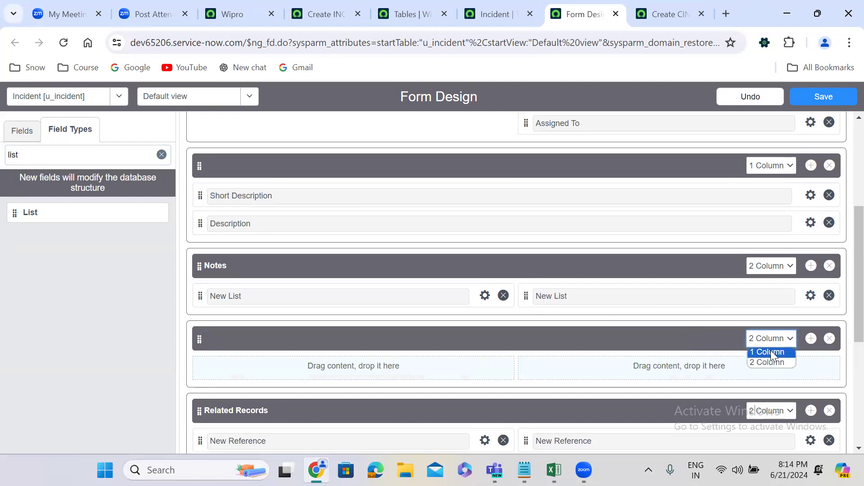
{"action": "left_click", "coordinate": [771, 352]}
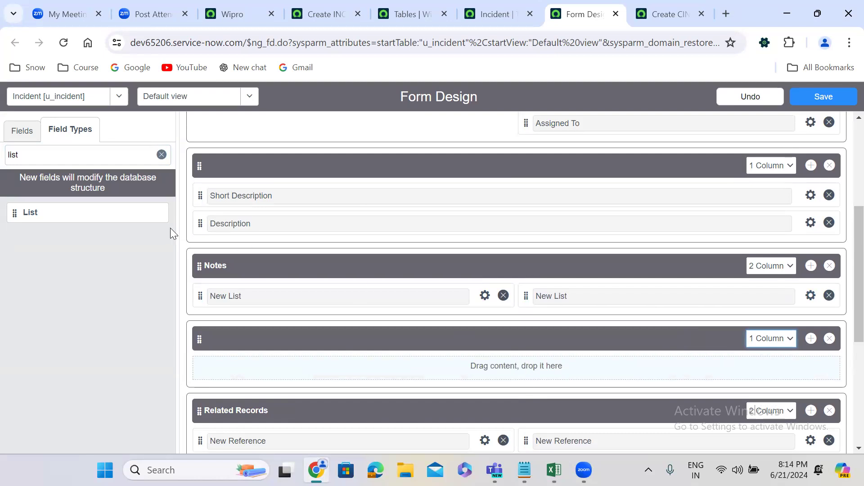
{"action": "left_click", "coordinate": [21, 135]}
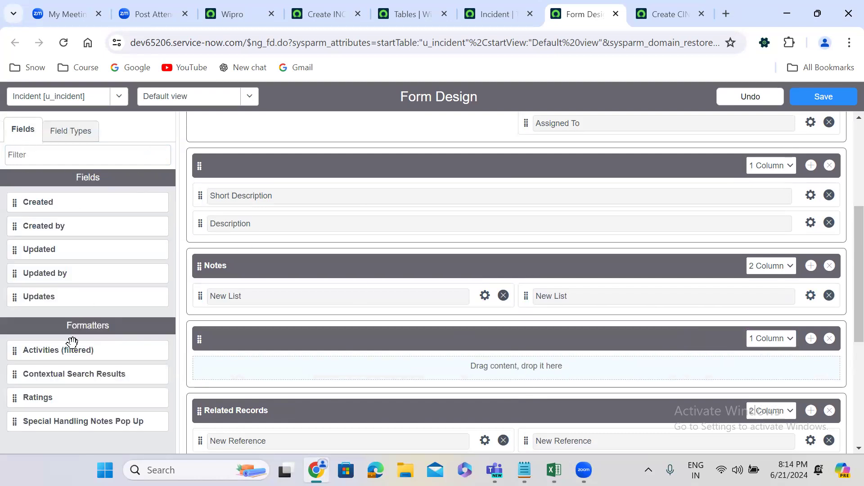
{"action": "left_click_drag", "start_coordinate": [15, 356], "coordinate": [304, 371]}
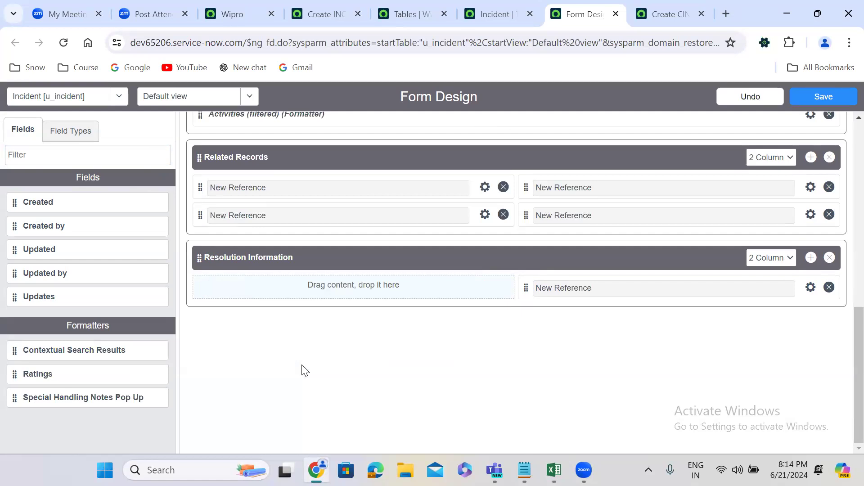
Set the label of the first list field in Notes to Work Notes and give it a matching name with the u_ prefix.
{"action": "scroll", "coordinate": [846, 398], "scroll_direction": "up", "scroll_amount": 1}
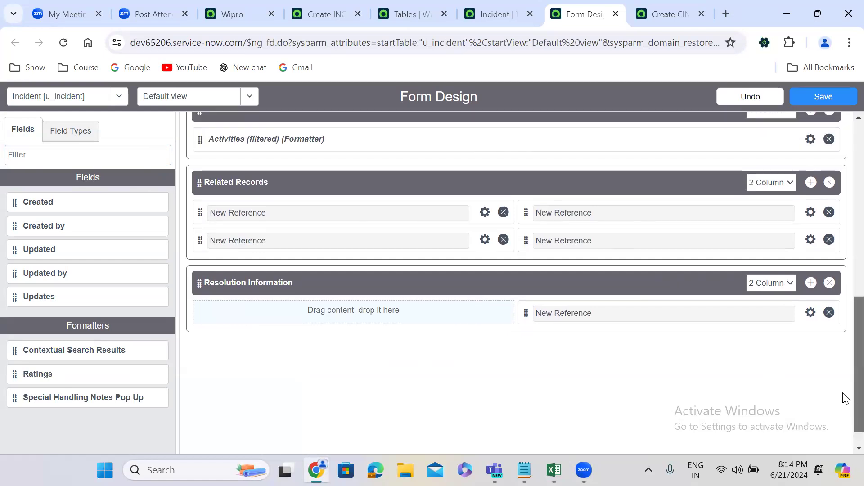
{"action": "scroll", "coordinate": [845, 398], "scroll_direction": "up", "scroll_amount": 3}
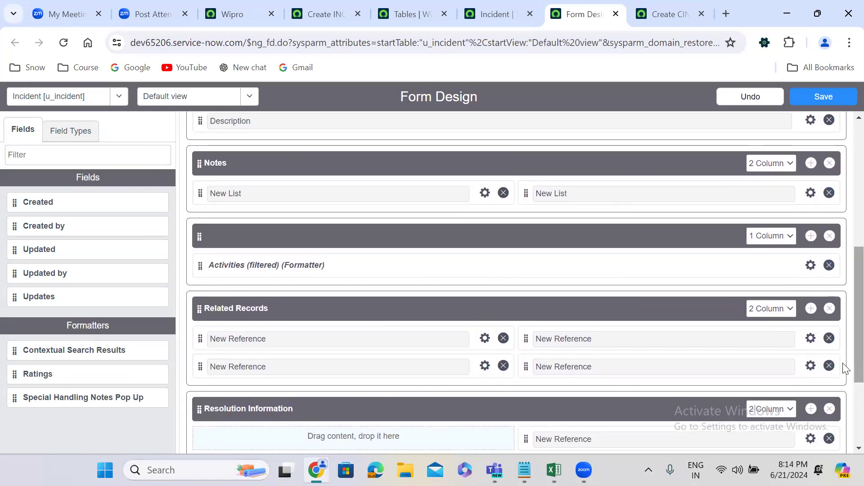
{"action": "left_click", "coordinate": [485, 193]}
{"action": "type", "text": "Work Notes"}
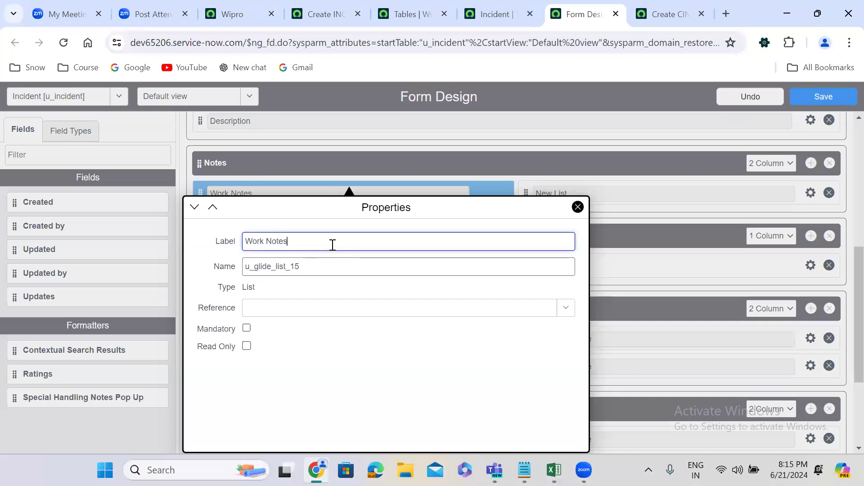
{"action": "double_click", "coordinate": [293, 266]}
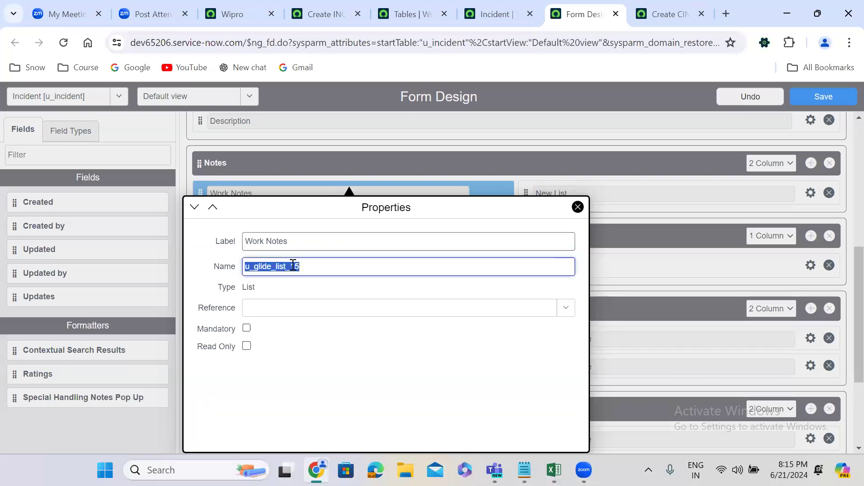
{"action": "type", "text": "u_work_notes"}
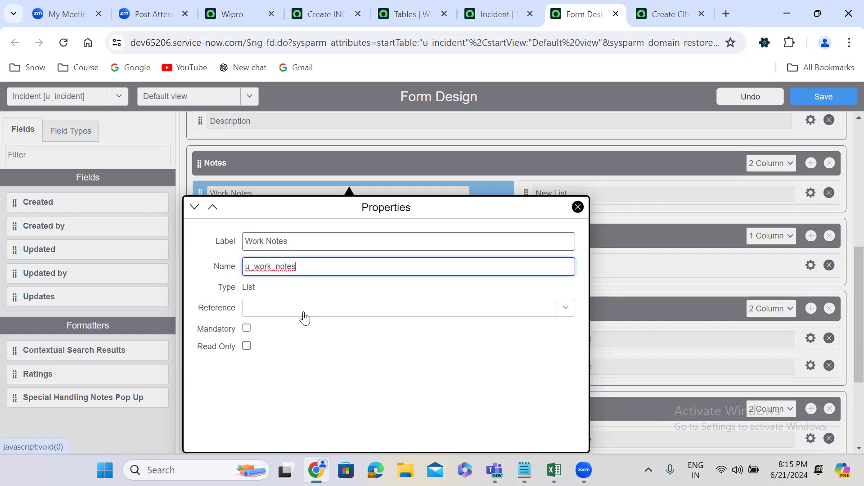
Set the Work Notes field's reference table to User [sys_user] and close its properties.
{"action": "left_click", "coordinate": [303, 318]}
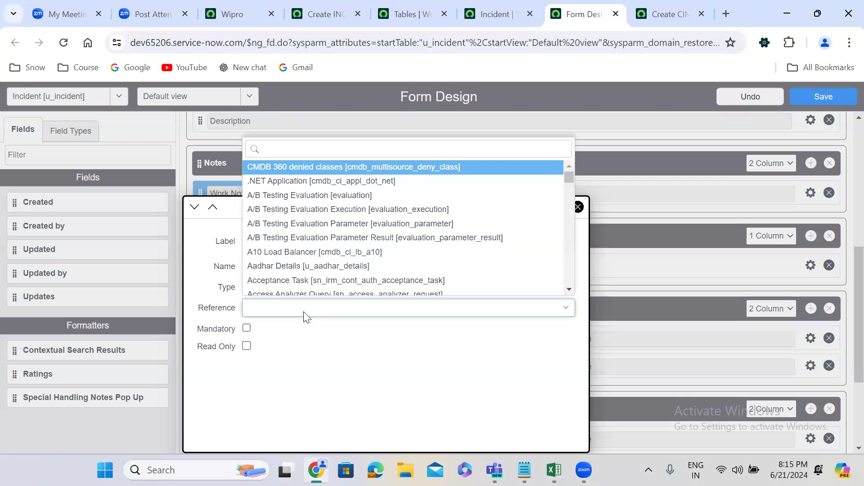
{"action": "type", "text": "sys_yse"}
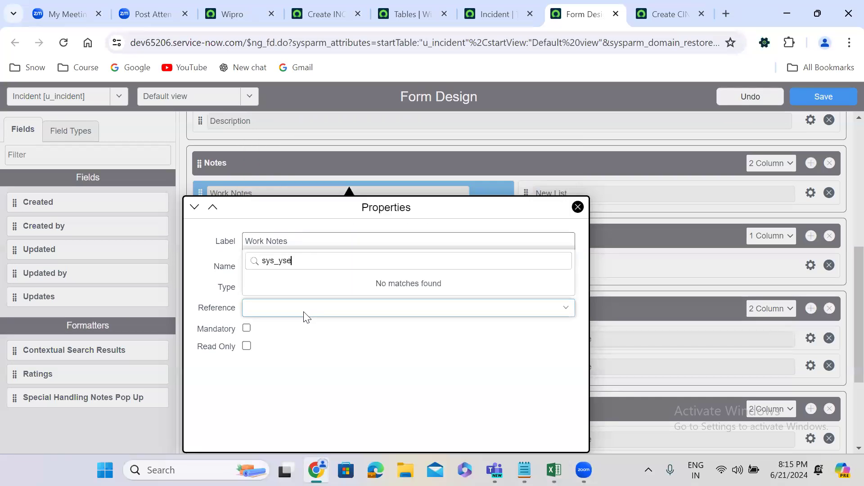
{"action": "key", "text": "BackSpace"}
{"action": "key", "text": "BackSpace"}
{"action": "key", "text": "BackSpace"}
{"action": "key", "text": "BackSpace"}
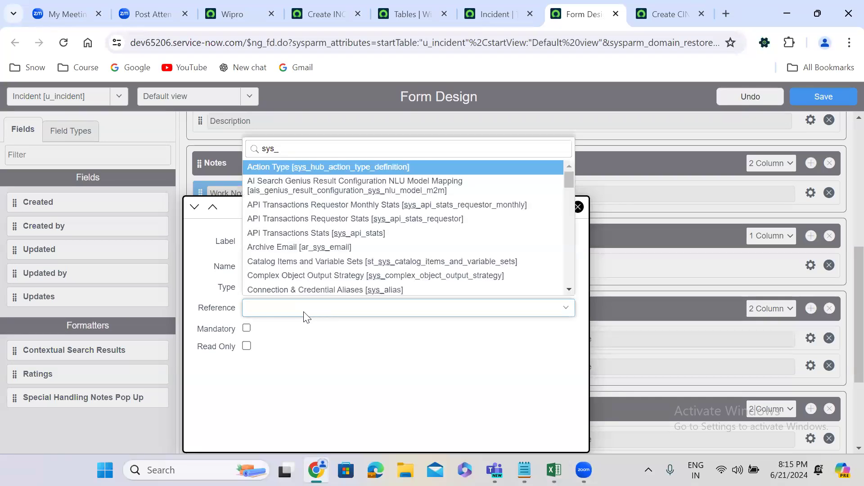
{"action": "type", "text": "user"}
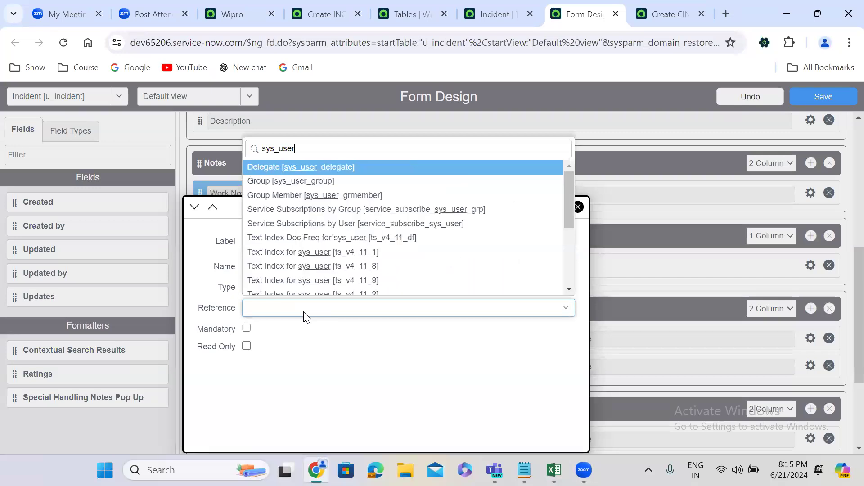
{"action": "type", "text": "]"}
{"action": "key", "text": "Down"}
{"action": "key", "text": "Return"}
{"action": "left_click", "coordinate": [633, 354]}
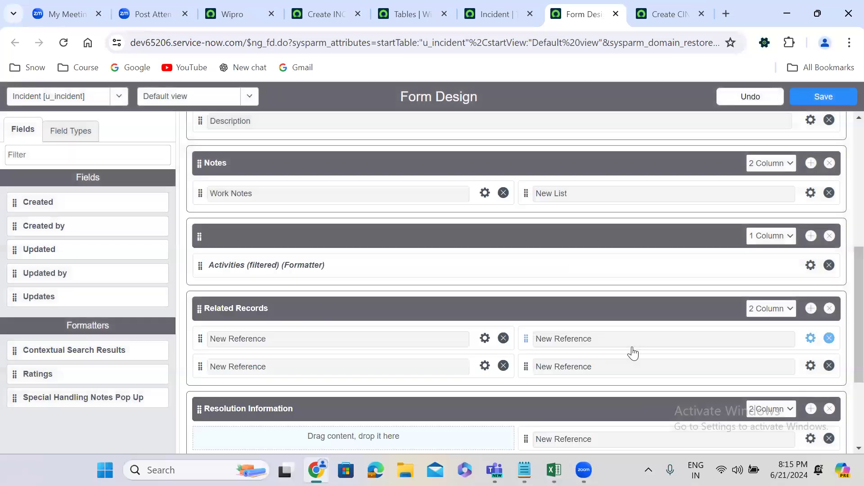
Set the label of the second list field in Notes to Watch List and its name to u_watch_list.
{"action": "left_click", "coordinate": [809, 194]}
{"action": "type", "text": "Work"}
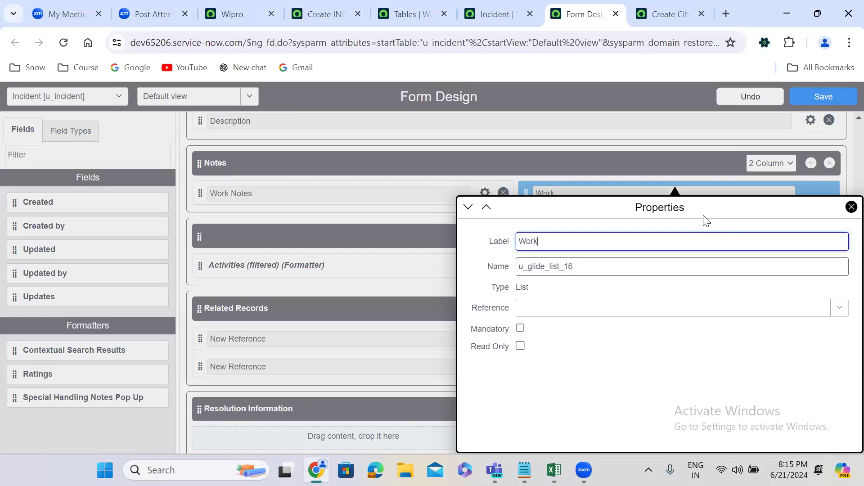
{"action": "key", "text": "BackSpace"}
{"action": "key", "text": "BackSpace"}
{"action": "key", "text": "BackSpace"}
{"action": "key", "text": "BackSpace"}
{"action": "type", "text": "Watch List"}
{"action": "double_click", "coordinate": [558, 269]}
{"action": "type", "text": "u"}
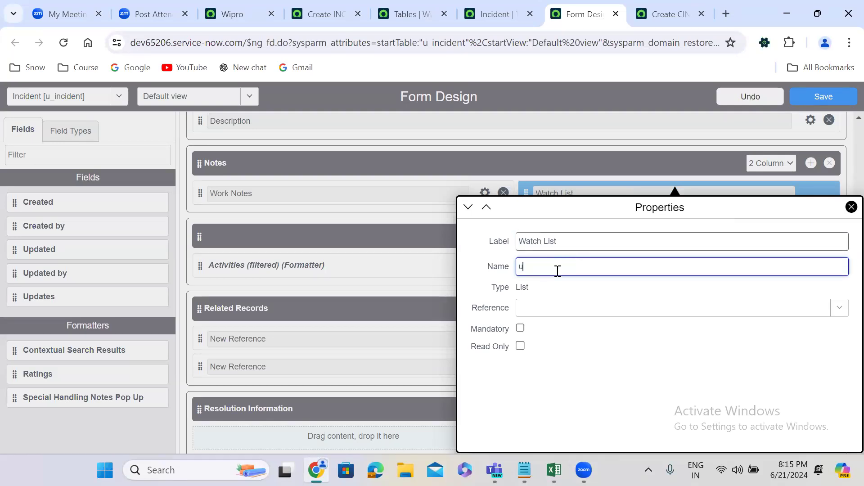
{"action": "type", "text": "_watch_list"}
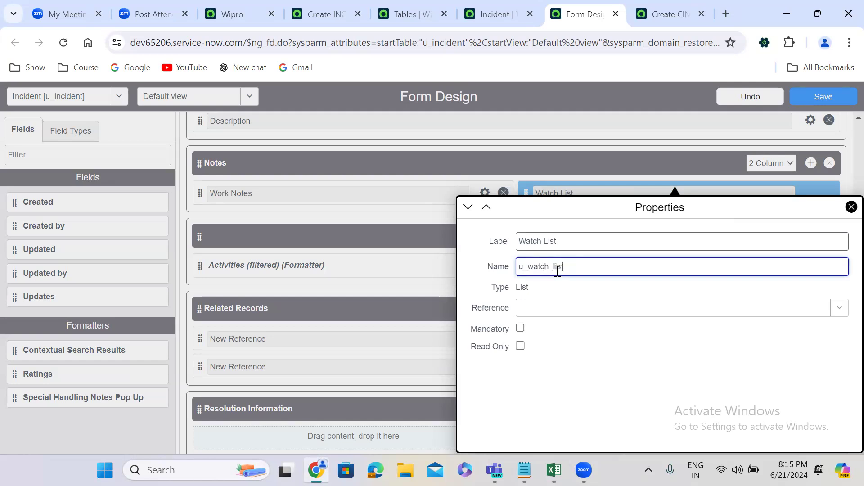
Set the Watch List field's reference table to User [sys_user] and close its properties.
{"action": "left_click", "coordinate": [564, 315]}
{"action": "type", "text": "sys"}
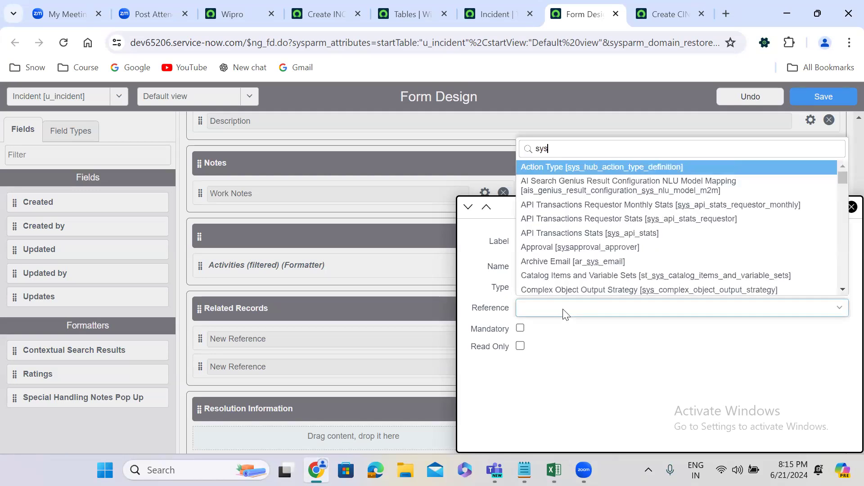
{"action": "type", "text": "_user]"}
{"action": "key", "text": "Down"}
{"action": "key", "text": "Return"}
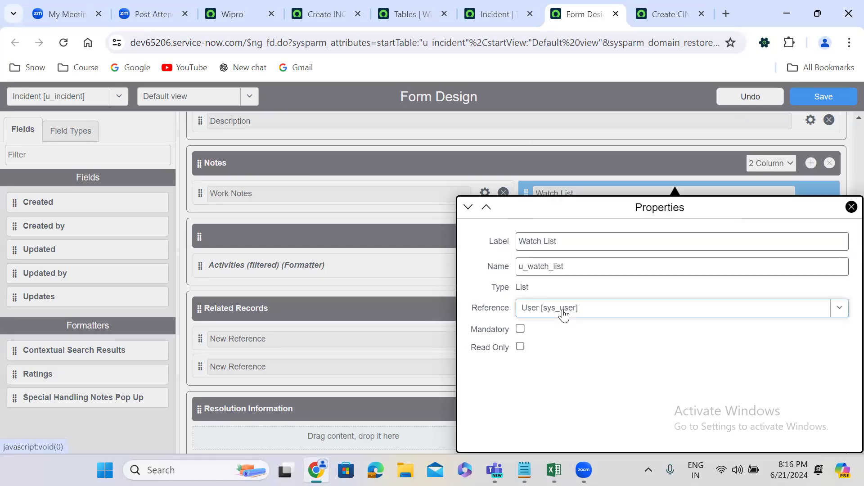
{"action": "left_click", "coordinate": [378, 360]}
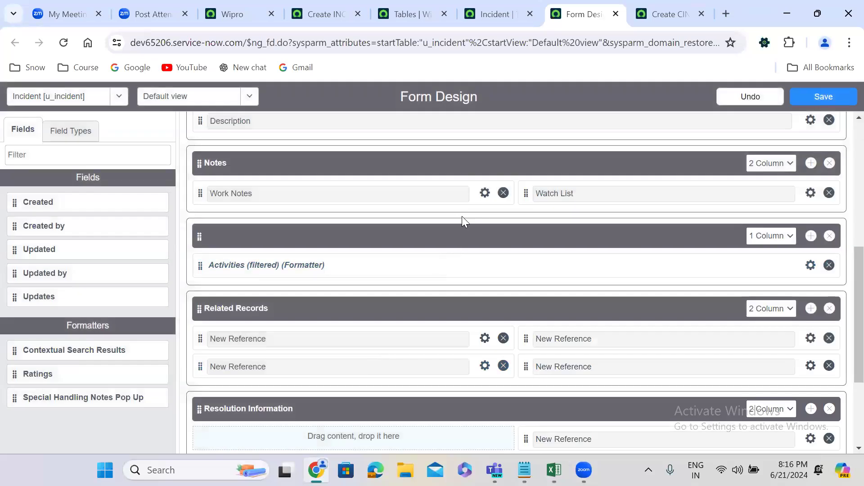
Change the Work Notes field's label to Work Notes List and extend its name to match.
{"action": "left_click", "coordinate": [482, 194]}
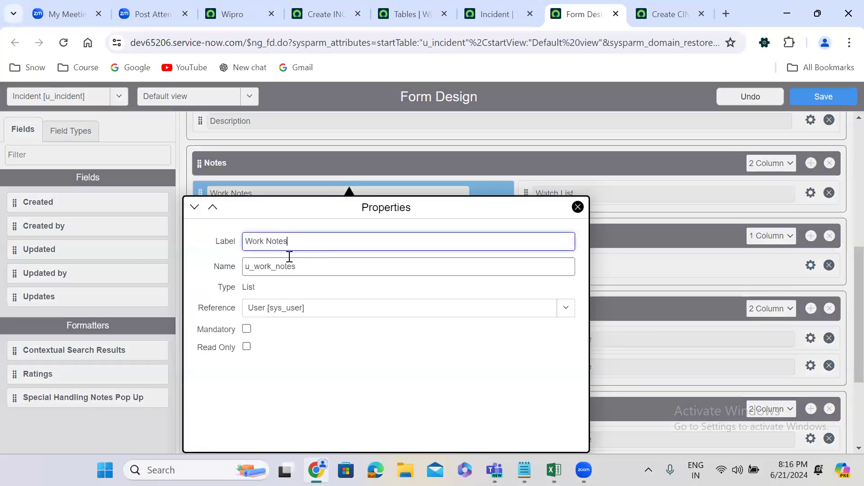
{"action": "double_click", "coordinate": [279, 243]}
{"action": "left_click", "coordinate": [299, 243]}
{"action": "type", "text": "List"}
{"action": "left_click", "coordinate": [298, 269]}
{"action": "type", "text": "_l"}
{"action": "left_click", "coordinate": [626, 338]}
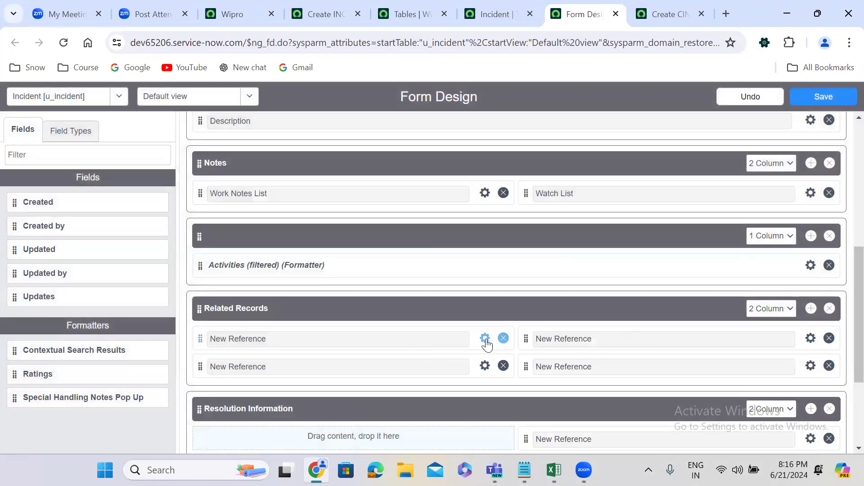
Label the first reference field in the first column of Related Records Incident and name it u_incident.
{"action": "left_click", "coordinate": [485, 338]}
{"action": "type", "text": "Incident"}
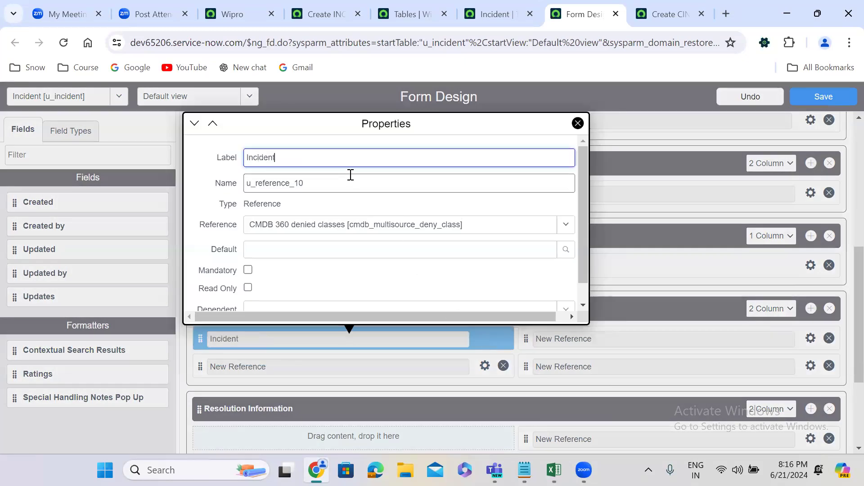
{"action": "double_click", "coordinate": [300, 183]}
{"action": "type", "text": "u"}
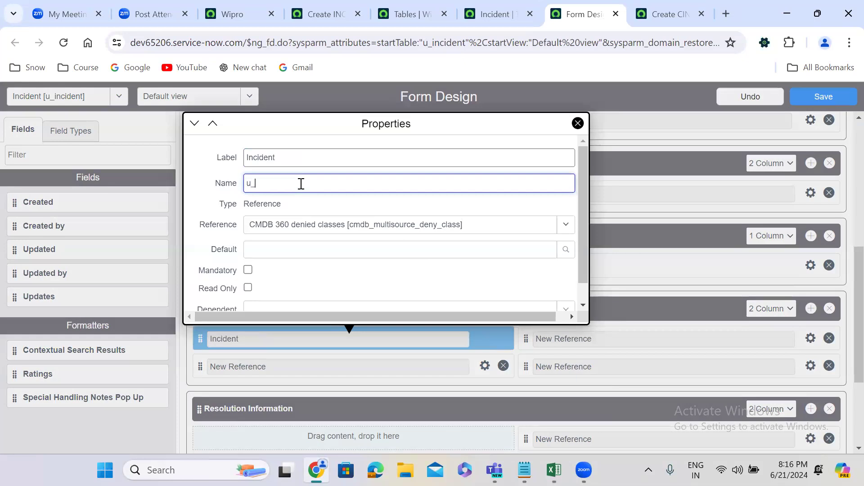
{"action": "type", "text": "_incident"}
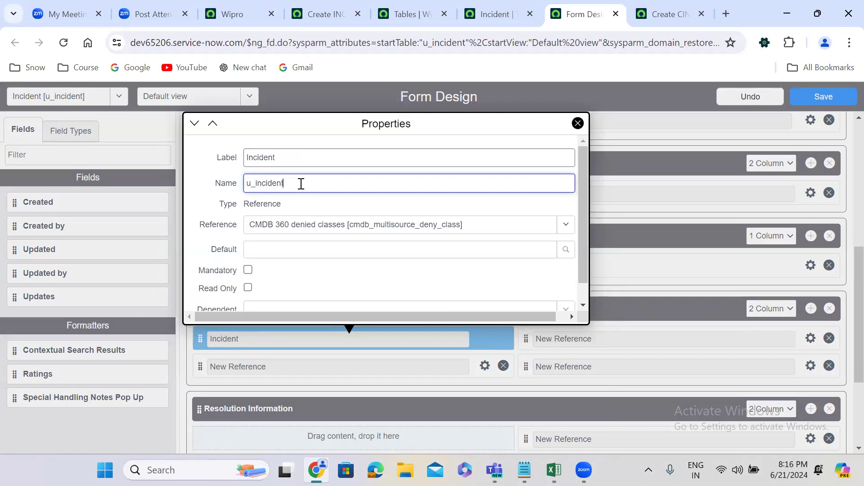
Set the Related Records Incident field's reference table to Incident [incident] and close its properties.
{"action": "left_click", "coordinate": [316, 225]}
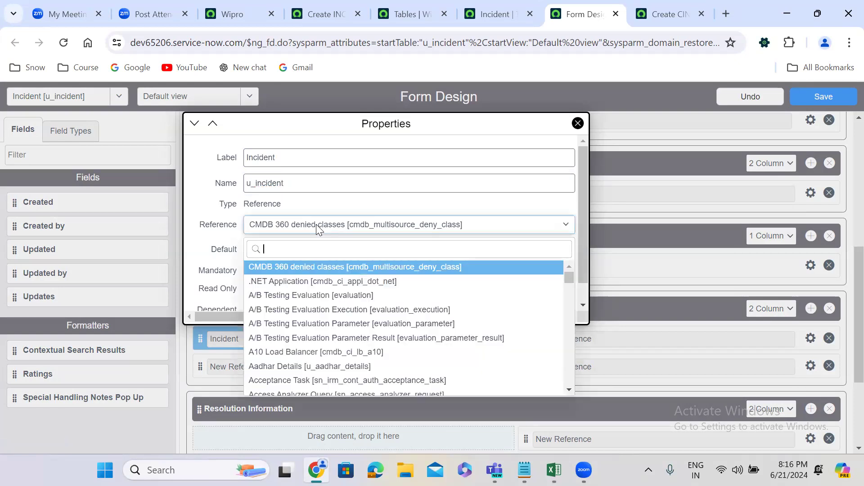
{"action": "type", "text": "incident"}
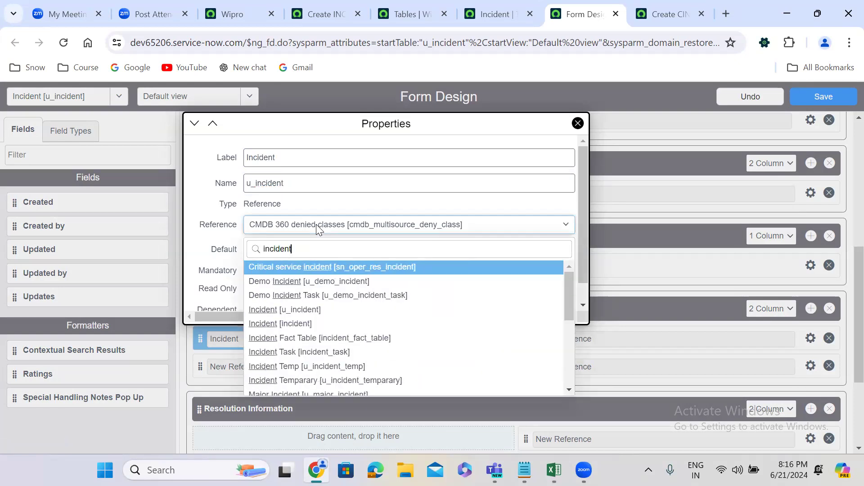
{"action": "key", "text": "Down"}
{"action": "key", "text": "Down"}
{"action": "key", "text": "Down"}
{"action": "key", "text": "Down"}
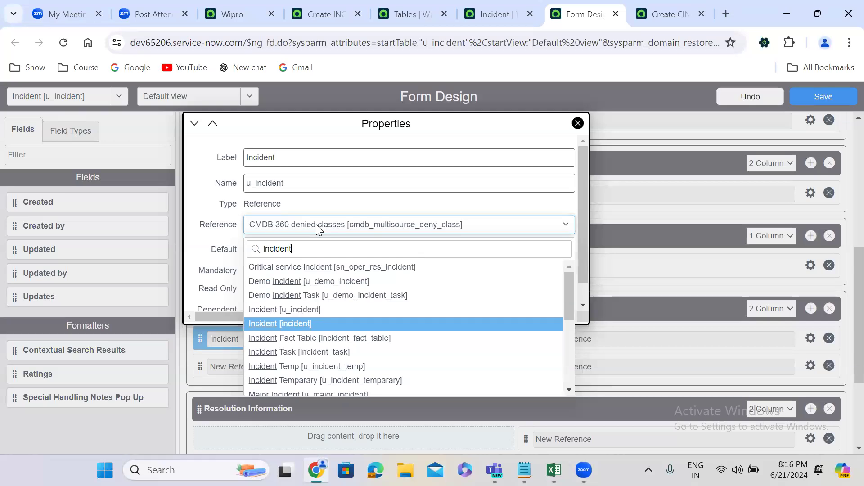
{"action": "key", "text": "Return"}
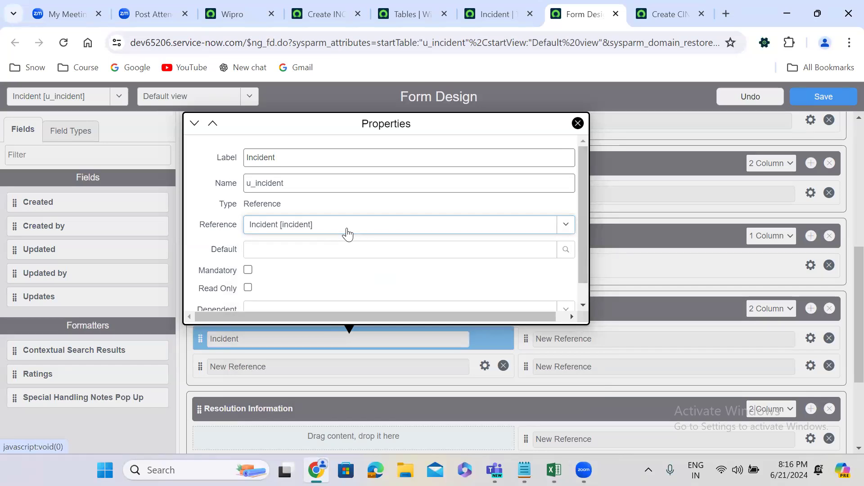
{"action": "left_click", "coordinate": [686, 266]}
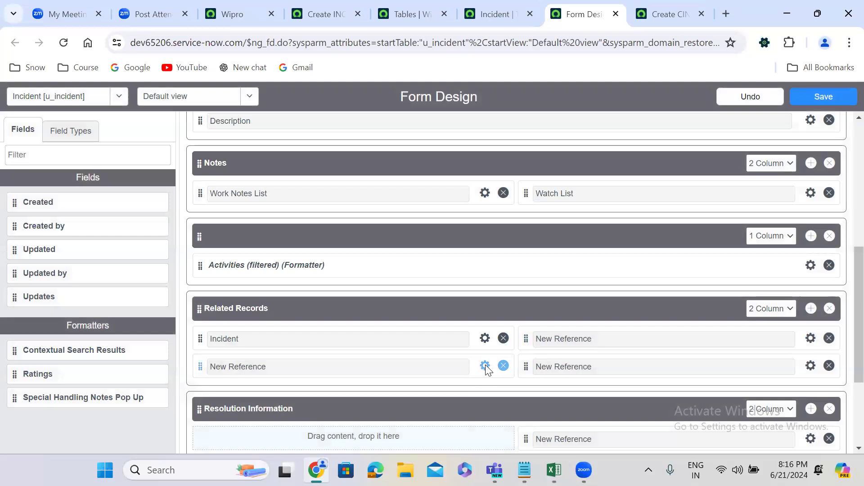
Label the reference field below Incident in Related Records Problem and name it u_problem.
{"action": "left_click", "coordinate": [485, 367]}
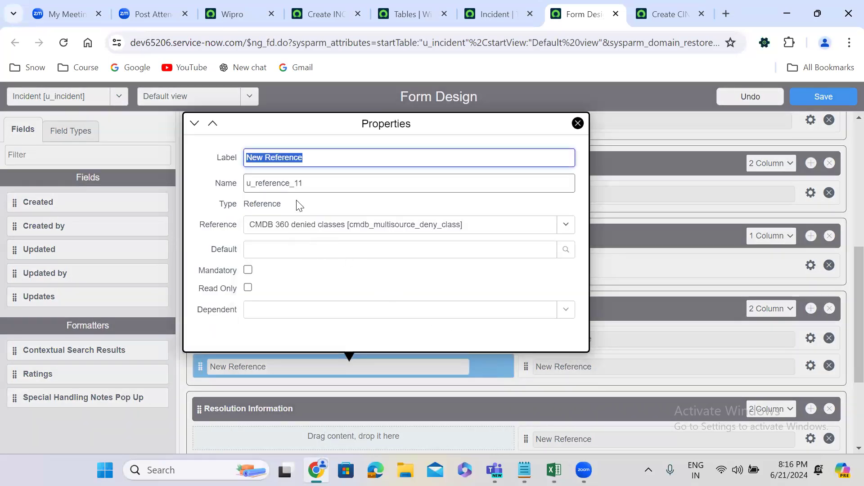
{"action": "type", "text": "Problem"}
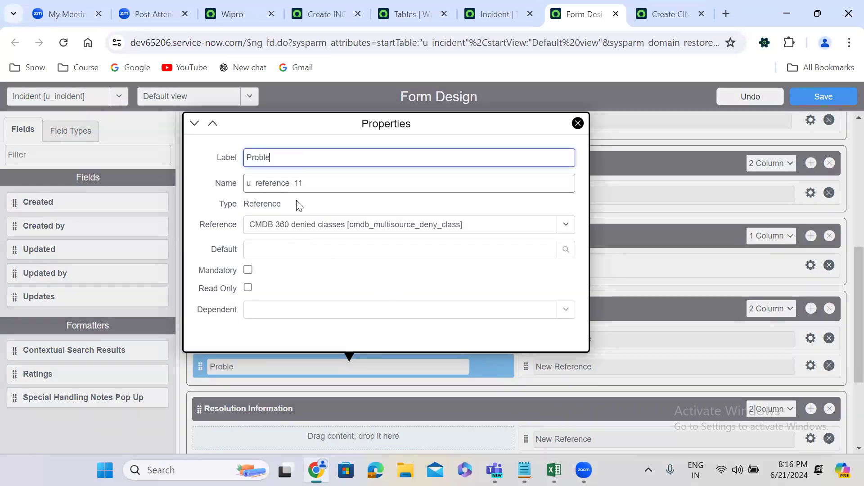
{"action": "double_click", "coordinate": [287, 186]}
{"action": "type", "text": "u"}
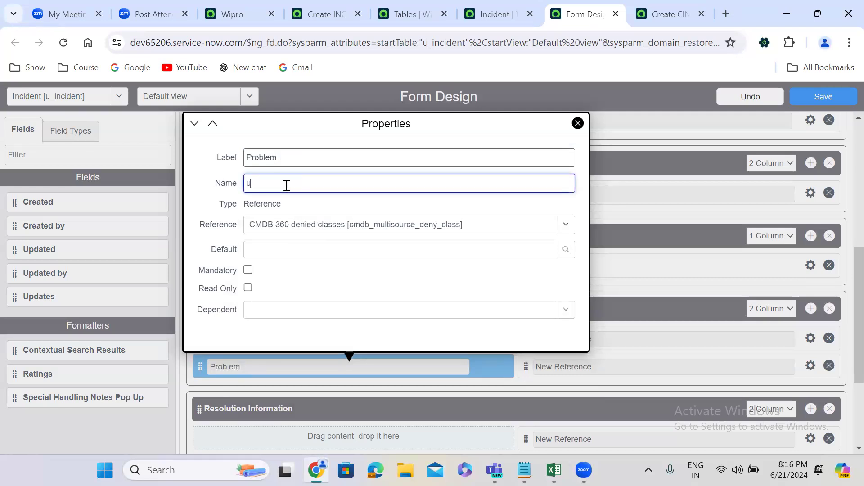
{"action": "type", "text": "_problem"}
Set the Problem field's reference table to Problem [problem] and close its properties.
{"action": "left_click", "coordinate": [307, 226]}
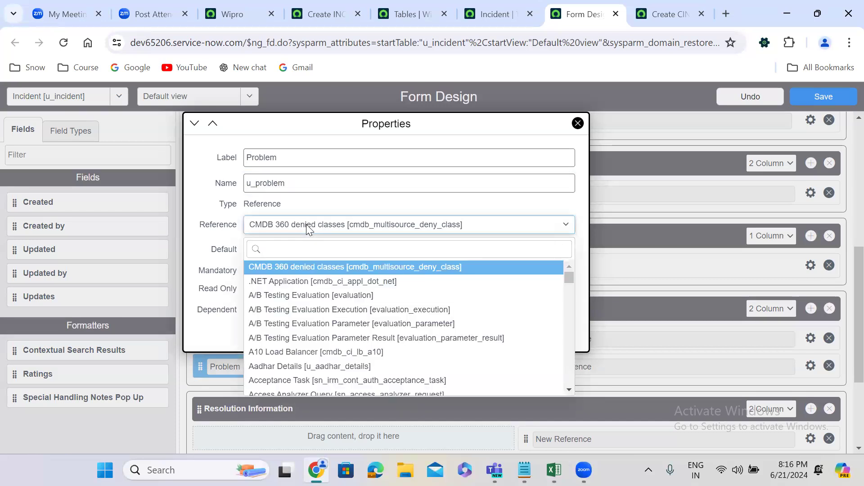
{"action": "type", "text": "problem"}
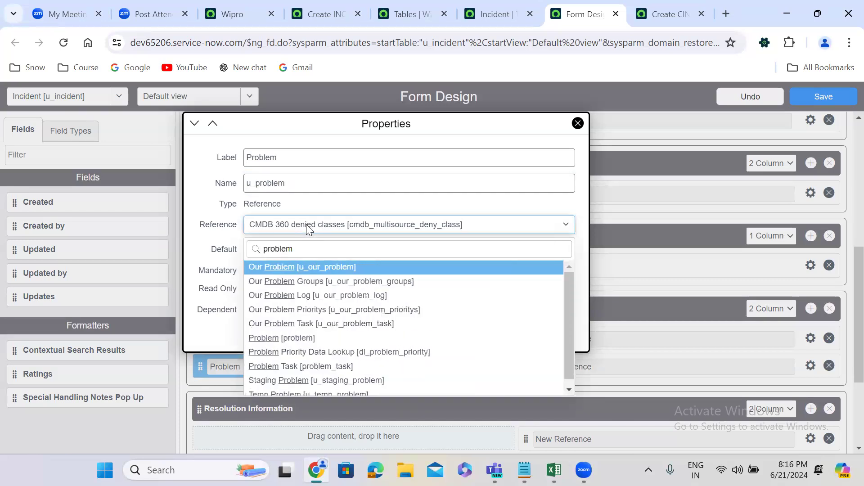
{"action": "key", "text": "Down"}
{"action": "key", "text": "Down"}
{"action": "key", "text": "Down"}
{"action": "key", "text": "Down"}
{"action": "key", "text": "Down"}
{"action": "key", "text": "Return"}
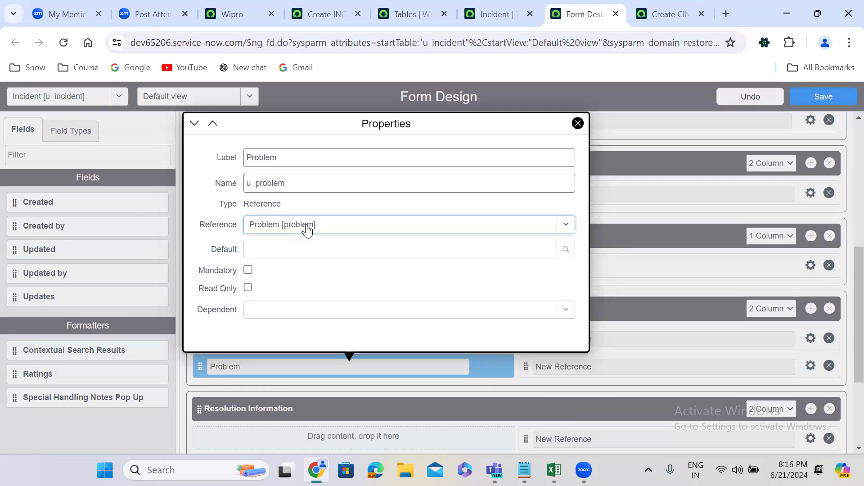
{"action": "left_click", "coordinate": [625, 272]}
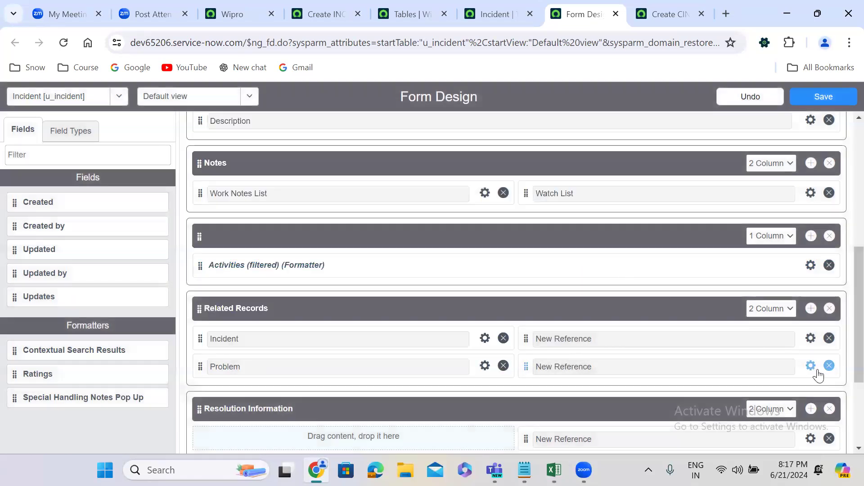
Label the first reference field in the second column of Related Records Change Request and name it u_change_request.
{"action": "left_click", "coordinate": [810, 338]}
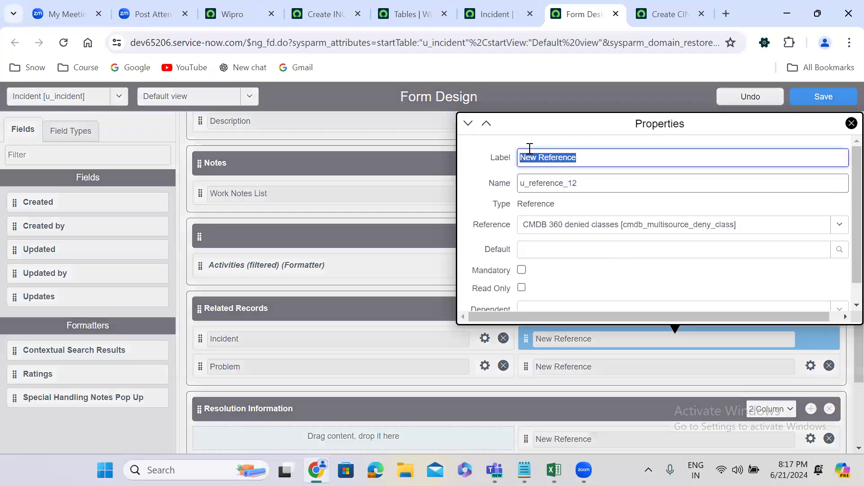
{"action": "type", "text": "Change Request"}
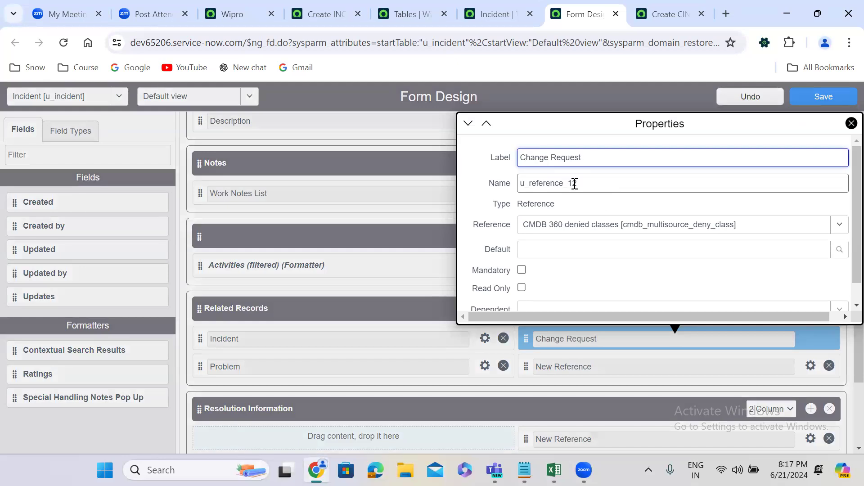
{"action": "left_click", "coordinate": [615, 248]}
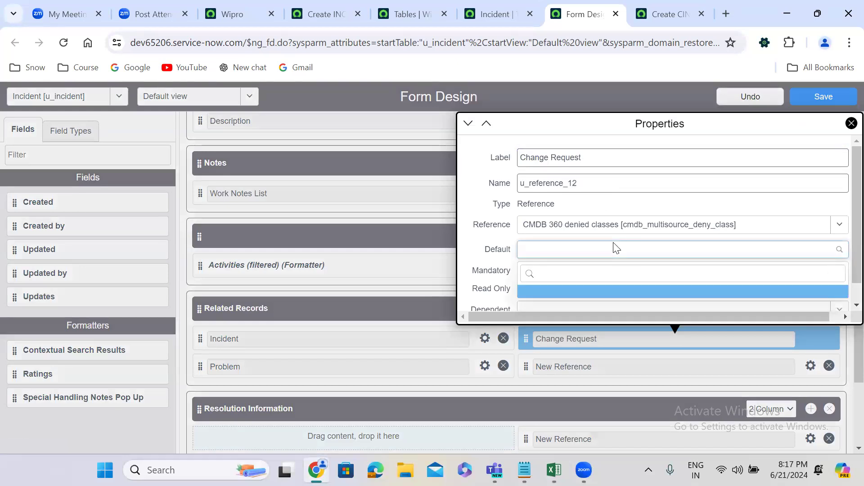
{"action": "double_click", "coordinate": [566, 183]}
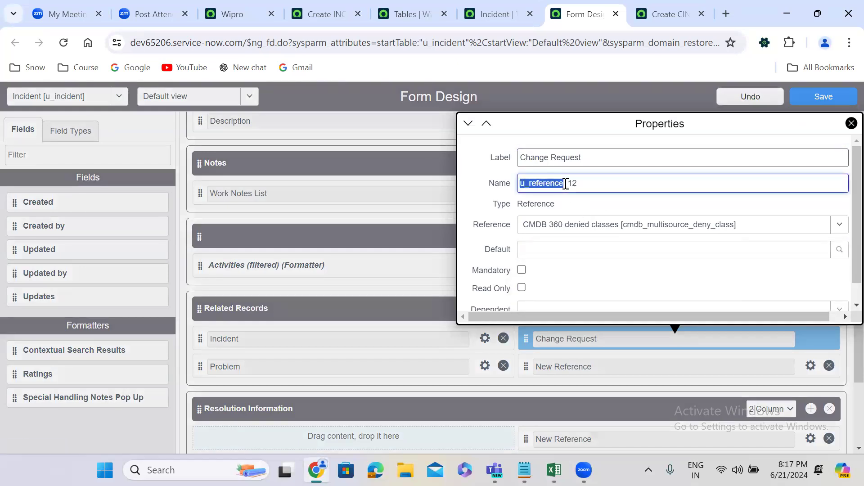
{"action": "double_click", "coordinate": [591, 184]}
{"action": "type", "text": "u_change_request"}
Set the Change Request field's reference table to Change Request [change_request] and close its properties.
{"action": "left_click", "coordinate": [608, 226]}
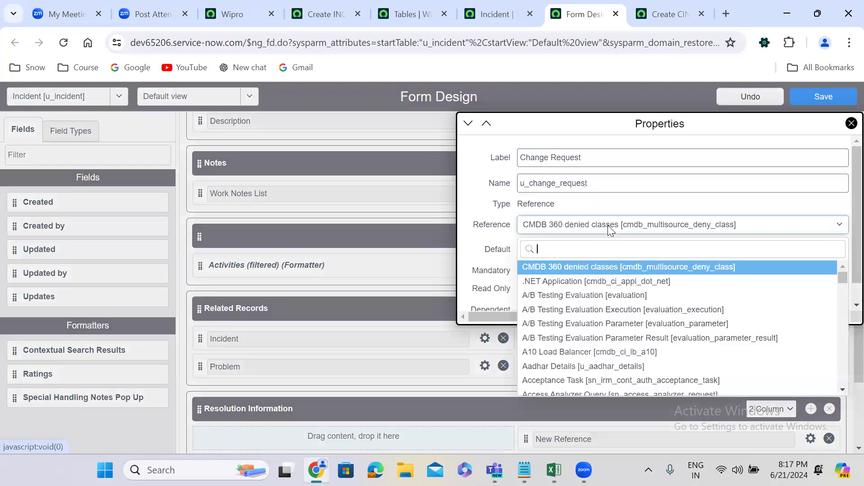
{"action": "type", "text": "change"}
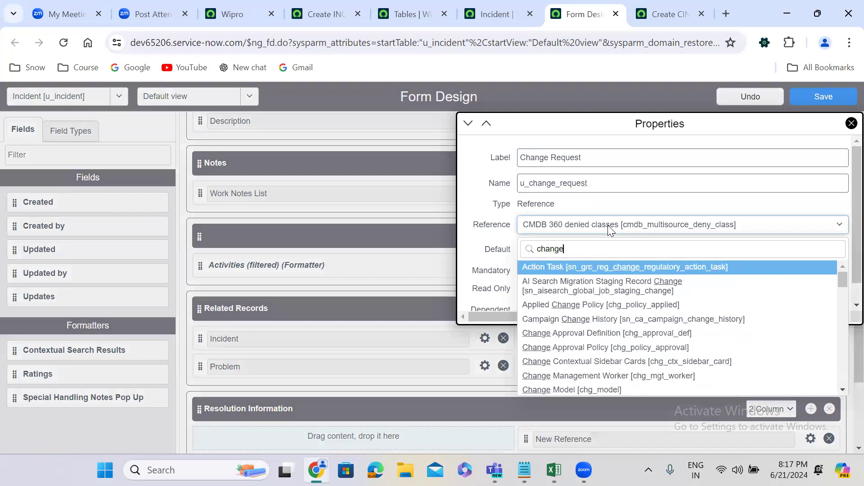
{"action": "type", "text": "_req"}
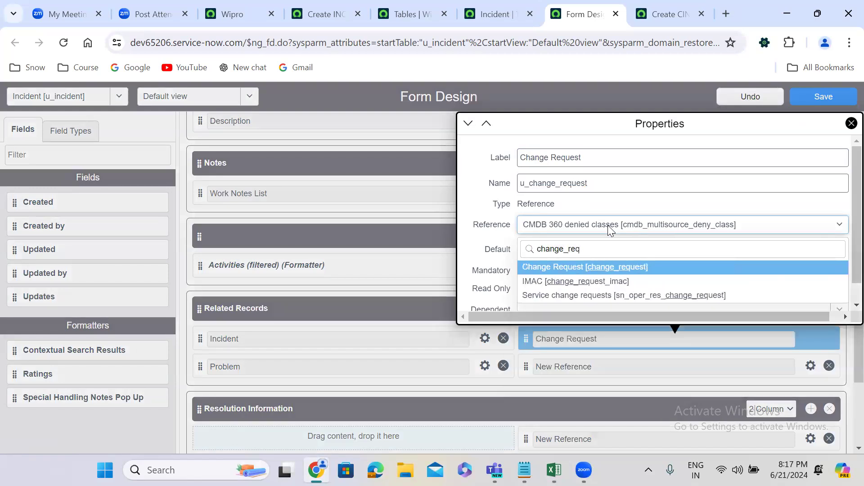
{"action": "key", "text": "Return"}
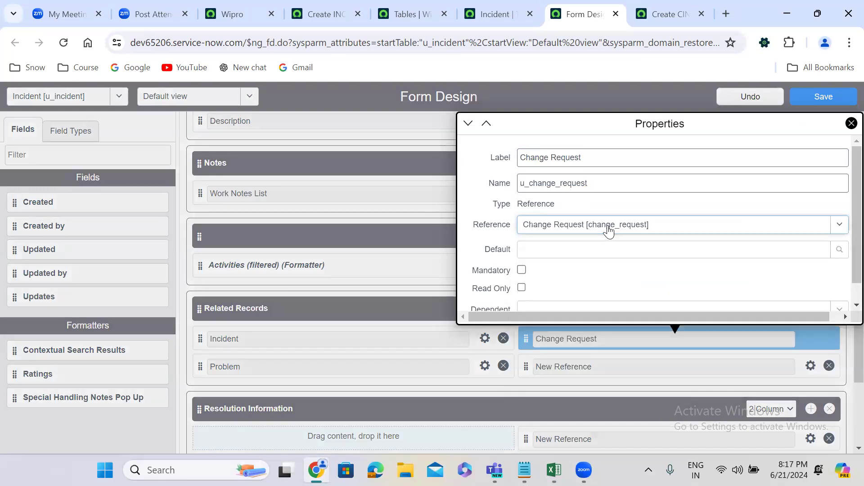
{"action": "left_click", "coordinate": [417, 305]}
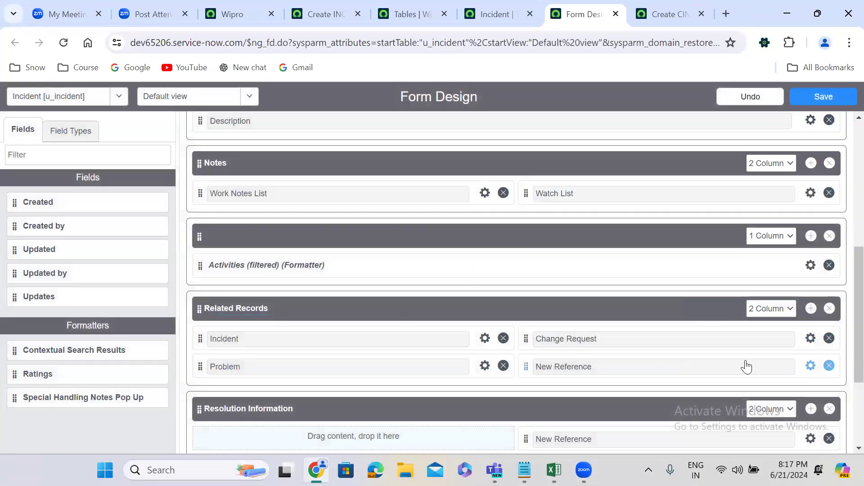
Label the last reference field in Related Records Requested Item and name it u_requested_item.
{"action": "left_click", "coordinate": [807, 366]}
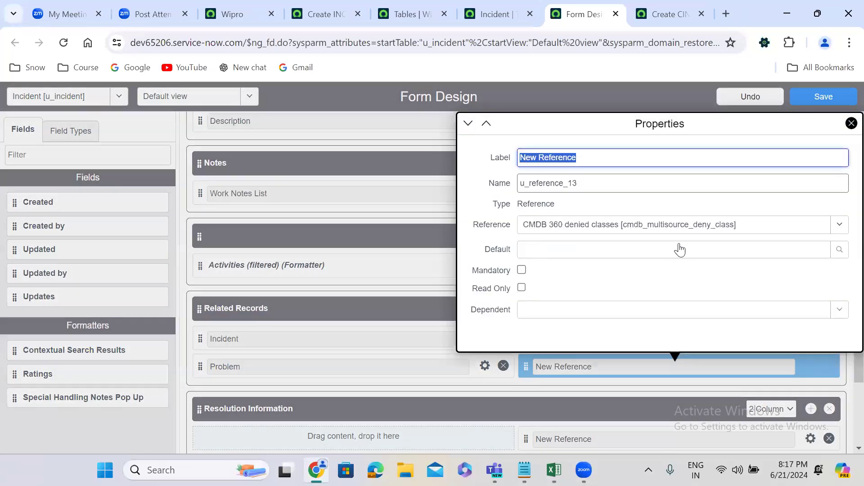
{"action": "type", "text": "Requ"}
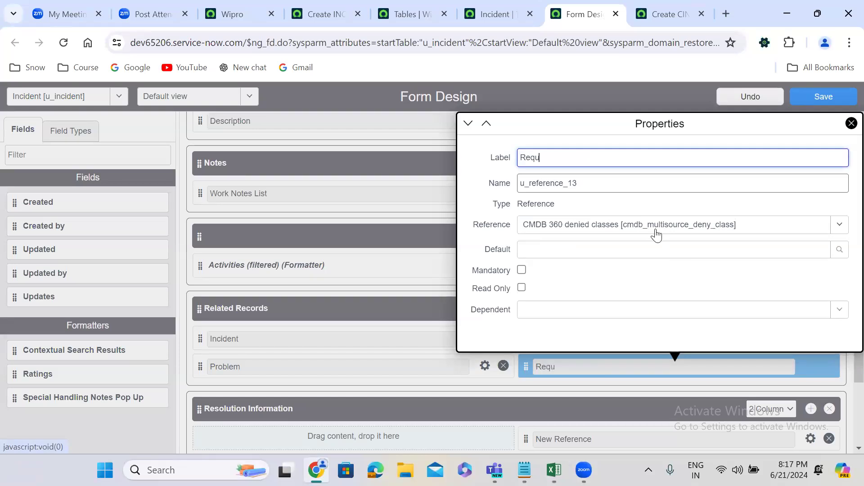
{"action": "type", "text": "ested Item"}
{"action": "double_click", "coordinate": [574, 183]}
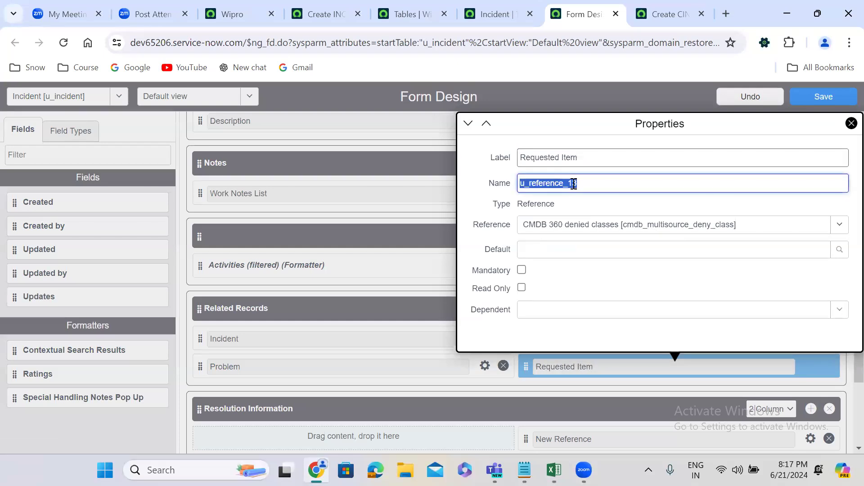
{"action": "type", "text": "u_requested"}
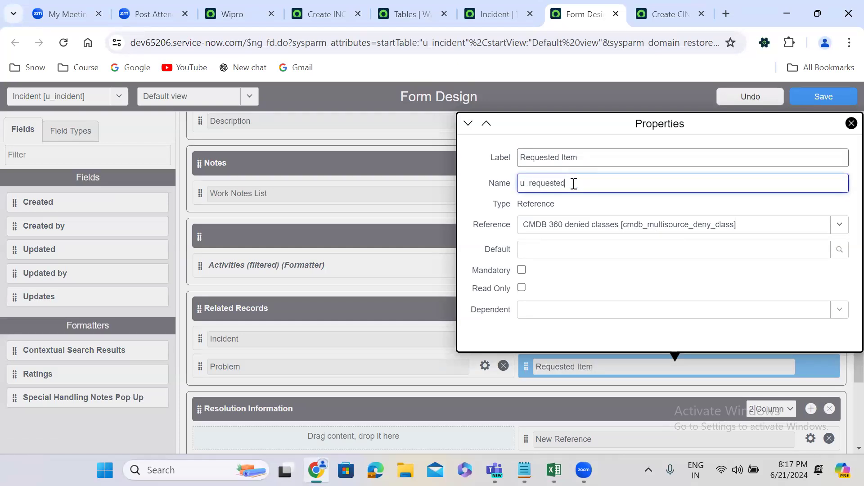
{"action": "type", "text": "_item"}
Set the Requested Item field's reference table to Requested Item [sc_req_item] and close its properties.
{"action": "left_click", "coordinate": [584, 227]}
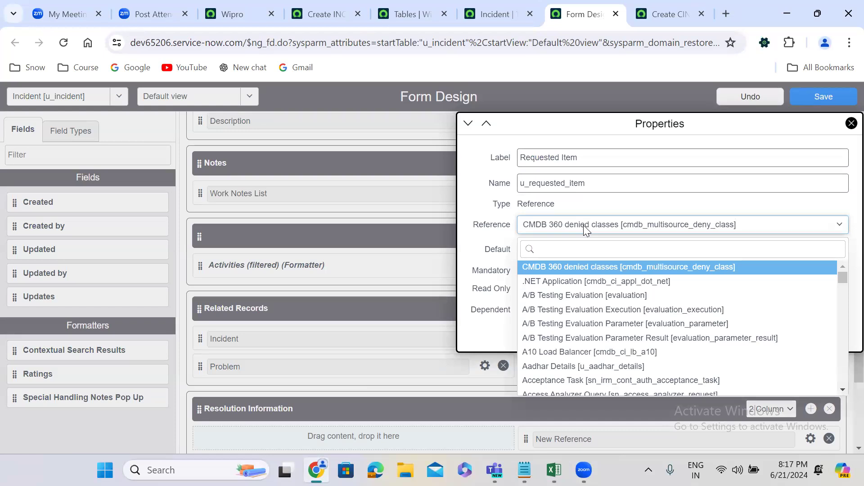
{"action": "type", "text": "sc_req"}
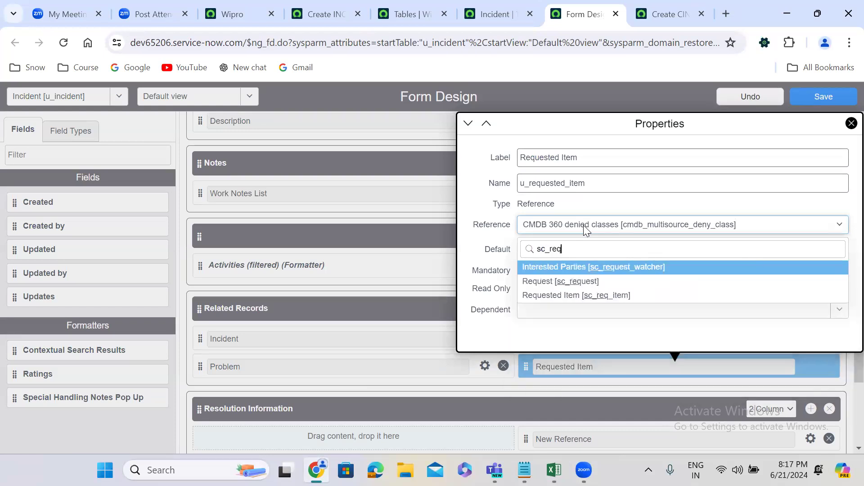
{"action": "type", "text": "_item"}
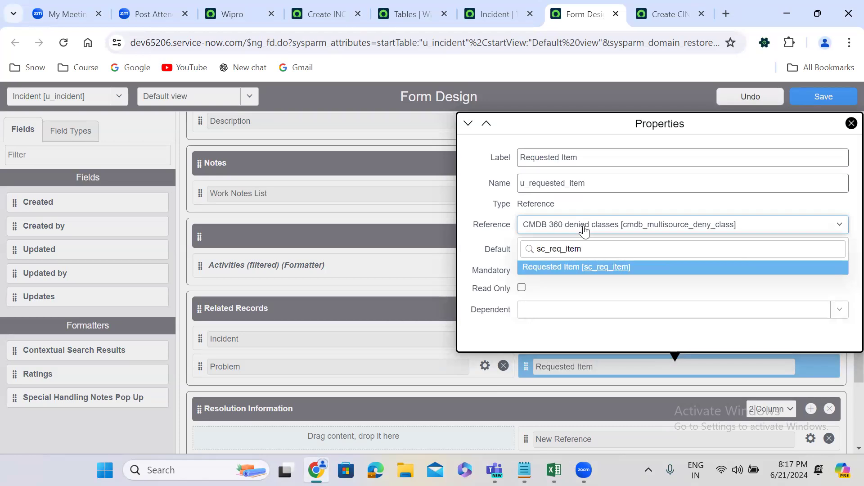
{"action": "key", "text": "Return"}
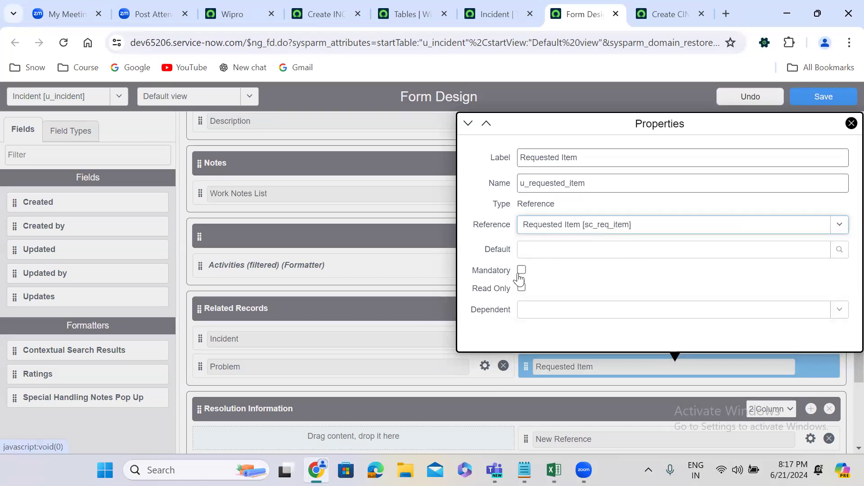
{"action": "left_click", "coordinate": [443, 368]}
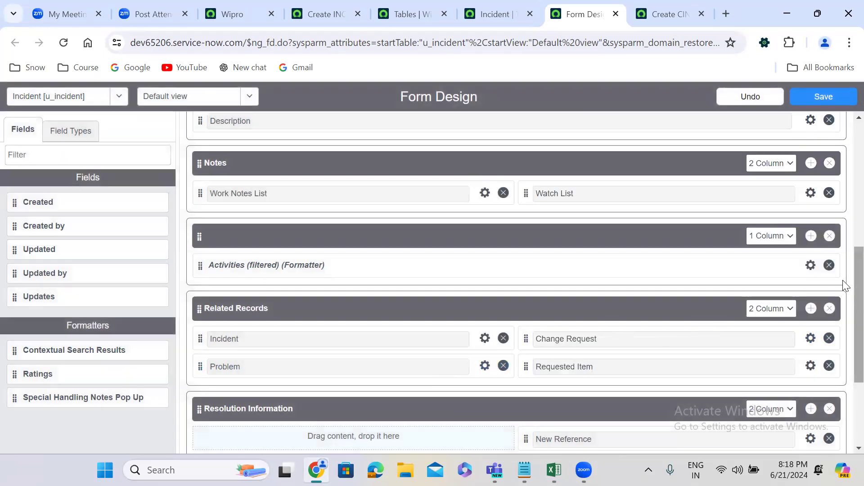
Label the reference field in Resolution Information Resolved By and name it u_resolved_by.
{"action": "scroll", "coordinate": [845, 324], "scroll_direction": "down", "scroll_amount": 3}
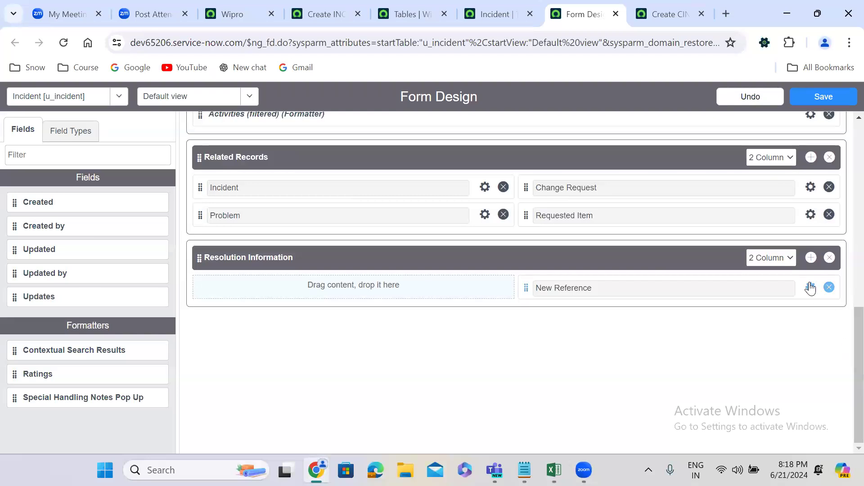
{"action": "left_click", "coordinate": [811, 288]}
{"action": "triple_click", "coordinate": [663, 161]}
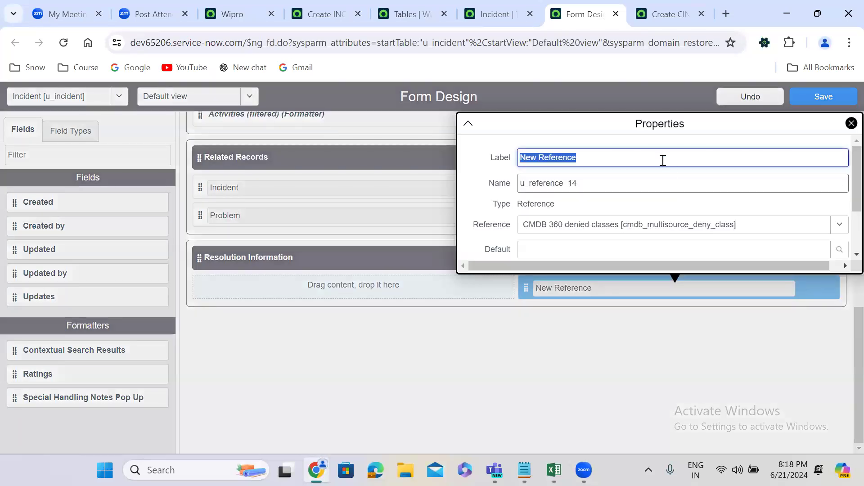
{"action": "type", "text": "Resolved By"}
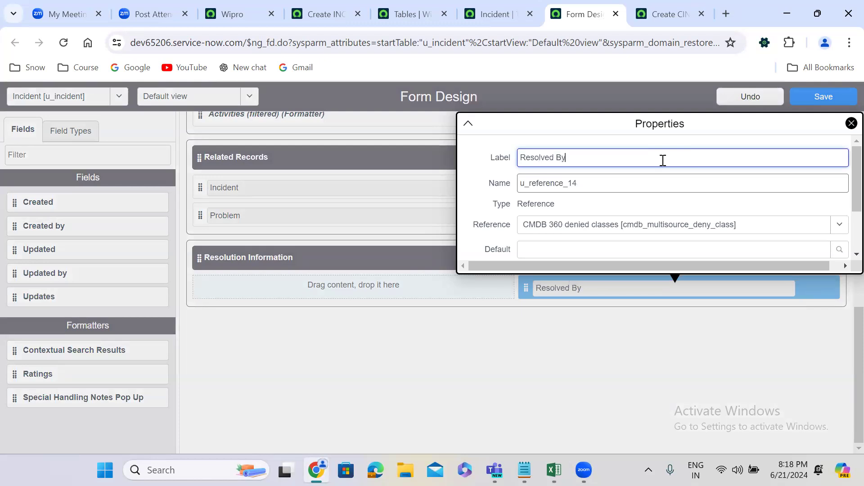
{"action": "triple_click", "coordinate": [585, 184]}
{"action": "type", "text": "u"}
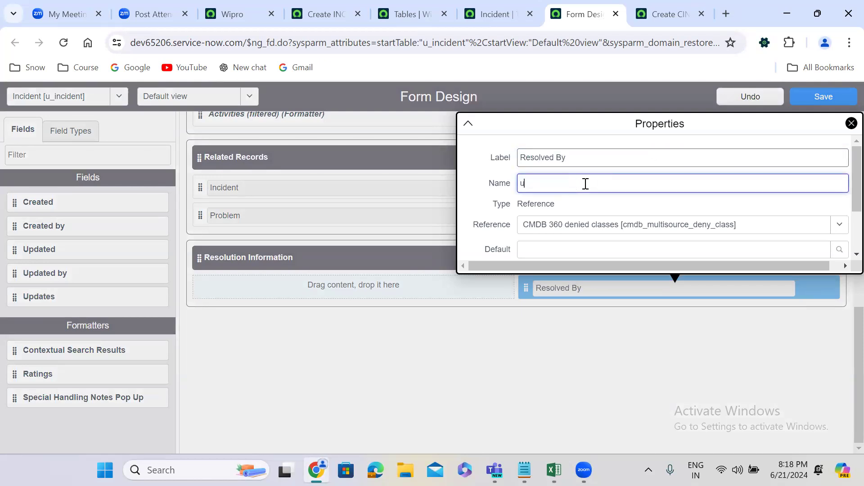
{"action": "type", "text": "_resolved"}
{"action": "key", "text": "BackSpace"}
Set the Resolved By field's reference table to User [sys_user] and close its properties.
{"action": "left_click", "coordinate": [596, 229]}
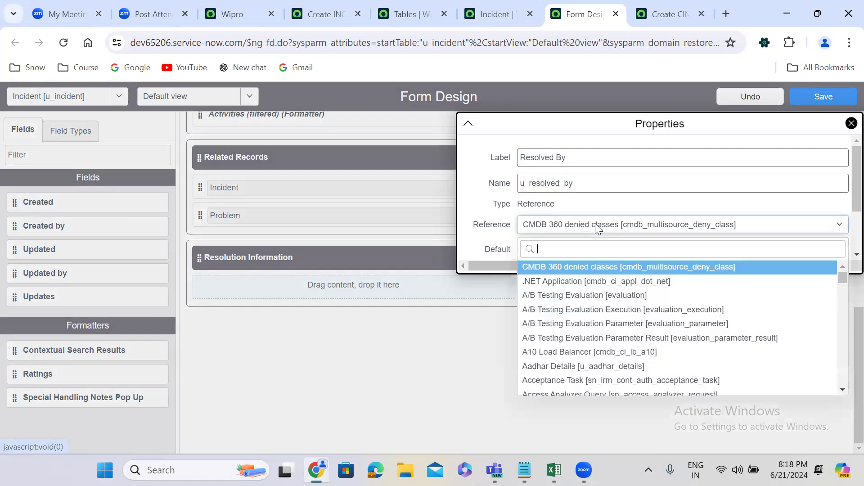
{"action": "type", "text": "sys_user"}
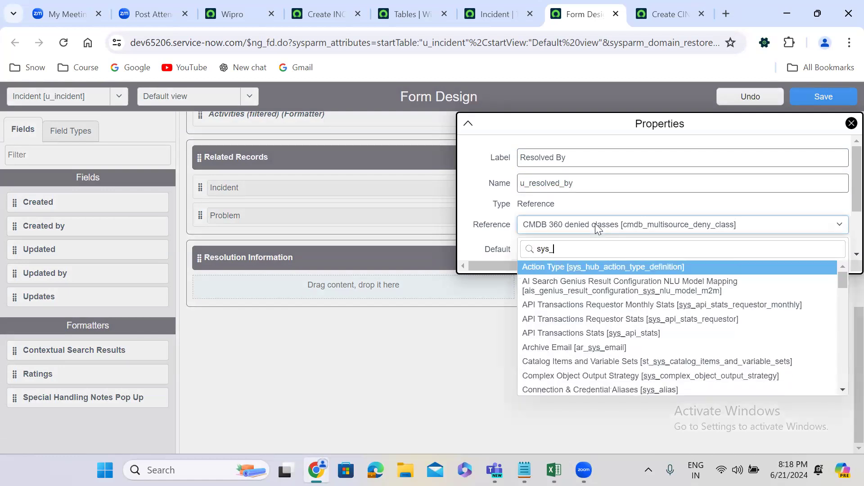
{"action": "key", "text": "Down"}
{"action": "key", "text": "Return"}
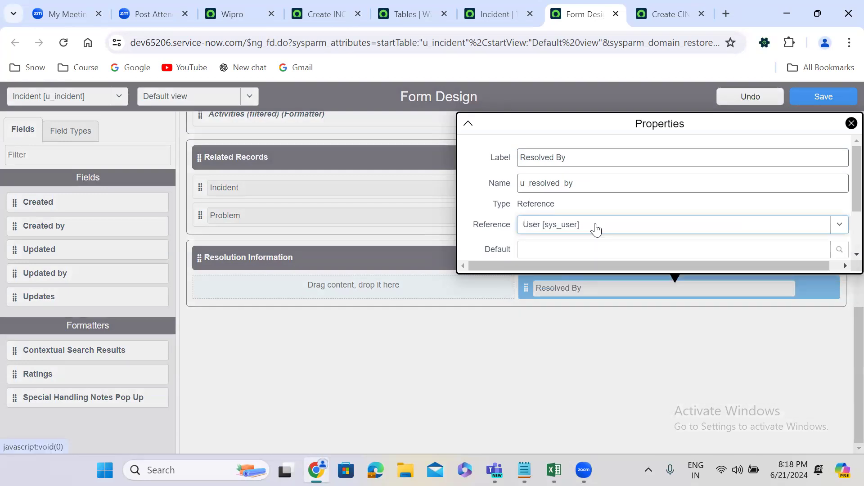
{"action": "left_click", "coordinate": [533, 356]}
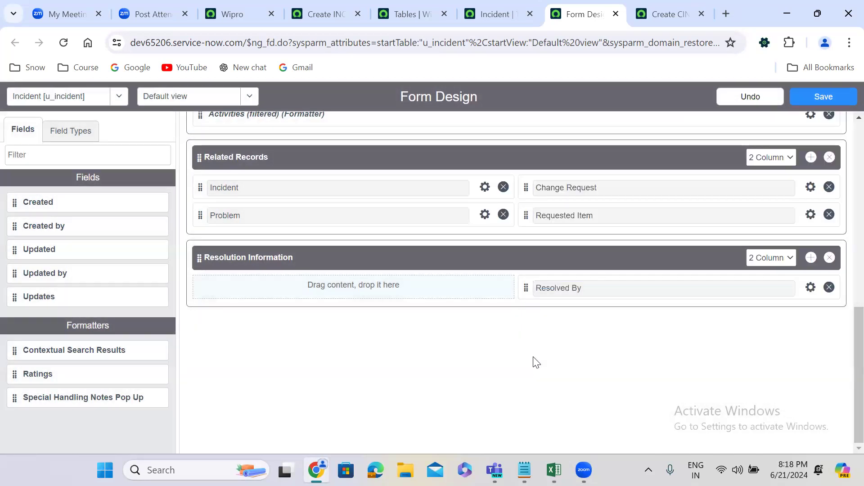
Find the Choice field type and add a new choice field to the first column of Resolution Information.
{"action": "left_click", "coordinate": [70, 131]}
{"action": "double_click", "coordinate": [87, 150]}
{"action": "type", "text": "choi"}
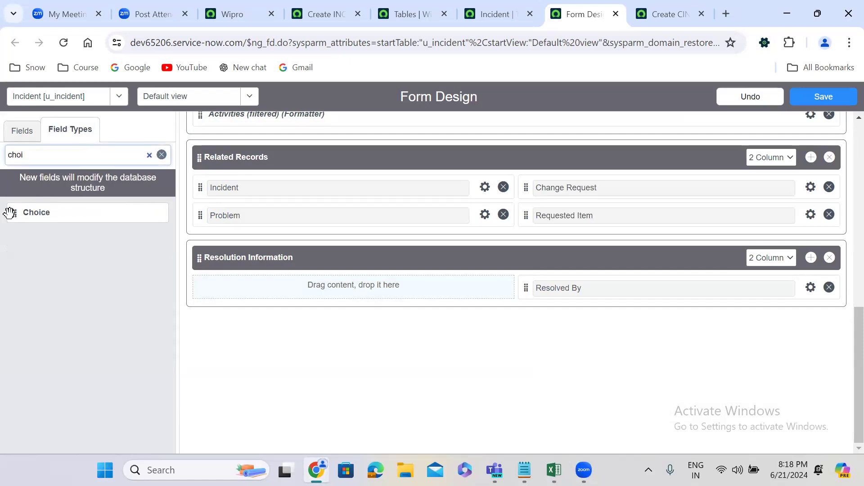
{"action": "left_click_drag", "start_coordinate": [15, 212], "coordinate": [247, 287]}
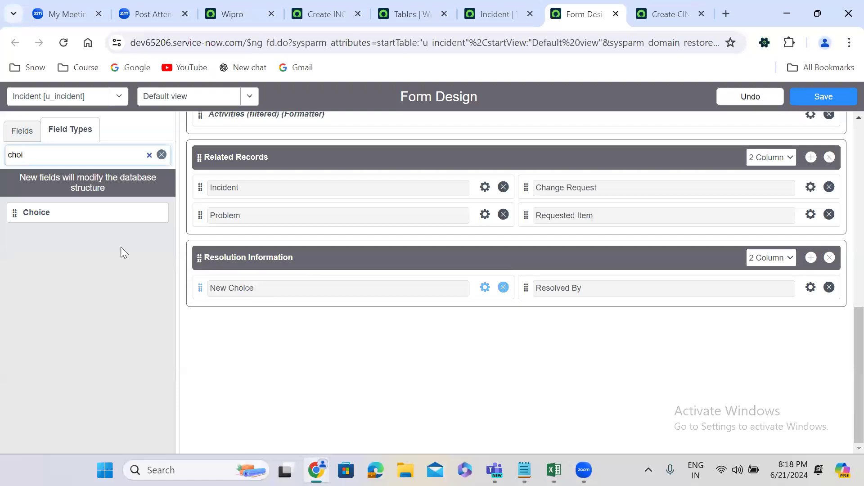
Add a Date/Time field below Resolved By and a String field below the new choice field in Resolution Information.
{"action": "double_click", "coordinate": [36, 155]}
{"action": "type", "text": "date"}
{"action": "left_click_drag", "start_coordinate": [18, 260], "coordinate": [544, 293]}
{"action": "double_click", "coordinate": [59, 149]}
{"action": "type", "text": "str"}
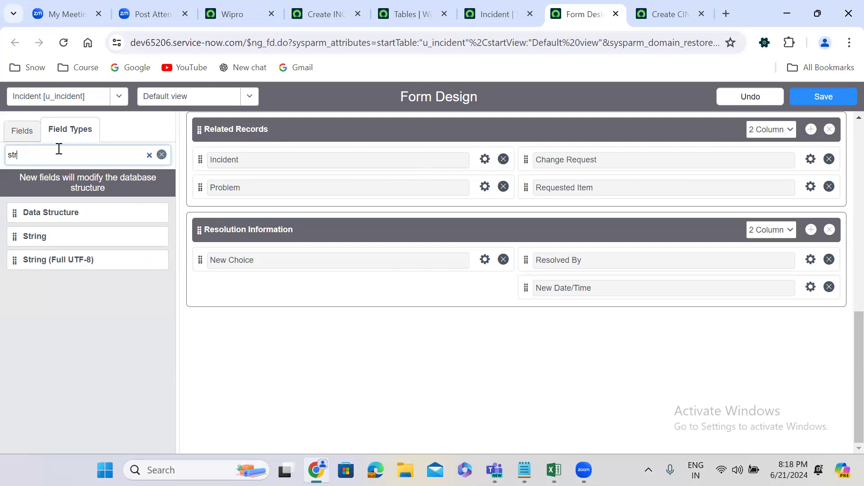
{"action": "left_click_drag", "start_coordinate": [17, 235], "coordinate": [231, 286]}
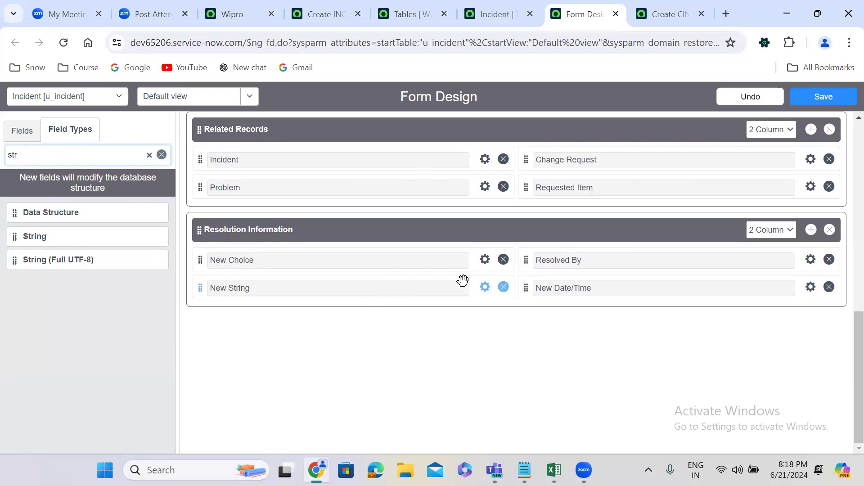
Label the new choice field Resolution Code and give it a matching name starting with u_resolution_.
{"action": "left_click", "coordinate": [483, 261]}
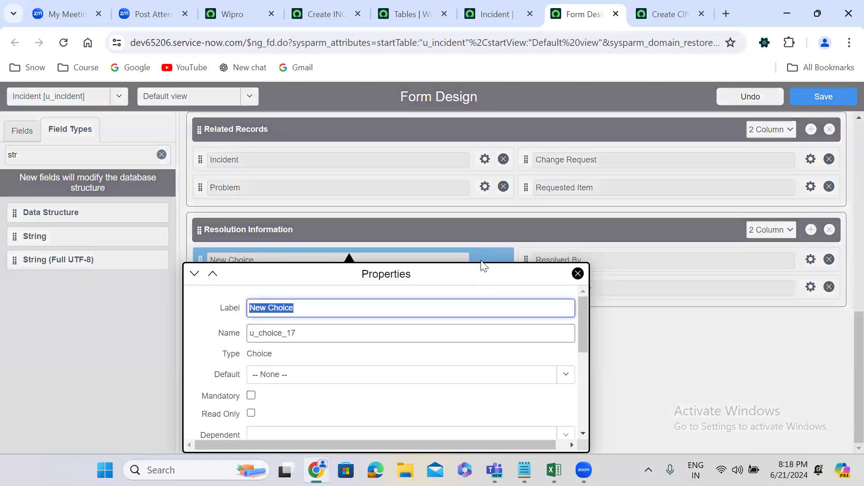
{"action": "type", "text": "Resolution Code"}
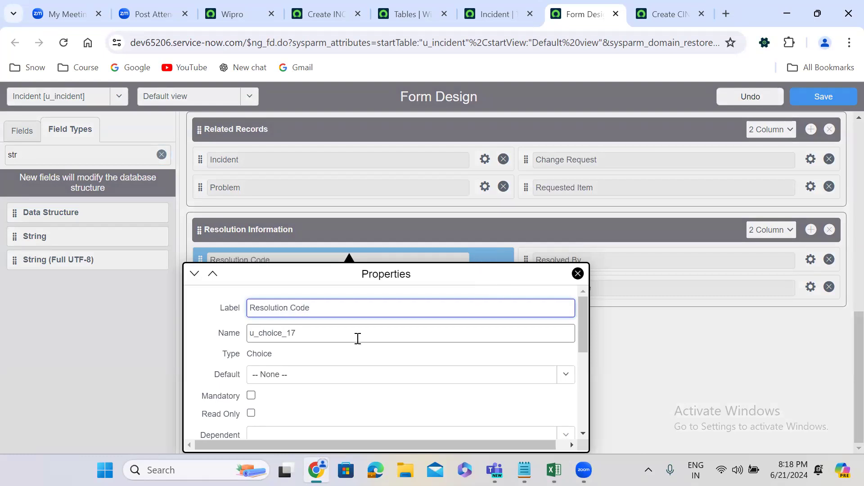
{"action": "double_click", "coordinate": [303, 340]}
{"action": "type", "text": "u"}
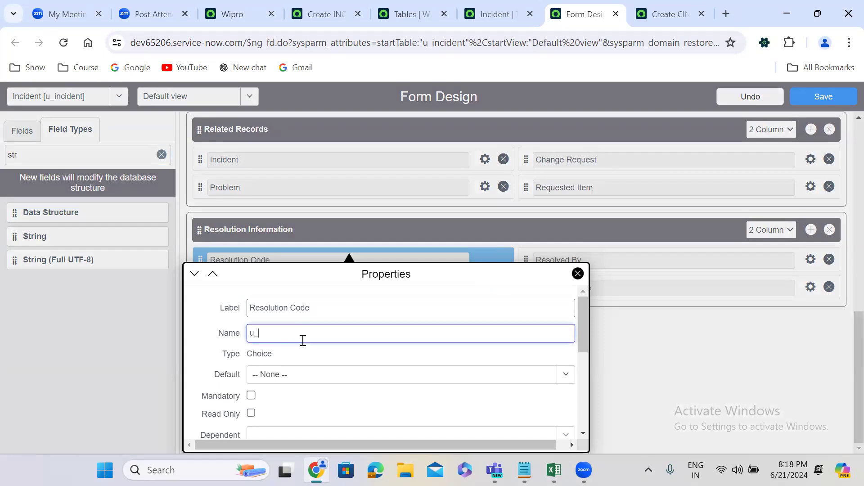
{"action": "type", "text": "_resolution_code"}
Rename the first choice of the Resolution Code field Resolved By Incident.
{"action": "left_click", "coordinate": [583, 329]}
{"action": "left_click_drag", "start_coordinate": [583, 330], "coordinate": [581, 404]}
{"action": "left_click", "coordinate": [262, 329]}
{"action": "key", "text": "ctrl+a"}
{"action": "type", "text": "Resolved By "}
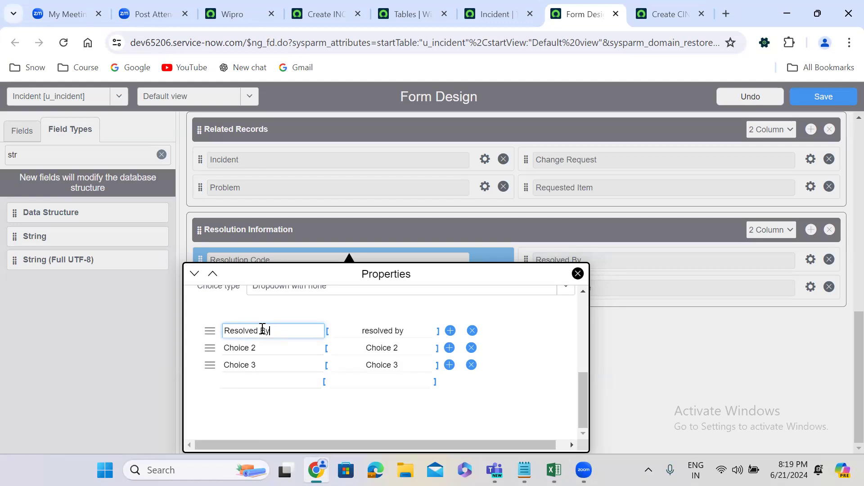
{"action": "type", "text": "Incident"}
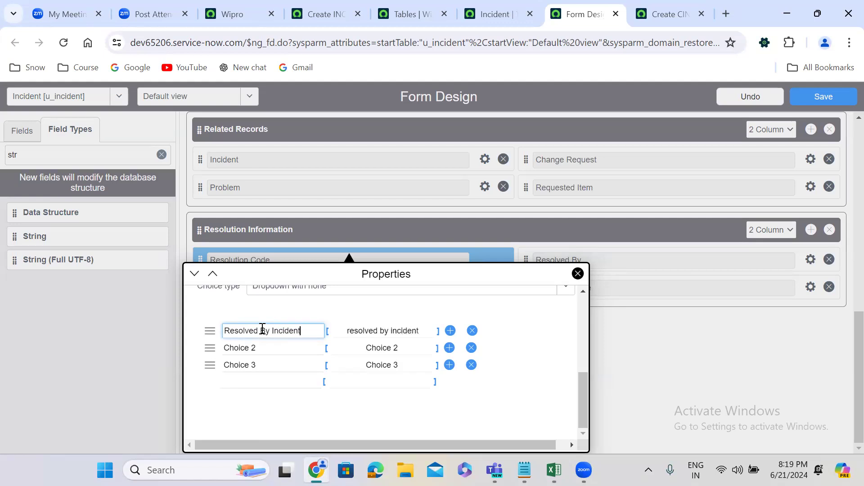
Copy the first choice's text into the second Resolution Code choice and change it to Resolved By Problem.
{"action": "triple_click", "coordinate": [317, 332]}
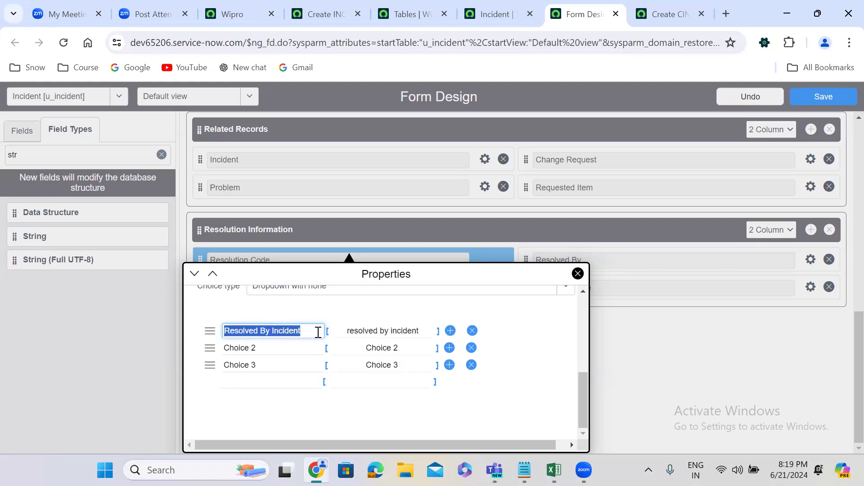
{"action": "key", "text": "ctrl+c"}
{"action": "triple_click", "coordinate": [276, 353]}
{"action": "key", "text": "ctrl+v"}
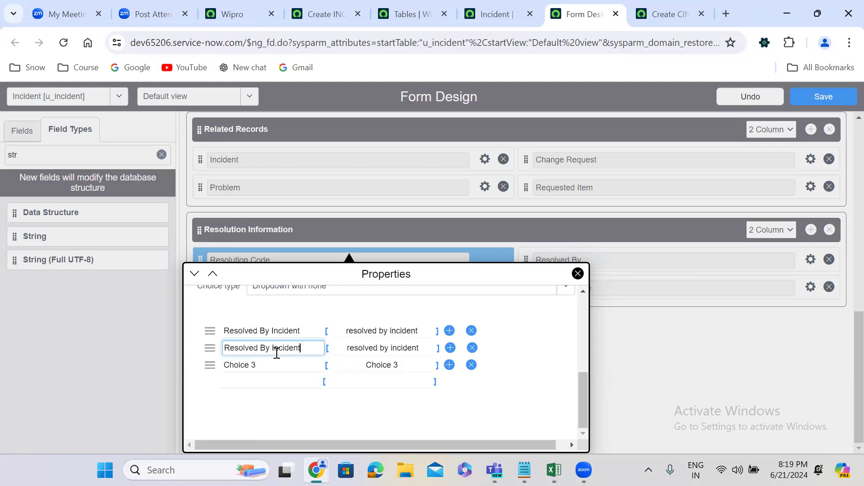
{"action": "double_click", "coordinate": [290, 353]}
{"action": "type", "text": "Problem"}
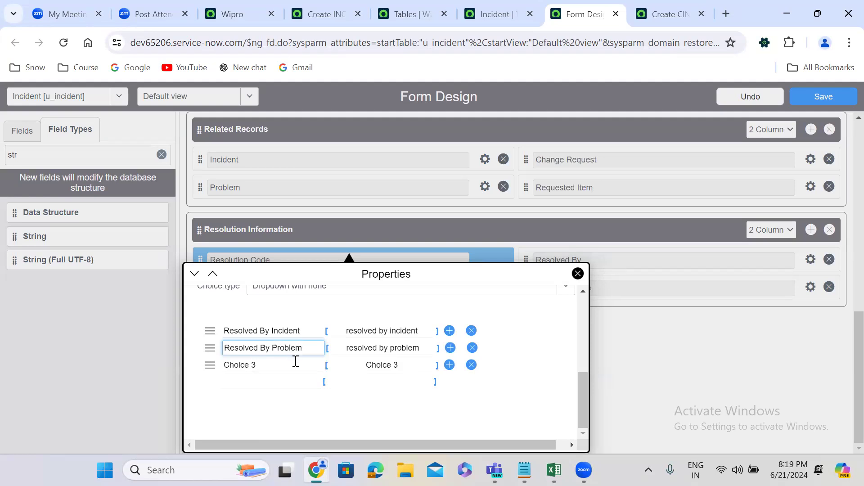
Set the third Resolution Code choice to Resolved By Change and add Resolved By Caller as the fourth.
{"action": "triple_click", "coordinate": [290, 364]}
{"action": "key", "text": "ctrl+v"}
{"action": "double_click", "coordinate": [289, 364]}
{"action": "type", "text": "Change"}
{"action": "left_click", "coordinate": [288, 383]}
{"action": "key", "text": "ctrl+v"}
{"action": "double_click", "coordinate": [289, 382]}
{"action": "type", "text": "Caller"}
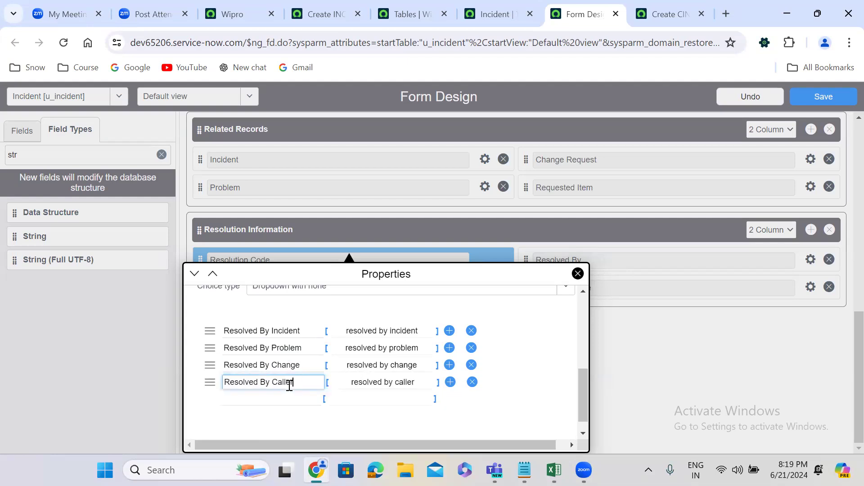
Add Solution Provided as the fifth Resolution Code choice and close the field's properties.
{"action": "left_click", "coordinate": [290, 400]}
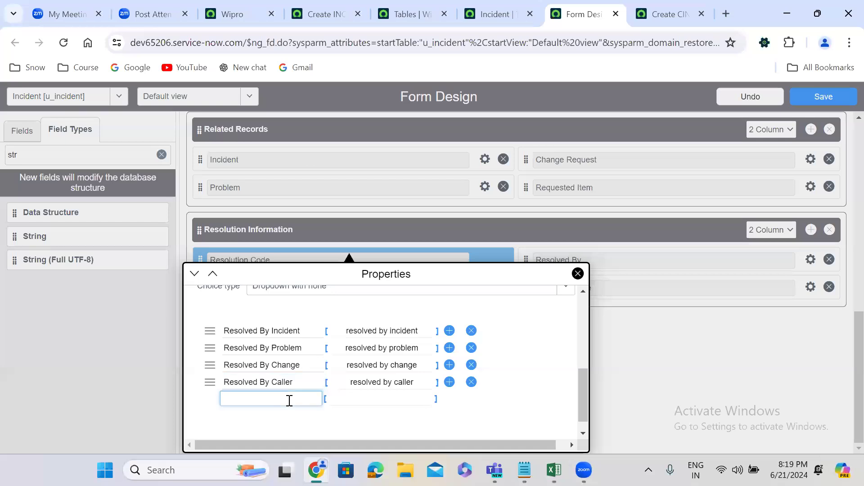
{"action": "type", "text": "Solut"}
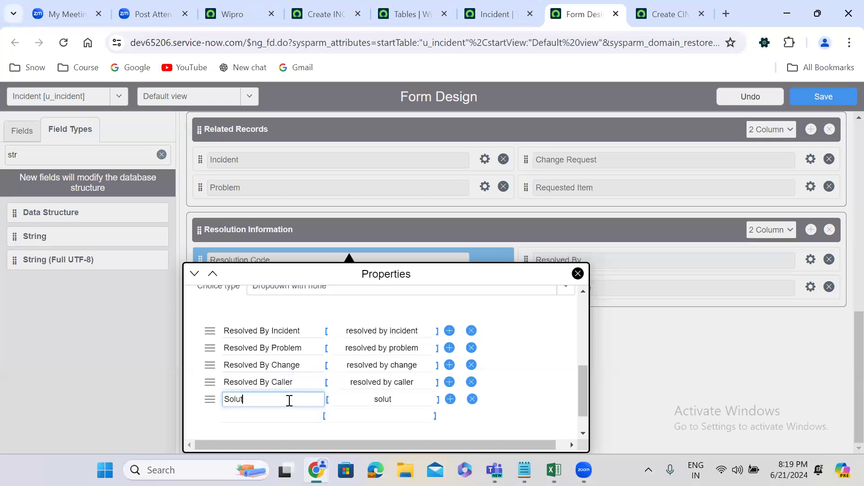
{"action": "type", "text": "ion Provided"}
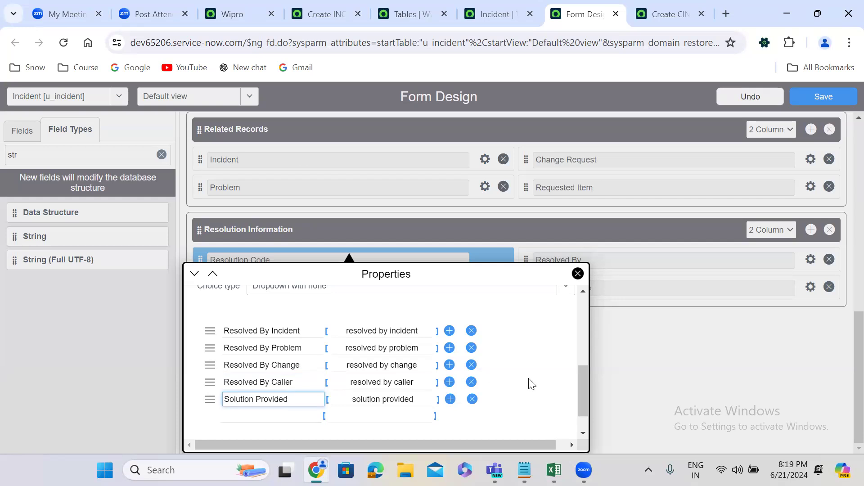
{"action": "left_click", "coordinate": [608, 370]}
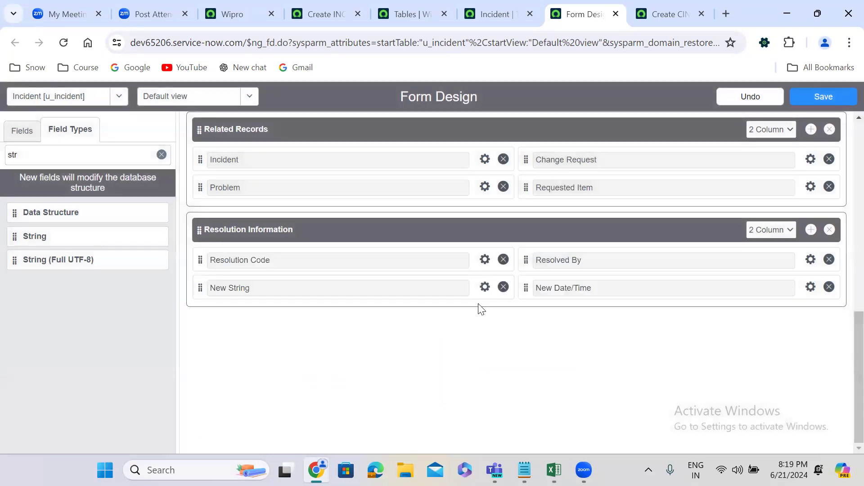
Label the new string field in Resolution Information Resolution Notes and name it u_resolution_notes.
{"action": "left_click", "coordinate": [485, 287]}
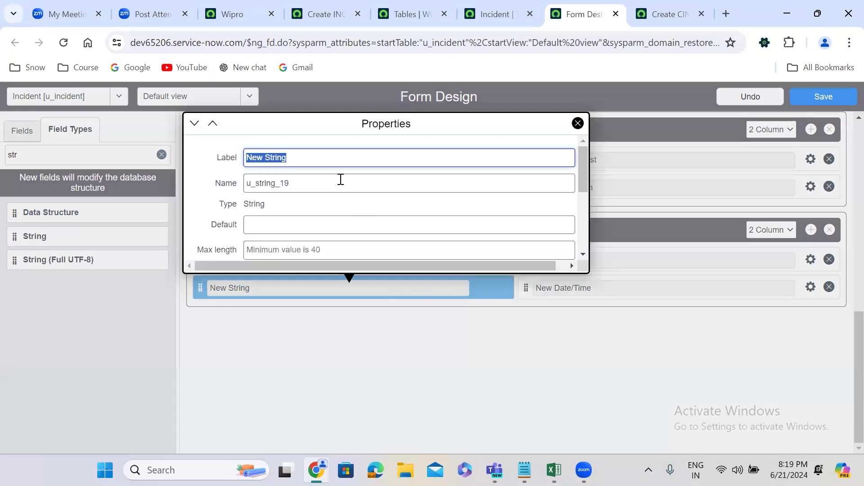
{"action": "type", "text": "Resolution Notes"}
{"action": "double_click", "coordinate": [292, 183]}
{"action": "type", "text": "utio"}
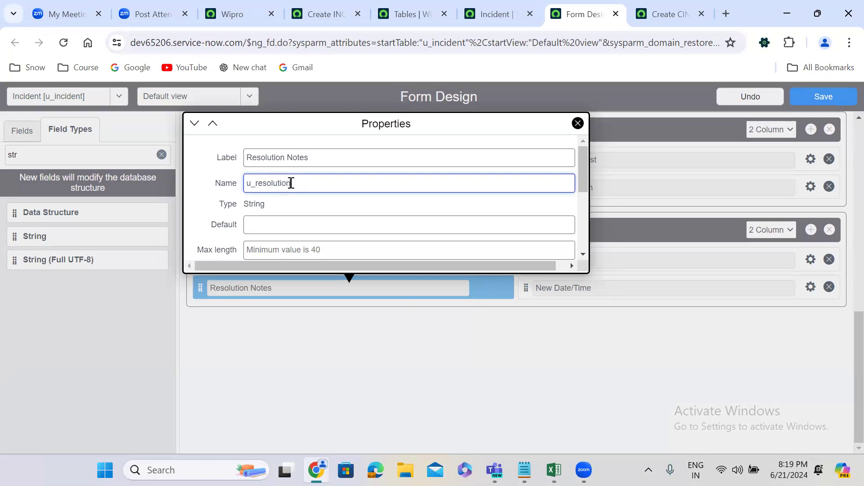
{"action": "type", "text": "_resolution_notes"}
Set the Resolution Notes field's maximum length to 400 and close its properties.
{"action": "left_click", "coordinate": [322, 249]}
{"action": "type", "text": "4000"}
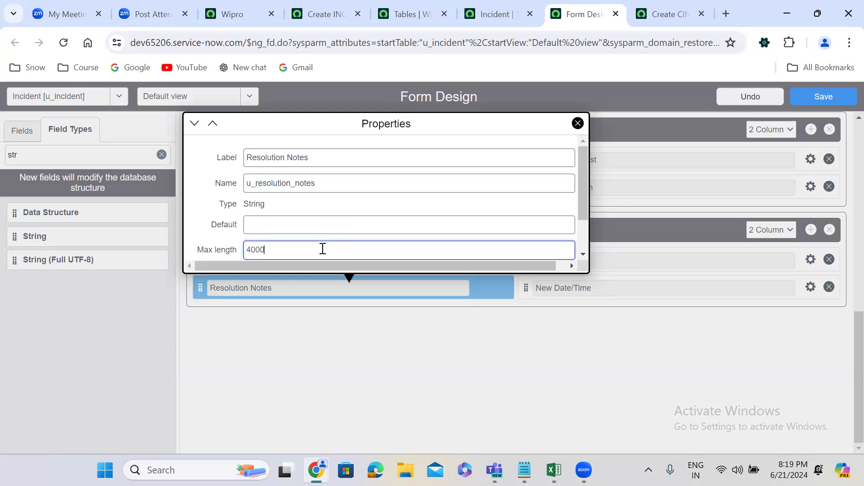
{"action": "left_click", "coordinate": [551, 369]}
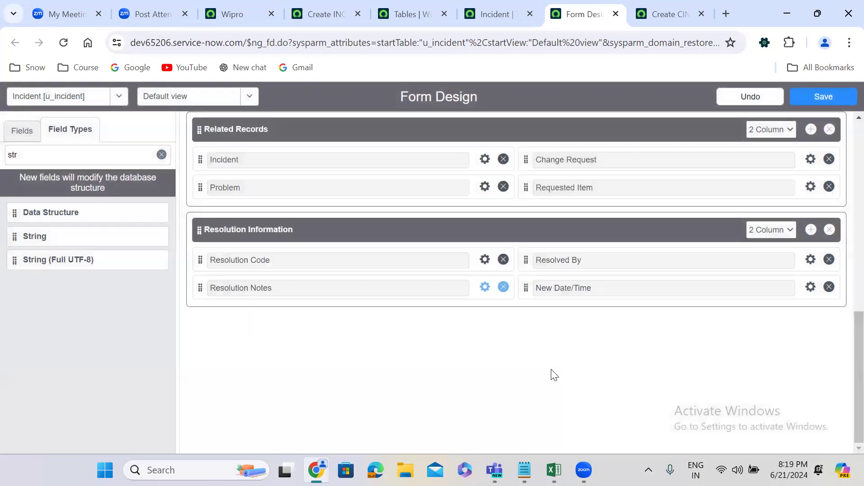
Label the new Date/Time field in Resolution Information Resolved At, name it u_resolved_at, and save the form design.
{"action": "left_click", "coordinate": [811, 287]}
{"action": "key", "text": "ctrl+a"}
{"action": "type", "text": "R"}
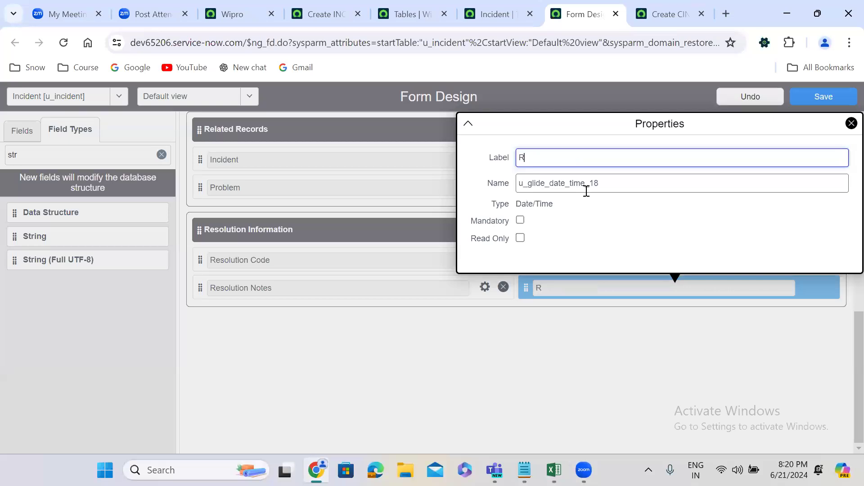
{"action": "type", "text": "esolved At"}
{"action": "double_click", "coordinate": [563, 183]}
{"action": "type", "text": "u"}
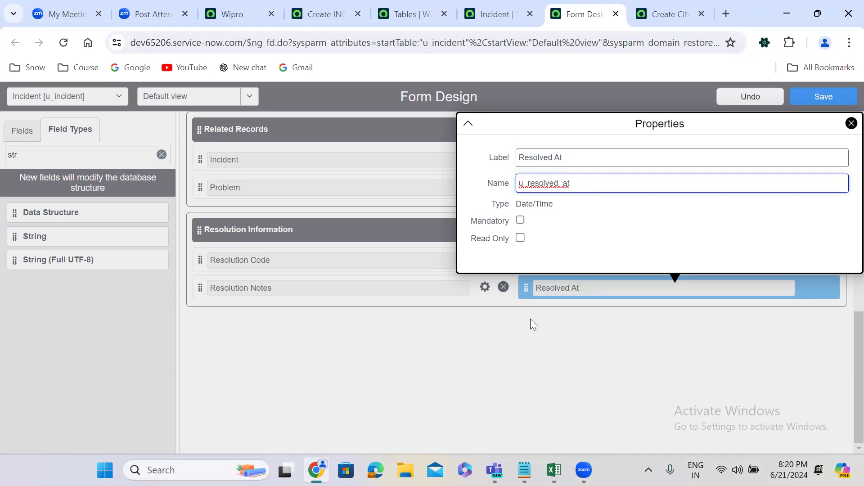
{"action": "left_click", "coordinate": [420, 205]}
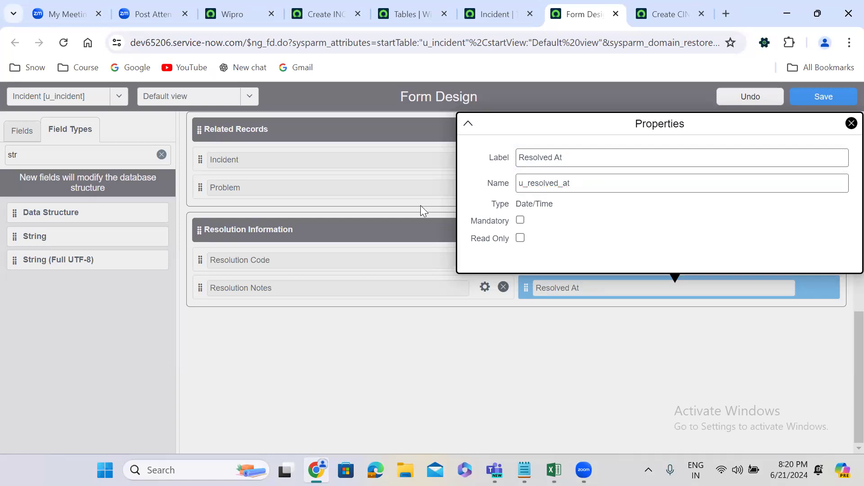
{"action": "left_click", "coordinate": [830, 100]}
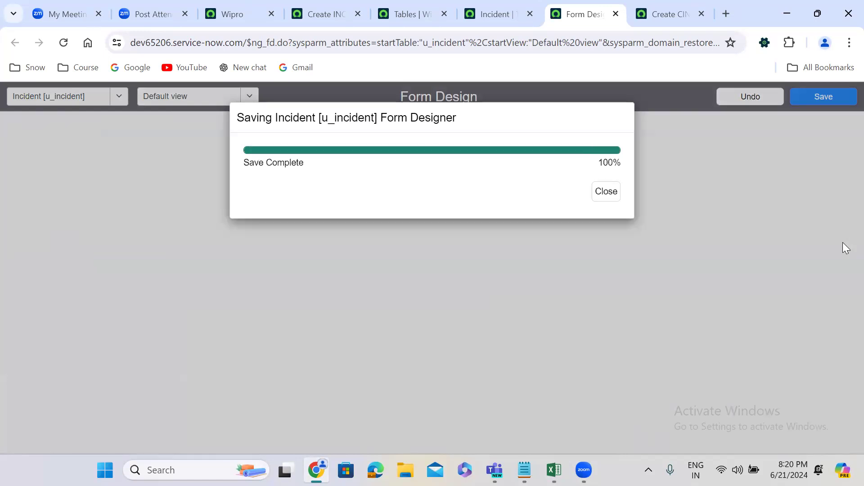
Return to the blank u_incident new-record form and reload it with the saved design.
{"action": "scroll", "coordinate": [845, 342], "scroll_direction": "up", "scroll_amount": 6}
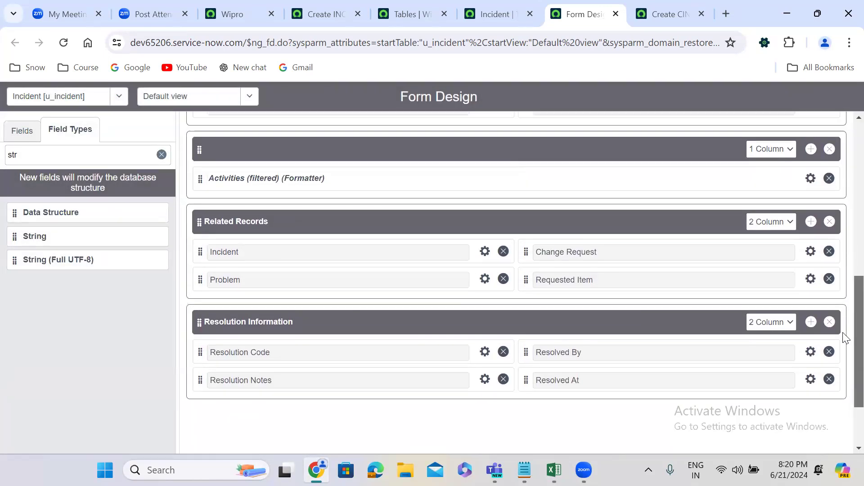
{"action": "scroll", "coordinate": [844, 269], "scroll_direction": "up", "scroll_amount": 1}
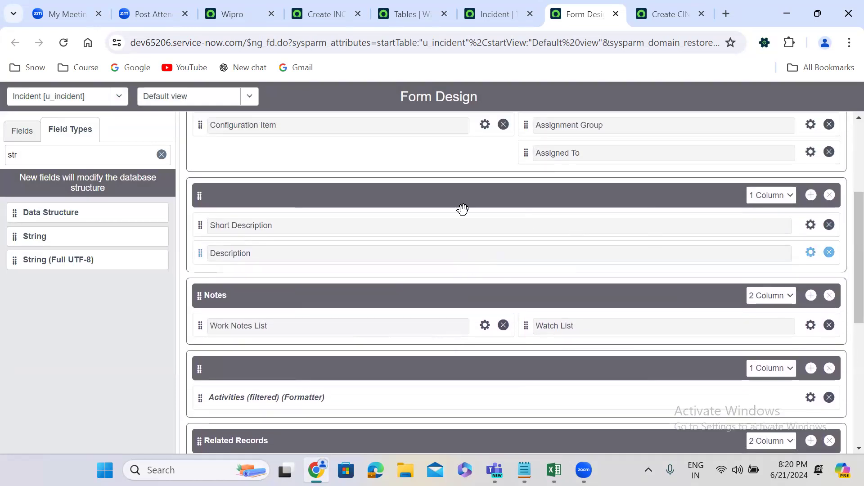
{"action": "left_click", "coordinate": [391, 196]}
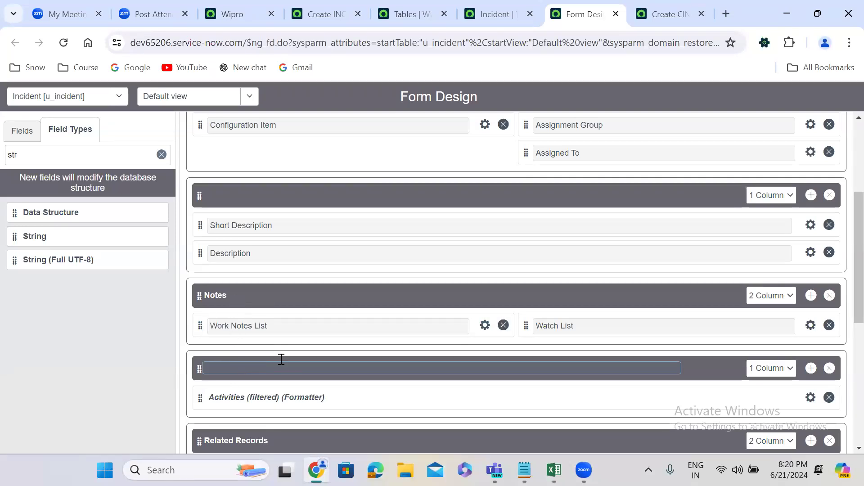
{"action": "scroll", "coordinate": [845, 297], "scroll_direction": "down", "scroll_amount": 1}
{"action": "scroll", "coordinate": [845, 304], "scroll_direction": "down", "scroll_amount": 4}
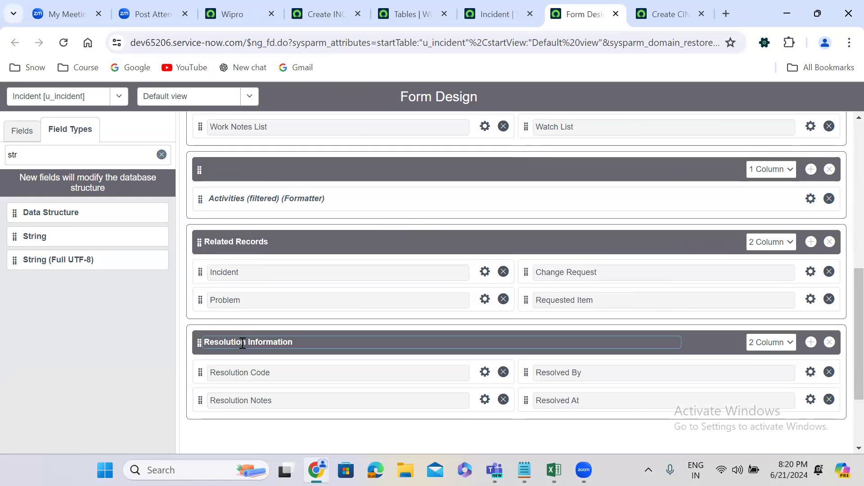
{"action": "left_click", "coordinate": [649, 6]}
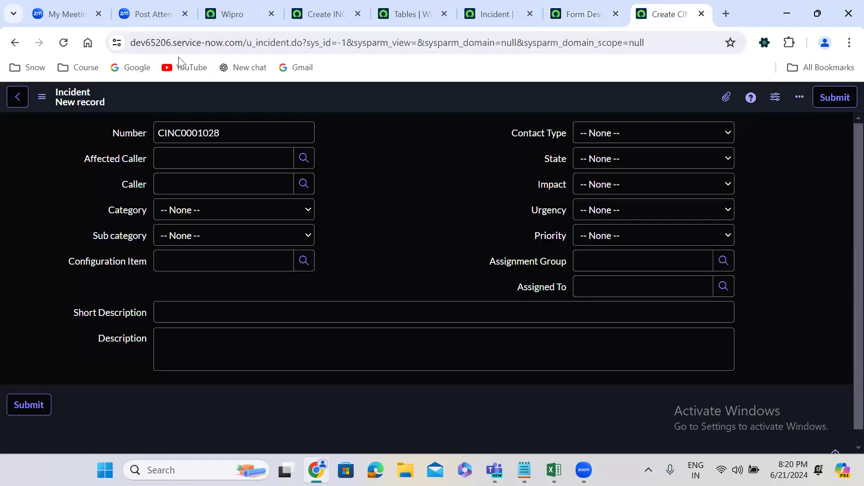
{"action": "left_click", "coordinate": [64, 42]}
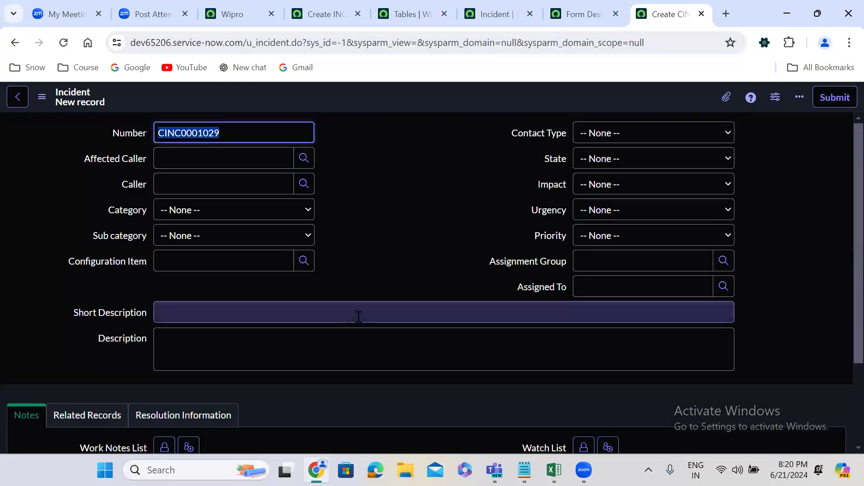
Examine the fields in the Notes, Related Records and Resolution Information sections of the new record form.
{"action": "left_click", "coordinate": [80, 295]}
{"action": "left_click_drag", "start_coordinate": [121, 313], "coordinate": [136, 380]}
{"action": "left_click", "coordinate": [131, 379]}
{"action": "scroll", "coordinate": [131, 380], "scroll_direction": "down", "scroll_amount": 1}
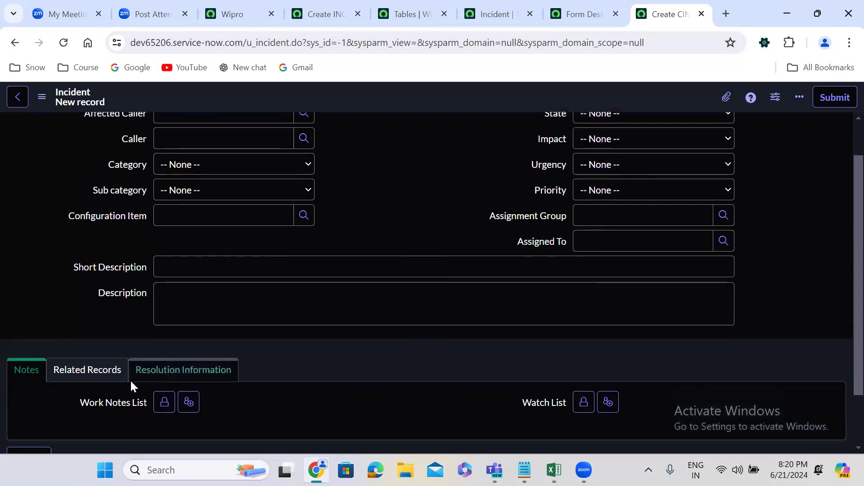
{"action": "scroll", "coordinate": [131, 380], "scroll_direction": "down", "scroll_amount": 1}
{"action": "left_click", "coordinate": [35, 307]}
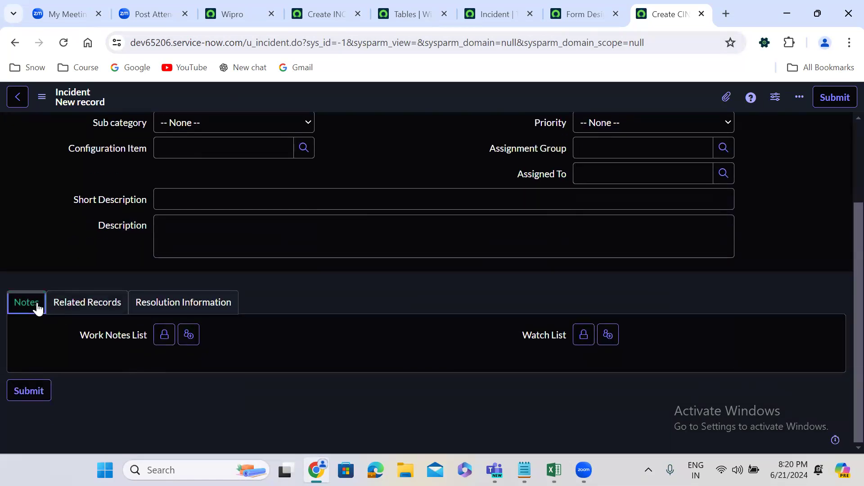
{"action": "left_click", "coordinate": [81, 307]}
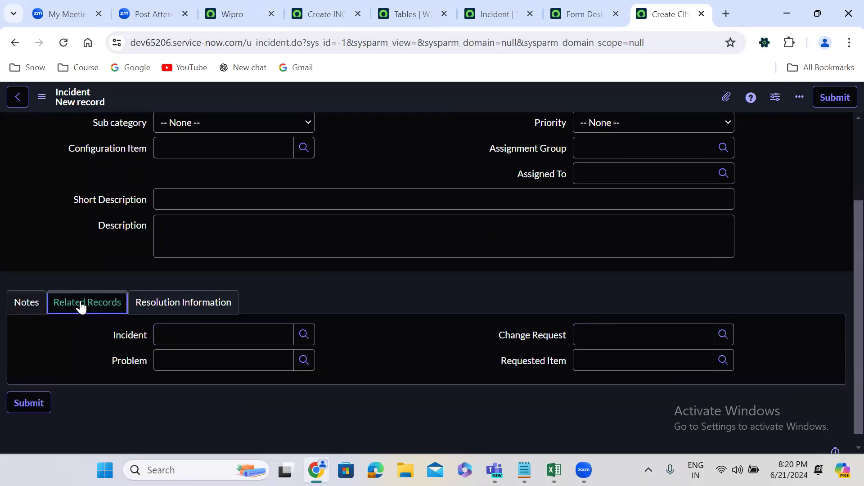
{"action": "left_click", "coordinate": [155, 306]}
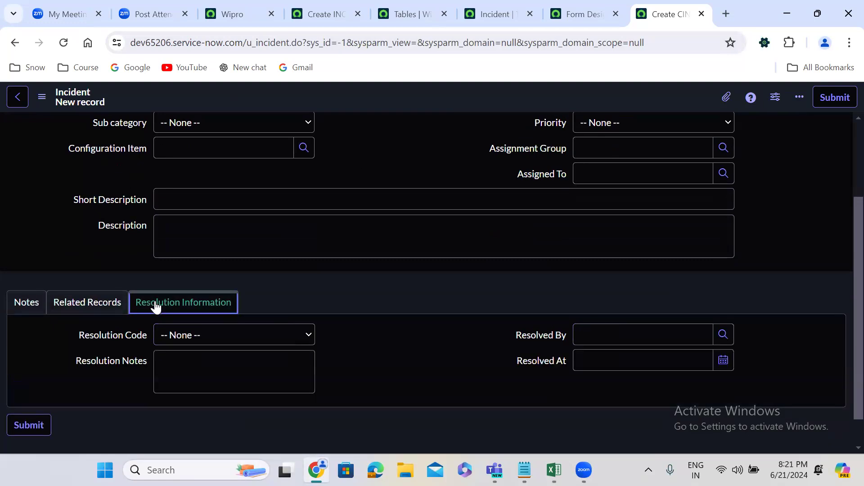
Look over the main fields of the new incident form, including the Category choices and Short Description.
{"action": "left_click", "coordinate": [379, 128]}
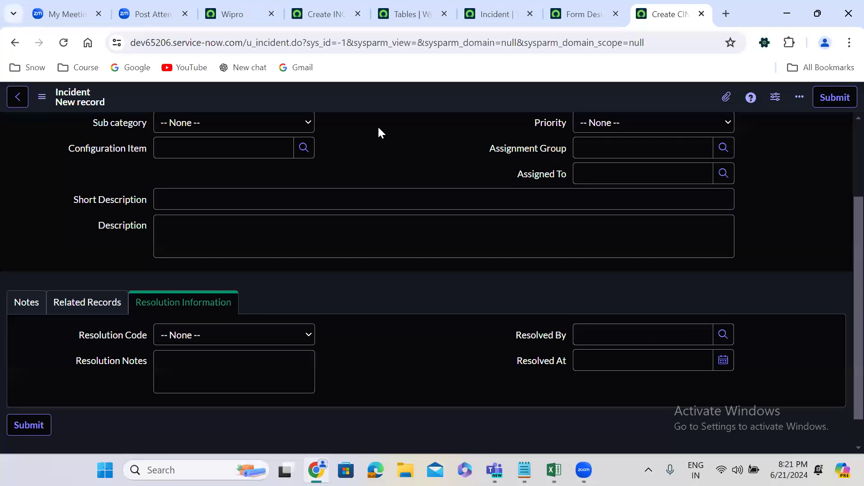
{"action": "scroll", "coordinate": [379, 128], "scroll_direction": "up", "scroll_amount": 2}
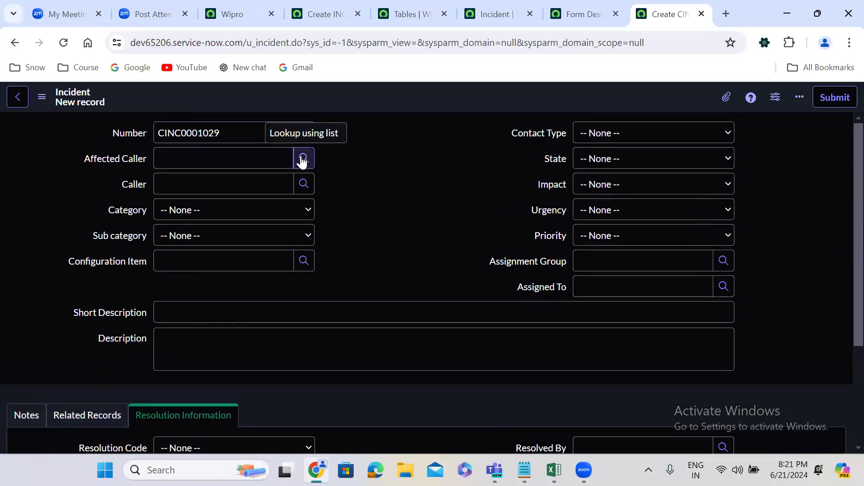
{"action": "left_click", "coordinate": [275, 213]}
{"action": "left_click", "coordinate": [275, 212]}
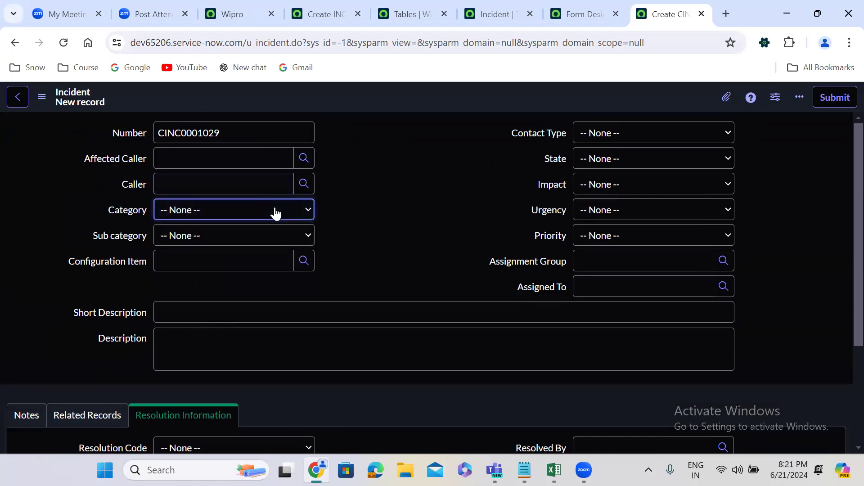
{"action": "left_click", "coordinate": [272, 311]}
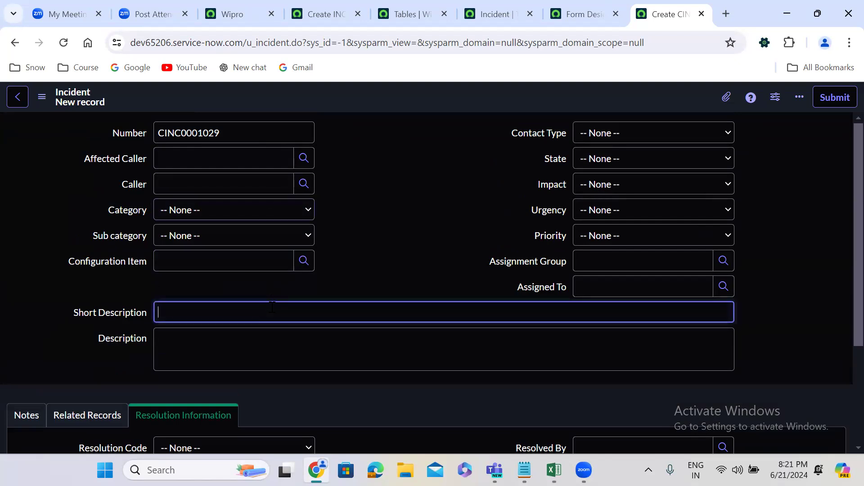
{"action": "left_click", "coordinate": [317, 275]}
{"action": "scroll", "coordinate": [318, 276], "scroll_direction": "down", "scroll_amount": 3}
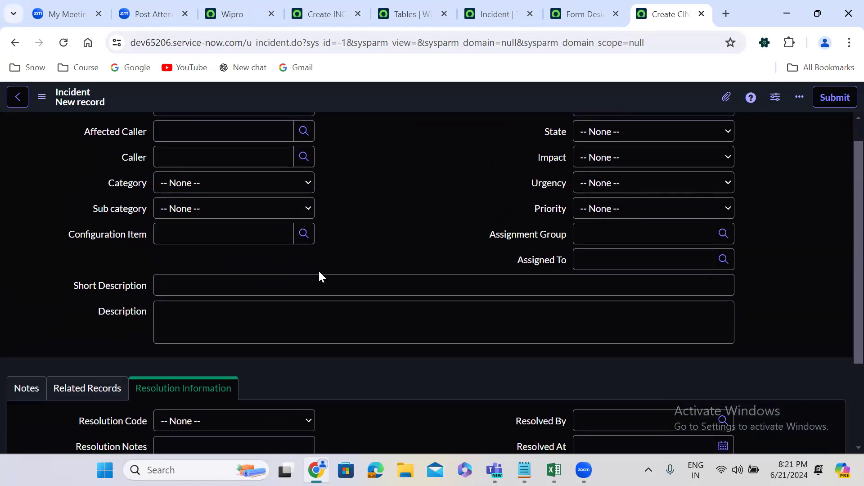
Add two users to the Work Notes List in the Notes section and lock the list.
{"action": "left_click", "coordinate": [30, 267]}
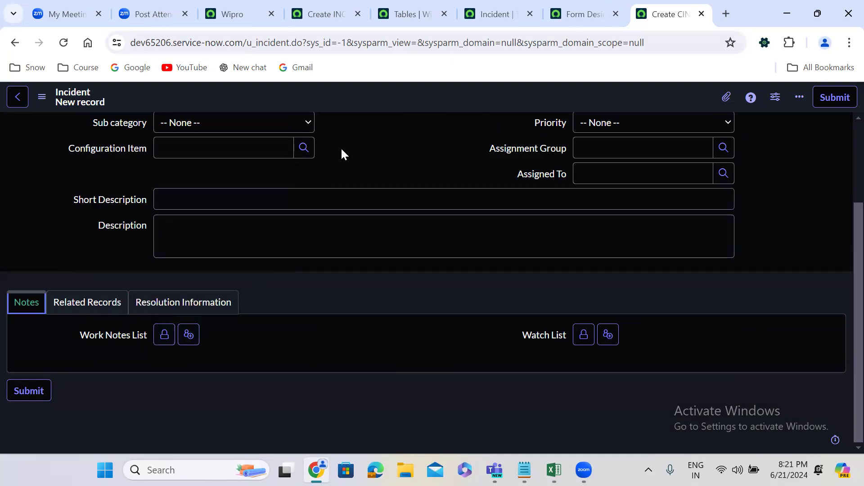
{"action": "left_click", "coordinate": [729, 176]}
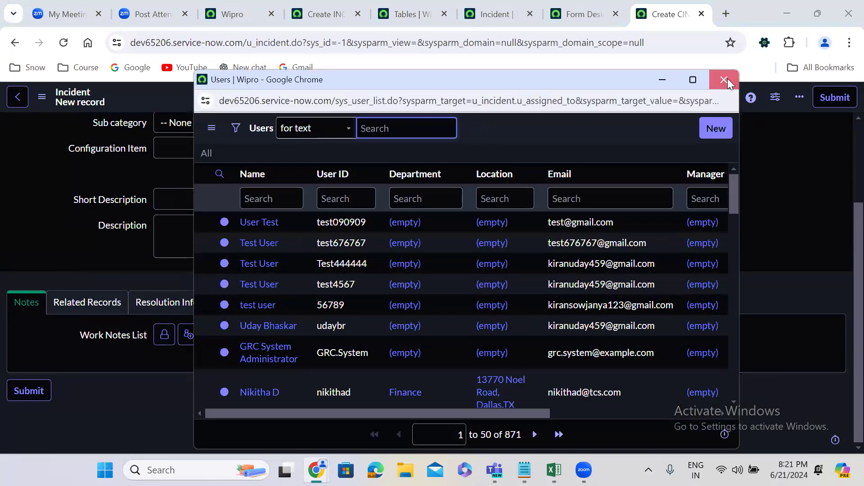
{"action": "left_click", "coordinate": [723, 80]}
{"action": "left_click", "coordinate": [164, 335]}
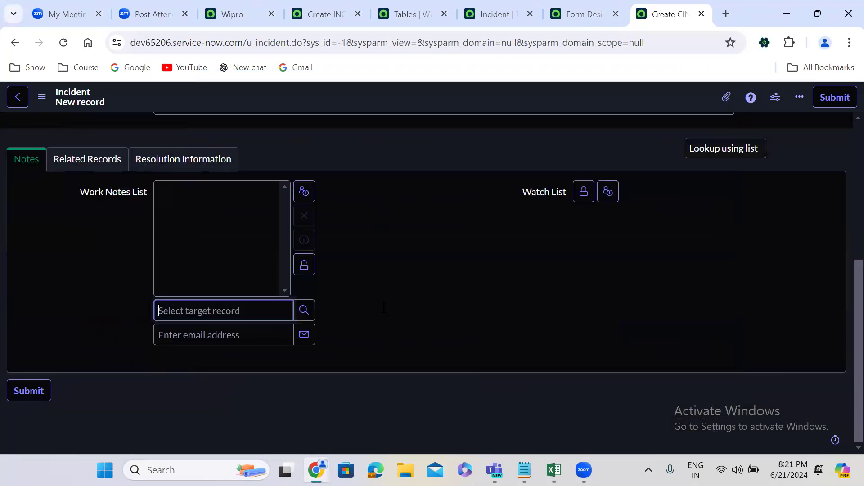
{"action": "left_click", "coordinate": [304, 310]}
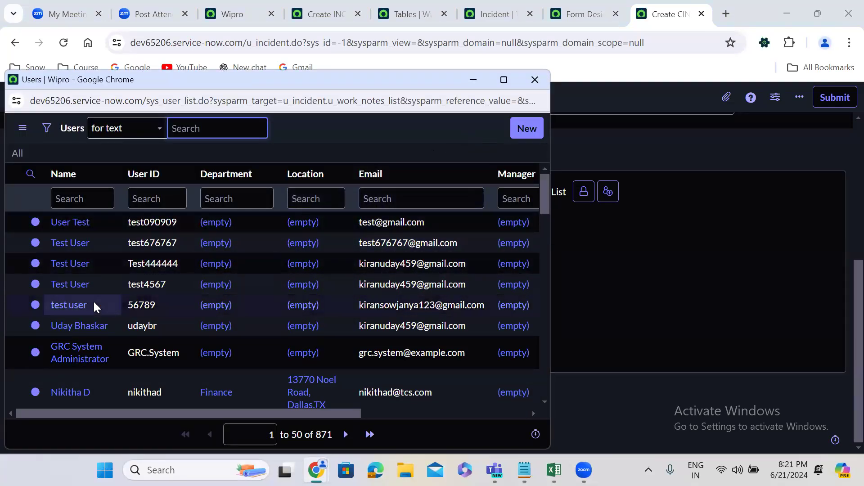
{"action": "left_click", "coordinate": [88, 327]}
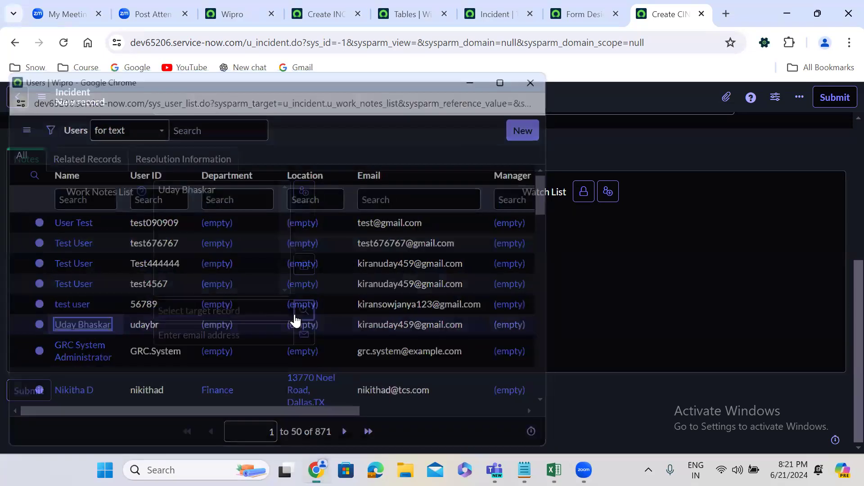
{"action": "left_click", "coordinate": [304, 312]}
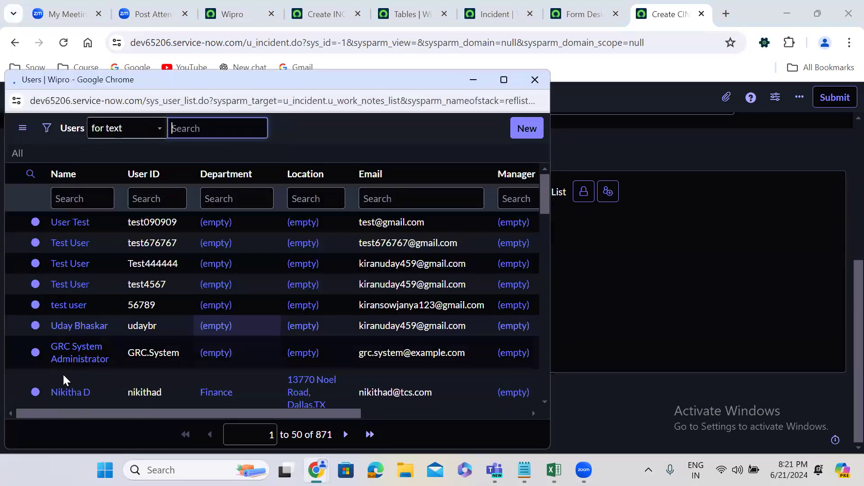
{"action": "left_click", "coordinate": [74, 391]}
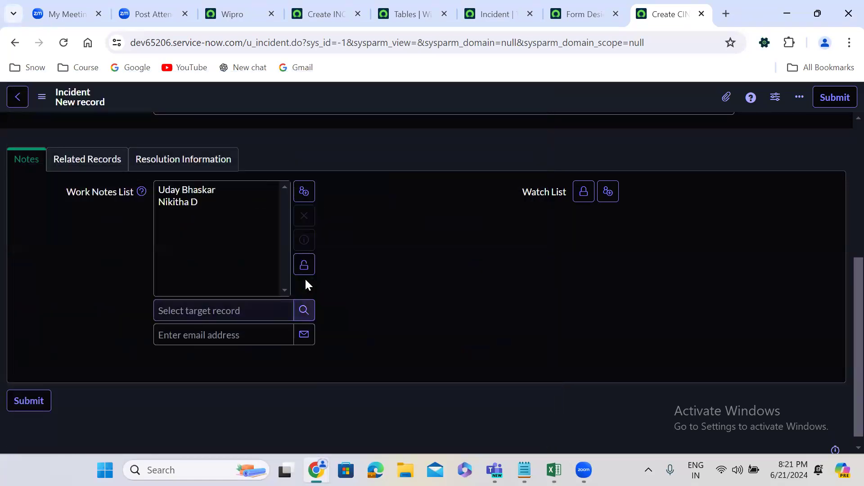
{"action": "left_click", "coordinate": [302, 263]}
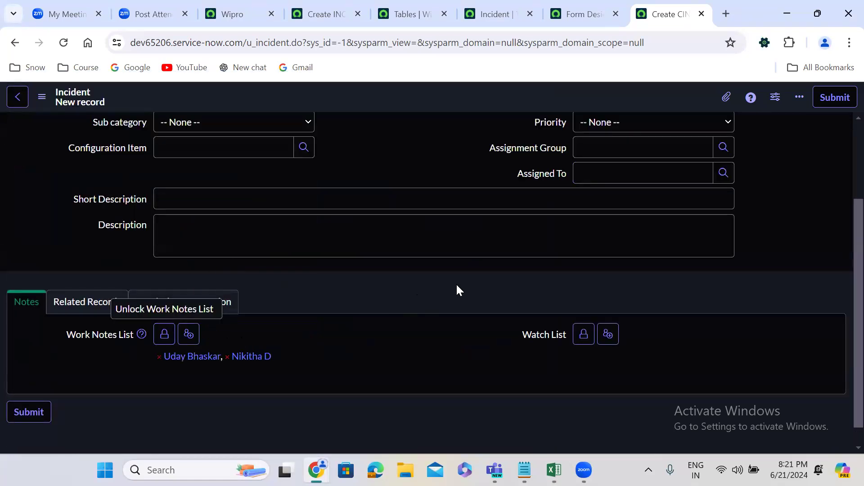
Set Assigned To to the second user on the Work Notes List using the user lookup.
{"action": "scroll", "coordinate": [457, 290], "scroll_direction": "up", "scroll_amount": 1}
{"action": "left_click", "coordinate": [726, 203]}
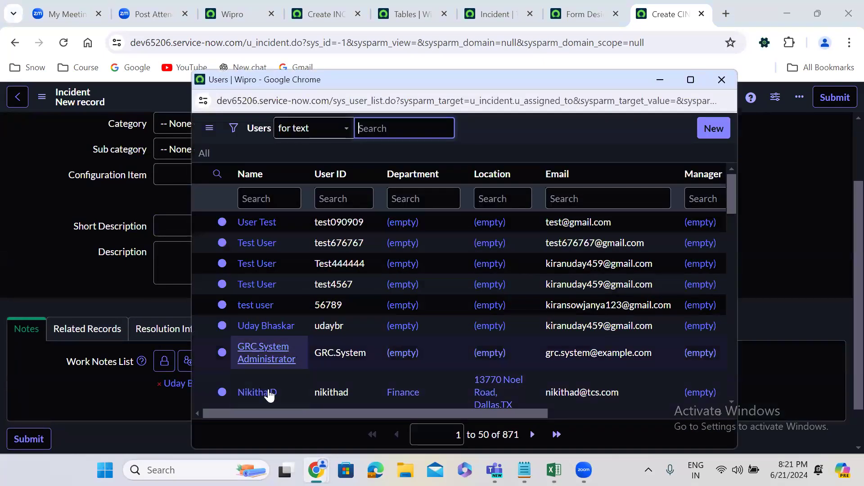
{"action": "left_click", "coordinate": [269, 389]}
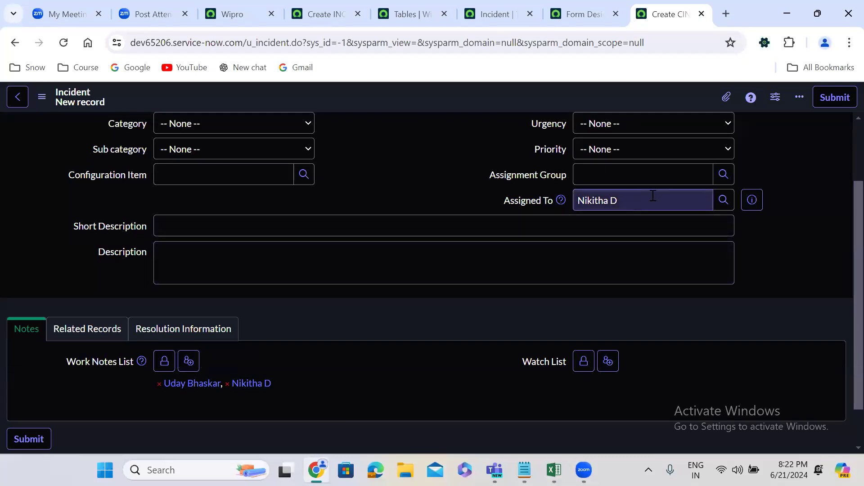
Check the Incident, Problem, Change Request and Requested Item lookups in the Related Records section, and open the Resolution Information section.
{"action": "left_click", "coordinate": [119, 325]}
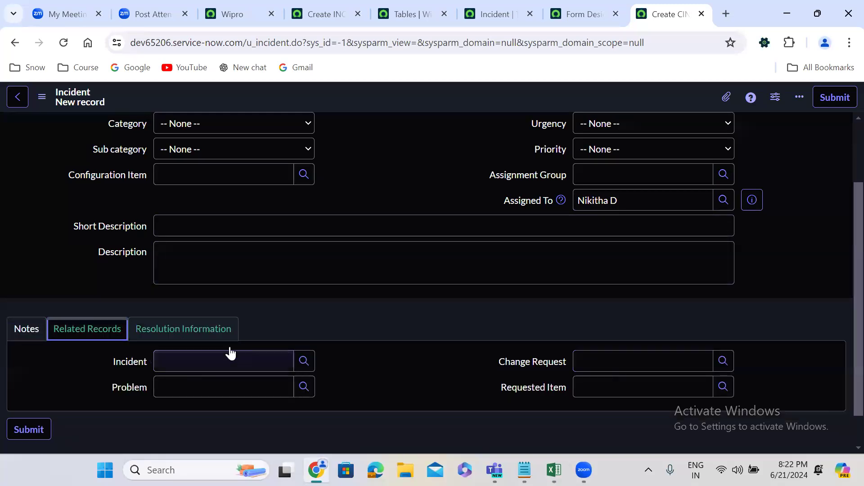
{"action": "left_click", "coordinate": [305, 361]}
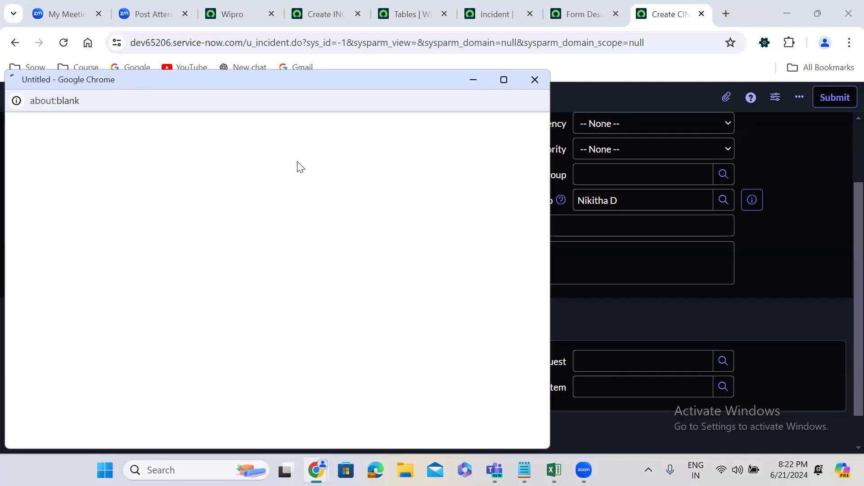
{"action": "left_click", "coordinate": [530, 81]}
{"action": "left_click", "coordinate": [302, 385]}
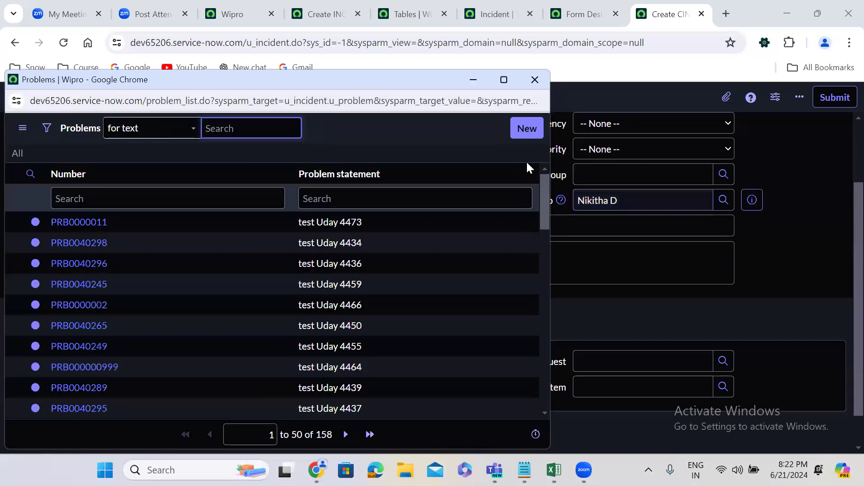
{"action": "left_click", "coordinate": [535, 81]}
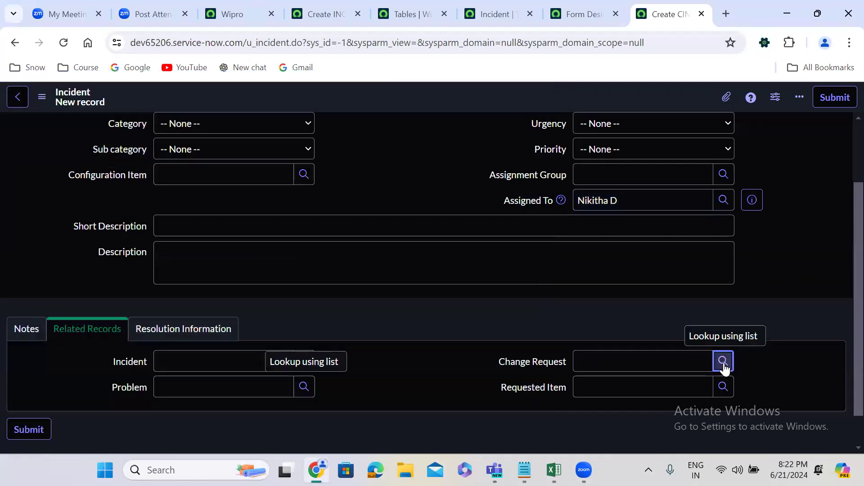
{"action": "left_click", "coordinate": [723, 361]}
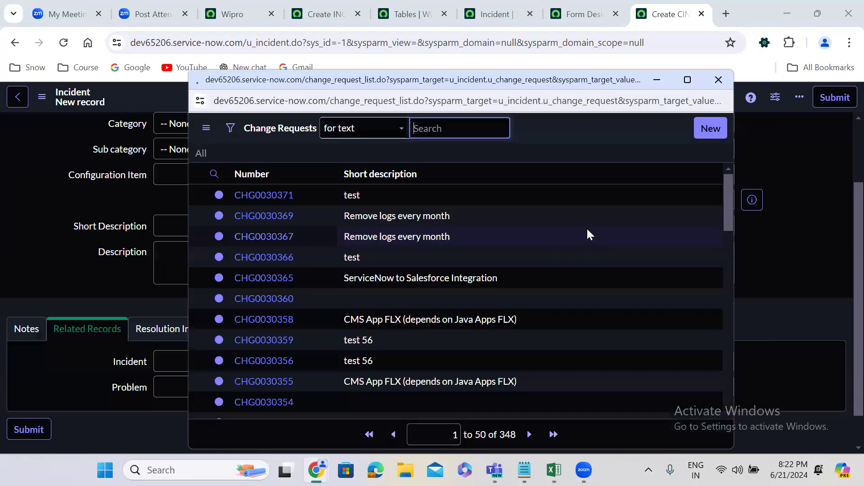
{"action": "left_click", "coordinate": [719, 80]}
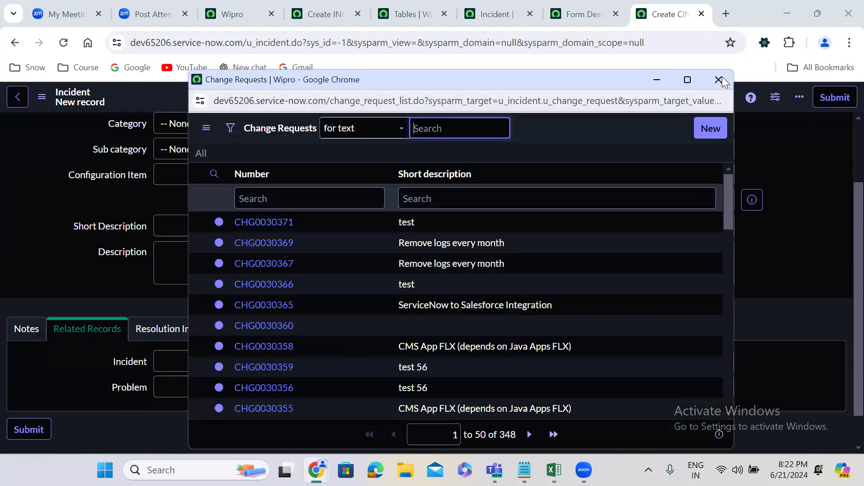
{"action": "left_click", "coordinate": [726, 387]}
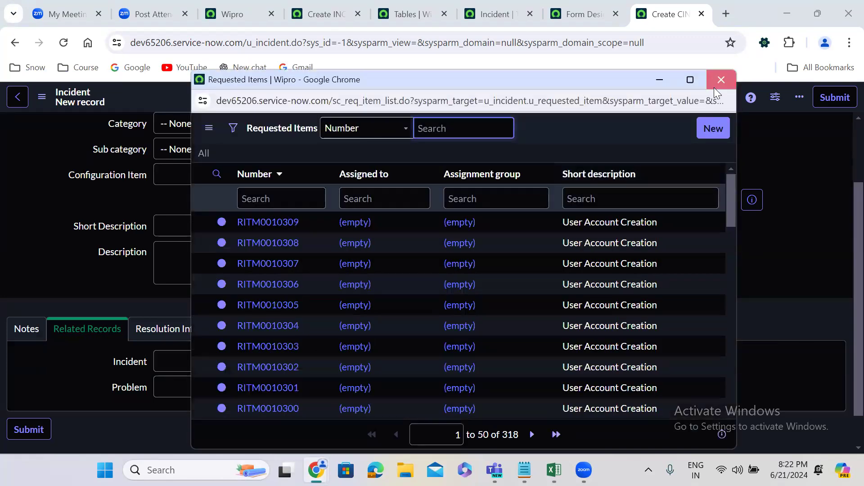
{"action": "left_click", "coordinate": [718, 81]}
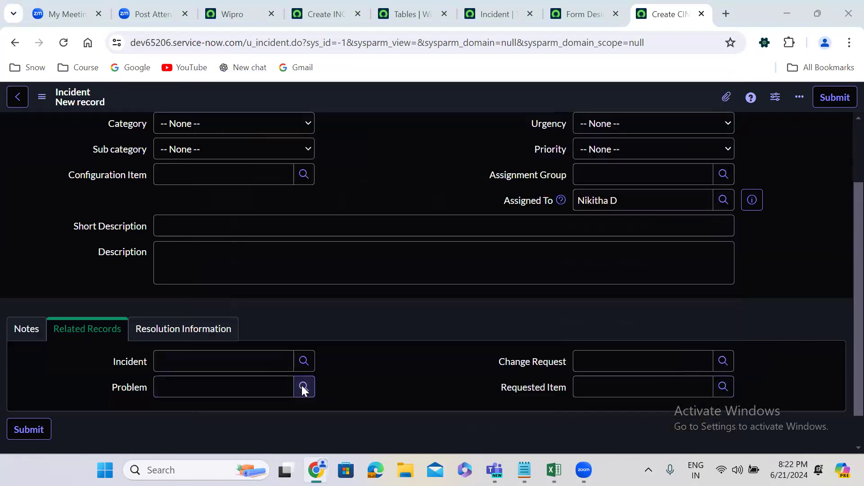
{"action": "left_click", "coordinate": [303, 388]}
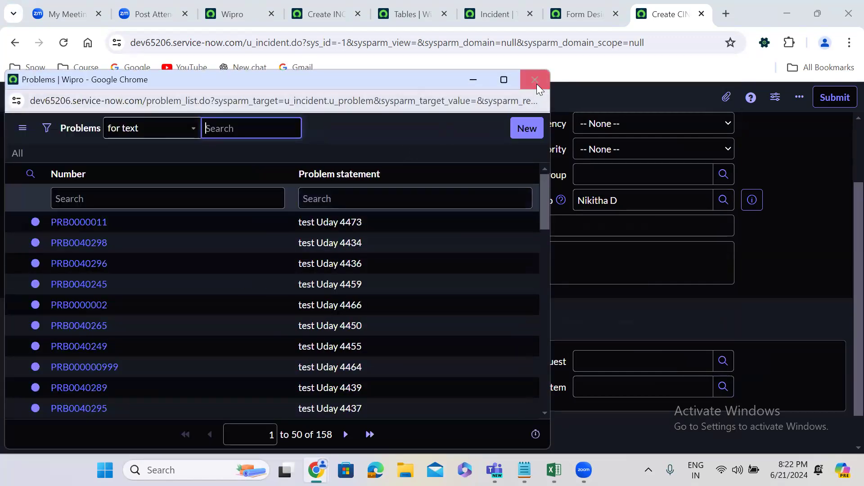
{"action": "left_click", "coordinate": [537, 84]}
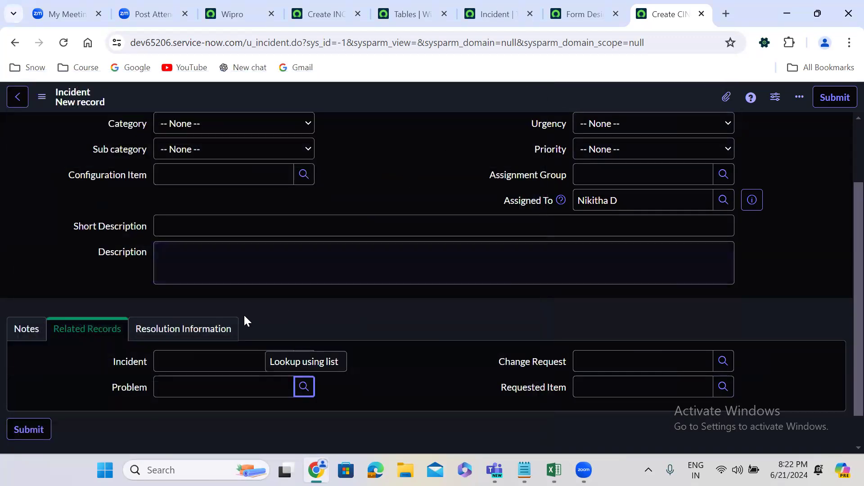
{"action": "left_click", "coordinate": [216, 328]}
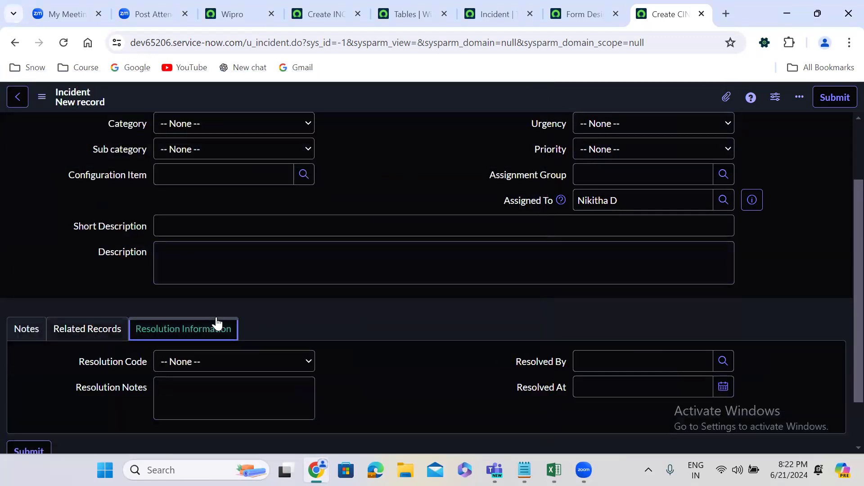
On the standard incident form, set the new record's State to Resolved.
{"action": "left_click", "coordinate": [340, 6]}
{"action": "scroll", "coordinate": [366, 252], "scroll_direction": "down", "scroll_amount": 1}
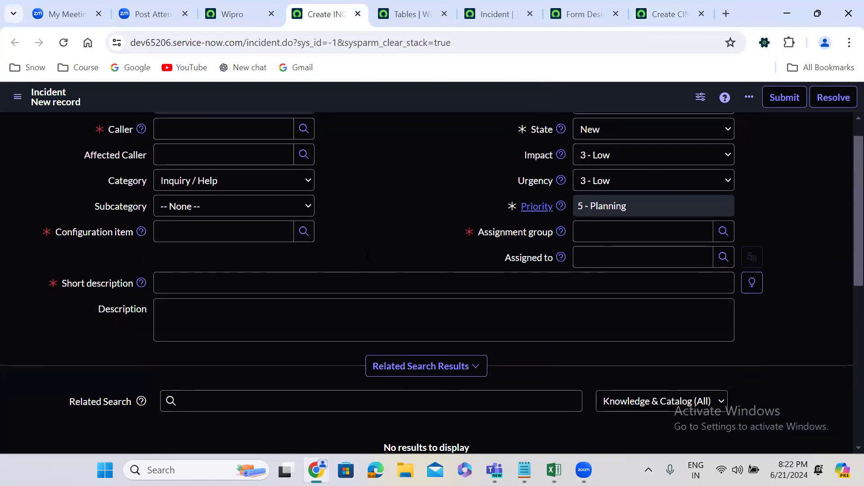
{"action": "scroll", "coordinate": [368, 255], "scroll_direction": "down", "scroll_amount": 6}
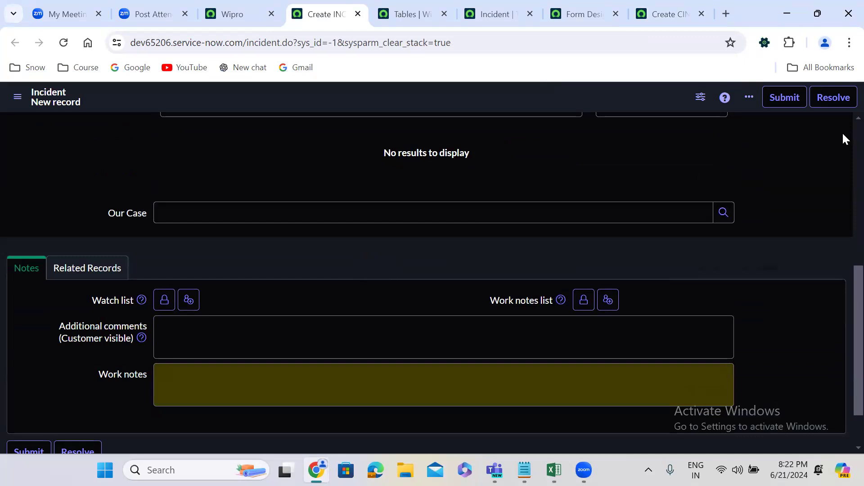
{"action": "scroll", "coordinate": [842, 137], "scroll_direction": "up", "scroll_amount": 7}
{"action": "left_click", "coordinate": [633, 160]}
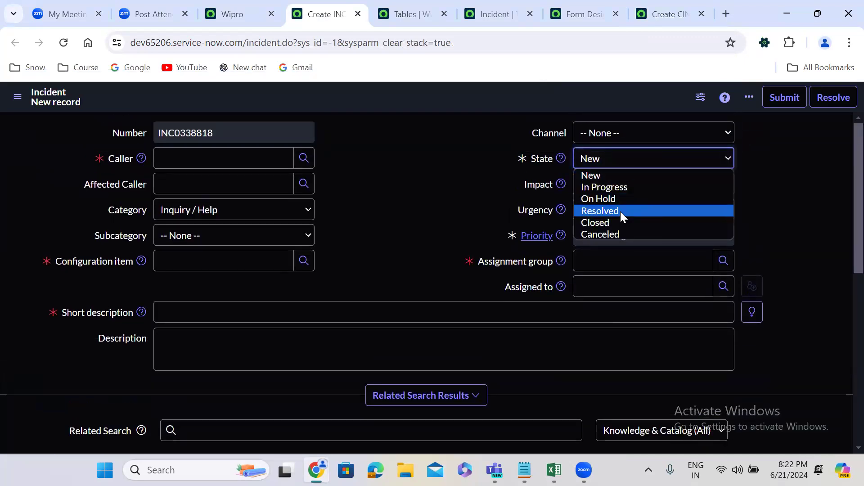
{"action": "left_click", "coordinate": [621, 211]}
Compare the standard incident form's Notes, Related Records and Resolution Information sections with the u_incident form.
{"action": "scroll", "coordinate": [842, 206], "scroll_direction": "down", "scroll_amount": 6}
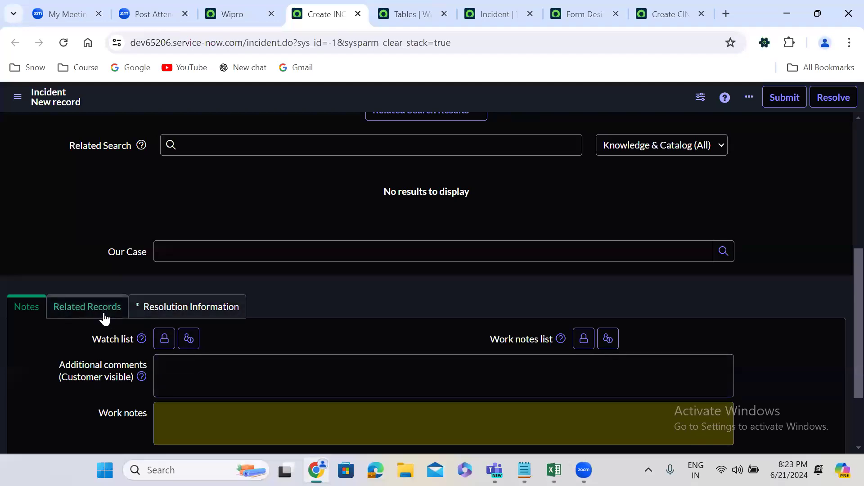
{"action": "left_click", "coordinate": [180, 309]}
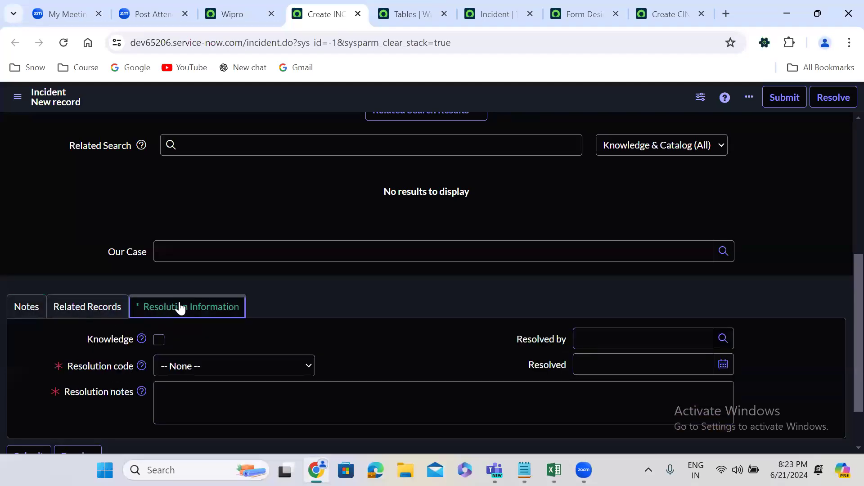
{"action": "left_click", "coordinate": [86, 308]}
{"action": "left_click", "coordinate": [40, 315]}
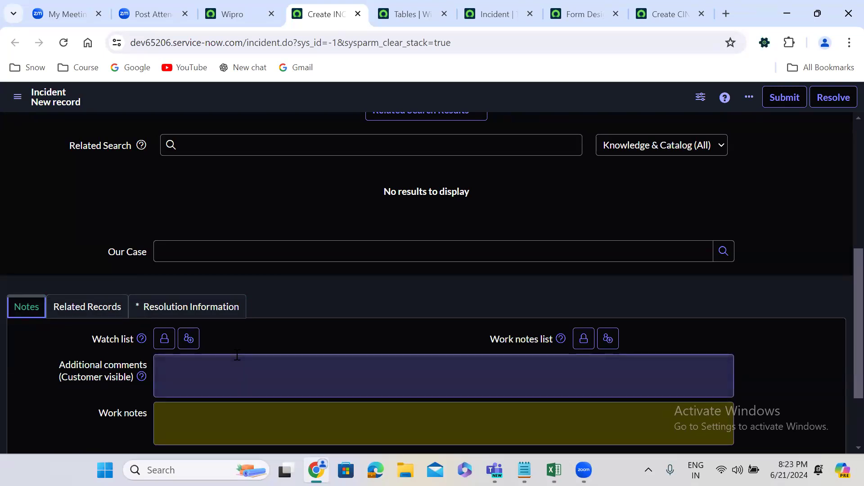
{"action": "left_click", "coordinate": [660, 10]}
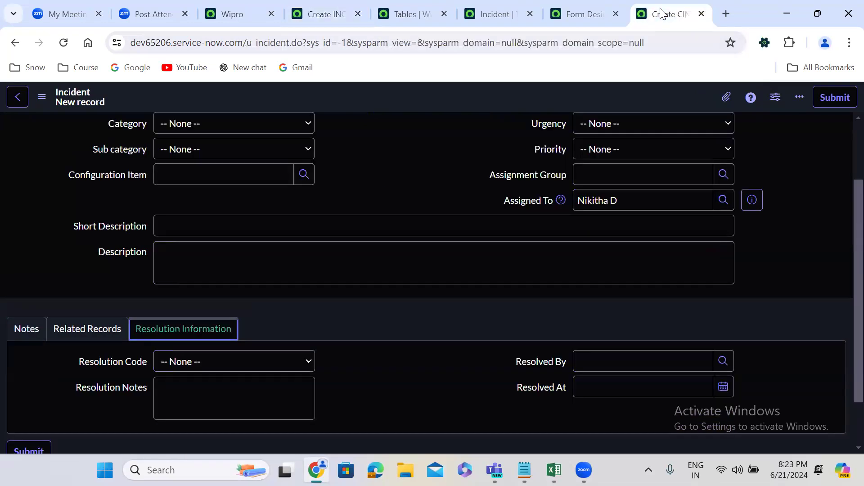
{"action": "left_click", "coordinate": [406, 152]}
{"action": "scroll", "coordinate": [407, 152], "scroll_direction": "up", "scroll_amount": 1}
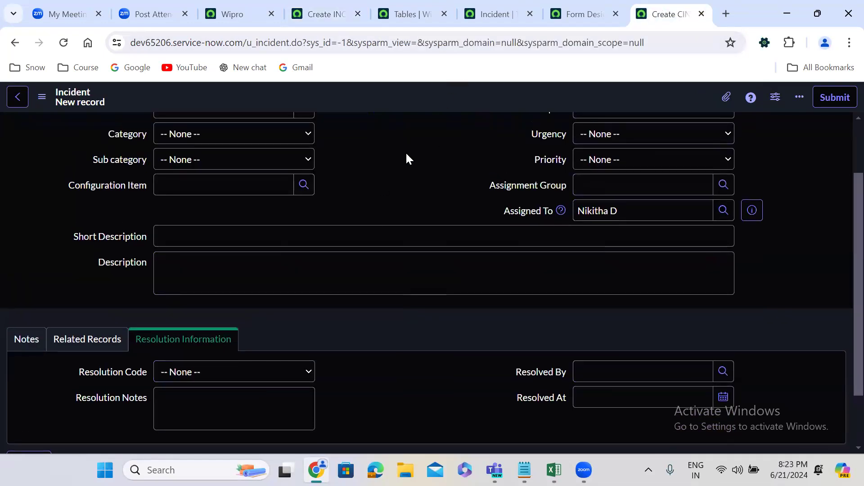
{"action": "scroll", "coordinate": [407, 155], "scroll_direction": "up", "scroll_amount": 3}
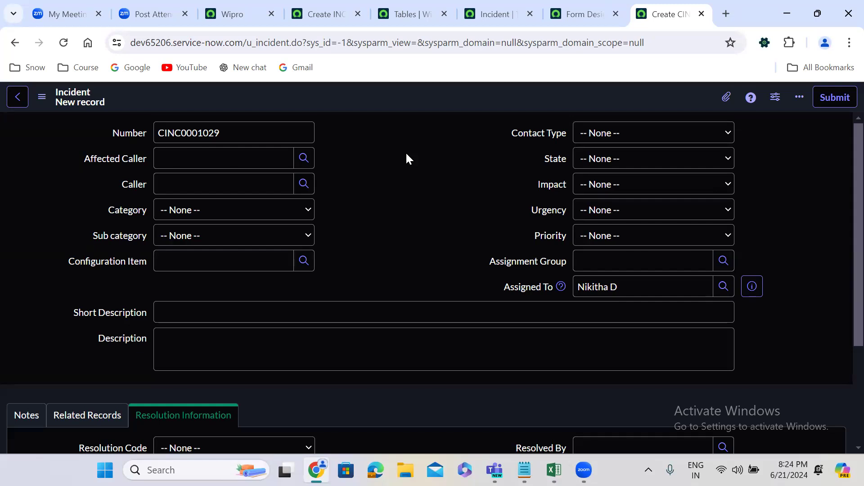
In the u_incident form design, add a two-column section after Resolution Information and name it System Information.
{"action": "left_click", "coordinate": [588, 10]}
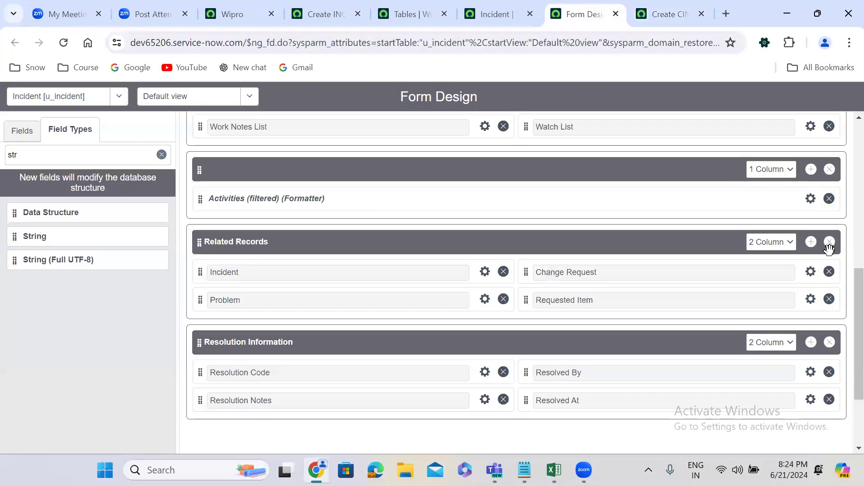
{"action": "left_click", "coordinate": [812, 343]}
{"action": "scroll", "coordinate": [842, 351], "scroll_direction": "down", "scroll_amount": 4}
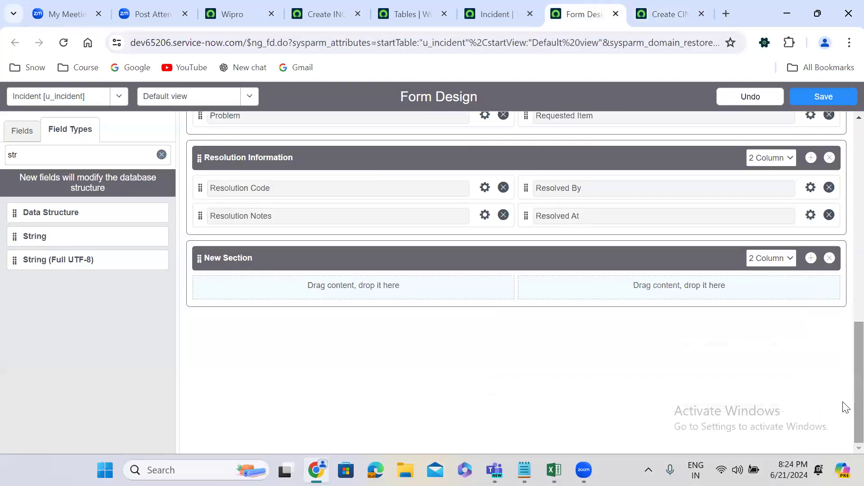
{"action": "left_click", "coordinate": [245, 258]}
{"action": "type", "text": "System Information"}
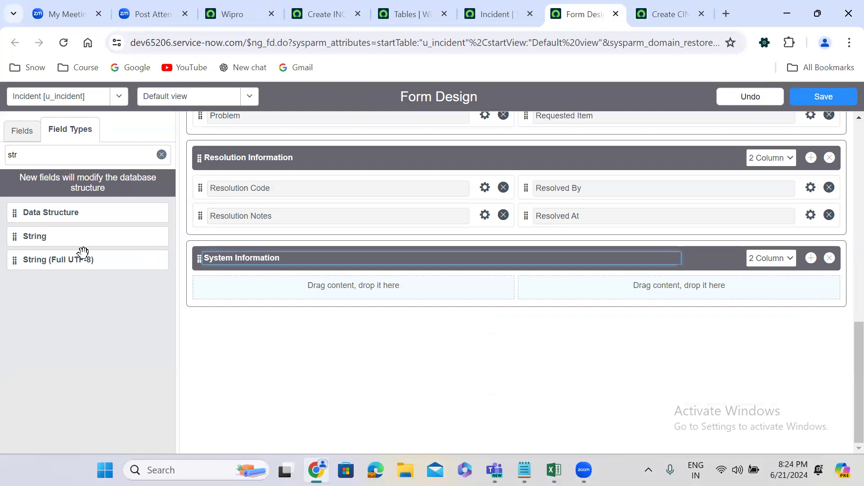
Add Created and Created by to the System Information section's first column, Updated, Updated by and Updates to its second, and save the form design.
{"action": "left_click", "coordinate": [160, 154]}
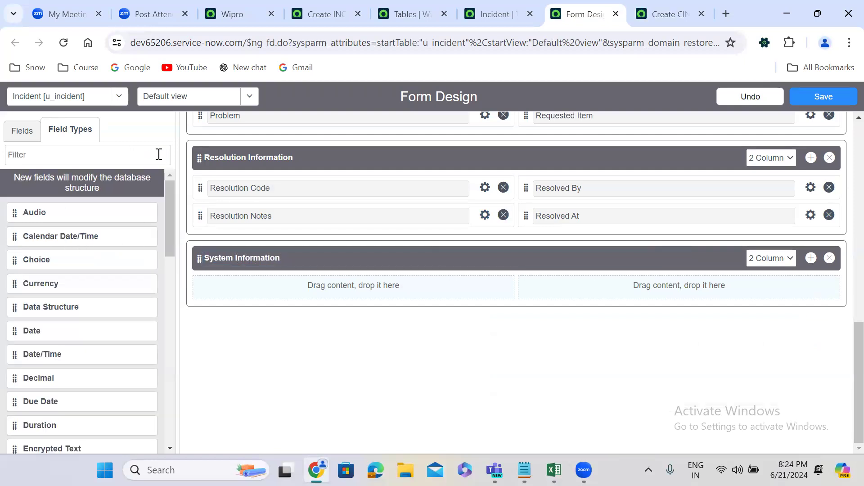
{"action": "left_click", "coordinate": [22, 132]}
{"action": "left_click_drag", "start_coordinate": [18, 205], "coordinate": [224, 284]}
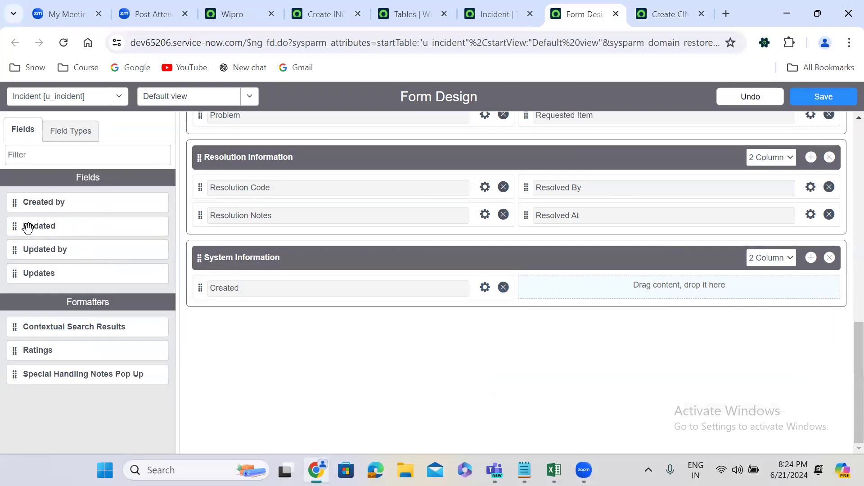
{"action": "left_click_drag", "start_coordinate": [15, 205], "coordinate": [221, 293]}
{"action": "left_click_drag", "start_coordinate": [9, 202], "coordinate": [523, 234]}
{"action": "left_click_drag", "start_coordinate": [15, 202], "coordinate": [544, 246]}
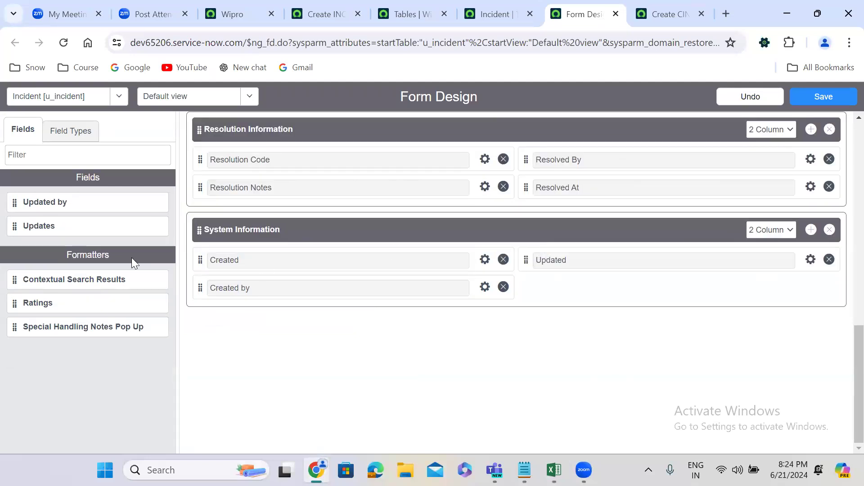
{"action": "left_click_drag", "start_coordinate": [21, 202], "coordinate": [540, 287]}
{"action": "left_click_drag", "start_coordinate": [13, 201], "coordinate": [542, 289]}
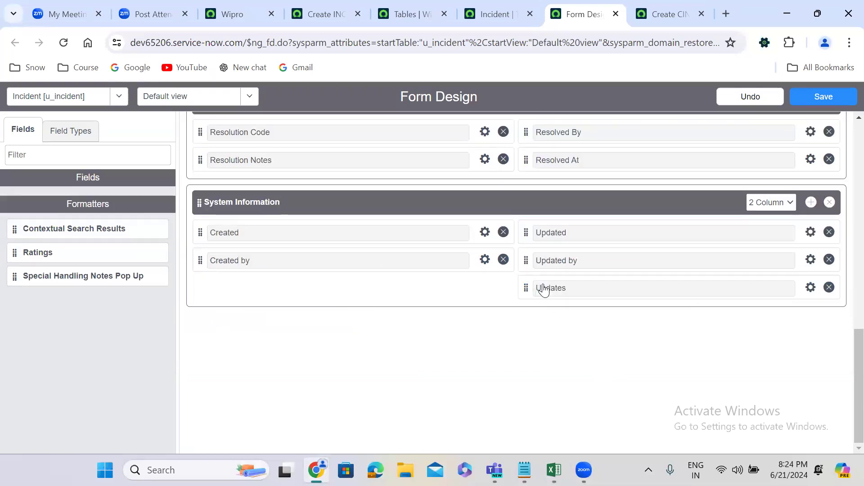
{"action": "left_click", "coordinate": [825, 98]}
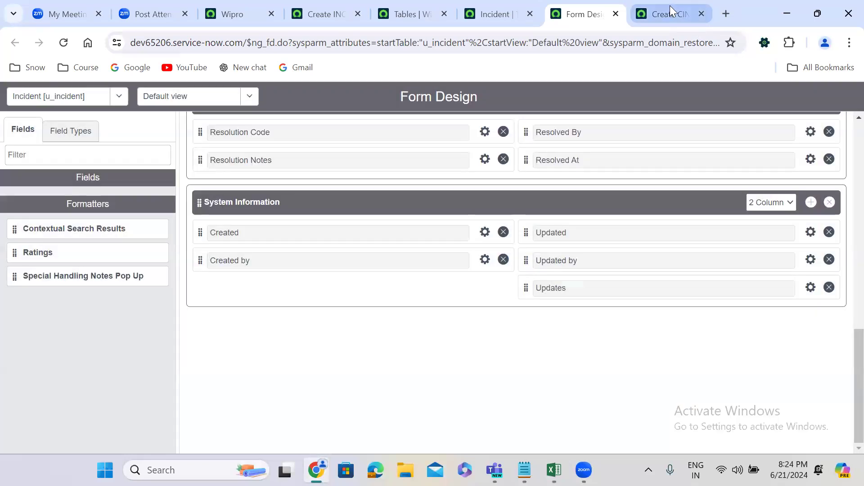
Reload the new u_incident record form without keeping its entries, and examine the fields of the System Information section.
{"action": "left_click", "coordinate": [670, 7]}
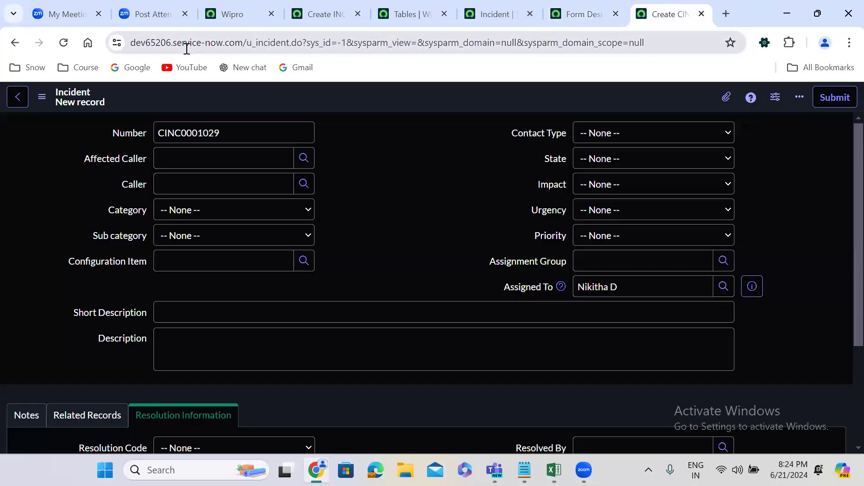
{"action": "left_click", "coordinate": [64, 43]}
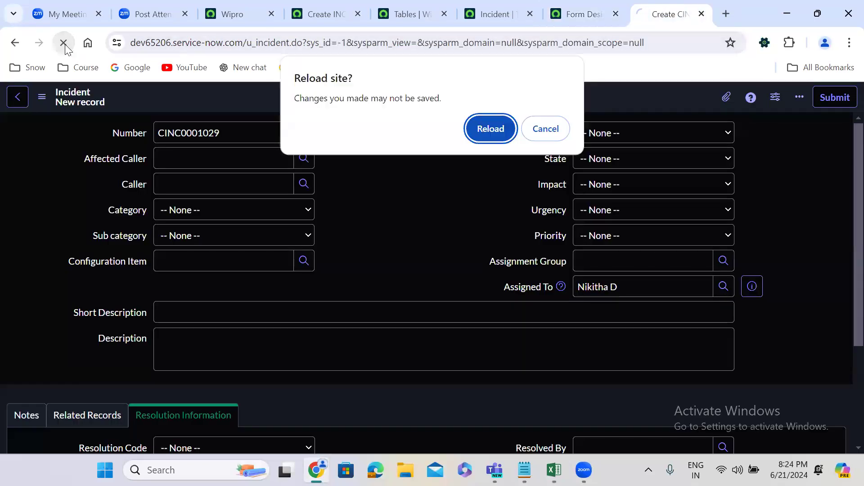
{"action": "left_click", "coordinate": [490, 131]}
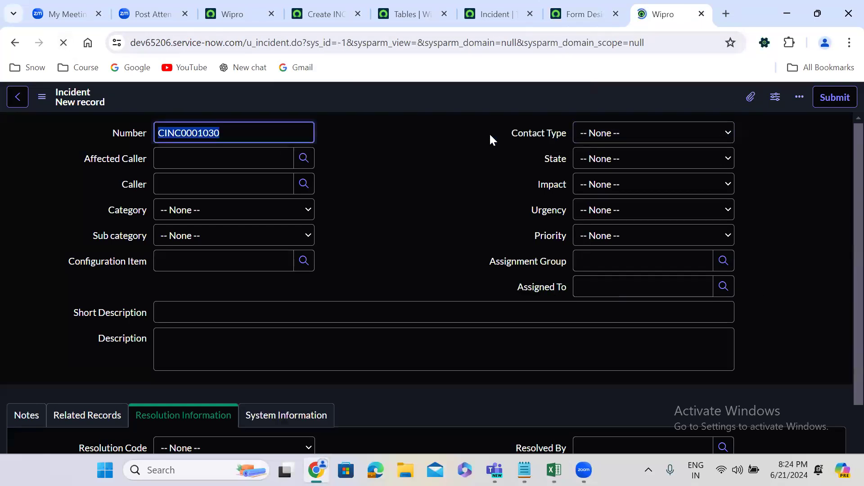
{"action": "scroll", "coordinate": [395, 207], "scroll_direction": "down", "scroll_amount": 3}
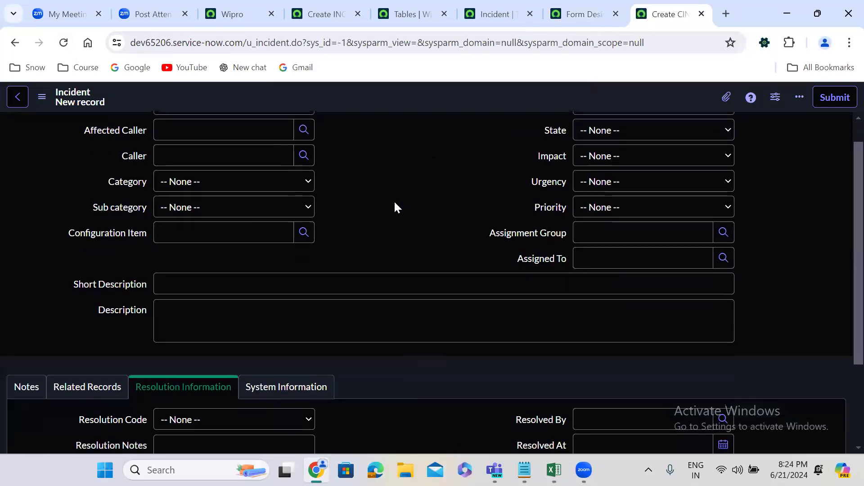
{"action": "left_click", "coordinate": [290, 279]}
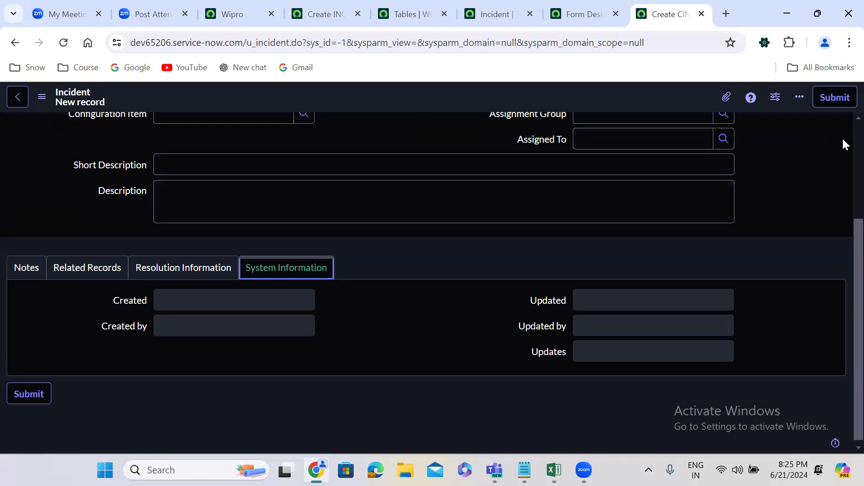
Look over the main fields and the Notes section of the reloaded form.
{"action": "scroll", "coordinate": [842, 129], "scroll_direction": "up", "scroll_amount": 3}
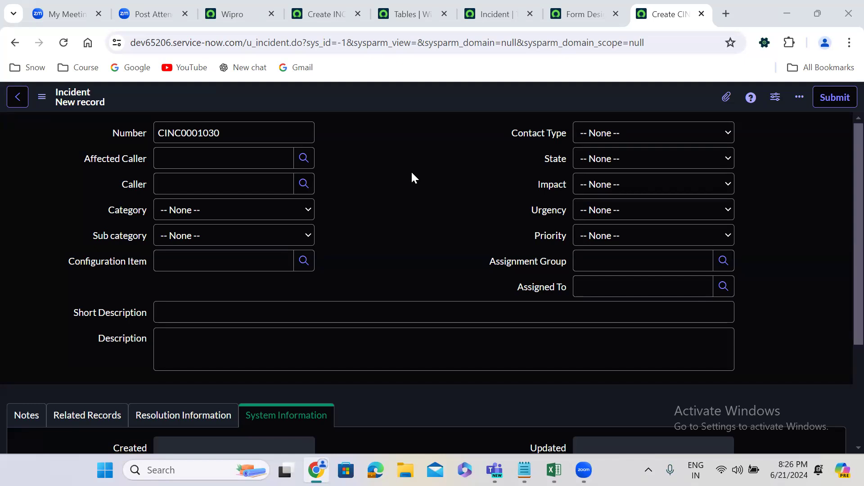
{"action": "left_click", "coordinate": [20, 415]}
{"action": "scroll", "coordinate": [356, 257], "scroll_direction": "down", "scroll_amount": 3}
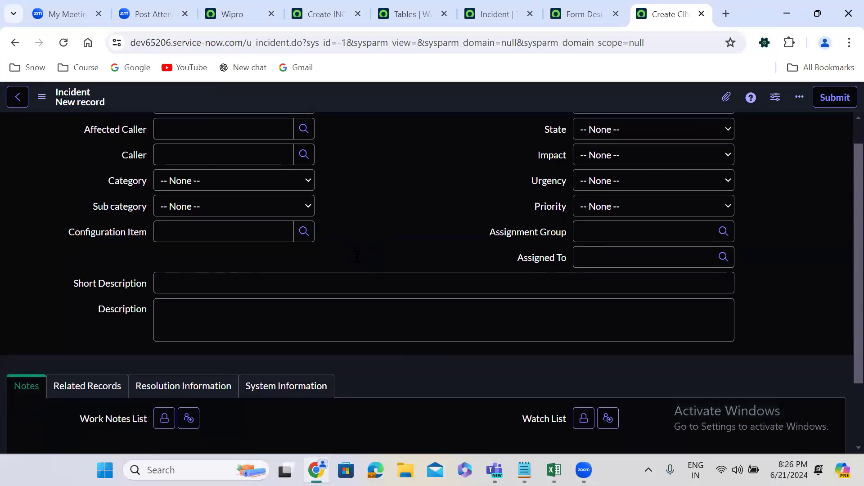
Go through the Related Records, Resolution Information and System Information sections of the new u_incident record form.
{"action": "left_click", "coordinate": [114, 308]}
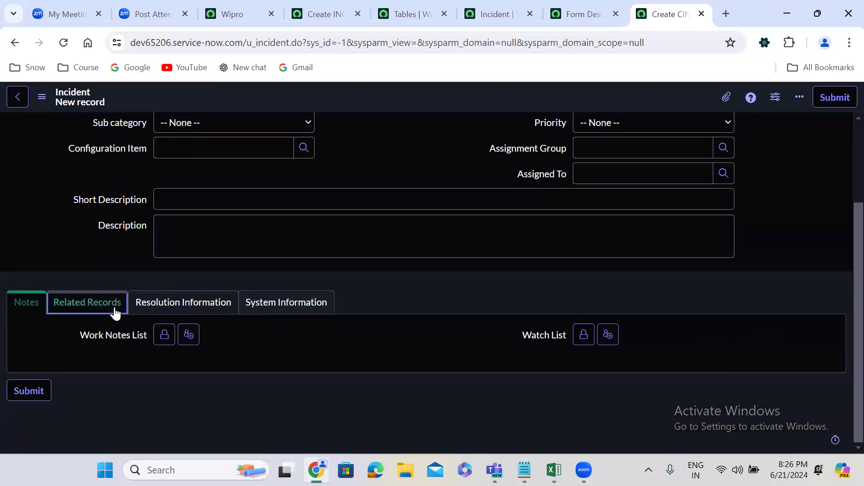
{"action": "left_click", "coordinate": [175, 305]}
{"action": "left_click", "coordinate": [327, 308]}
Check the System Information section's heading and the sections above it in the u_incident form design.
{"action": "left_click", "coordinate": [589, 5]}
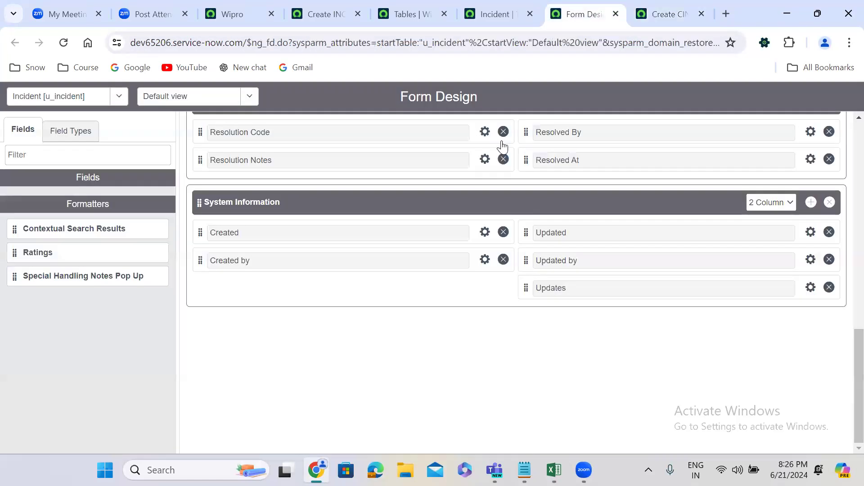
{"action": "left_click", "coordinate": [261, 205]}
{"action": "triple_click", "coordinate": [259, 203]}
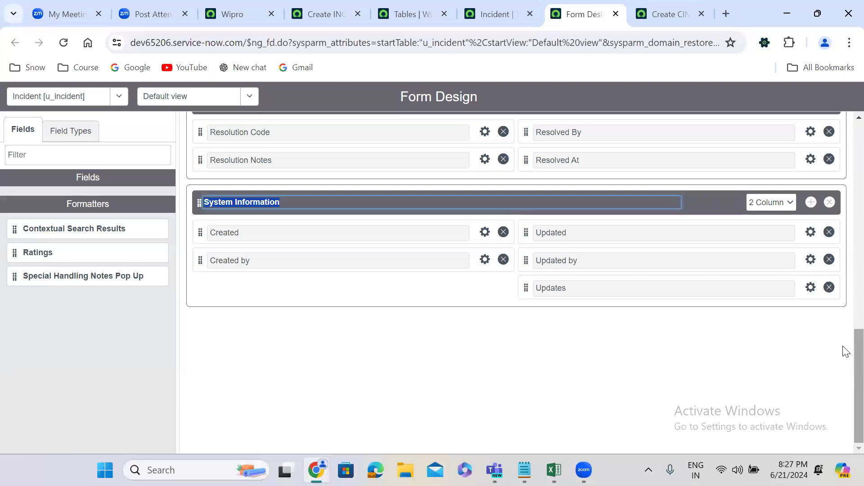
{"action": "left_click_drag", "start_coordinate": [844, 347], "coordinate": [844, 255]}
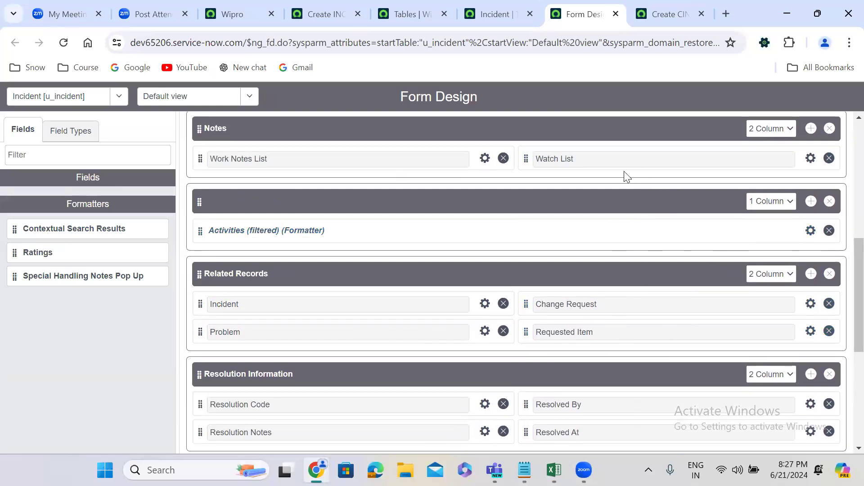
In the display preferences, turn off organizing form sections and related lists into tabs in classic forms.
{"action": "left_click", "coordinate": [252, 20]}
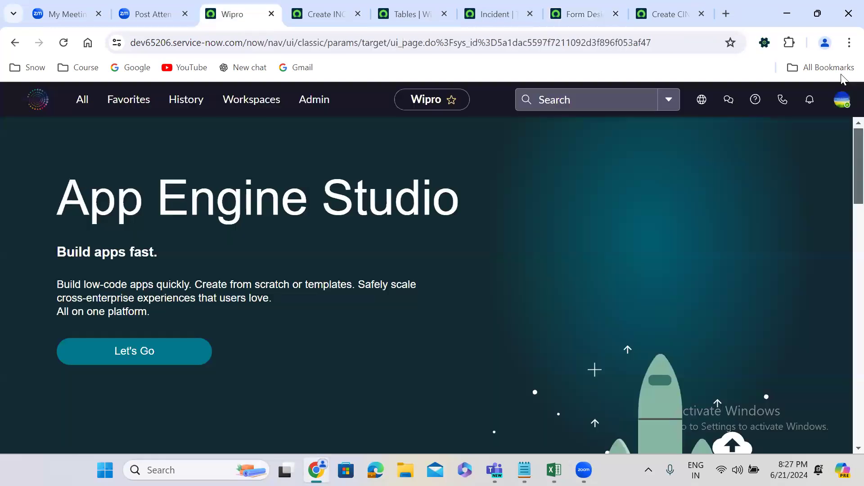
{"action": "left_click", "coordinate": [843, 103]}
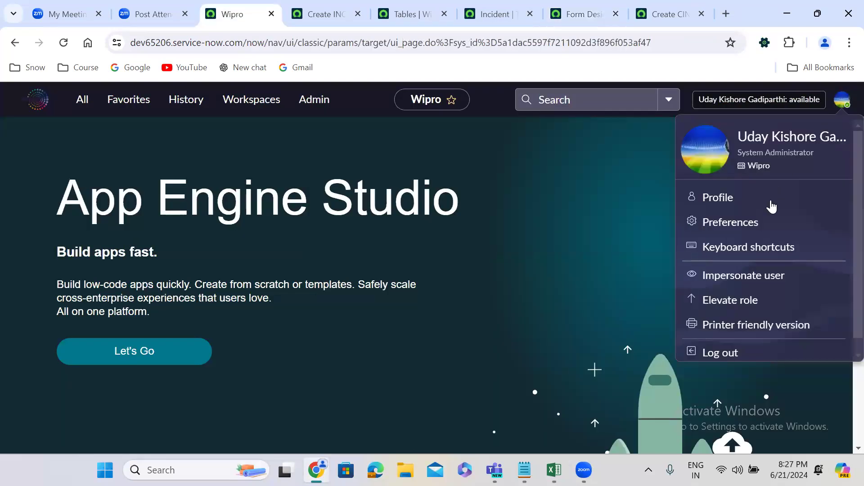
{"action": "left_click", "coordinate": [730, 224]}
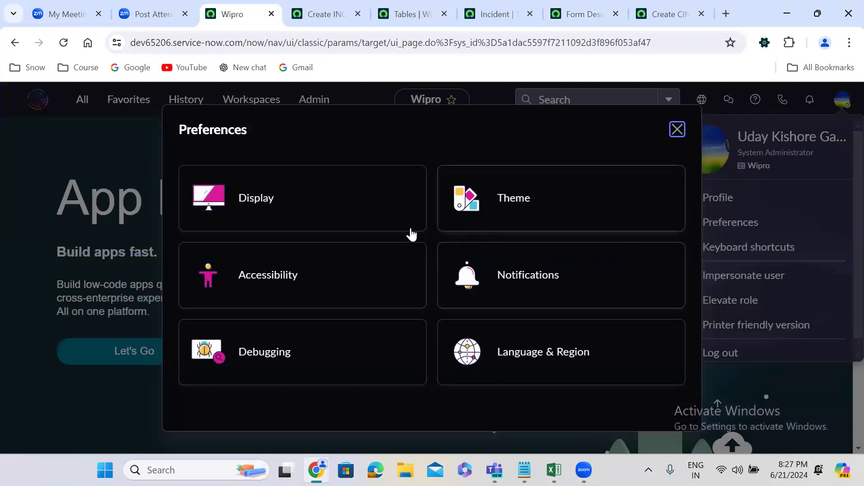
{"action": "left_click", "coordinate": [308, 212]}
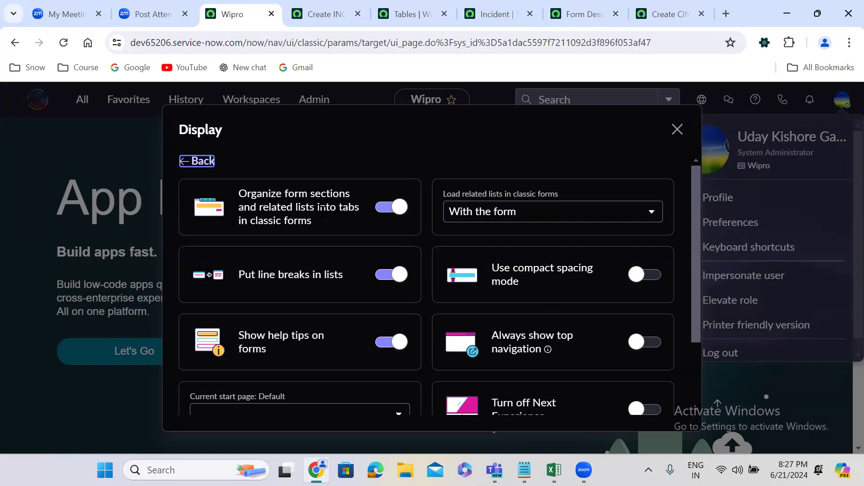
{"action": "left_click", "coordinate": [382, 206]}
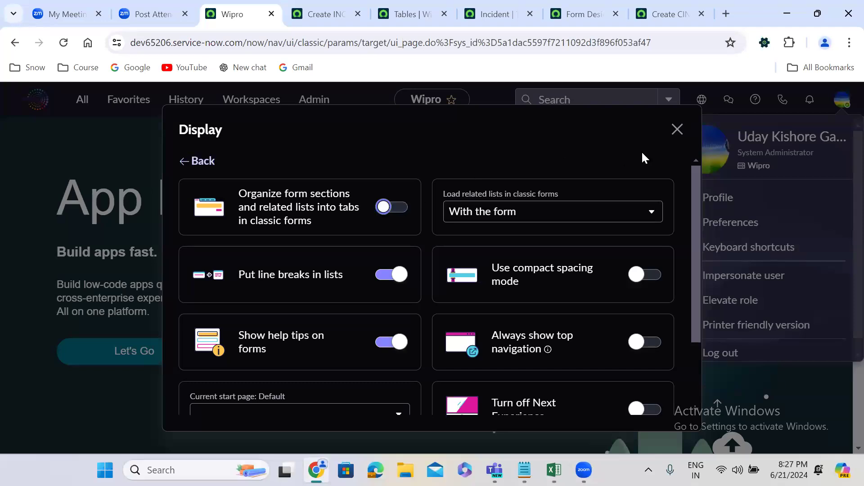
{"action": "left_click", "coordinate": [677, 130]}
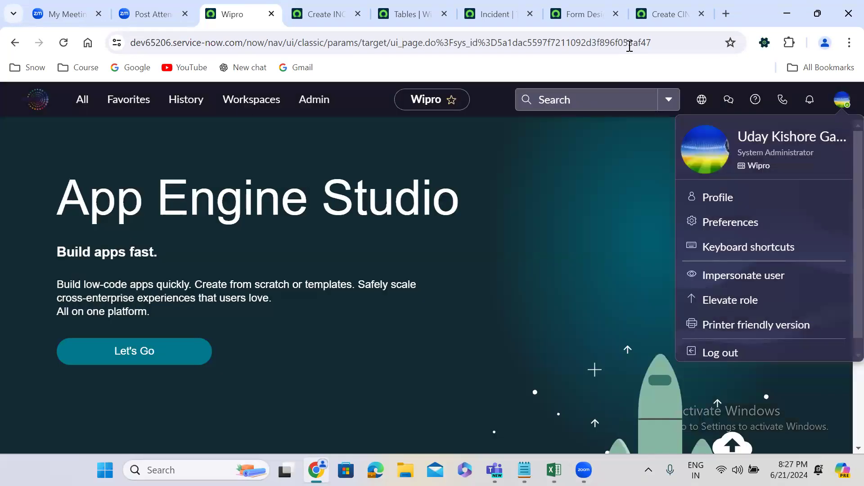
Reload the new u_incident record form and examine how its sections, from Notes to System Information, are laid out.
{"action": "left_click", "coordinate": [644, 18]}
{"action": "left_click", "coordinate": [63, 43]}
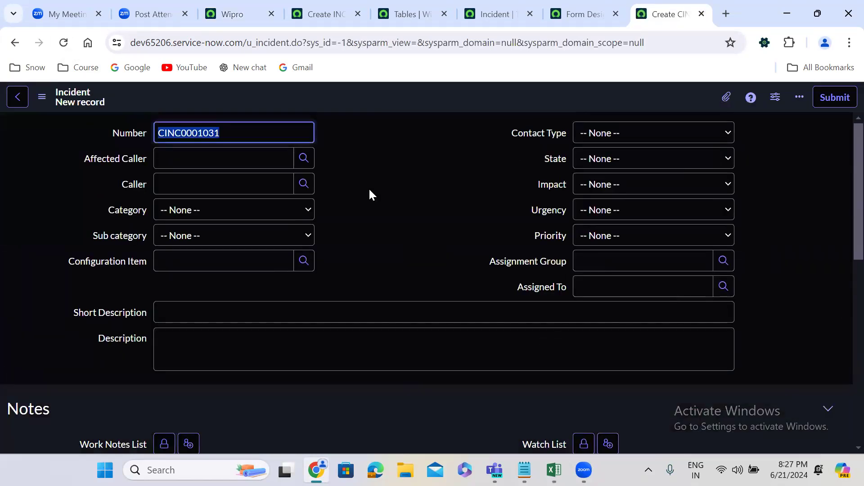
{"action": "scroll", "coordinate": [368, 187], "scroll_direction": "down", "scroll_amount": 5}
{"action": "scroll", "coordinate": [370, 194], "scroll_direction": "down", "scroll_amount": 4}
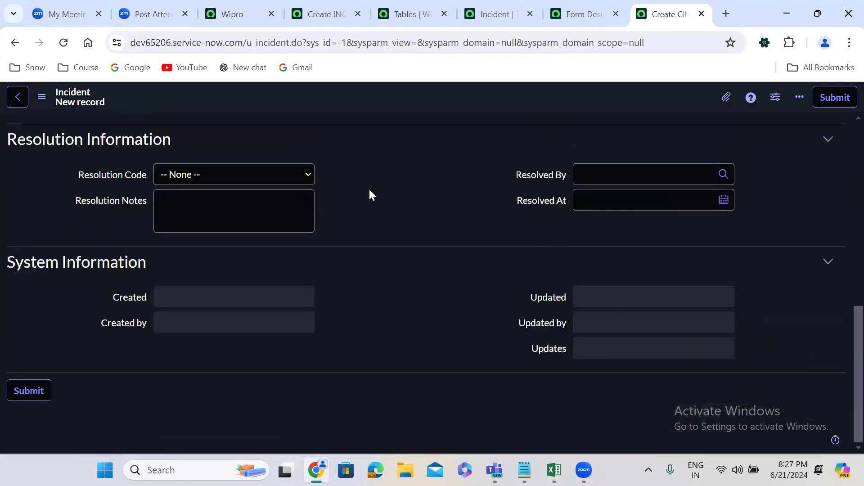
{"action": "scroll", "coordinate": [370, 190], "scroll_direction": "up", "scroll_amount": 5}
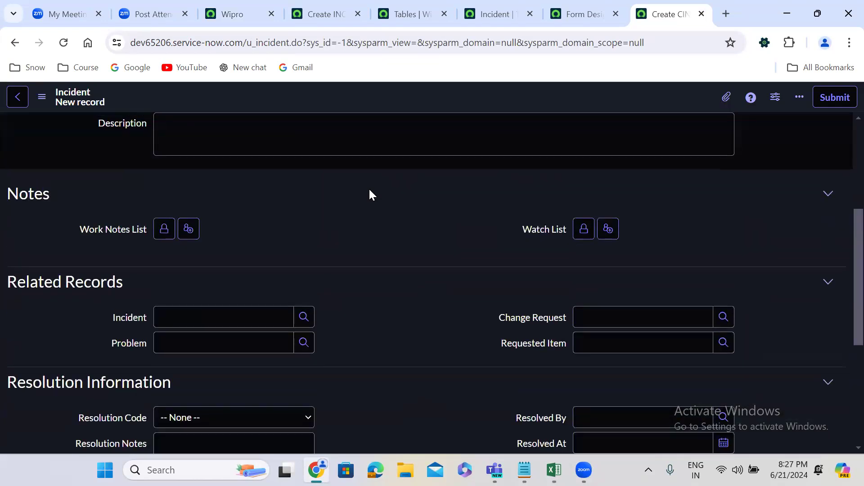
{"action": "scroll", "coordinate": [369, 194], "scroll_direction": "up", "scroll_amount": 3}
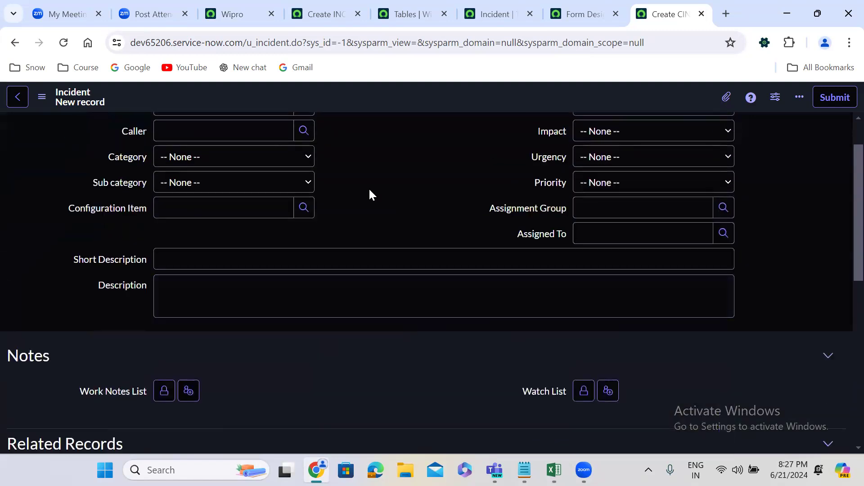
{"action": "scroll", "coordinate": [369, 195], "scroll_direction": "down", "scroll_amount": 3}
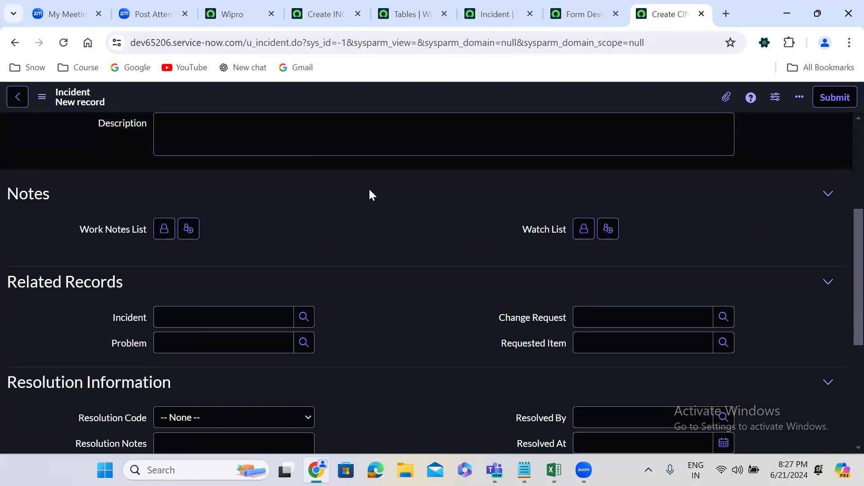
{"action": "scroll", "coordinate": [369, 195], "scroll_direction": "up", "scroll_amount": 3}
{"action": "left_click", "coordinate": [227, 229]}
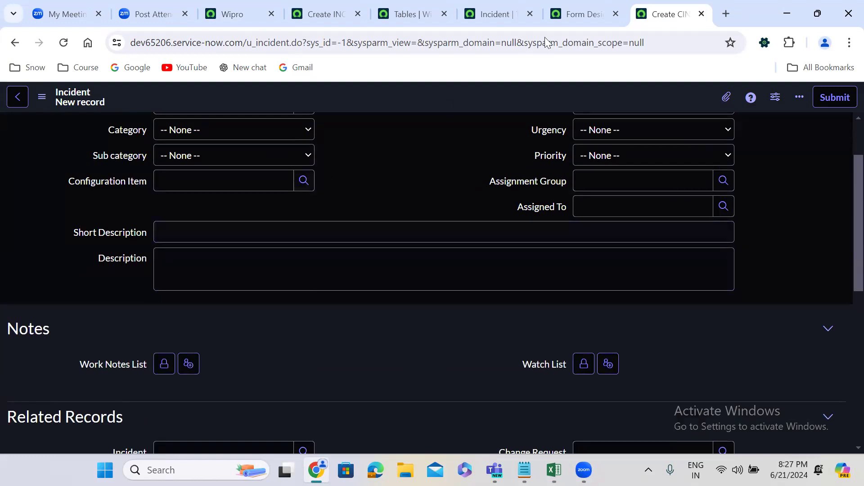
Review the unnamed one-column sections and the main two-column section in the u_incident form design.
{"action": "left_click", "coordinate": [567, 13]}
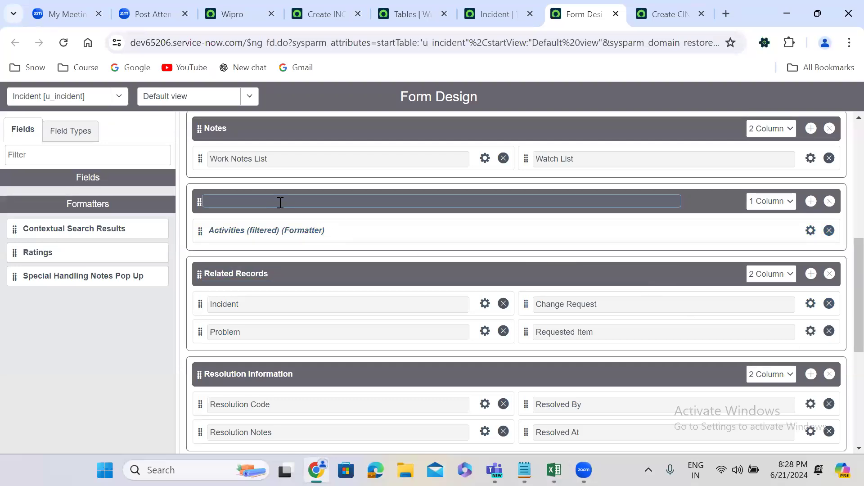
{"action": "left_click_drag", "start_coordinate": [844, 316], "coordinate": [843, 235]}
{"action": "left_click", "coordinate": [347, 275]}
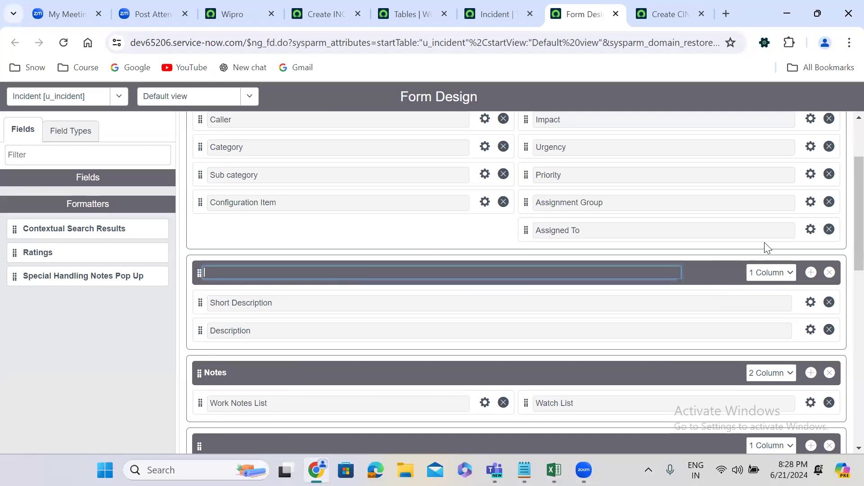
{"action": "scroll", "coordinate": [845, 138], "scroll_direction": "up", "scroll_amount": 2}
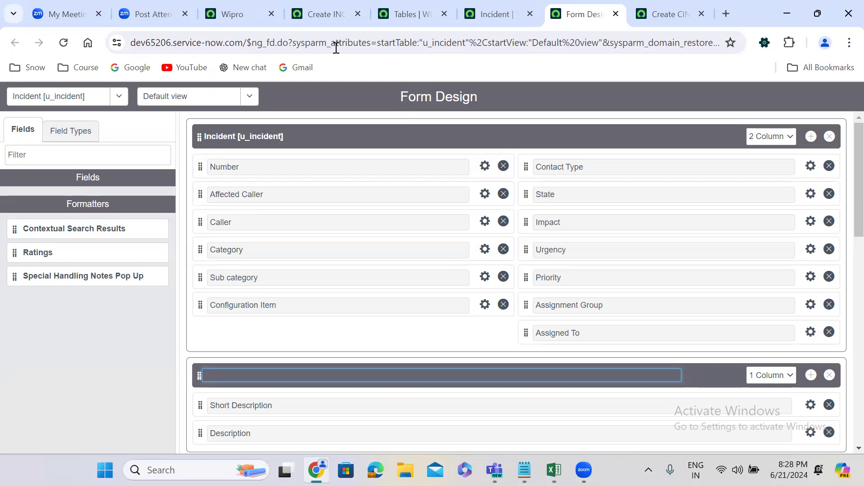
Examine the standard incident form's main fields and its Resolution Information and Related Records sections for comparison.
{"action": "left_click", "coordinate": [325, 12]}
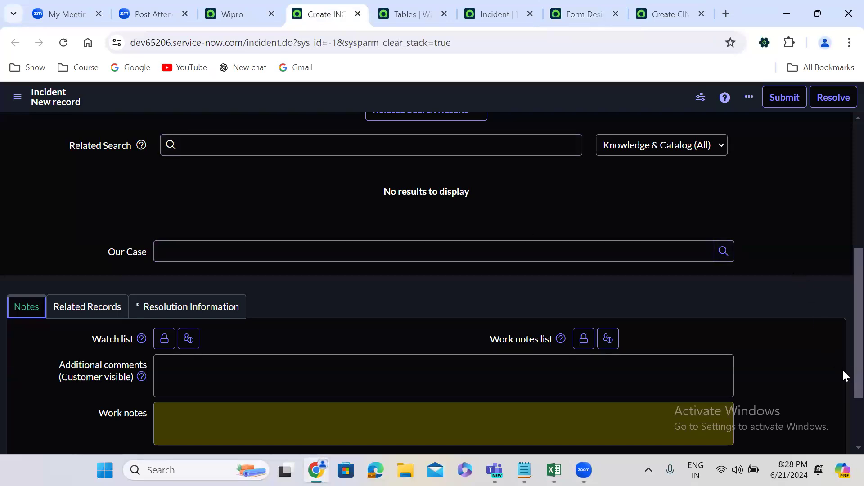
{"action": "scroll", "coordinate": [842, 368], "scroll_direction": "up", "scroll_amount": 6}
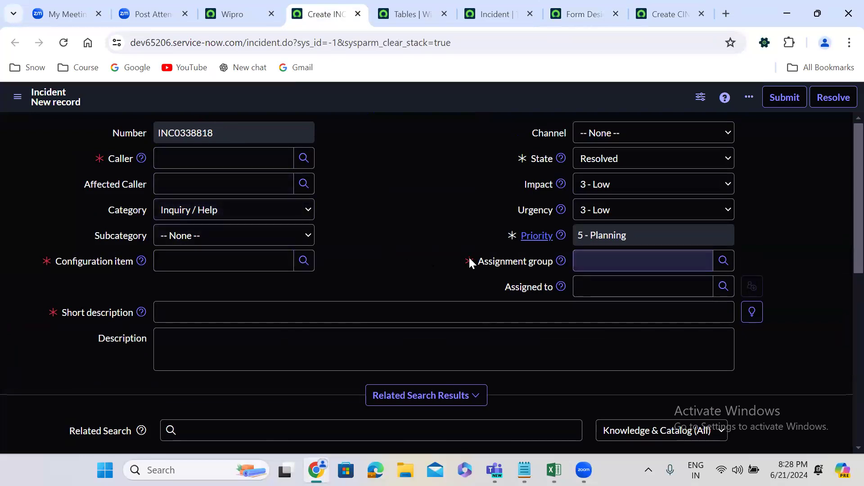
{"action": "left_click", "coordinate": [348, 312]}
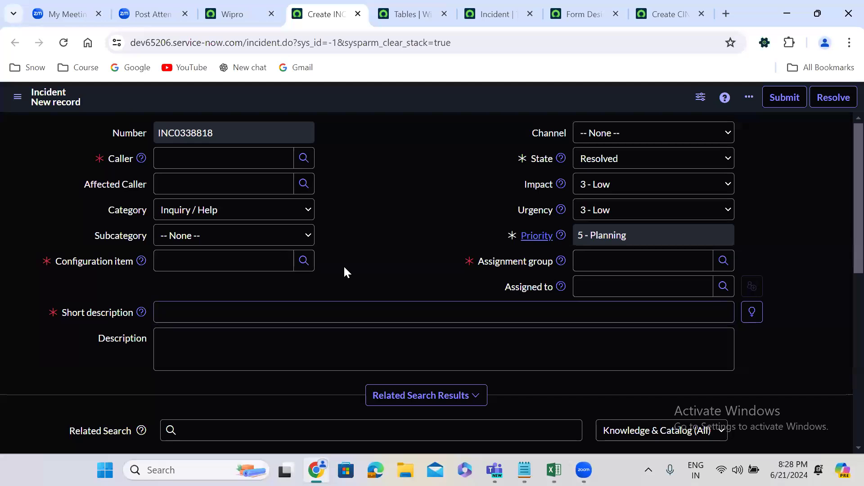
{"action": "scroll", "coordinate": [346, 272], "scroll_direction": "down", "scroll_amount": 9}
{"action": "left_click", "coordinate": [189, 218]}
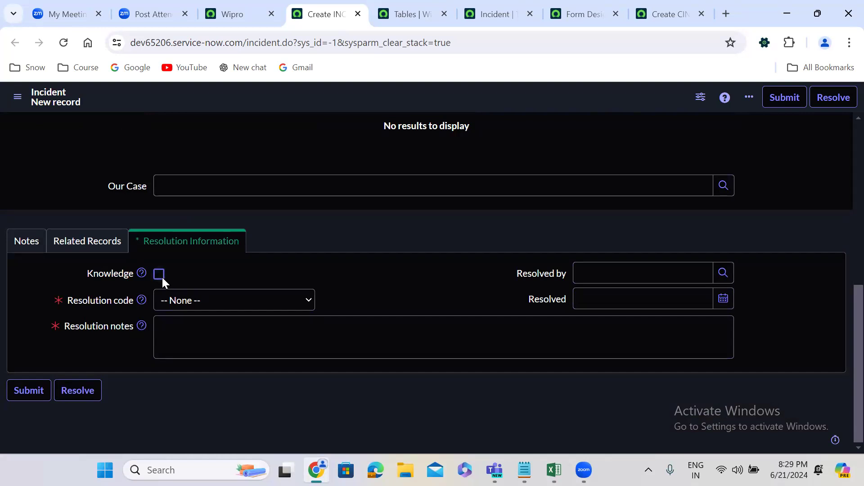
{"action": "left_click", "coordinate": [32, 242]}
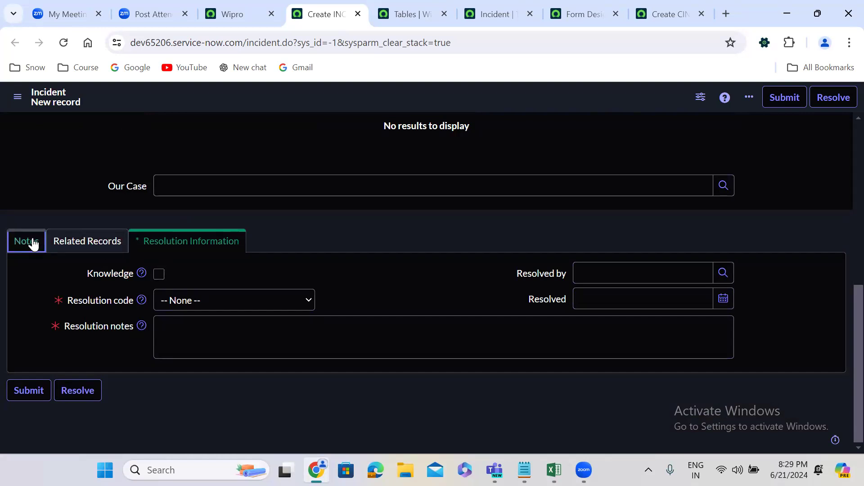
{"action": "left_click", "coordinate": [64, 243]}
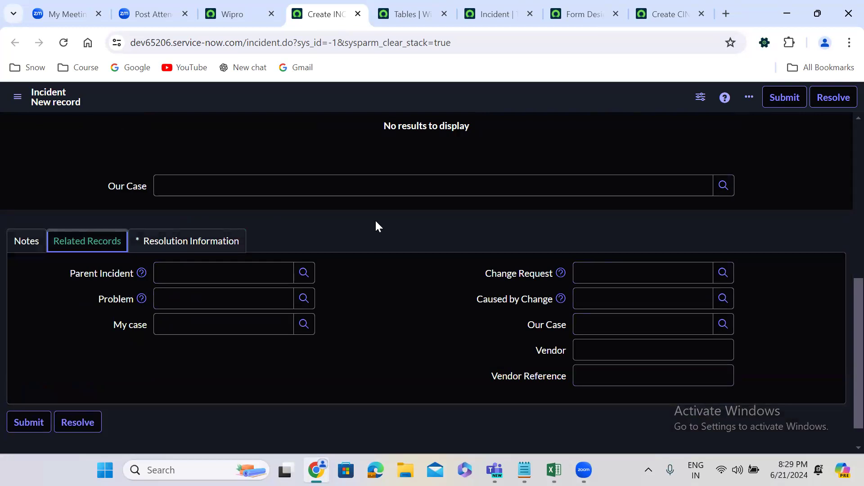
{"action": "scroll", "coordinate": [376, 222], "scroll_direction": "up", "scroll_amount": 8}
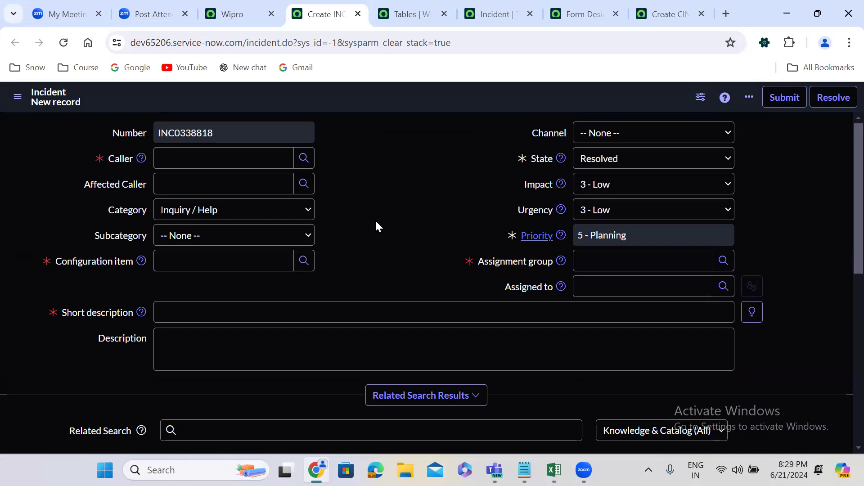
Start a new column dictionary entry from the Incident [u_incident] table record.
{"action": "left_click", "coordinate": [497, 10]}
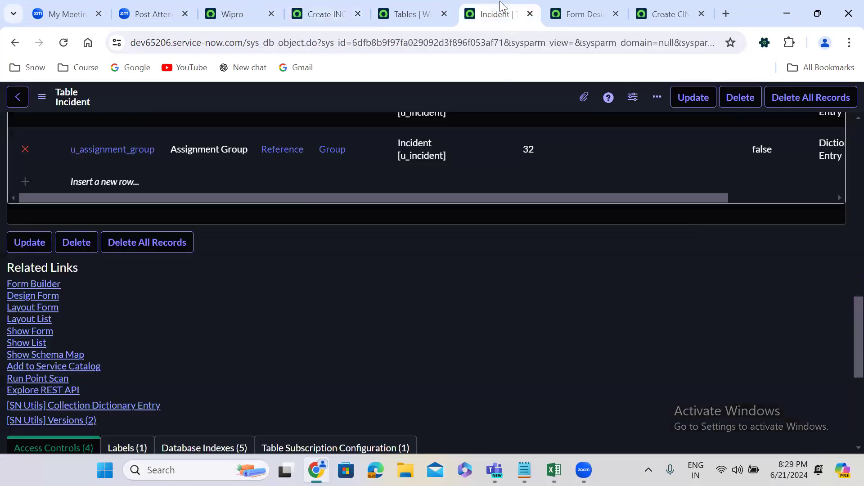
{"action": "scroll", "coordinate": [273, 253], "scroll_direction": "up", "scroll_amount": 10}
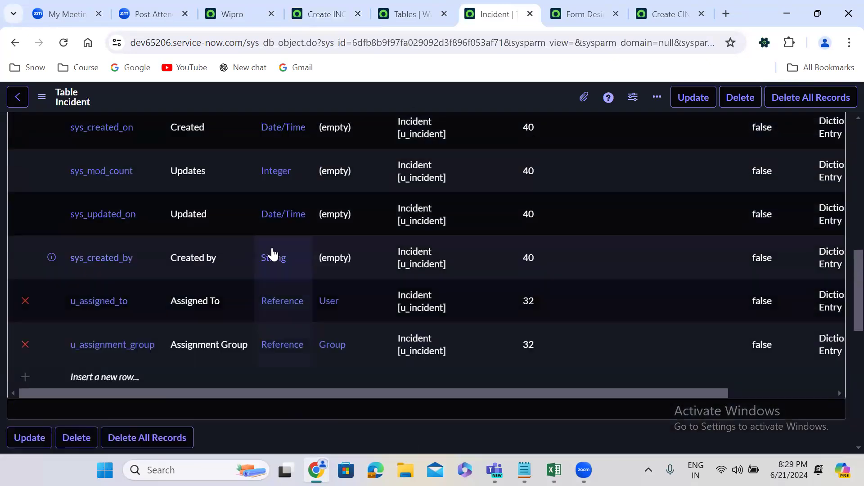
{"action": "scroll", "coordinate": [273, 252], "scroll_direction": "up", "scroll_amount": 4}
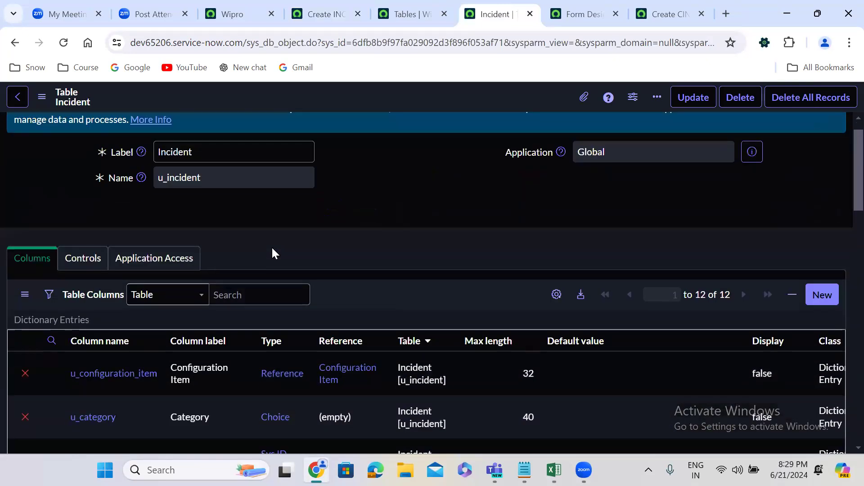
{"action": "left_click", "coordinate": [821, 291]}
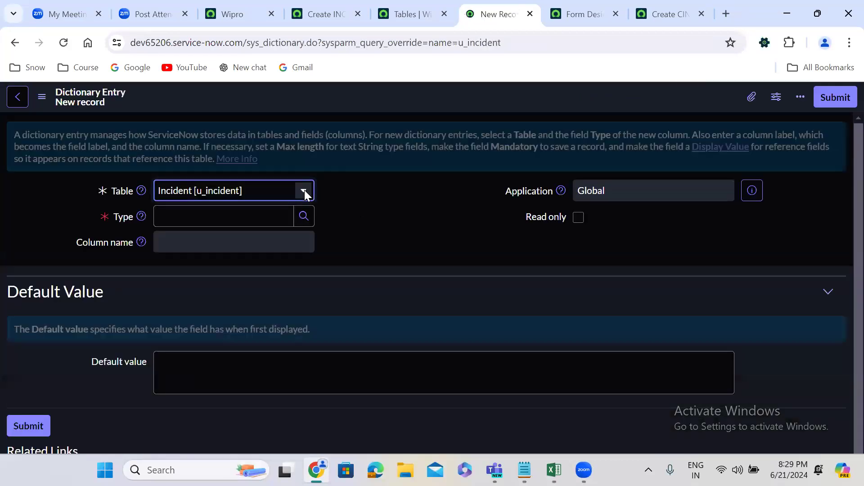
Review the field types available for a new u_incident column, from Audio through String, and return to the Incident table record.
{"action": "left_click", "coordinate": [304, 211]}
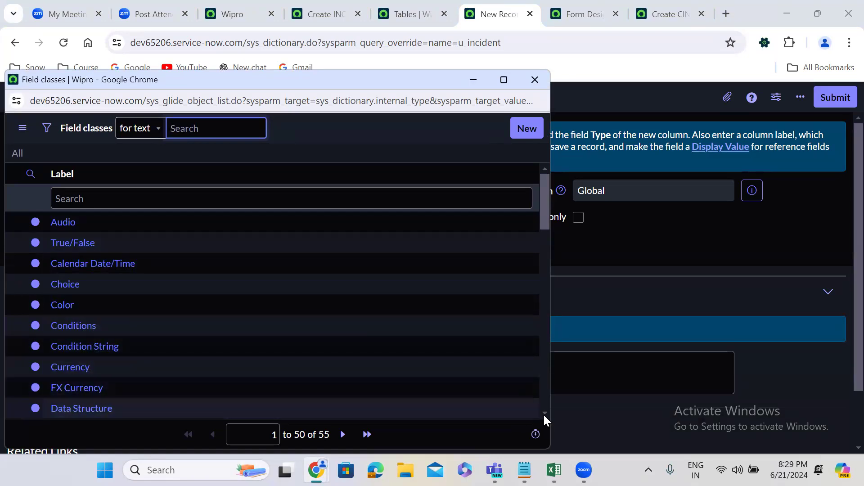
{"action": "scroll", "coordinate": [545, 412], "scroll_direction": "down", "scroll_amount": 4}
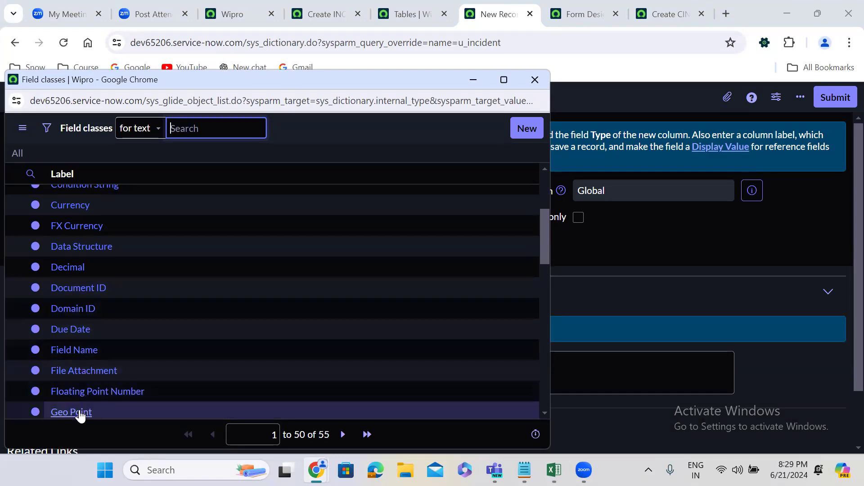
{"action": "scroll", "coordinate": [546, 410], "scroll_direction": "down", "scroll_amount": 1}
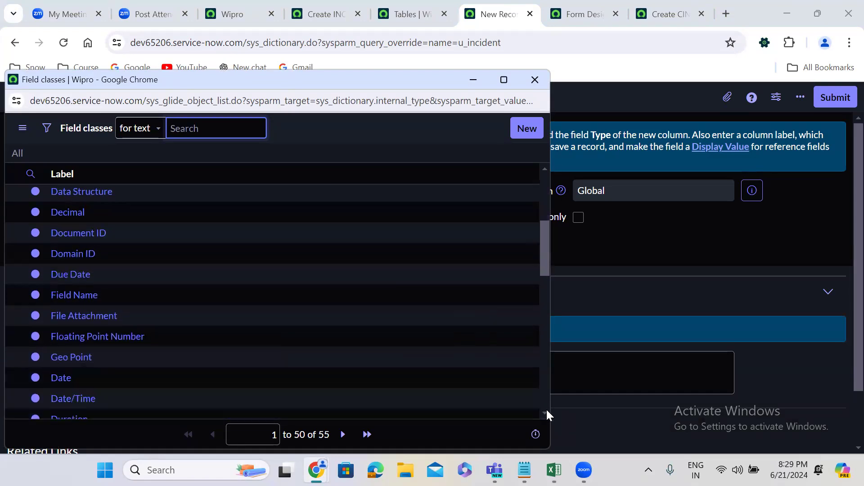
{"action": "scroll", "coordinate": [547, 409], "scroll_direction": "down", "scroll_amount": 1}
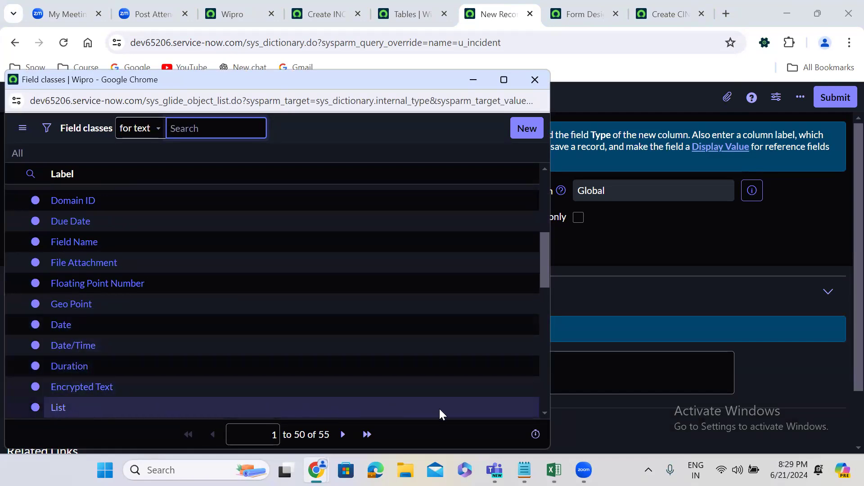
{"action": "scroll", "coordinate": [546, 410], "scroll_direction": "down", "scroll_amount": 3}
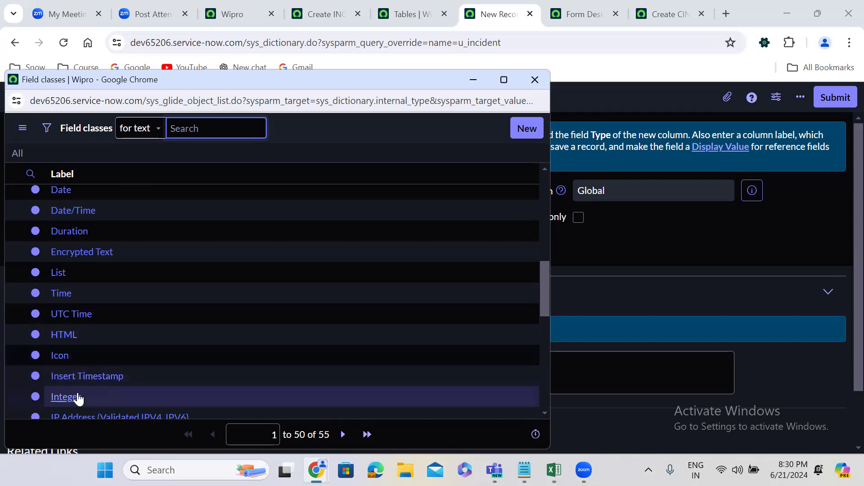
{"action": "left_click", "coordinate": [545, 412]}
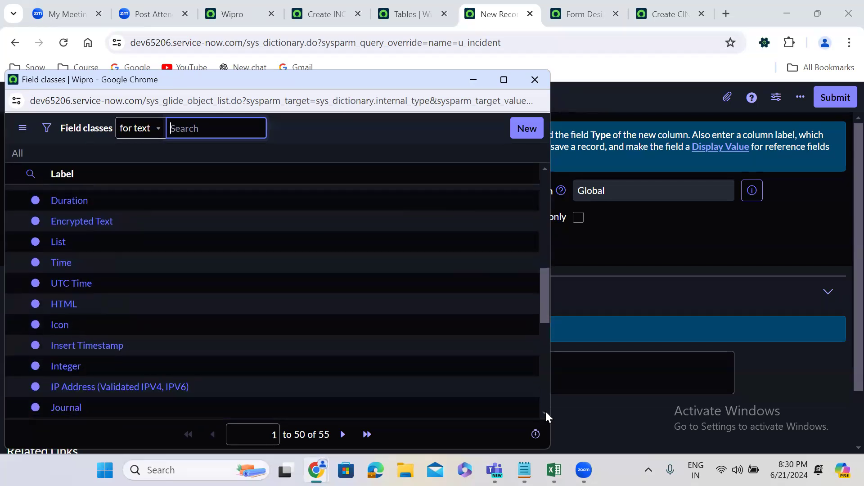
{"action": "left_click", "coordinate": [546, 412]}
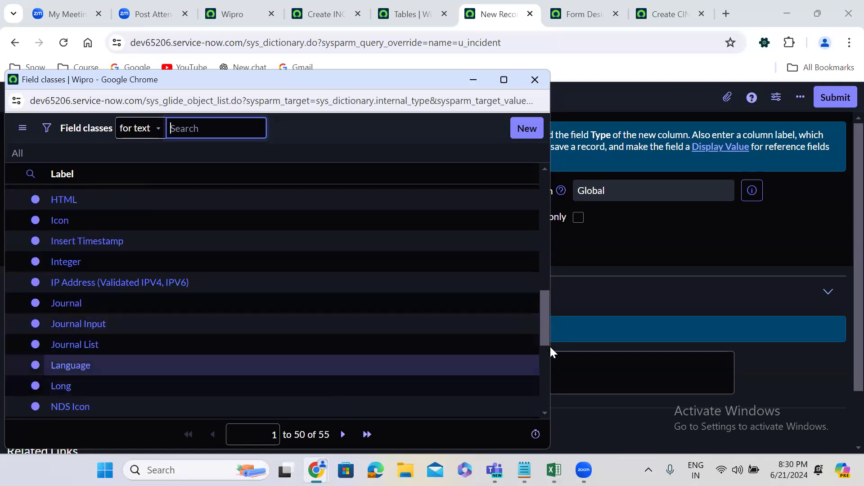
{"action": "left_click", "coordinate": [546, 393]}
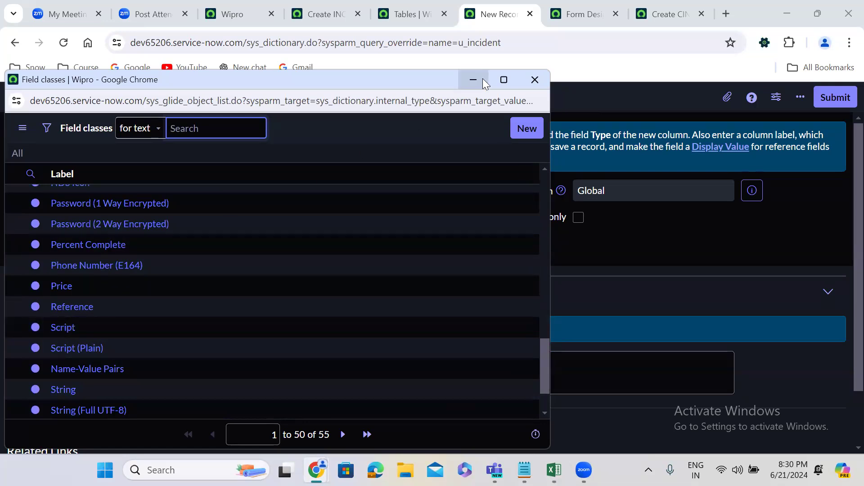
{"action": "left_click", "coordinate": [539, 82]}
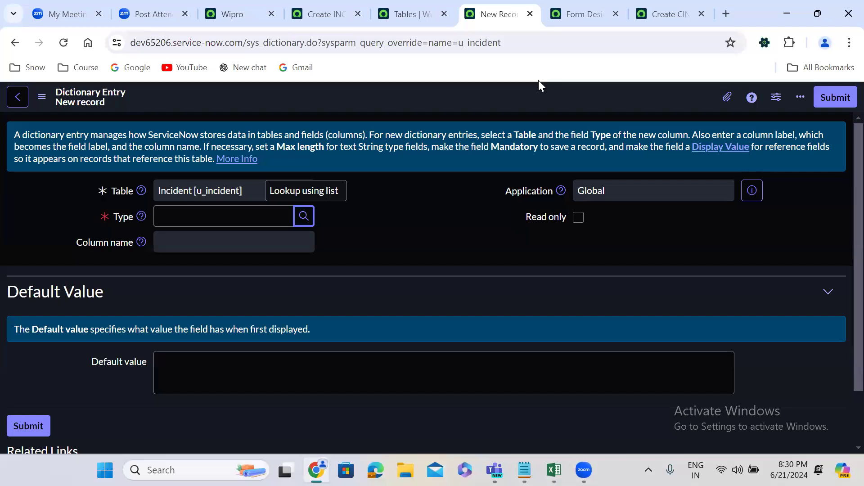
{"action": "left_click", "coordinate": [15, 43]}
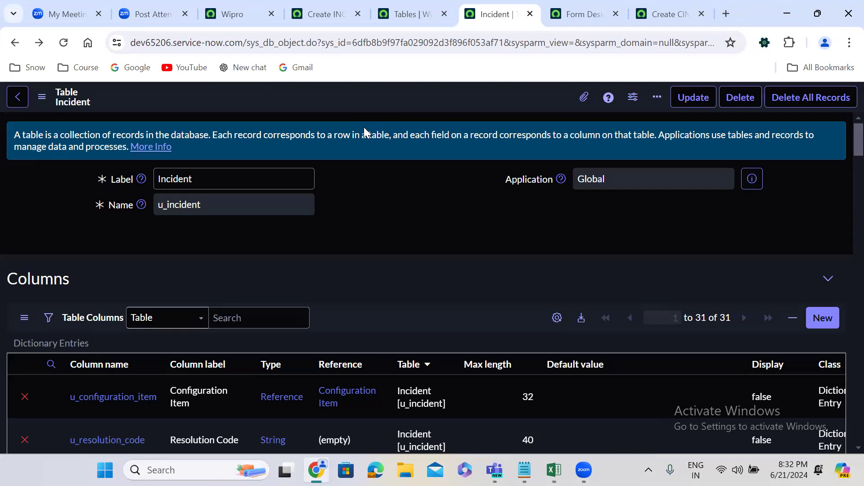
{"action": "left_click", "coordinate": [238, 5]}
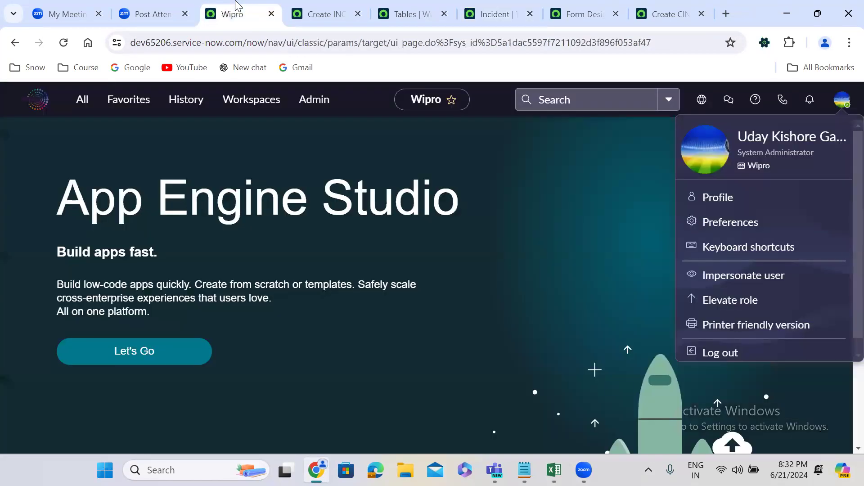
{"action": "left_click", "coordinate": [80, 102]}
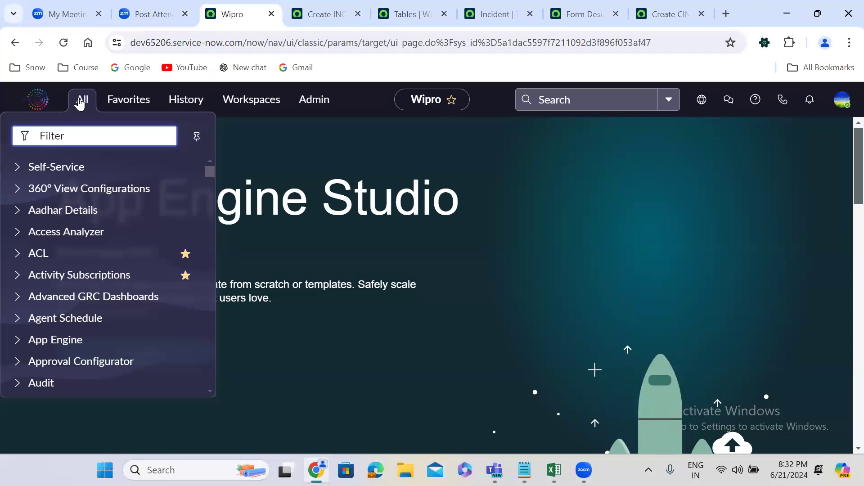
{"action": "left_click", "coordinate": [326, 399]}
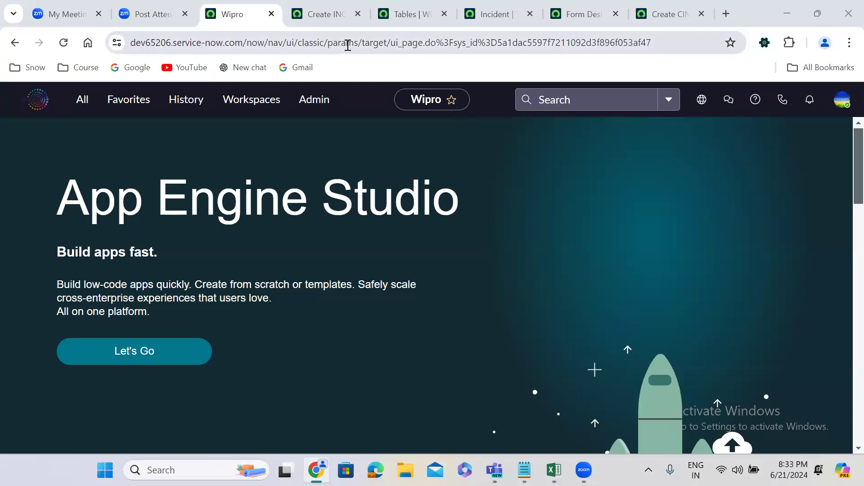
In the new standard incident, choose a caller, set the subcategory to Antivirus and the configuration item to *ANNIE-IBM.
{"action": "left_click", "coordinate": [324, 14]}
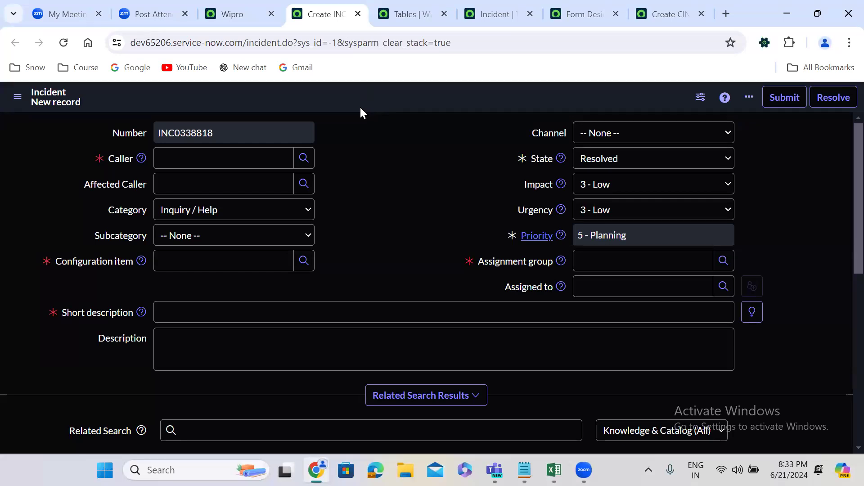
{"action": "left_click", "coordinate": [237, 161]}
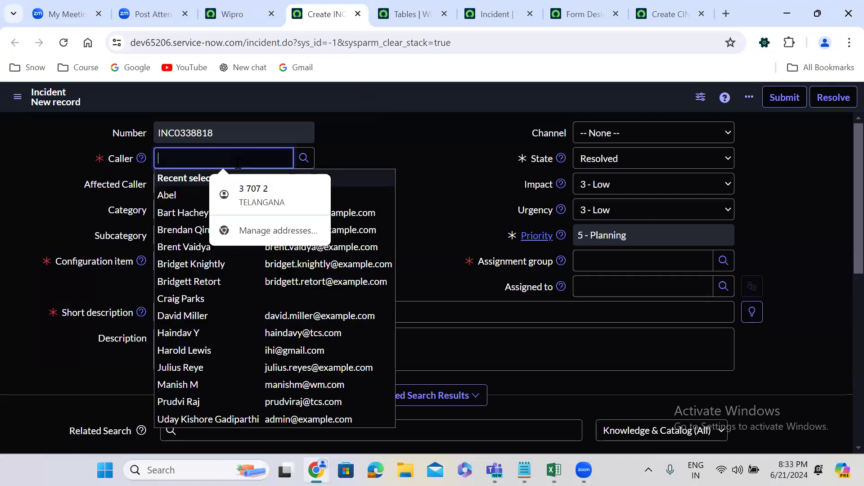
{"action": "left_click", "coordinate": [192, 248]}
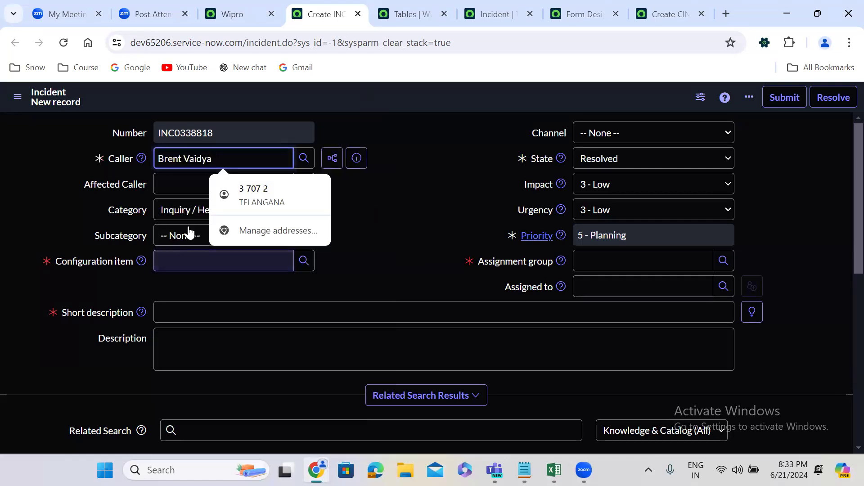
{"action": "left_click", "coordinate": [188, 234]}
{"action": "left_click", "coordinate": [185, 262]}
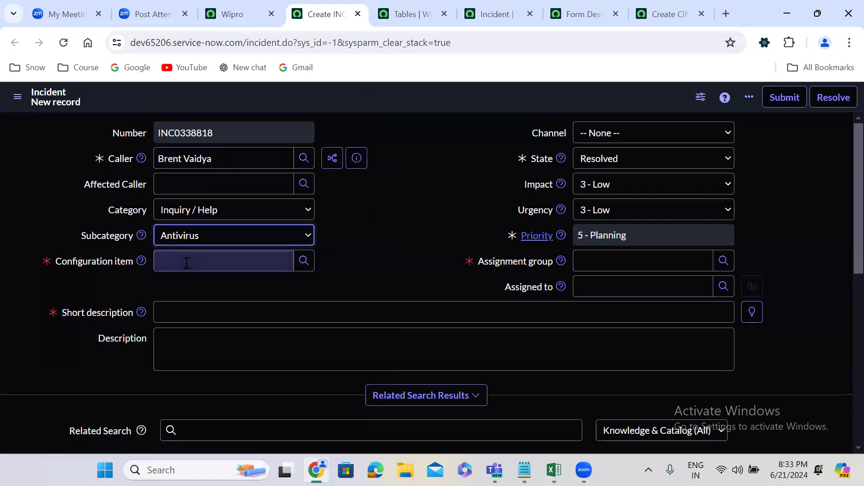
{"action": "left_click", "coordinate": [187, 262]}
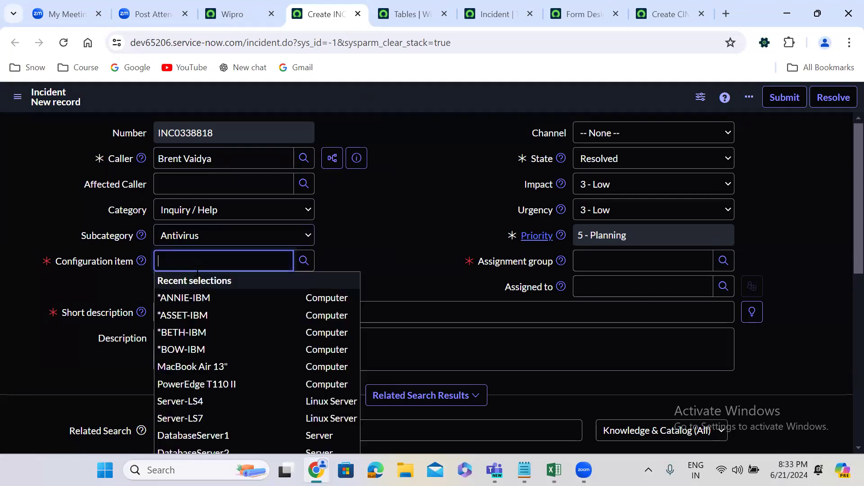
{"action": "left_click", "coordinate": [194, 298]}
Enter test as the incident's short description, assign it to the Change Management group, and try to save it.
{"action": "left_click", "coordinate": [209, 313]}
{"action": "type", "text": "test"}
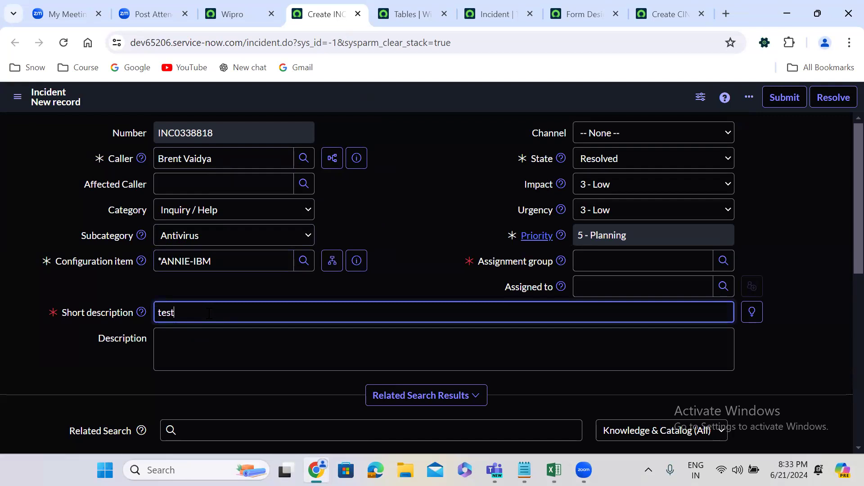
{"action": "left_click", "coordinate": [606, 261]}
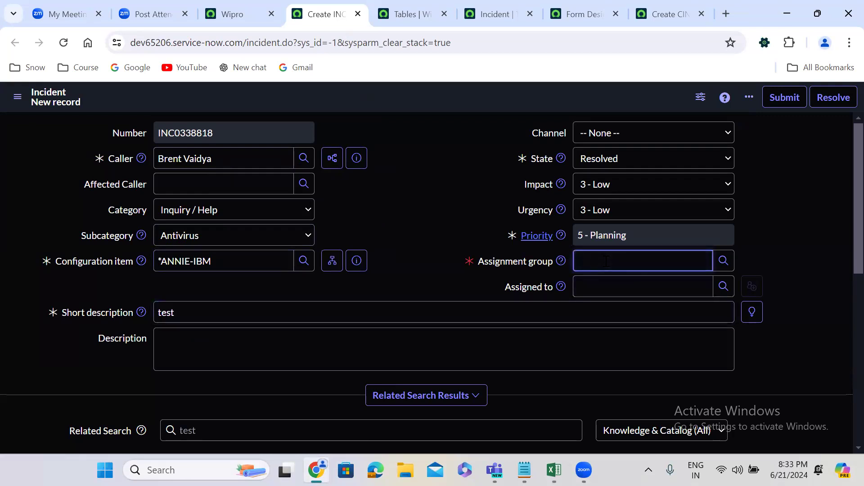
{"action": "left_click", "coordinate": [615, 306]}
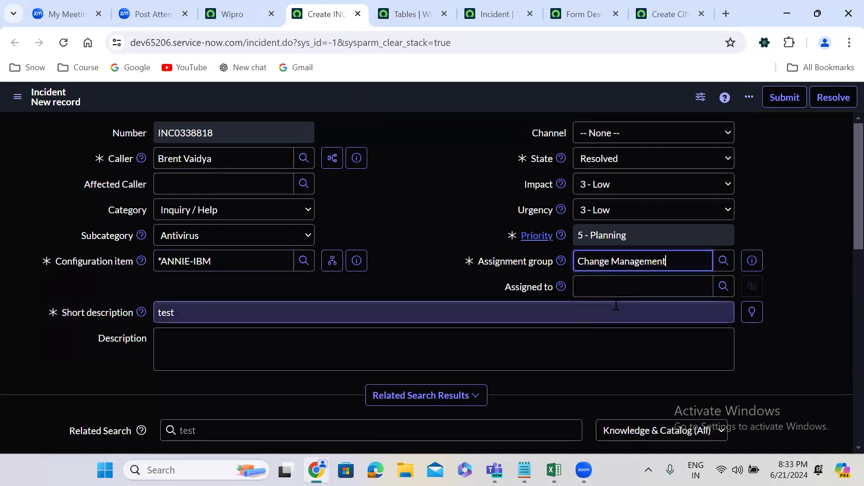
{"action": "left_click", "coordinate": [401, 188]}
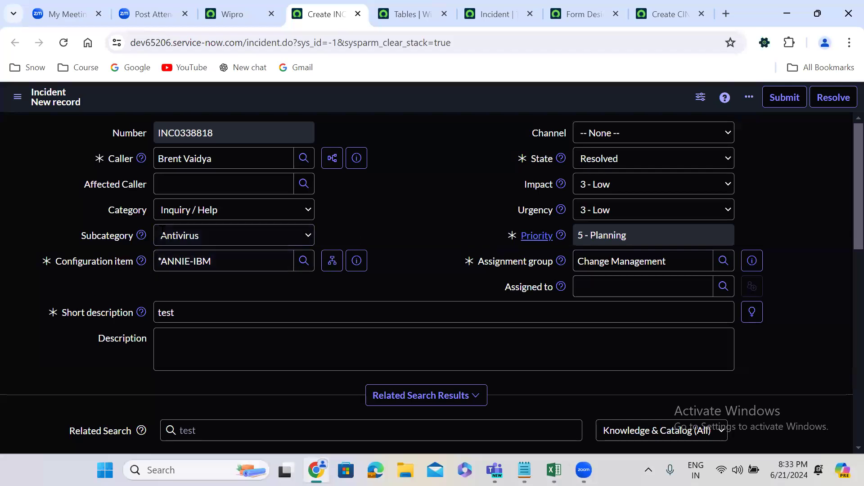
{"action": "right_click", "coordinate": [402, 106]}
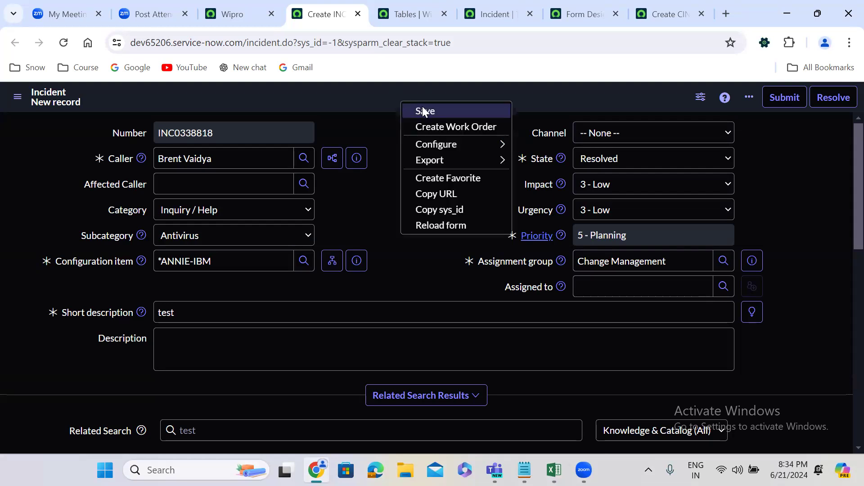
{"action": "left_click", "coordinate": [424, 110]}
Set the resolution code to Duplicate, enter test as the resolution notes, and save the incident.
{"action": "left_click", "coordinate": [225, 306]}
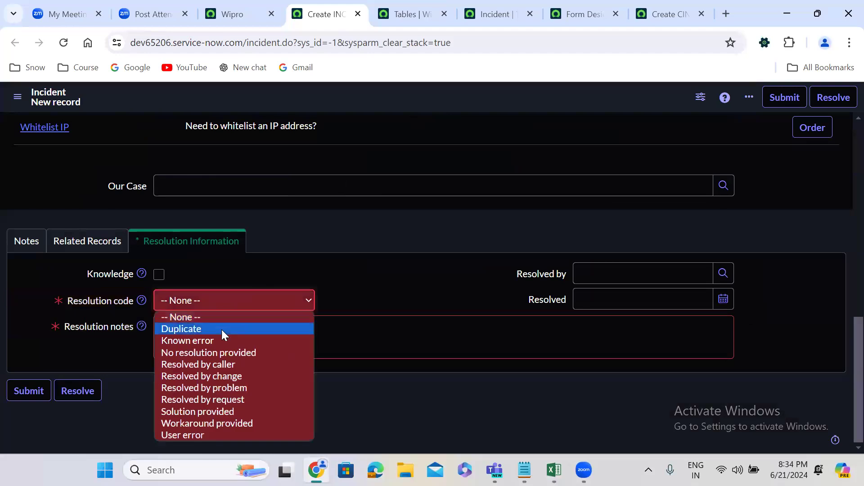
{"action": "left_click", "coordinate": [223, 329]}
{"action": "left_click", "coordinate": [219, 327]}
{"action": "type", "text": "t"}
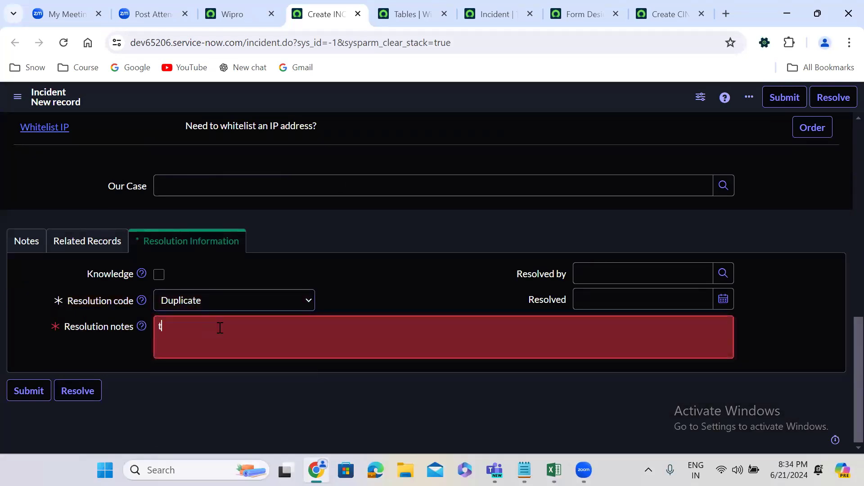
{"action": "type", "text": "est"}
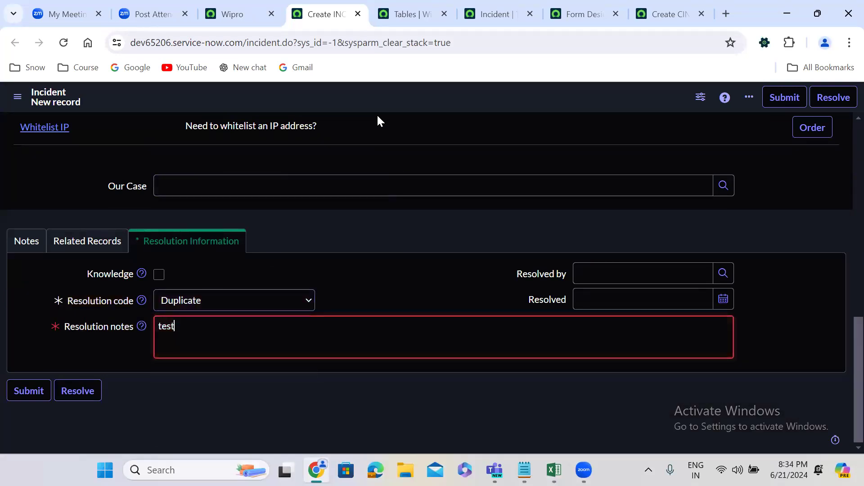
{"action": "right_click", "coordinate": [381, 96]}
{"action": "left_click", "coordinate": [406, 107]}
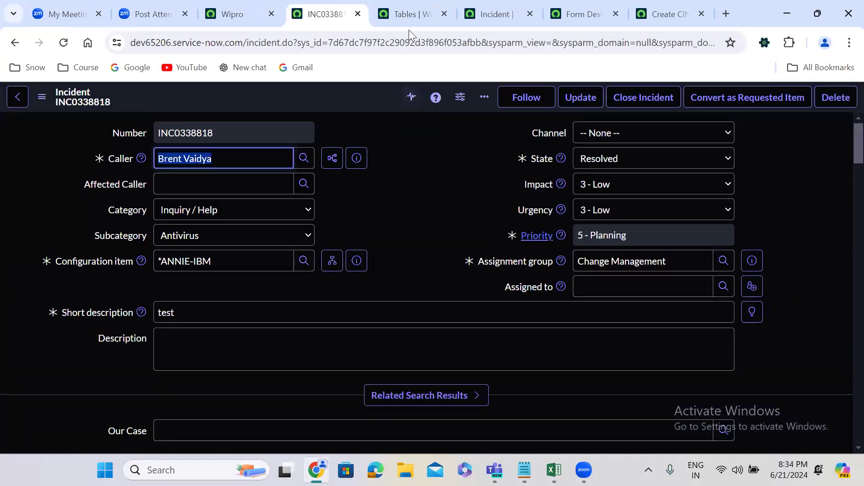
Check the Tables list filtered to problem, and the name and columns of the Incident [u_incident] table record.
{"action": "left_click", "coordinate": [404, 13]}
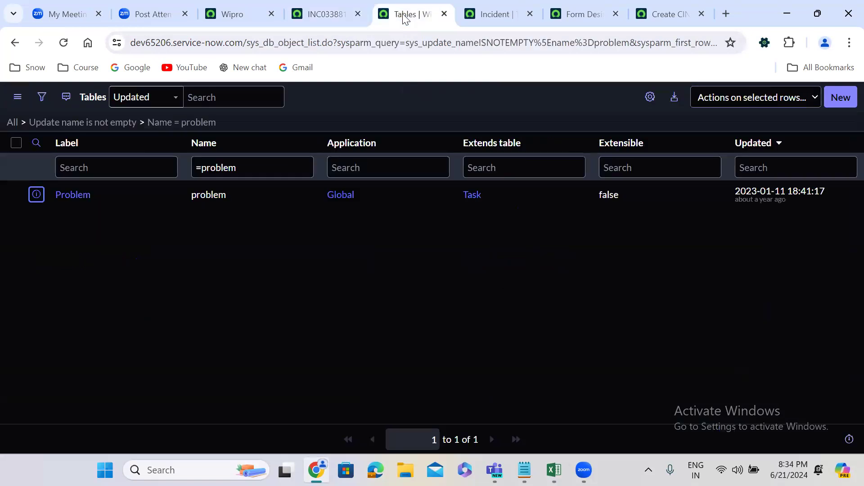
{"action": "left_click", "coordinate": [203, 165]}
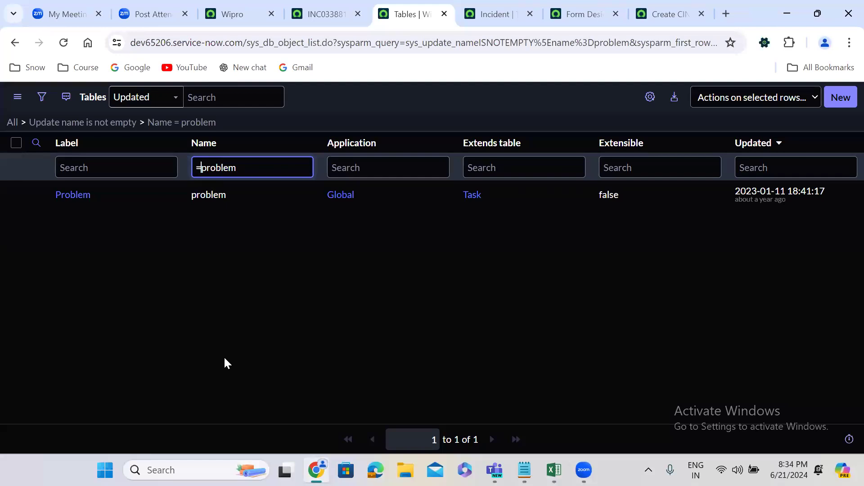
{"action": "left_click", "coordinate": [253, 393]}
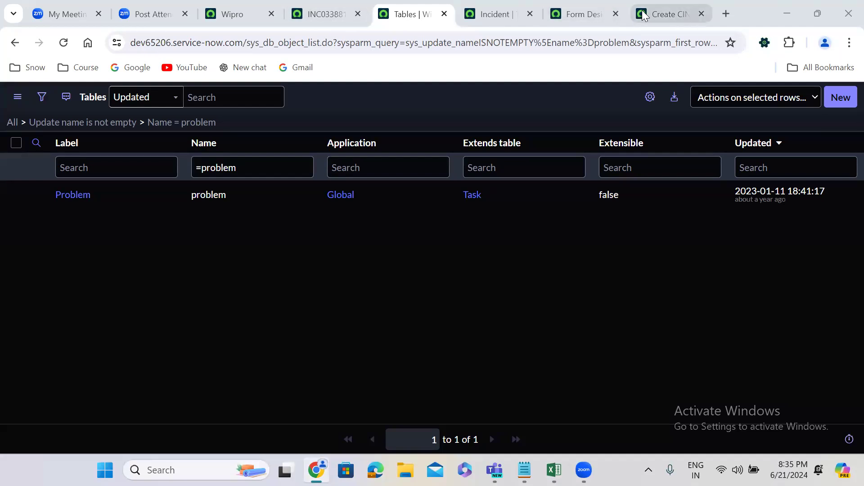
{"action": "left_click", "coordinate": [496, 5]}
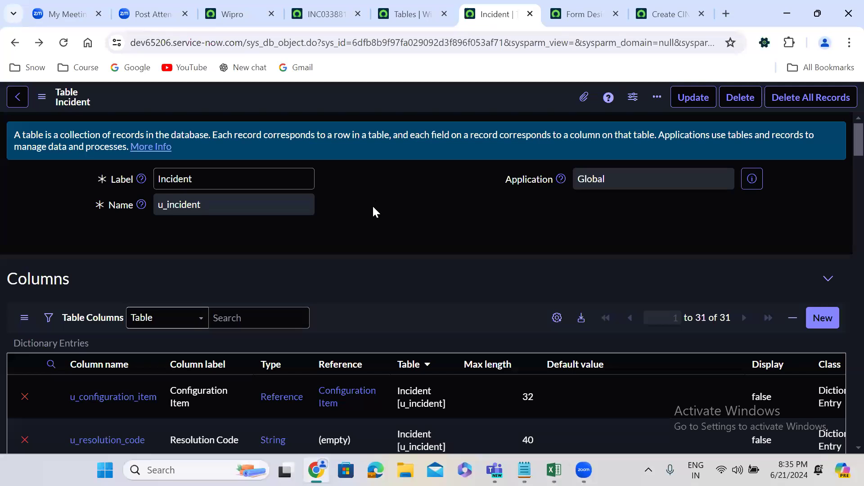
{"action": "double_click", "coordinate": [204, 204]}
{"action": "left_click", "coordinate": [256, 232]}
{"action": "scroll", "coordinate": [257, 235], "scroll_direction": "down", "scroll_amount": 1}
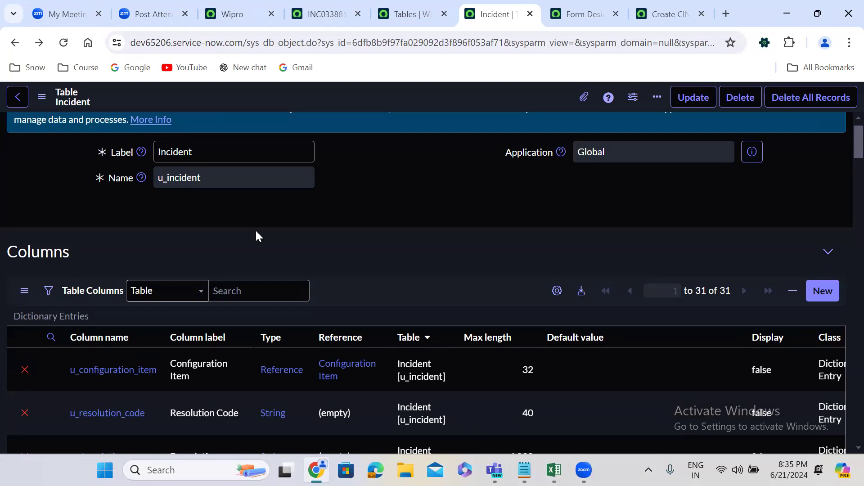
Open the list of application scopes from the Wipro home page to check the current scope.
{"action": "left_click", "coordinate": [230, 13]}
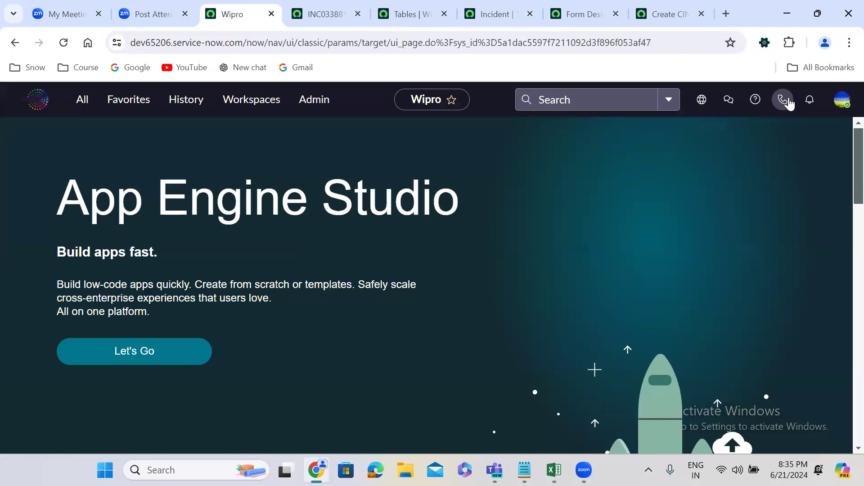
{"action": "left_click", "coordinate": [702, 103]}
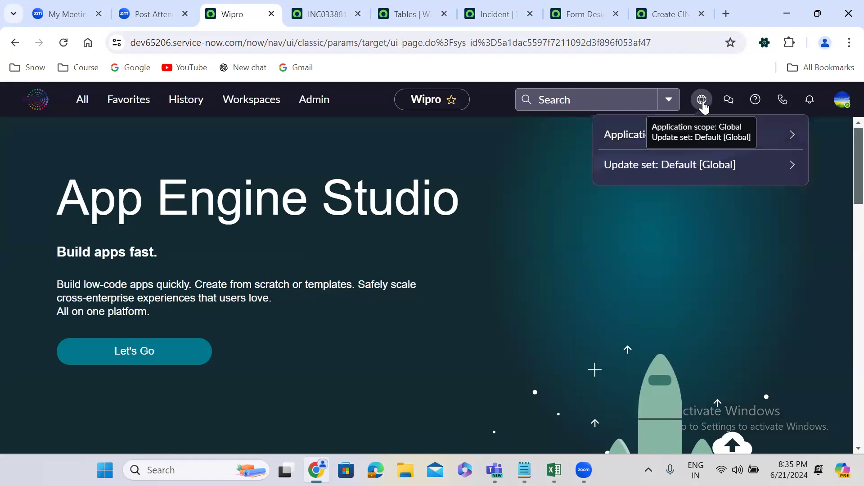
{"action": "left_click", "coordinate": [636, 140]}
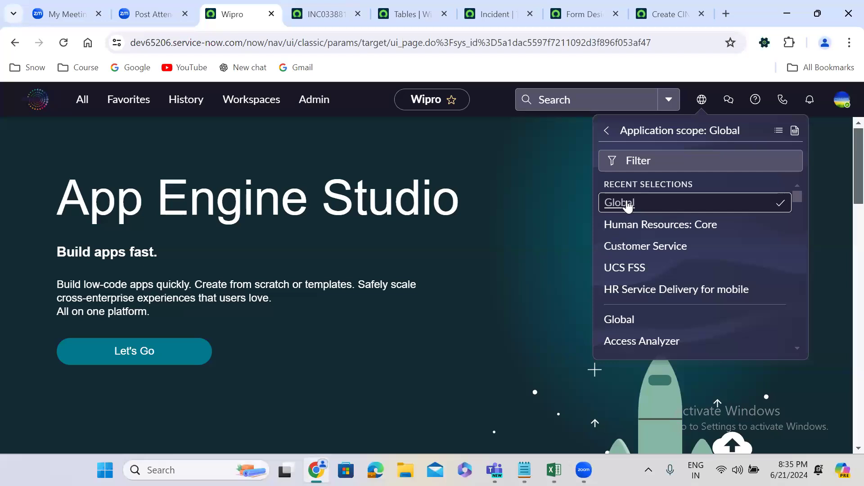
Filter the application scope list by glo, select the Global scope, and close the list.
{"action": "left_click", "coordinate": [641, 167]}
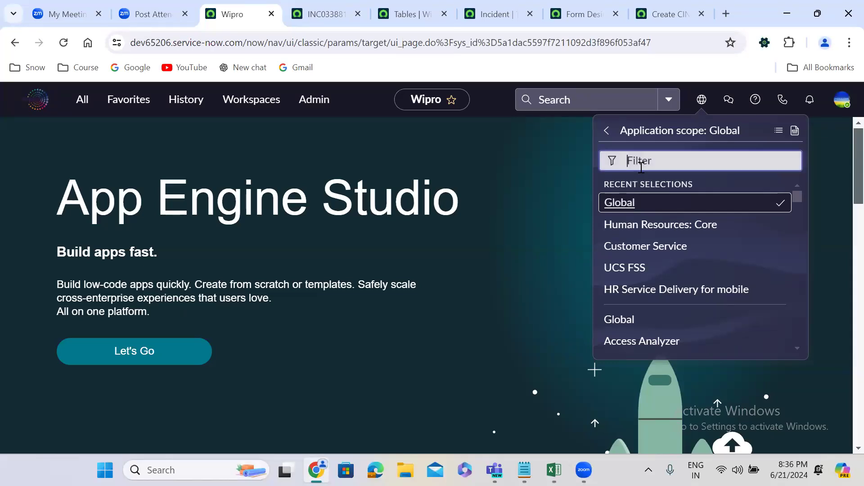
{"action": "type", "text": "glo"}
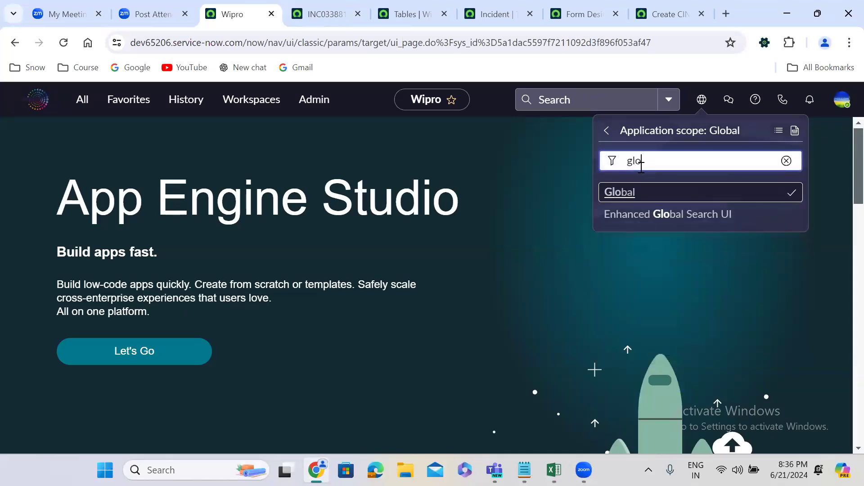
{"action": "left_click", "coordinate": [618, 195]}
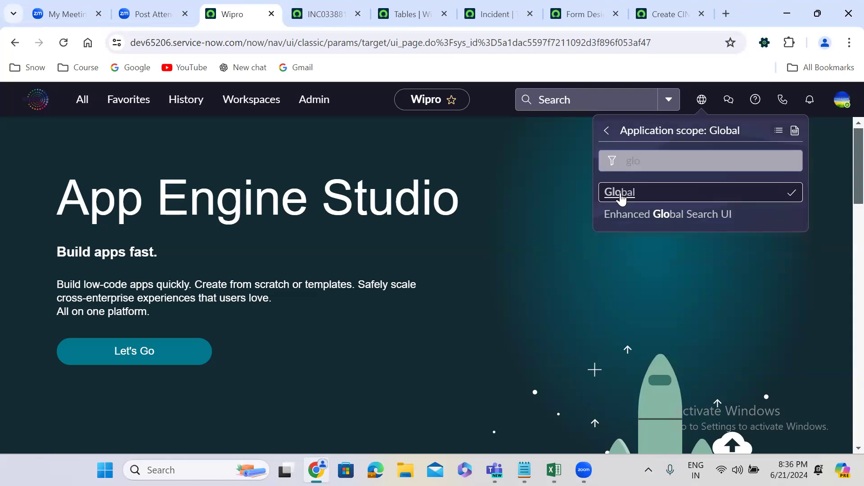
{"action": "left_click", "coordinate": [540, 160]}
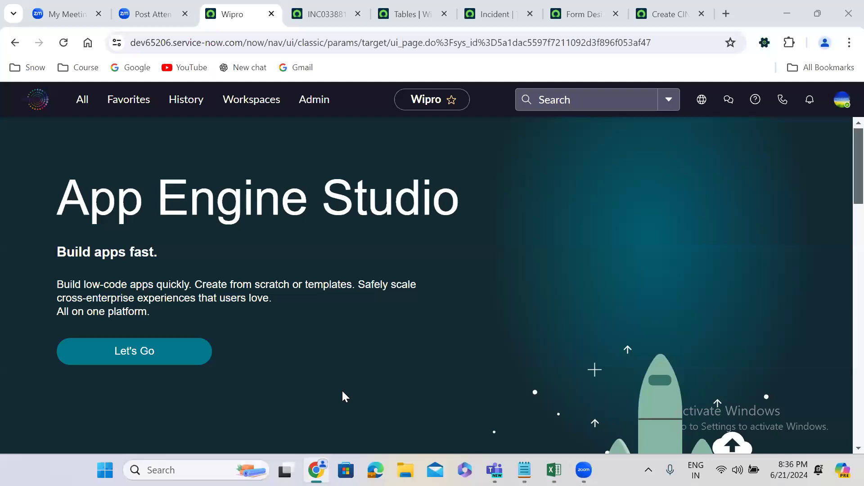
Review the current application scope and the list of available scopes again, and close the list.
{"action": "left_click", "coordinate": [702, 100]}
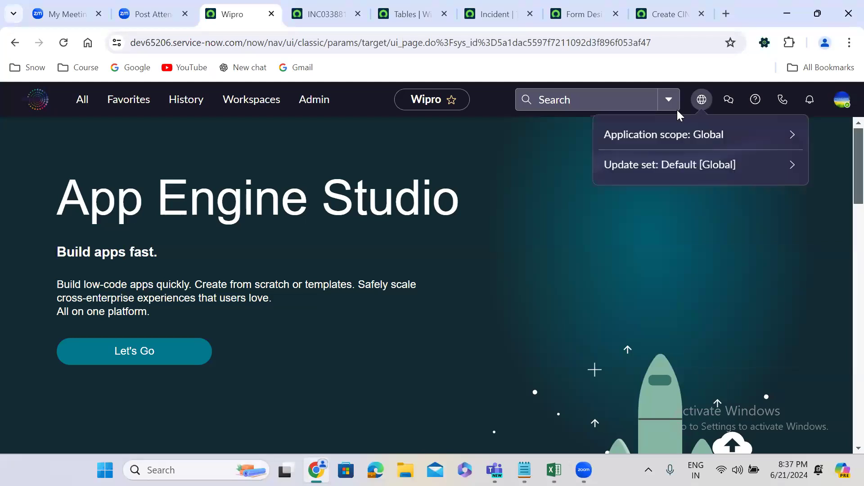
{"action": "left_click", "coordinate": [668, 135]}
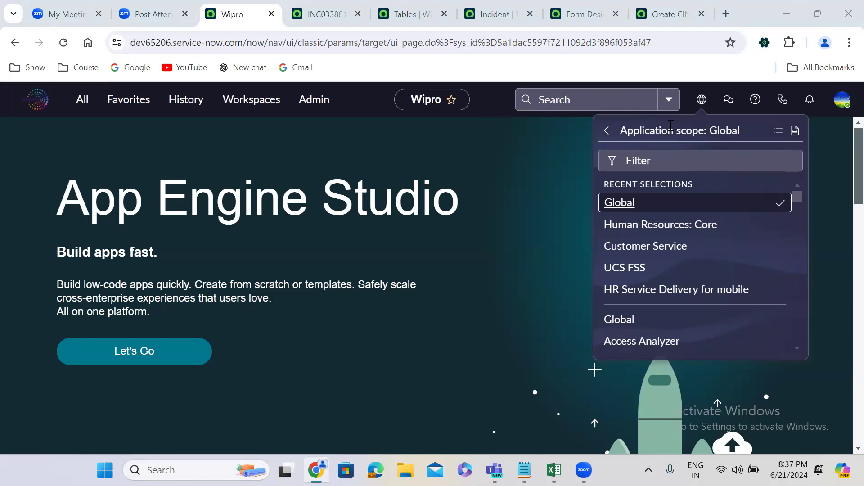
{"action": "left_click", "coordinate": [702, 104]}
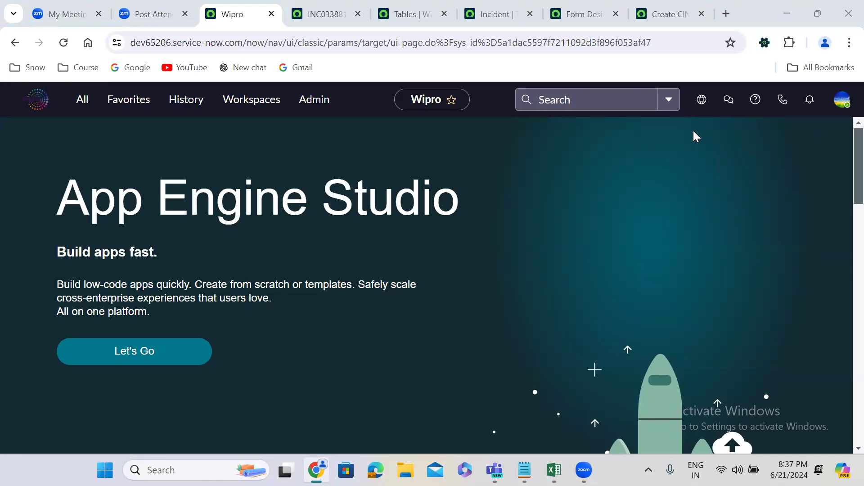
{"action": "left_click", "coordinate": [701, 103]}
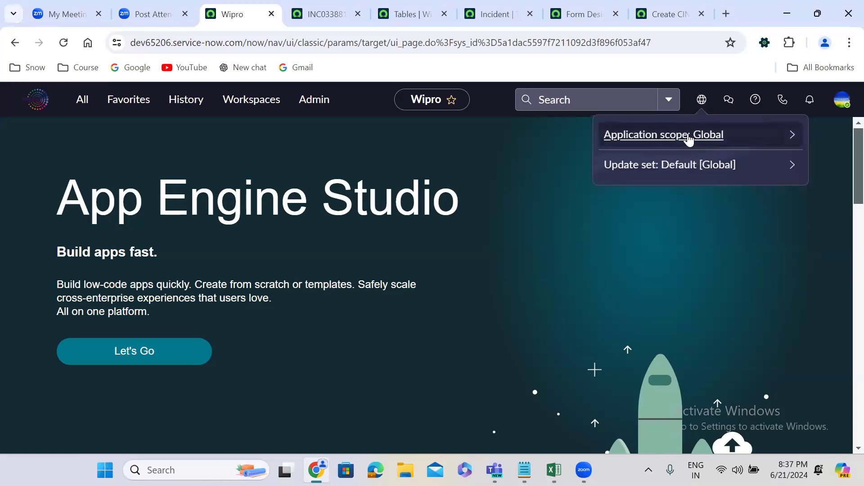
{"action": "left_click", "coordinate": [689, 134]}
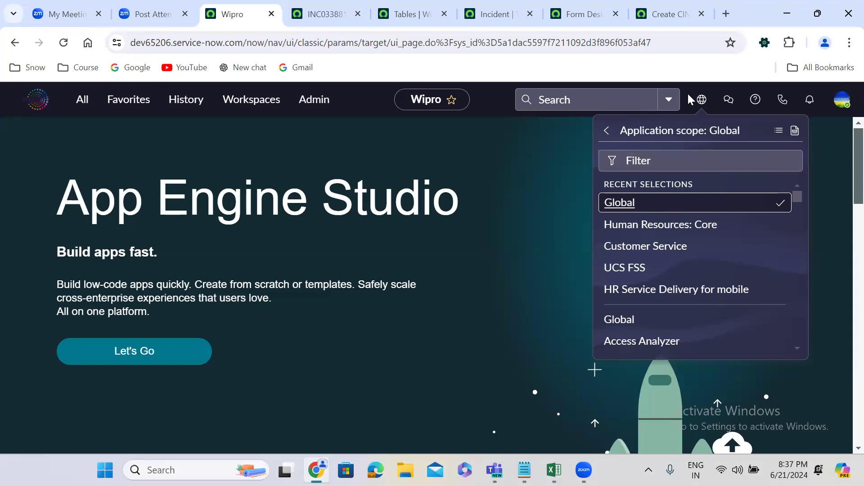
{"action": "left_click", "coordinate": [702, 101]}
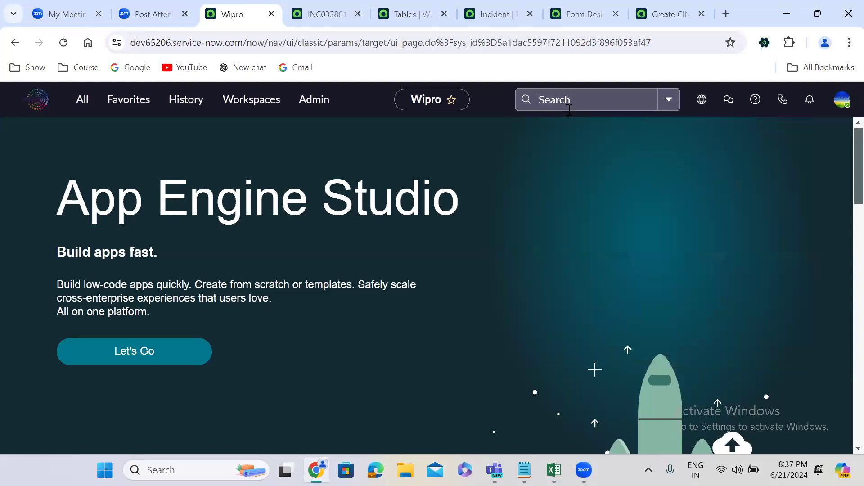